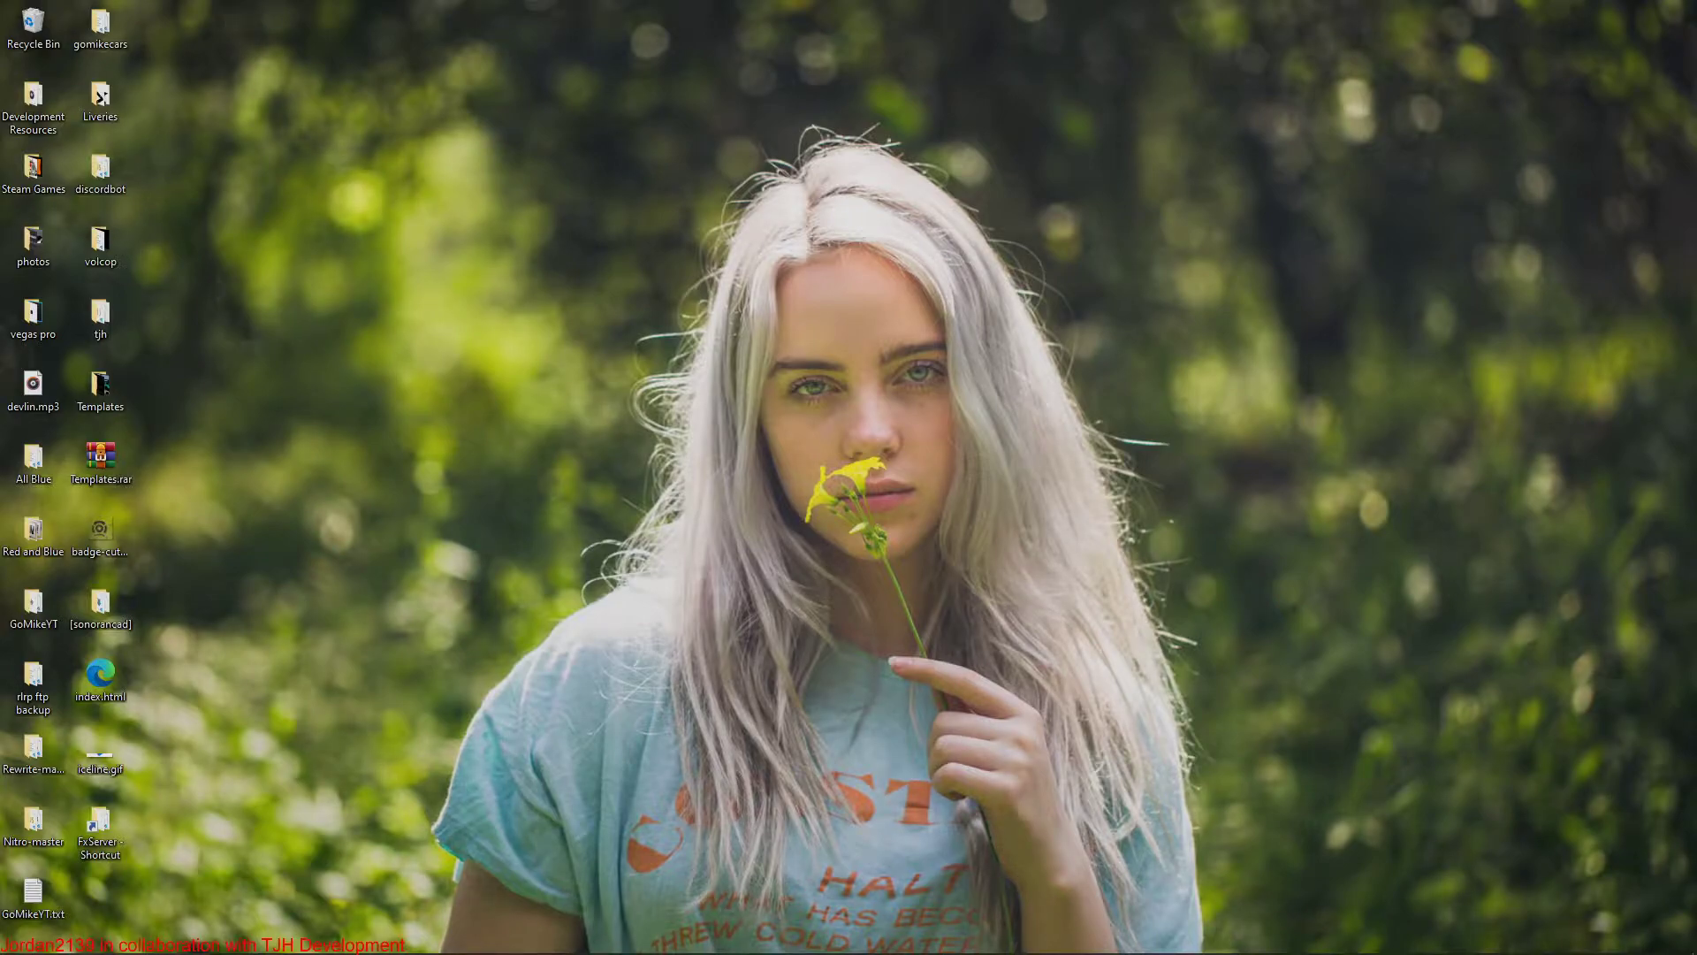
Step: Switch to the GTA5-Mods site in the browser and open the 2020 Koenigsegg Jesko [Add-On] page
{"action": "mouse_move", "coordinate": [212, 950]}
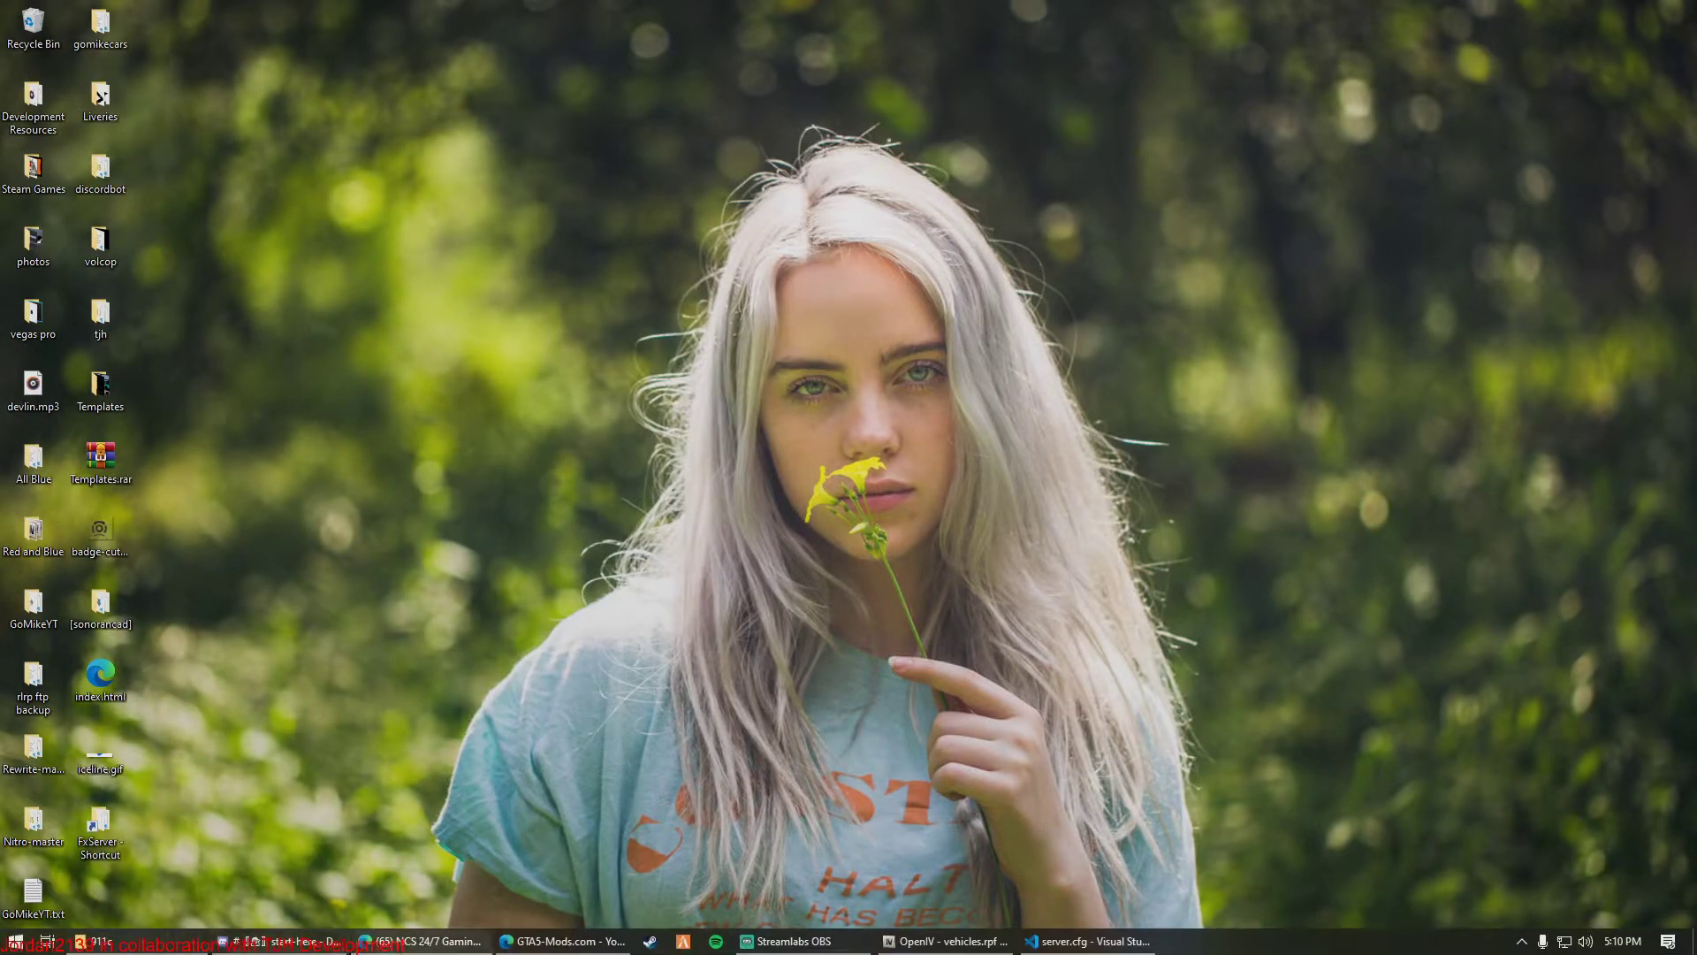
{"action": "left_click", "coordinate": [562, 940]}
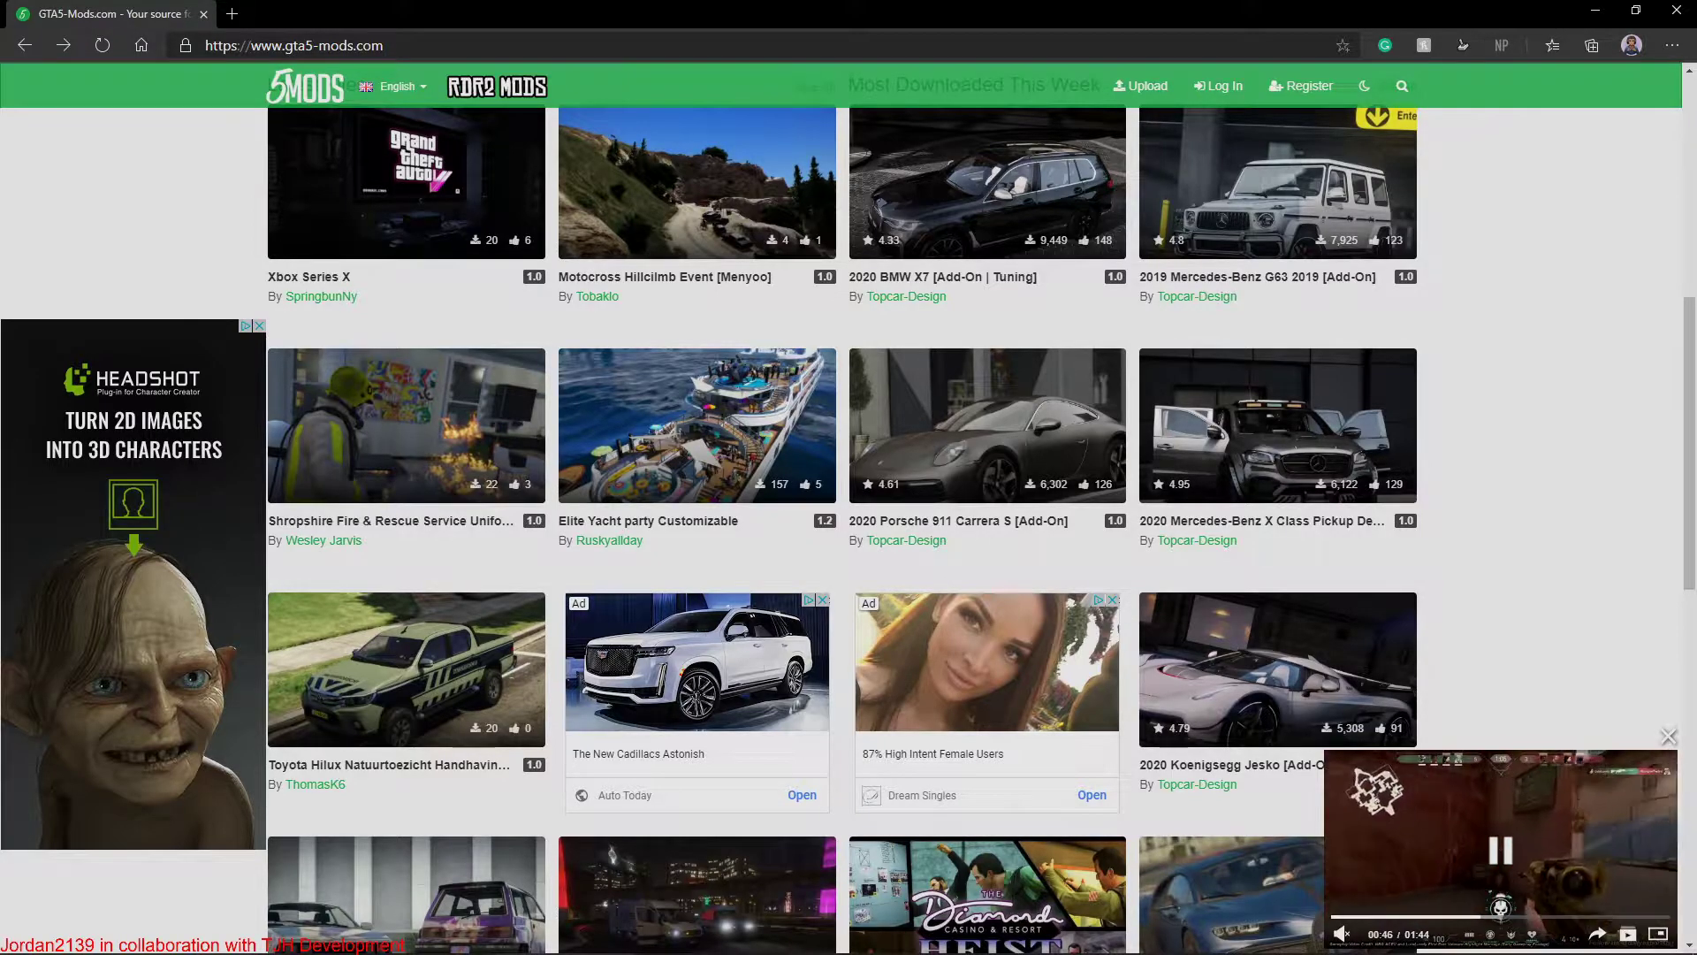
{"action": "scroll", "coordinate": [1277, 530], "scroll_direction": "down", "scroll_amount": 2}
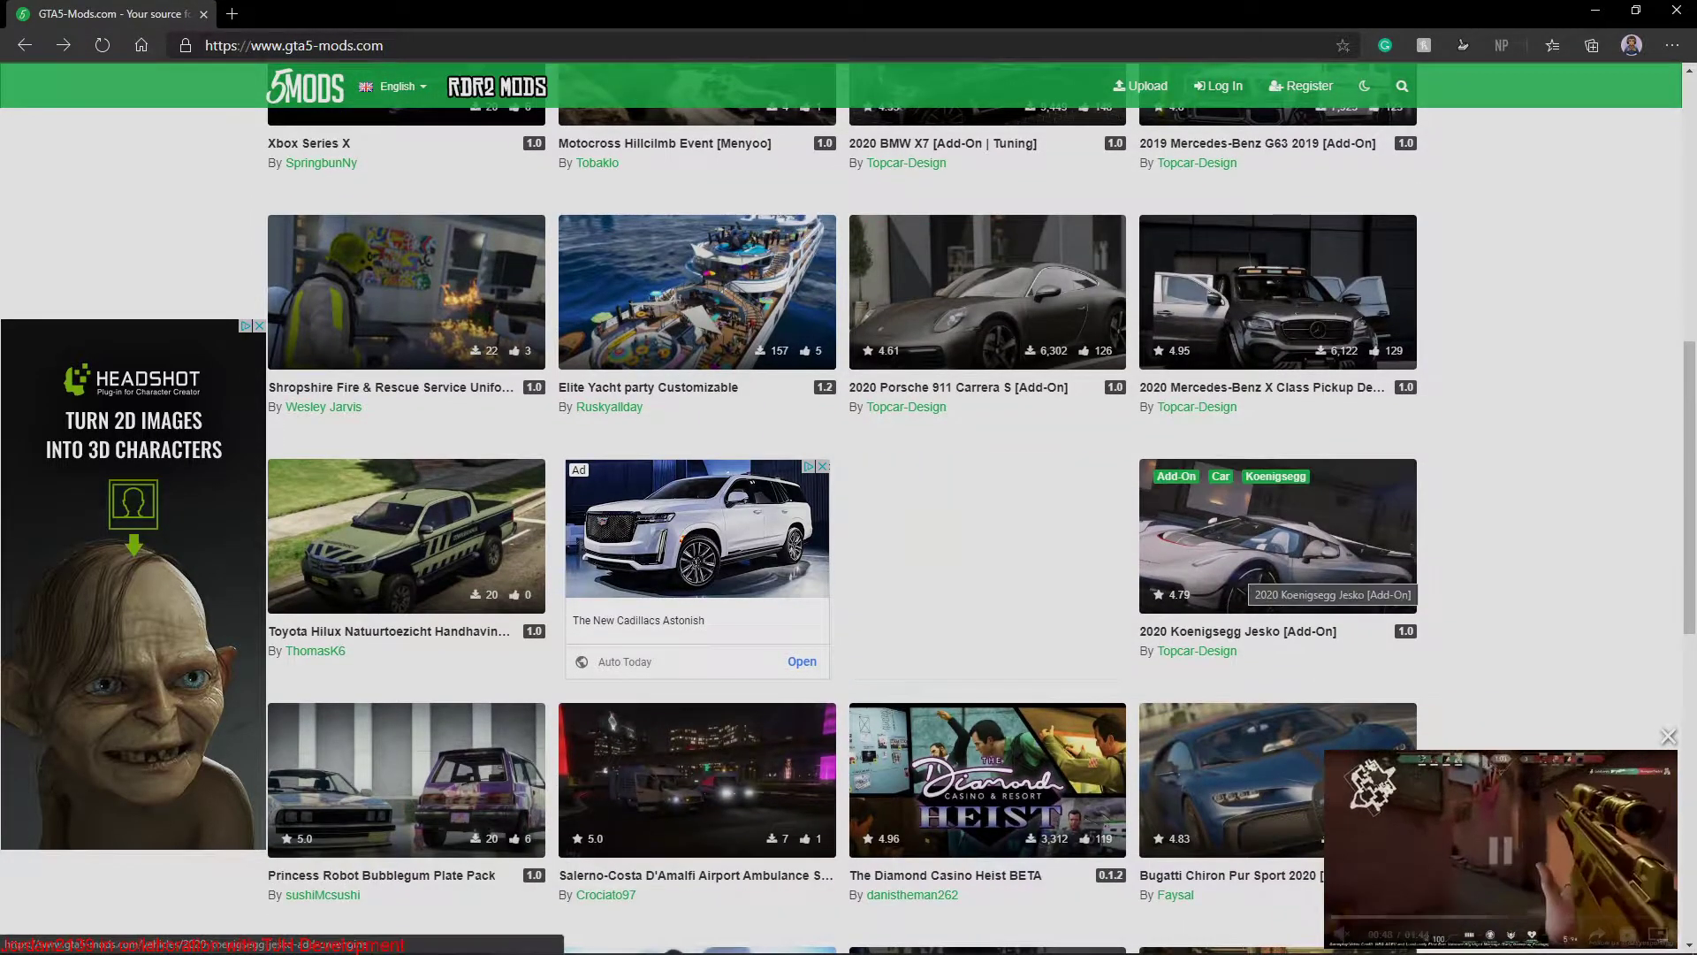
{"action": "left_click", "coordinate": [1253, 570]}
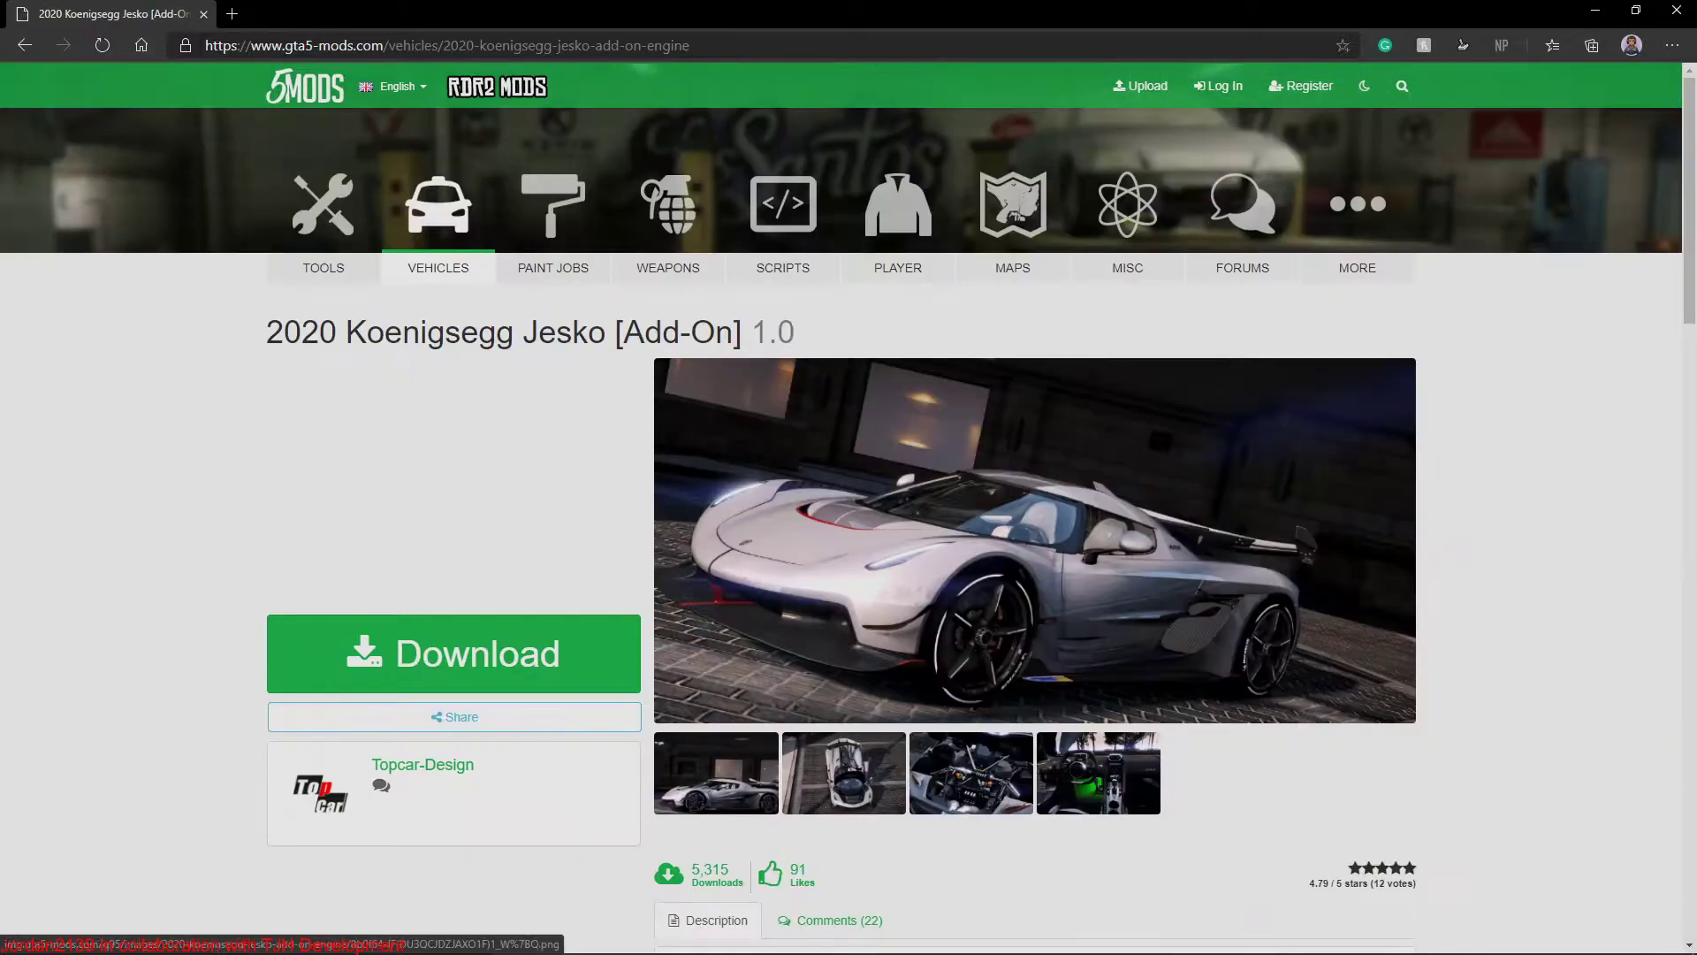
Step: Look through the Koenigsegg Jesko's screenshot gallery up to the last image and close it
{"action": "left_click", "coordinate": [1253, 570]}
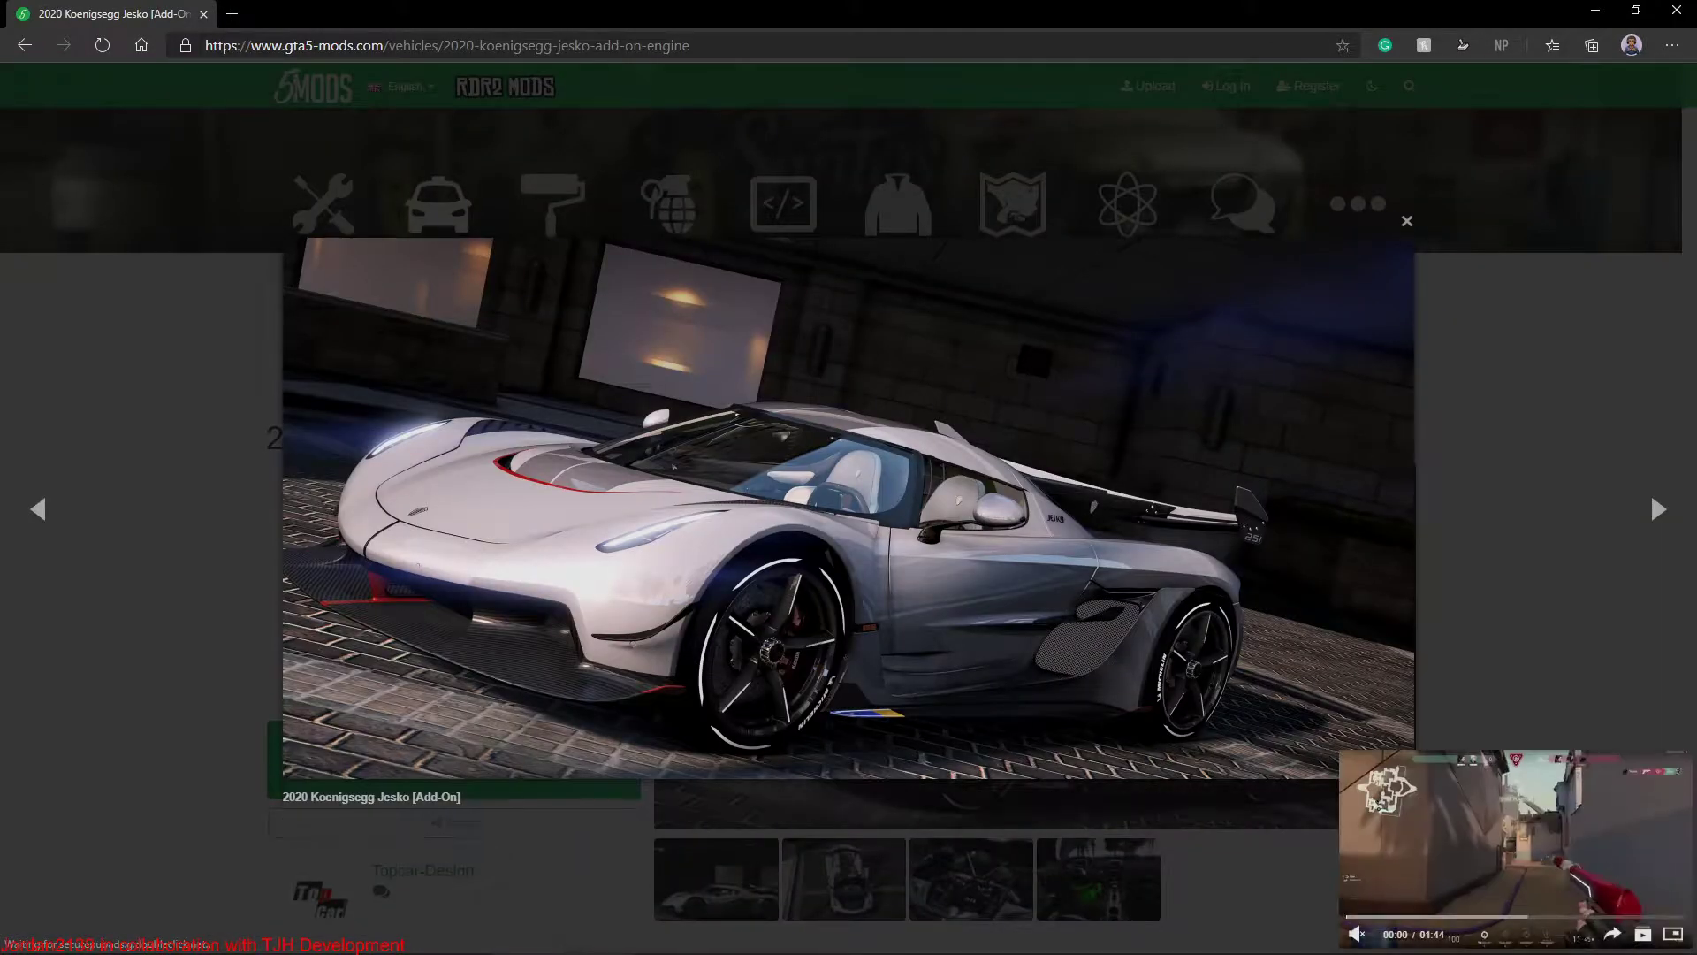
{"action": "left_click", "coordinate": [1658, 509]}
{"action": "left_click", "coordinate": [1659, 509]}
{"action": "left_click", "coordinate": [1658, 509]}
{"action": "left_click", "coordinate": [1658, 509]}
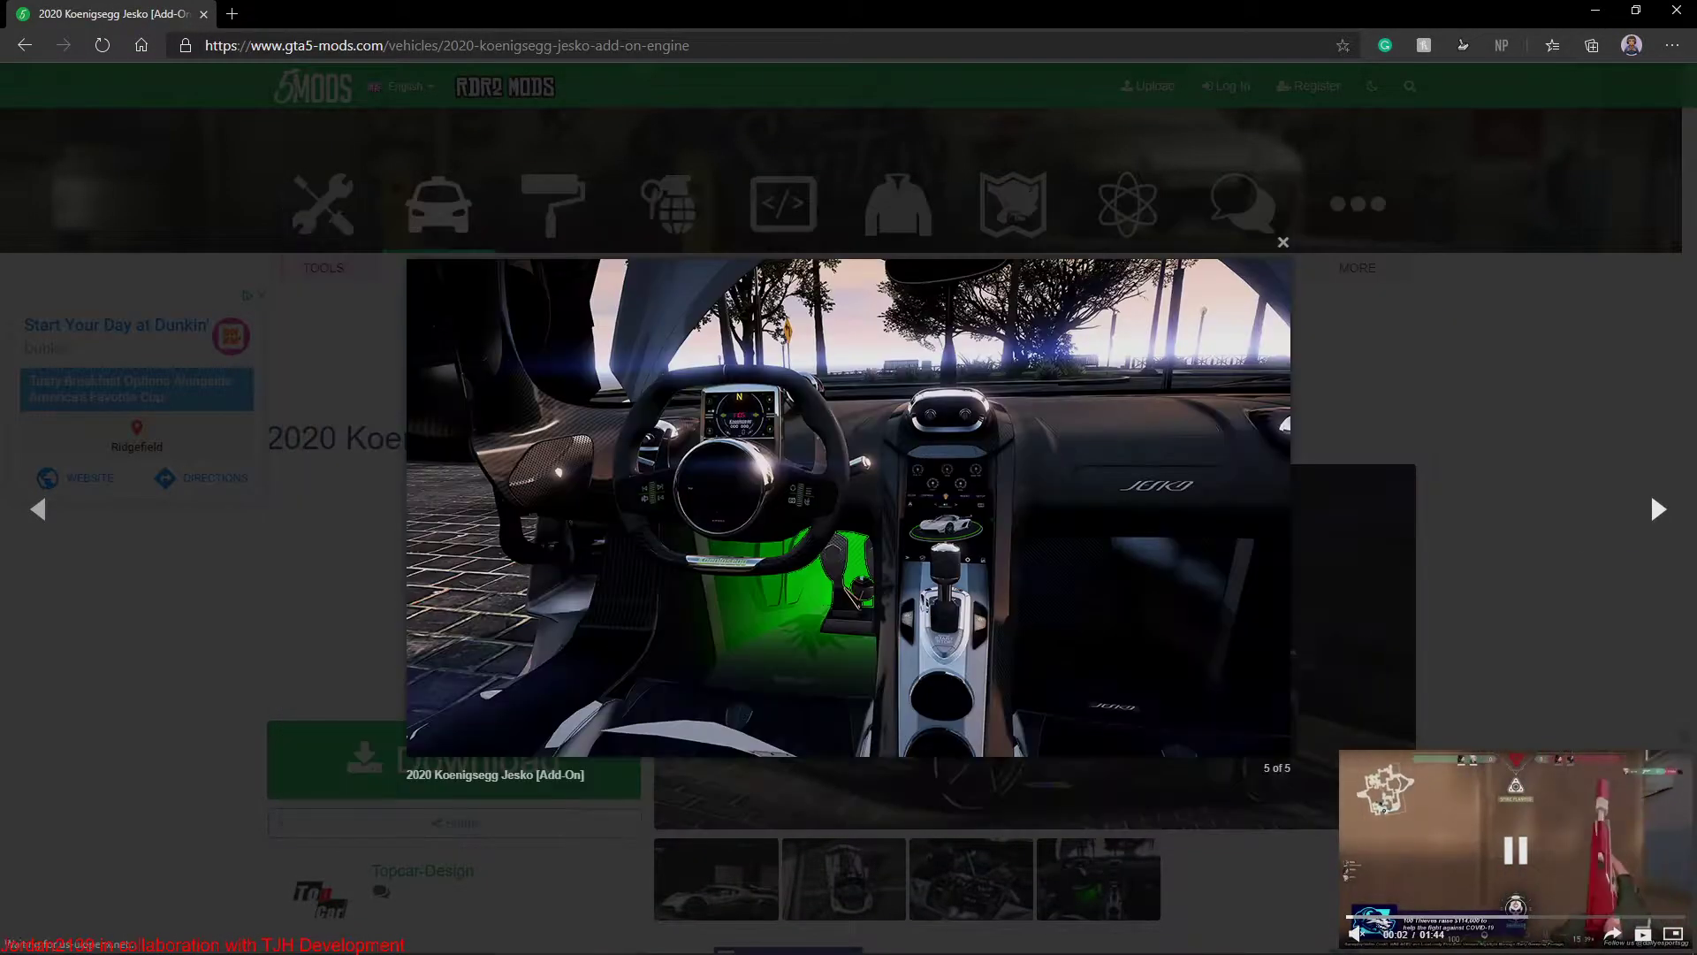
{"action": "key", "text": "Escape"}
Step: Download the 2020 Koenigsegg Jesko add-on and minimize the browser
{"action": "left_click", "coordinate": [453, 760]}
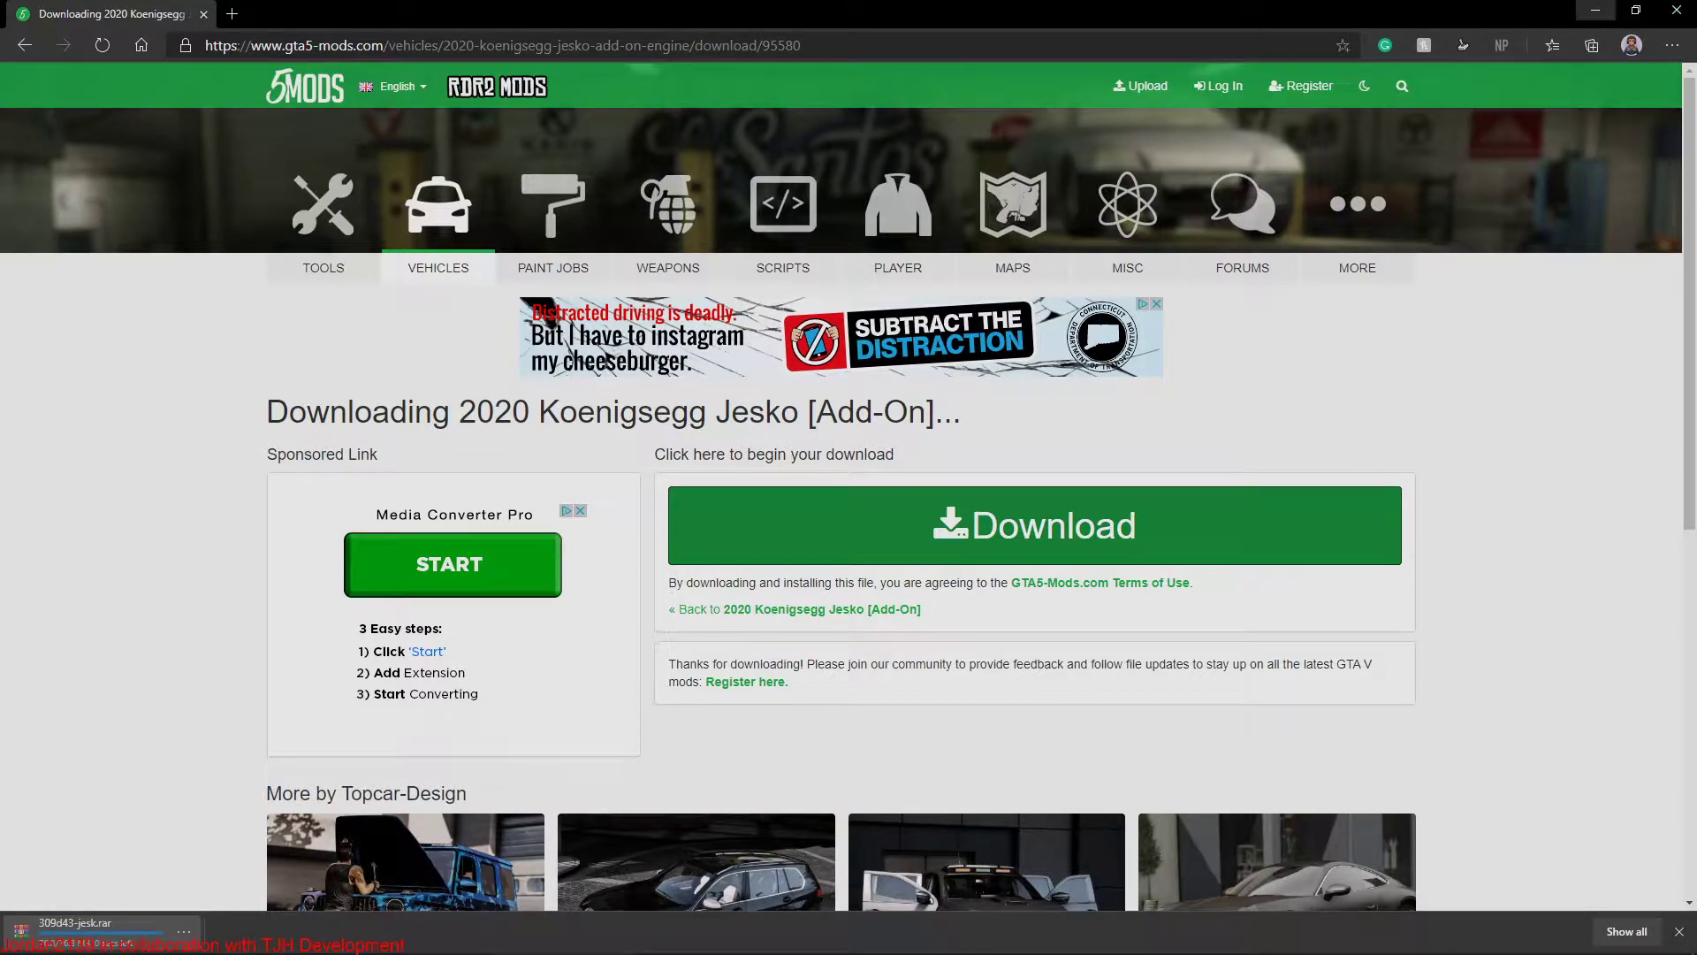
{"action": "left_click", "coordinate": [1595, 10]}
Step: Switch to OpenIV and go to the dlcpacks folder under GTA V, update, x64
{"action": "left_click", "coordinate": [945, 941]}
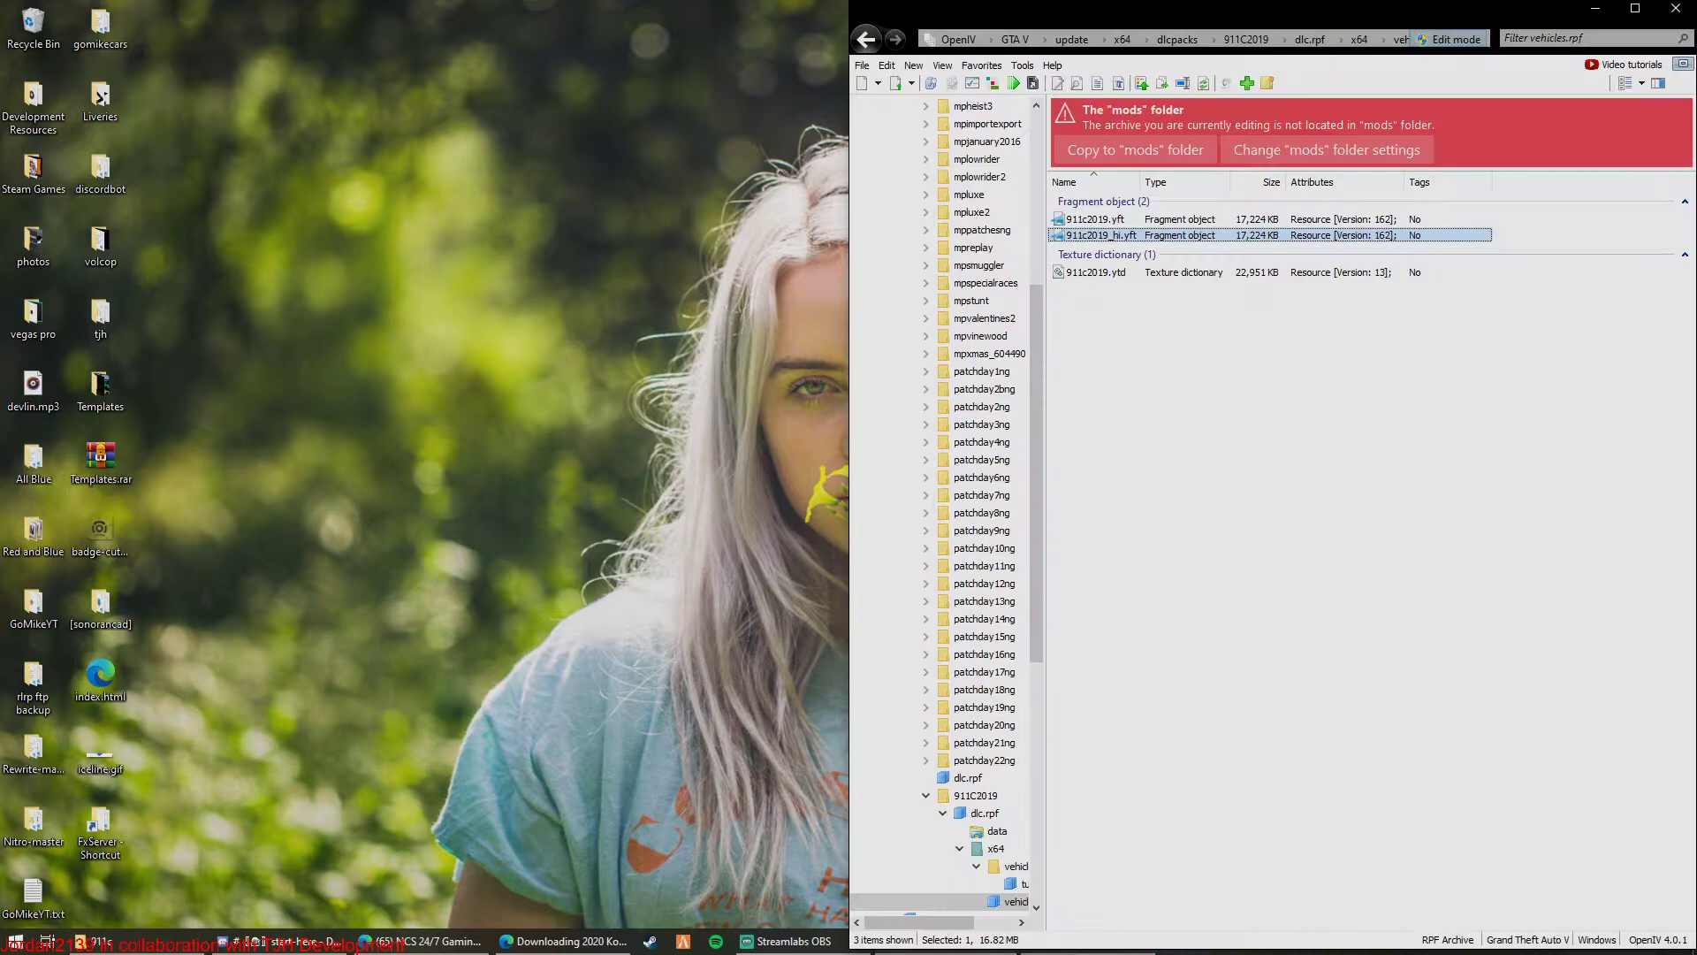
{"action": "left_click", "coordinate": [995, 847]}
{"action": "left_click", "coordinate": [1178, 39]}
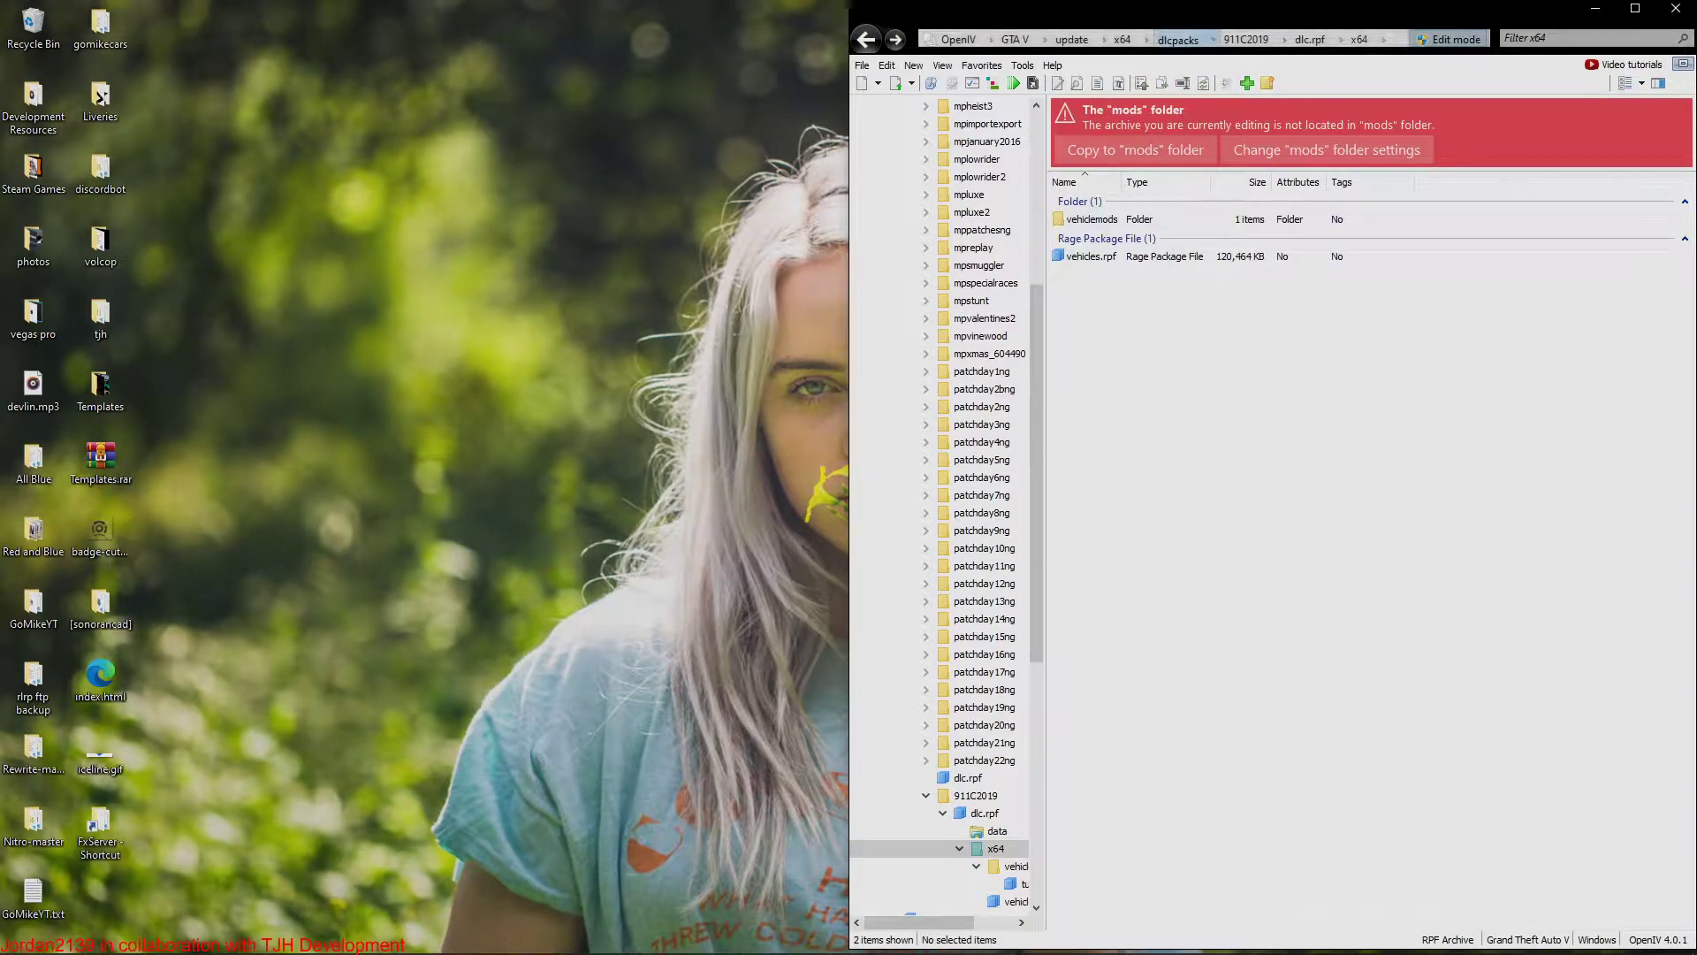
{"action": "scroll", "coordinate": [940, 504], "scroll_direction": "up", "scroll_amount": 3}
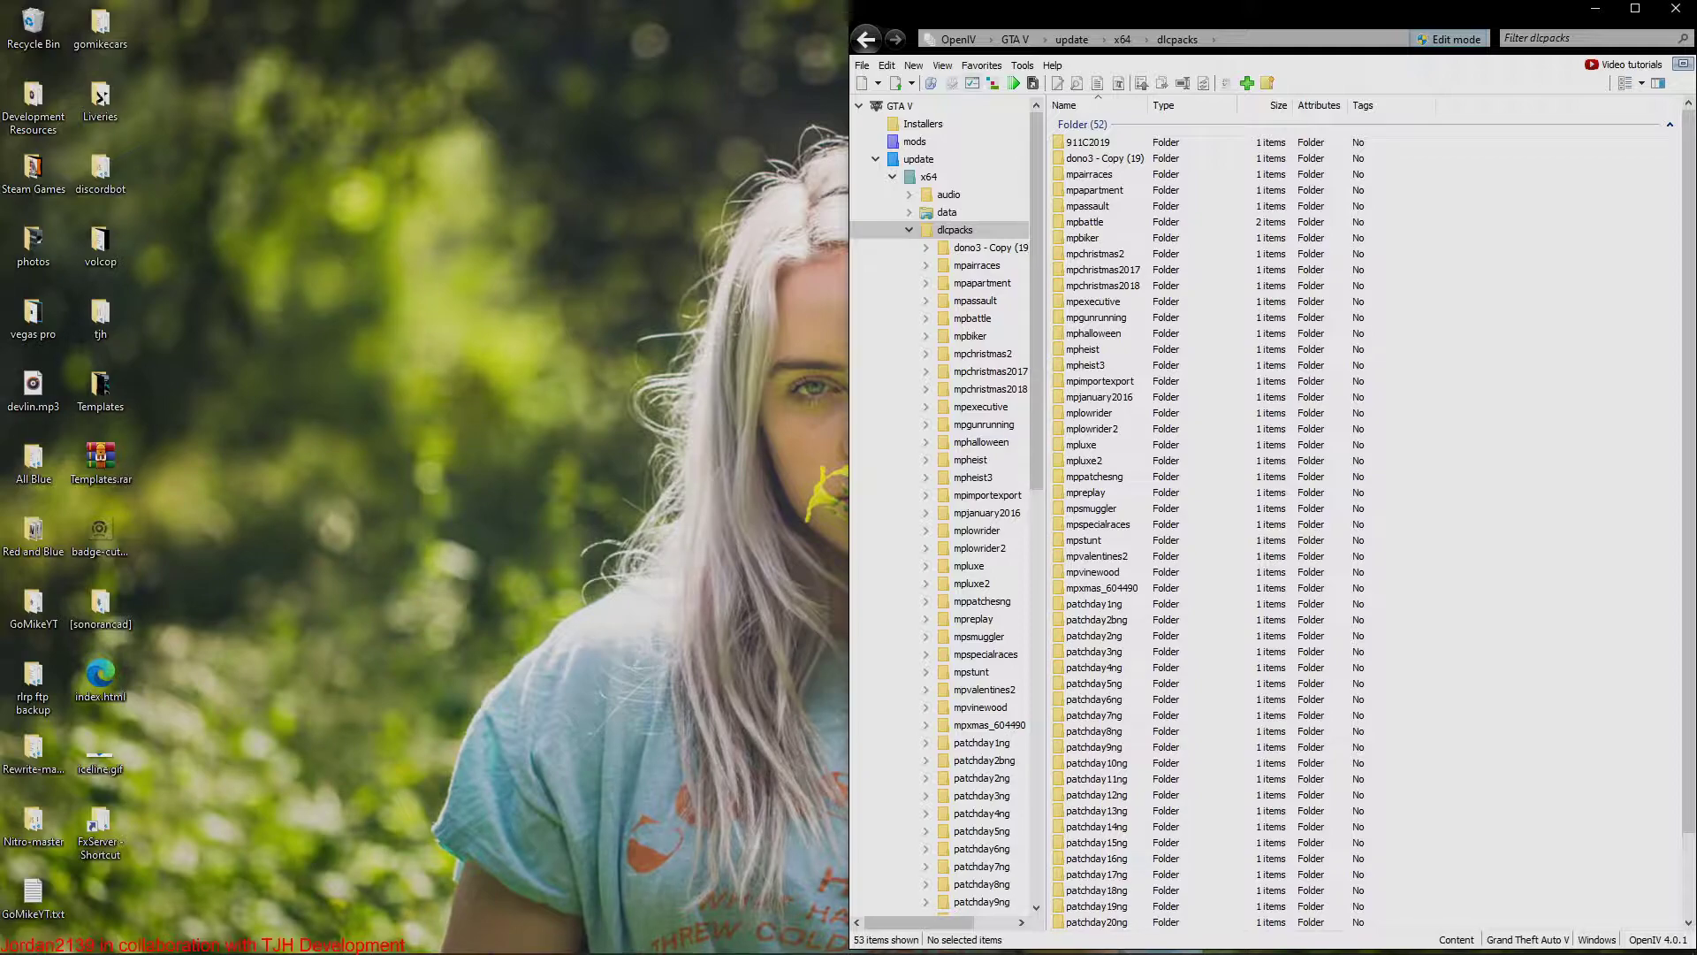
{"action": "left_click", "coordinate": [899, 105]}
{"action": "double_click", "coordinate": [1087, 175]}
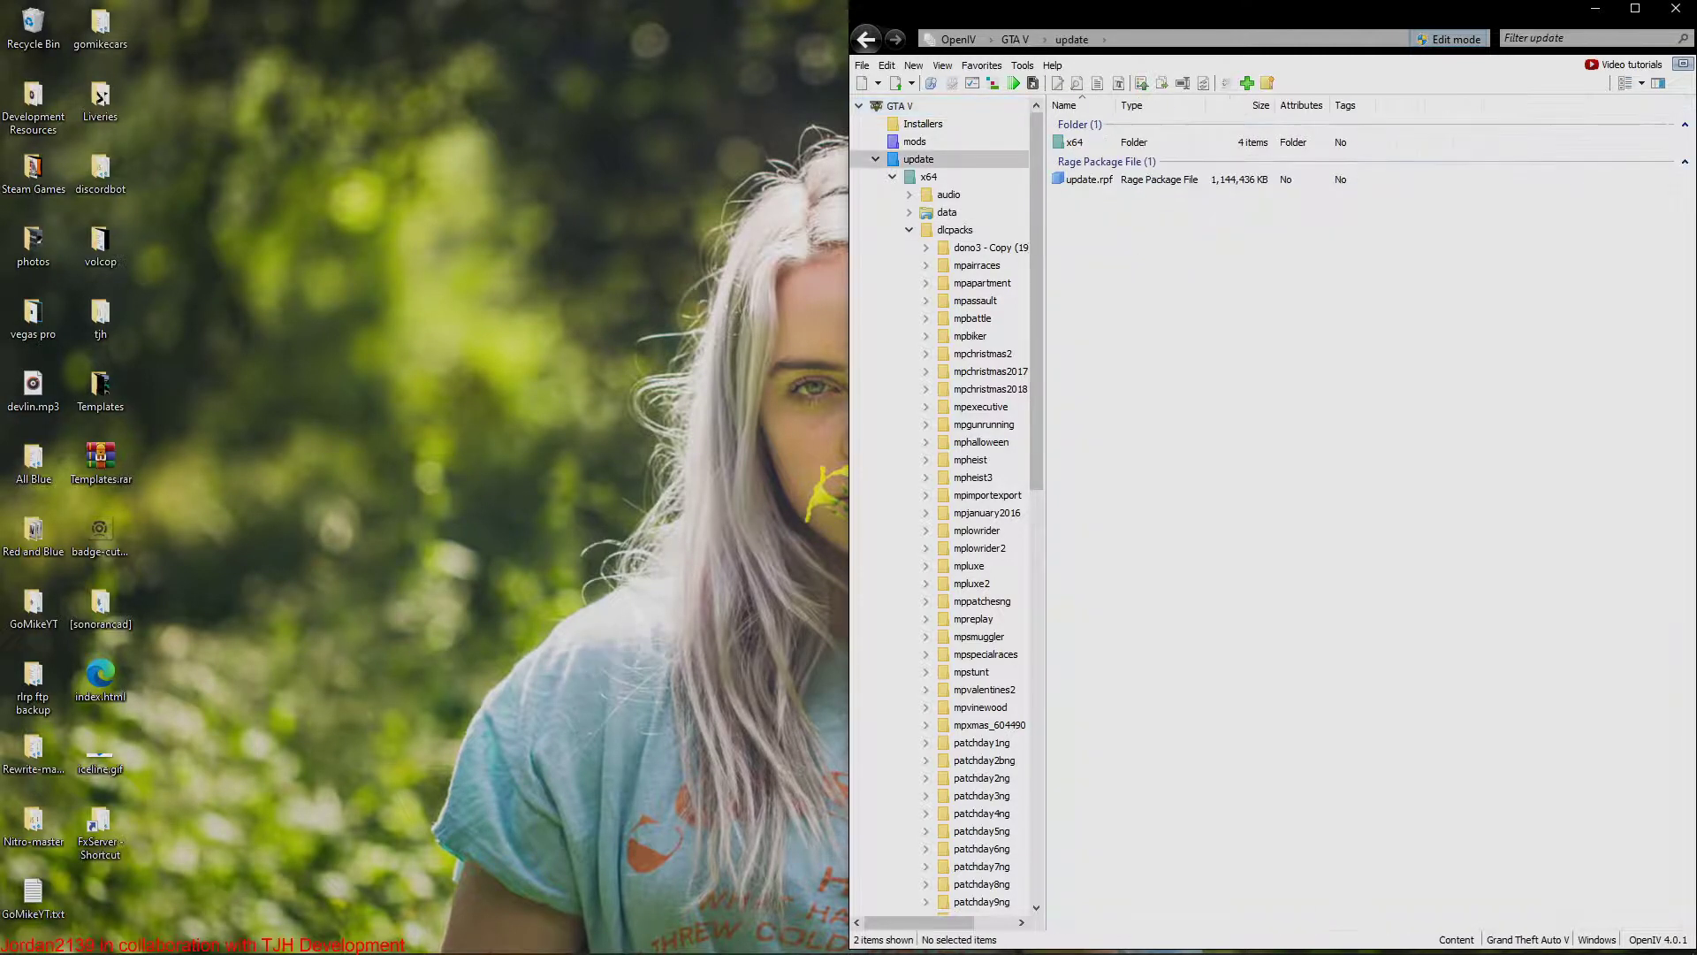
{"action": "double_click", "coordinate": [1074, 142]}
{"action": "left_click", "coordinate": [1083, 174]}
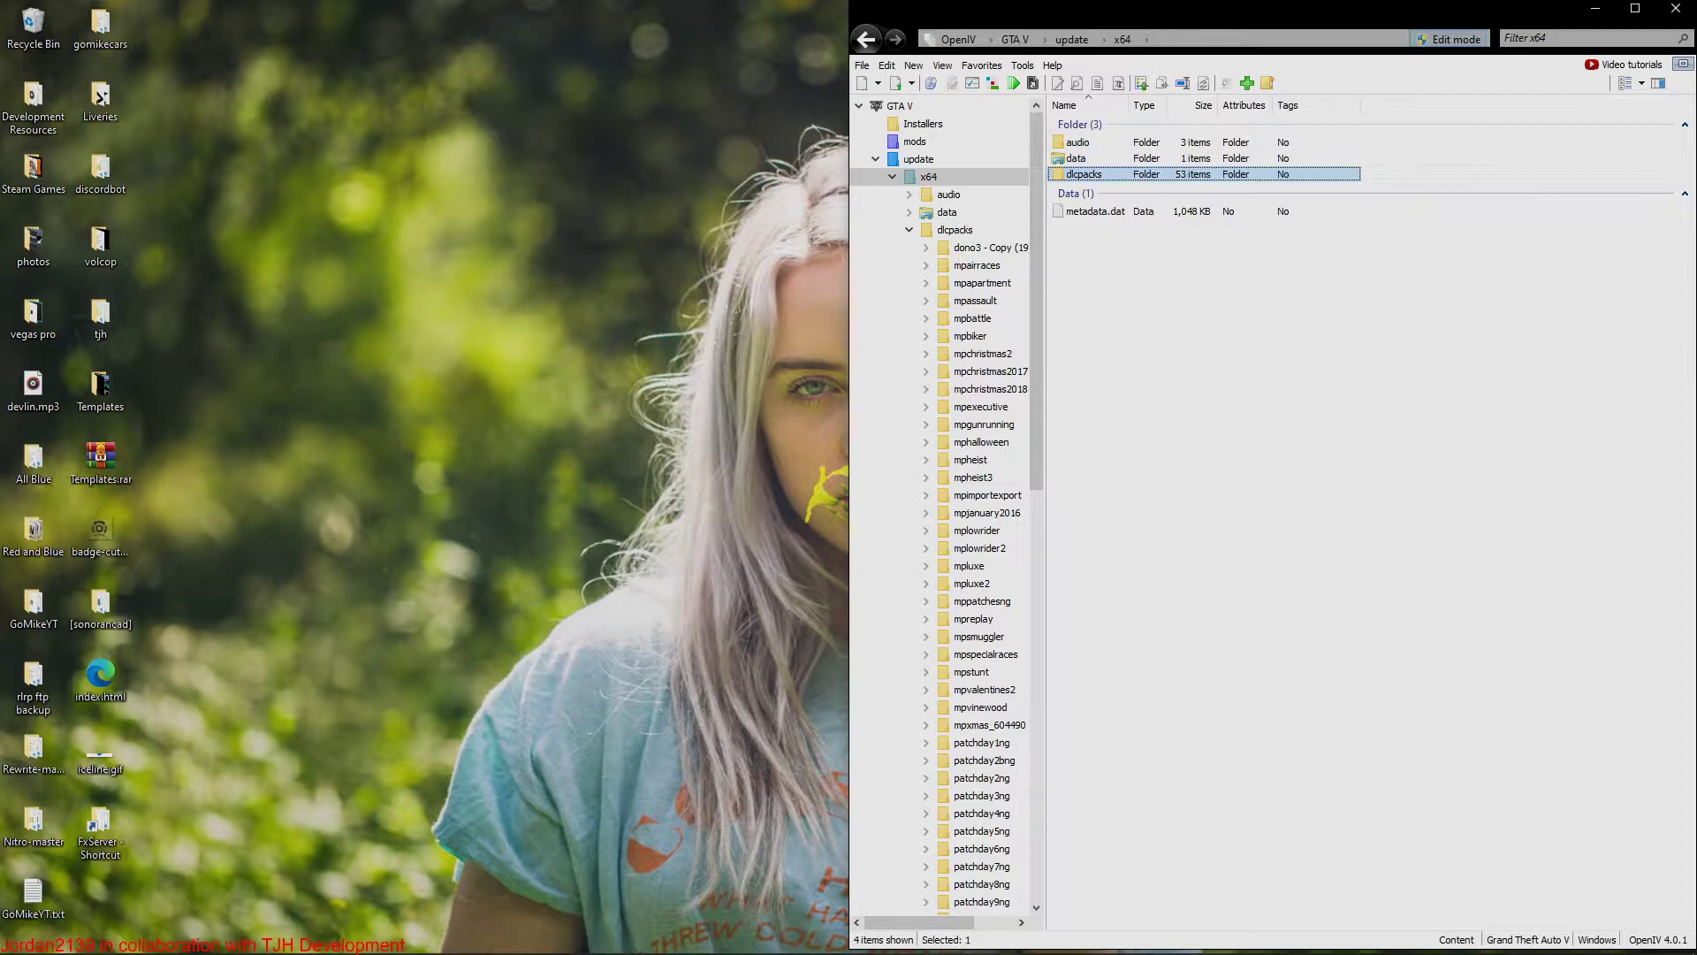
{"action": "double_click", "coordinate": [1084, 174]}
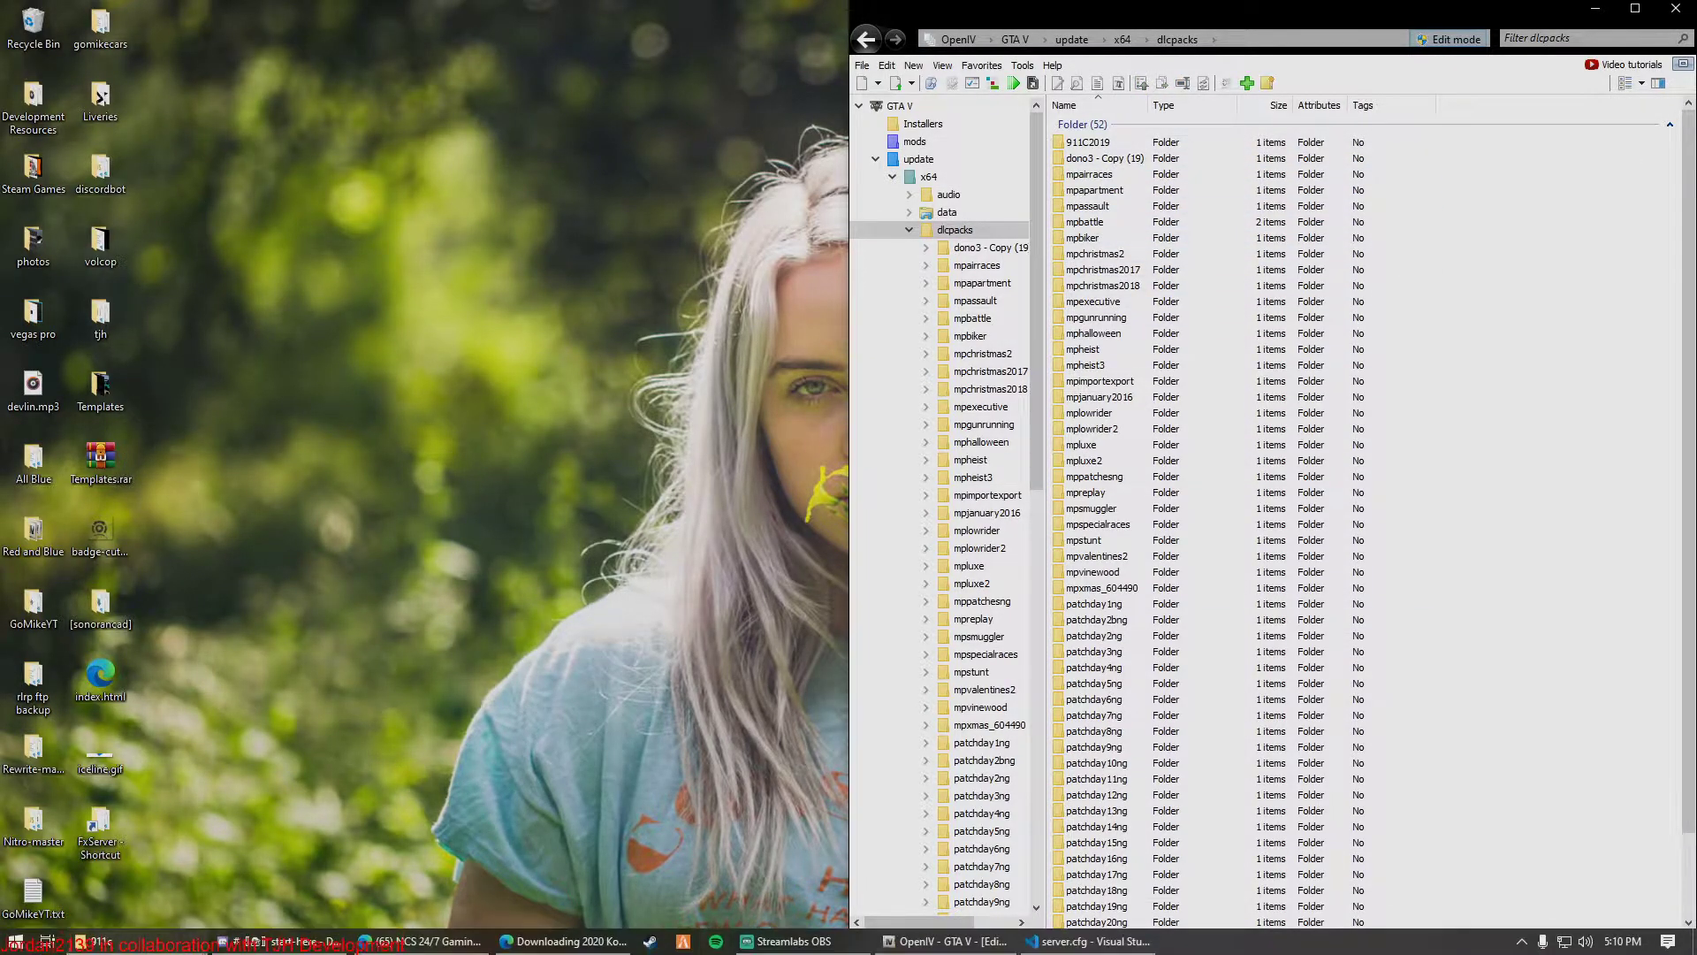
Step: Open the downloaded 309d43-jesk.rar archive from the browser and place its window beside OpenIV
{"action": "left_click", "coordinate": [563, 940]}
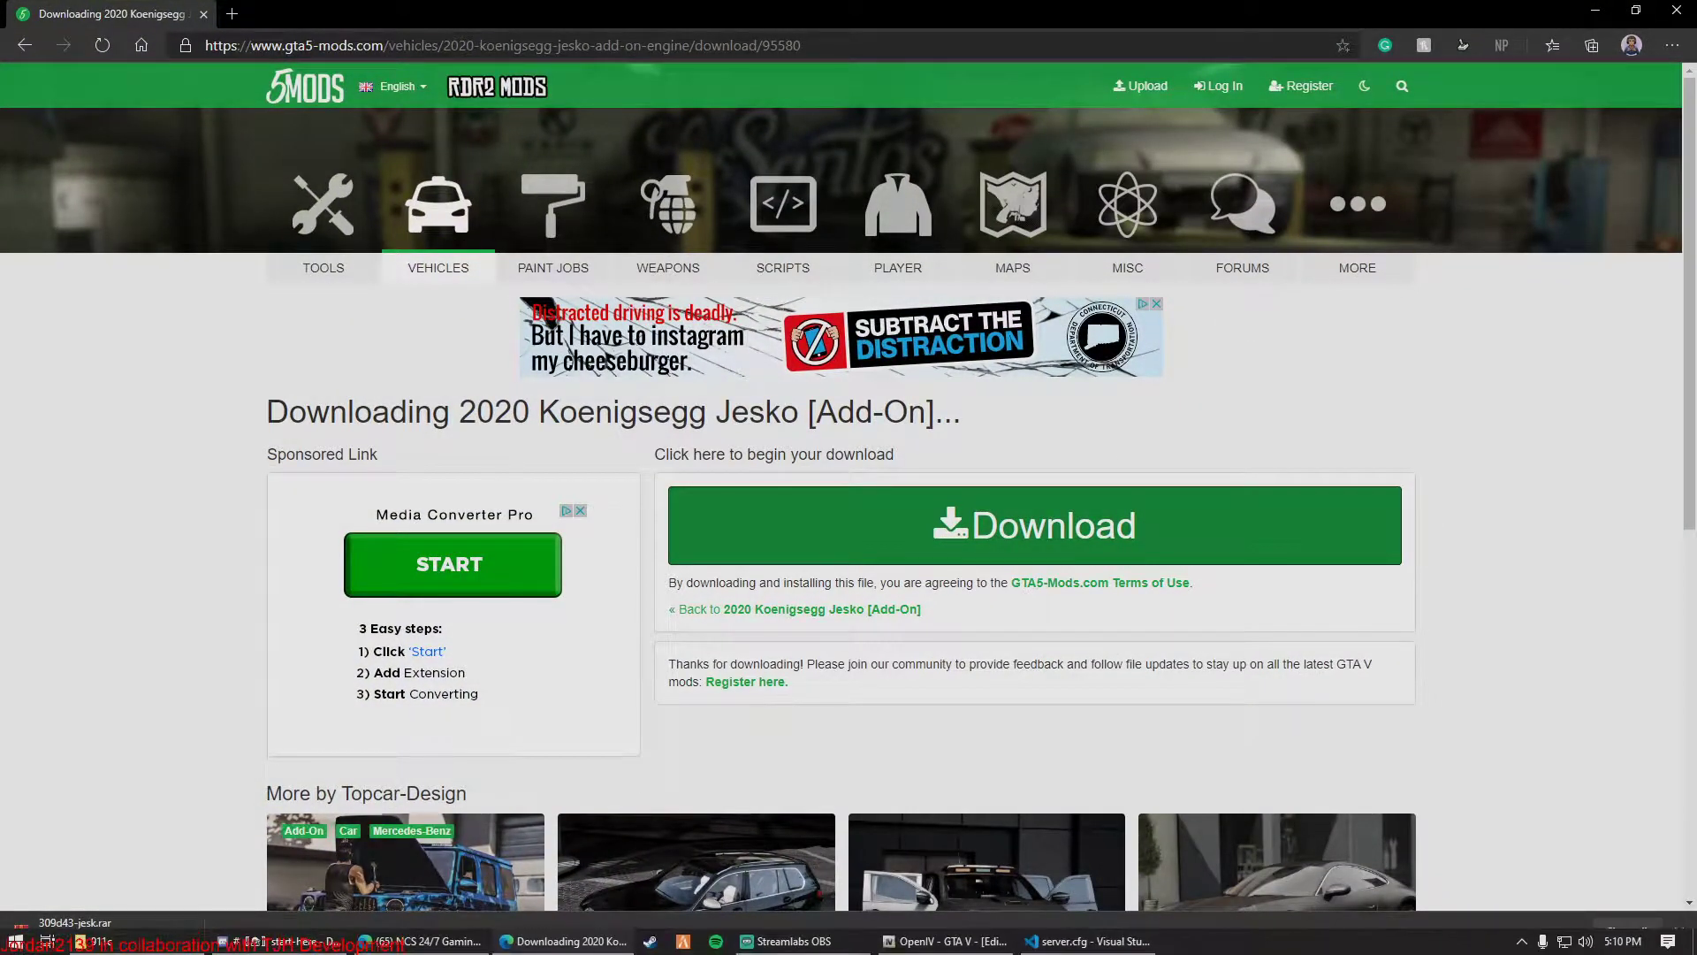
{"action": "left_click", "coordinate": [75, 929]}
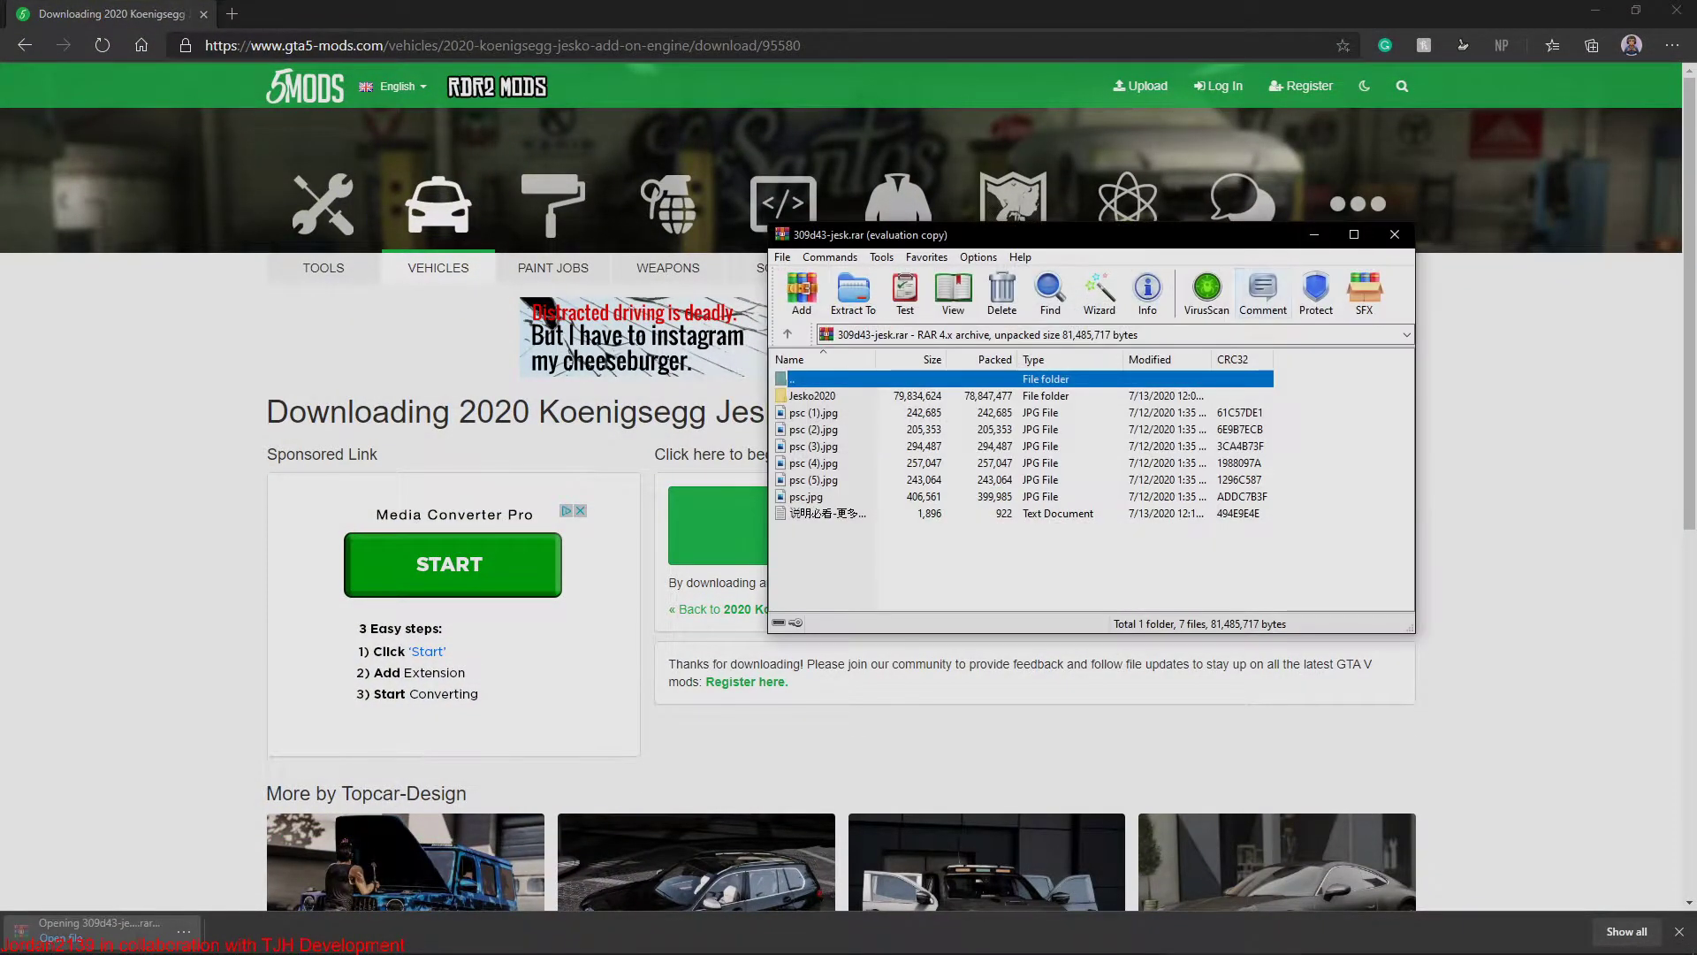
{"action": "left_click", "coordinate": [1596, 9]}
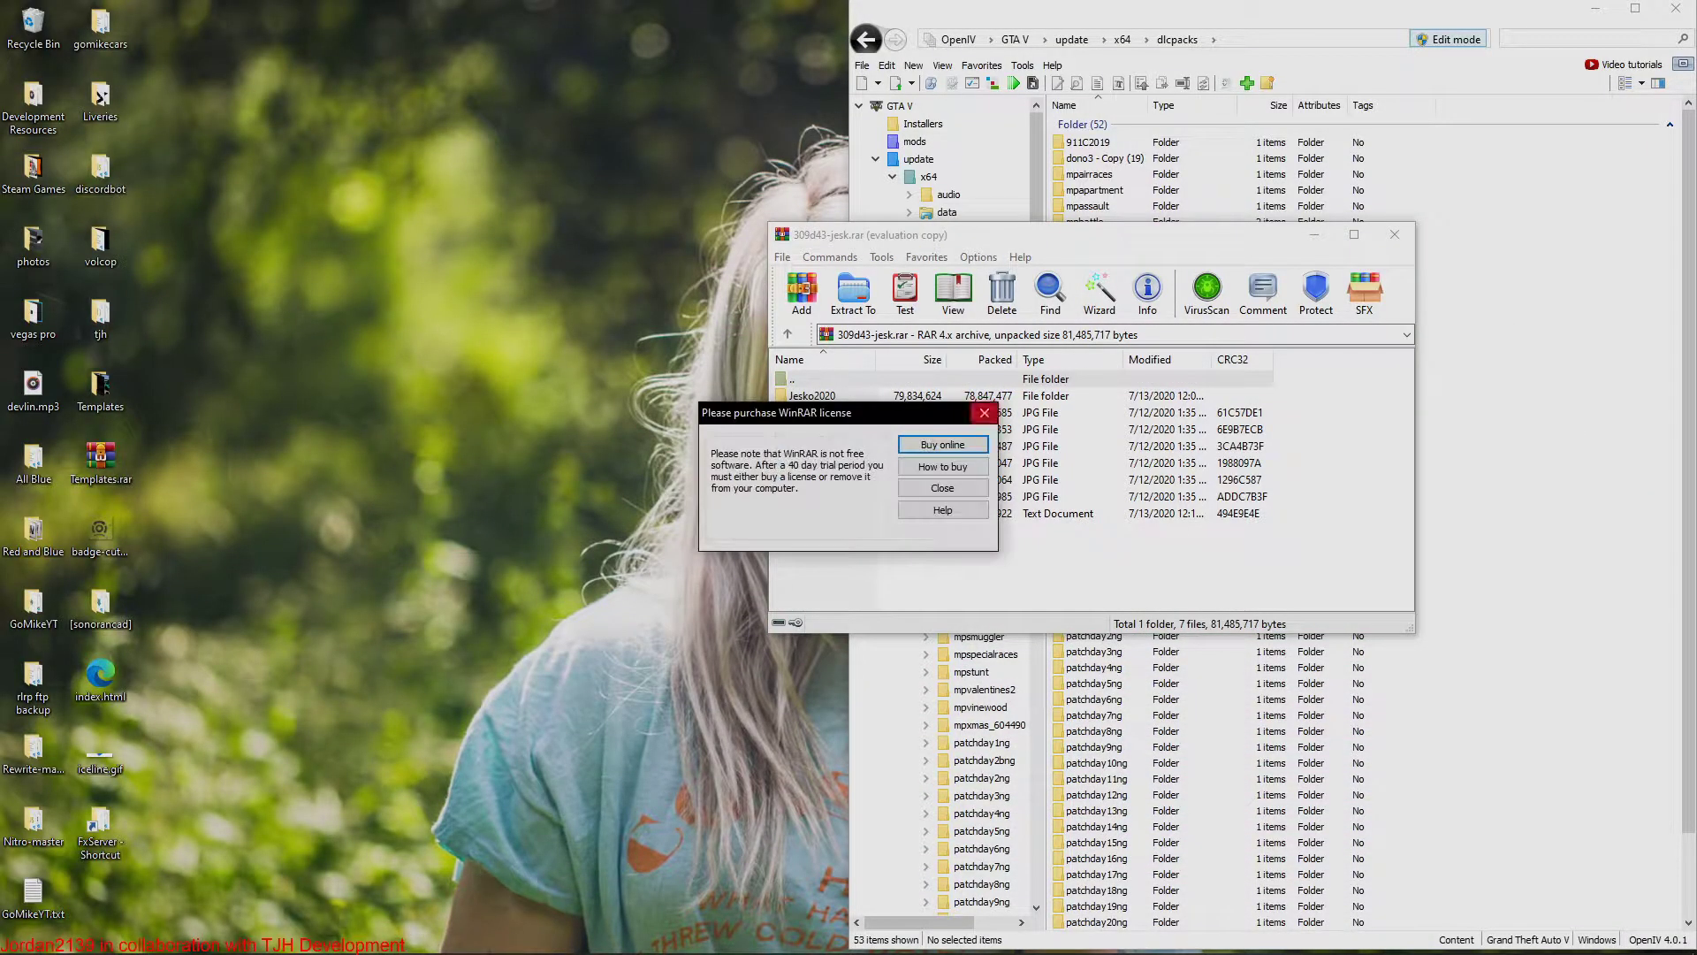
{"action": "left_click", "coordinate": [984, 413]}
{"action": "left_click_drag", "start_coordinate": [1059, 237], "coordinate": [403, 261]}
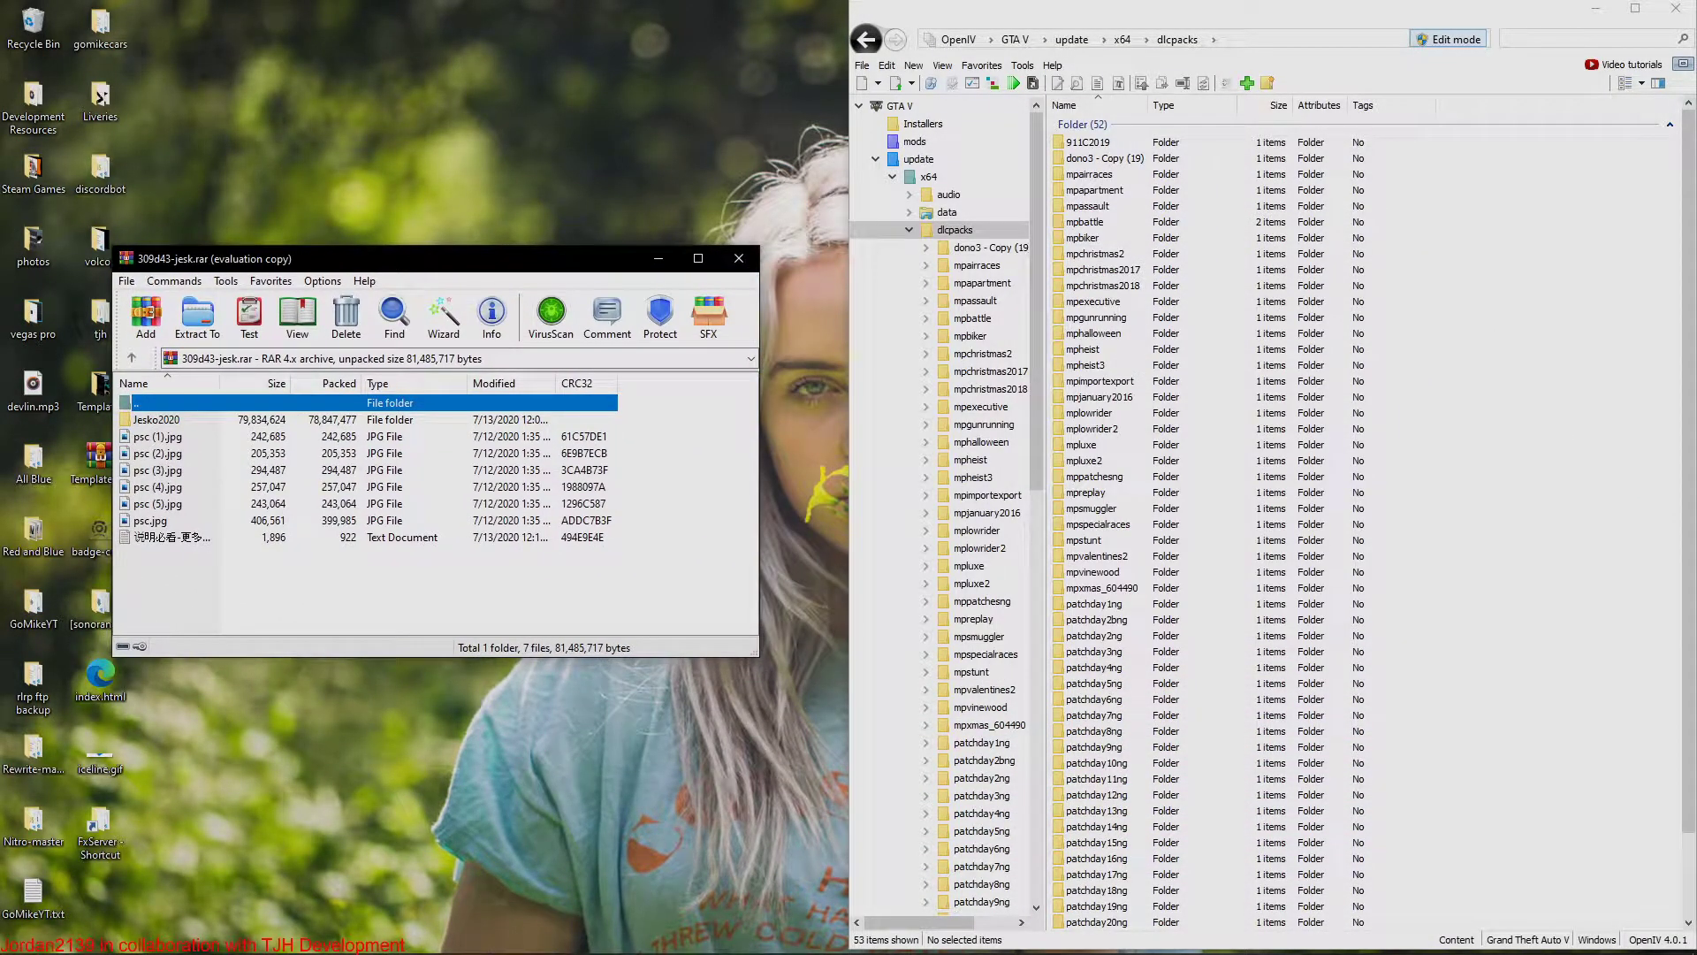
Step: Copy the Jesko2020 folder from the archive into OpenIV's dlcpacks folder, then open the dlc.rpf inside it
{"action": "double_click", "coordinate": [156, 419]}
{"action": "double_click", "coordinate": [157, 403]}
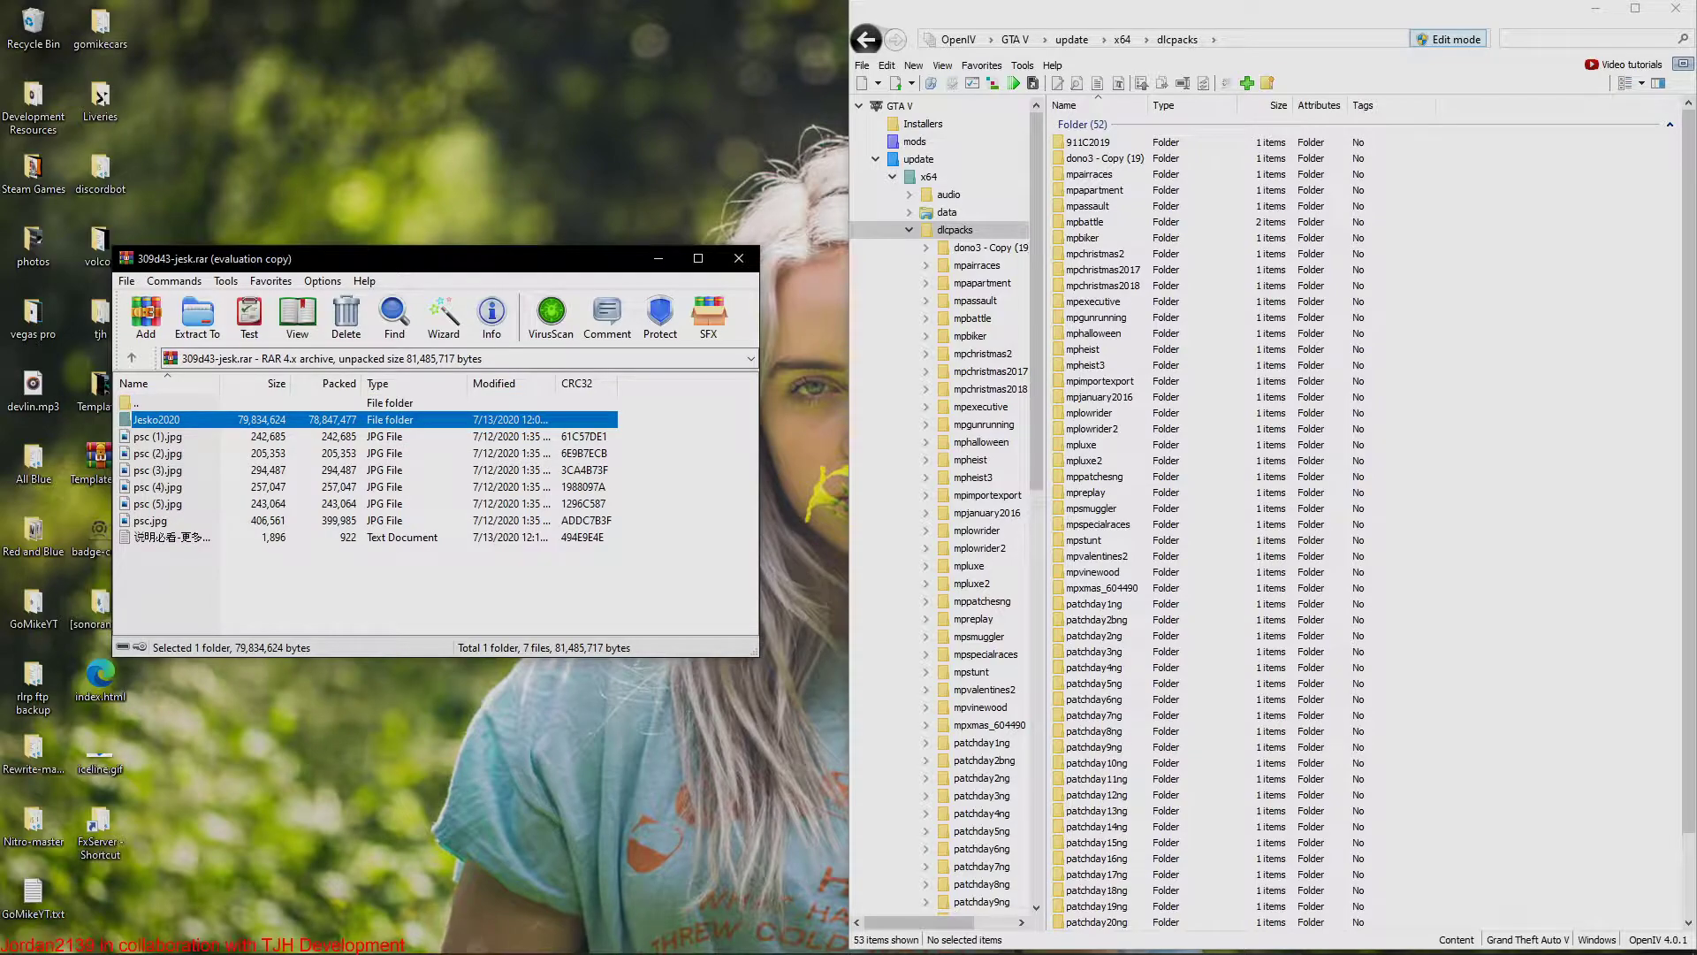
{"action": "left_click_drag", "start_coordinate": [157, 419], "coordinate": [1255, 492]}
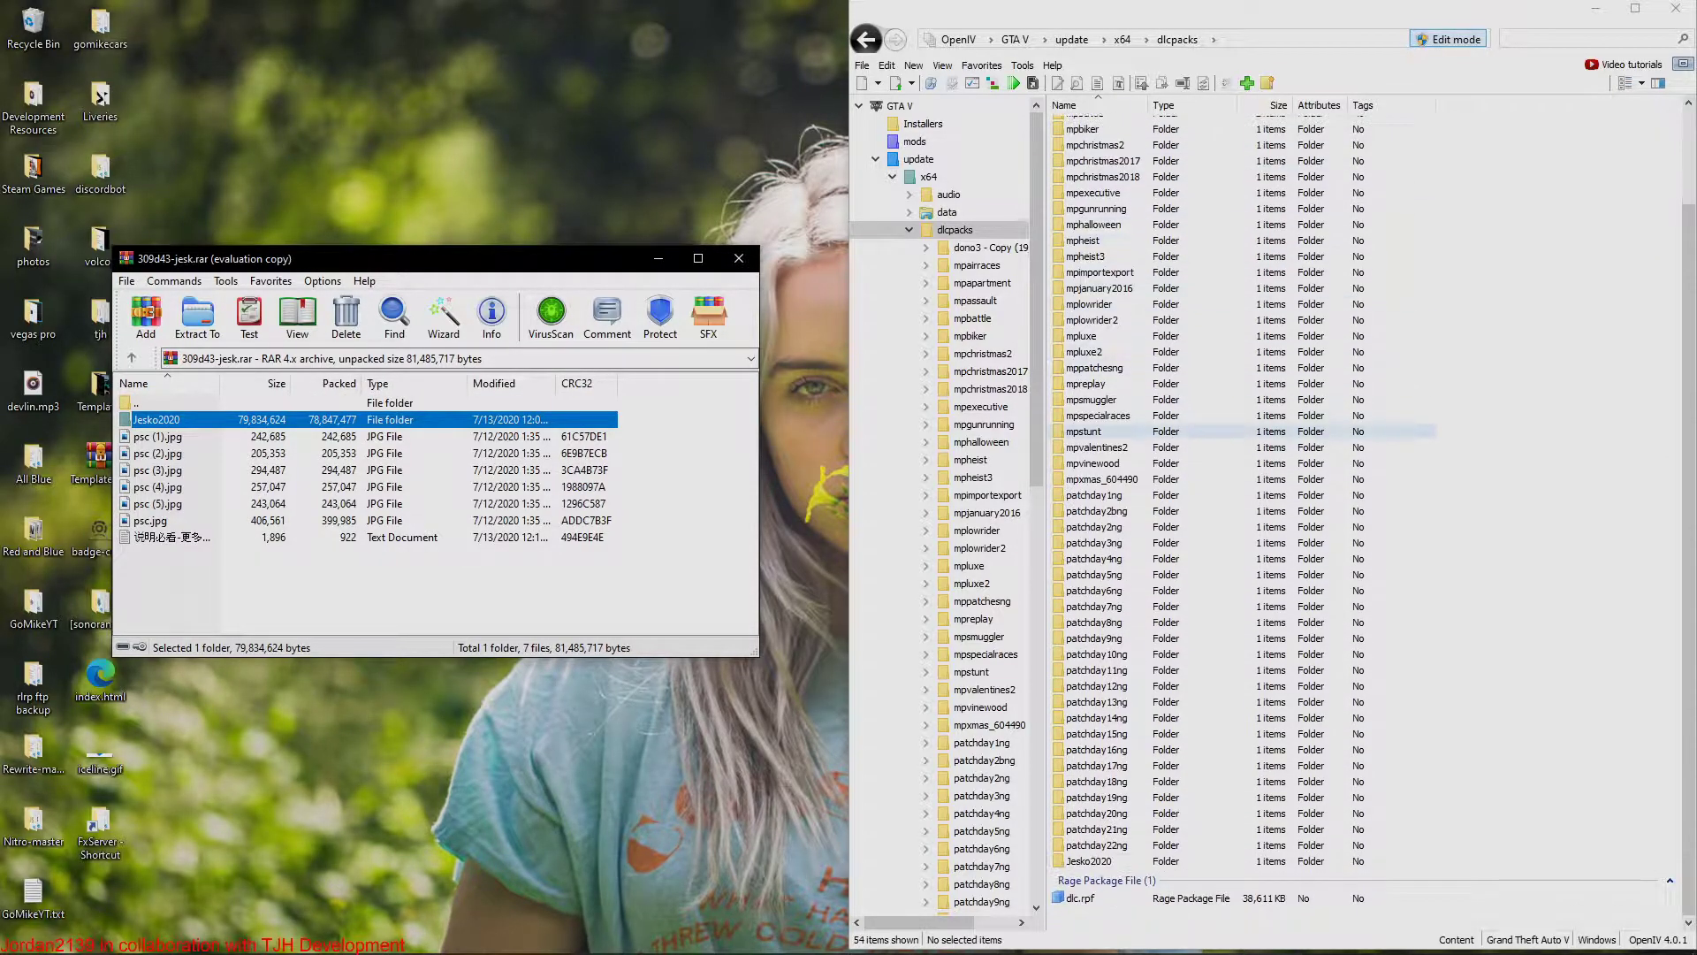
{"action": "left_click", "coordinate": [738, 258]}
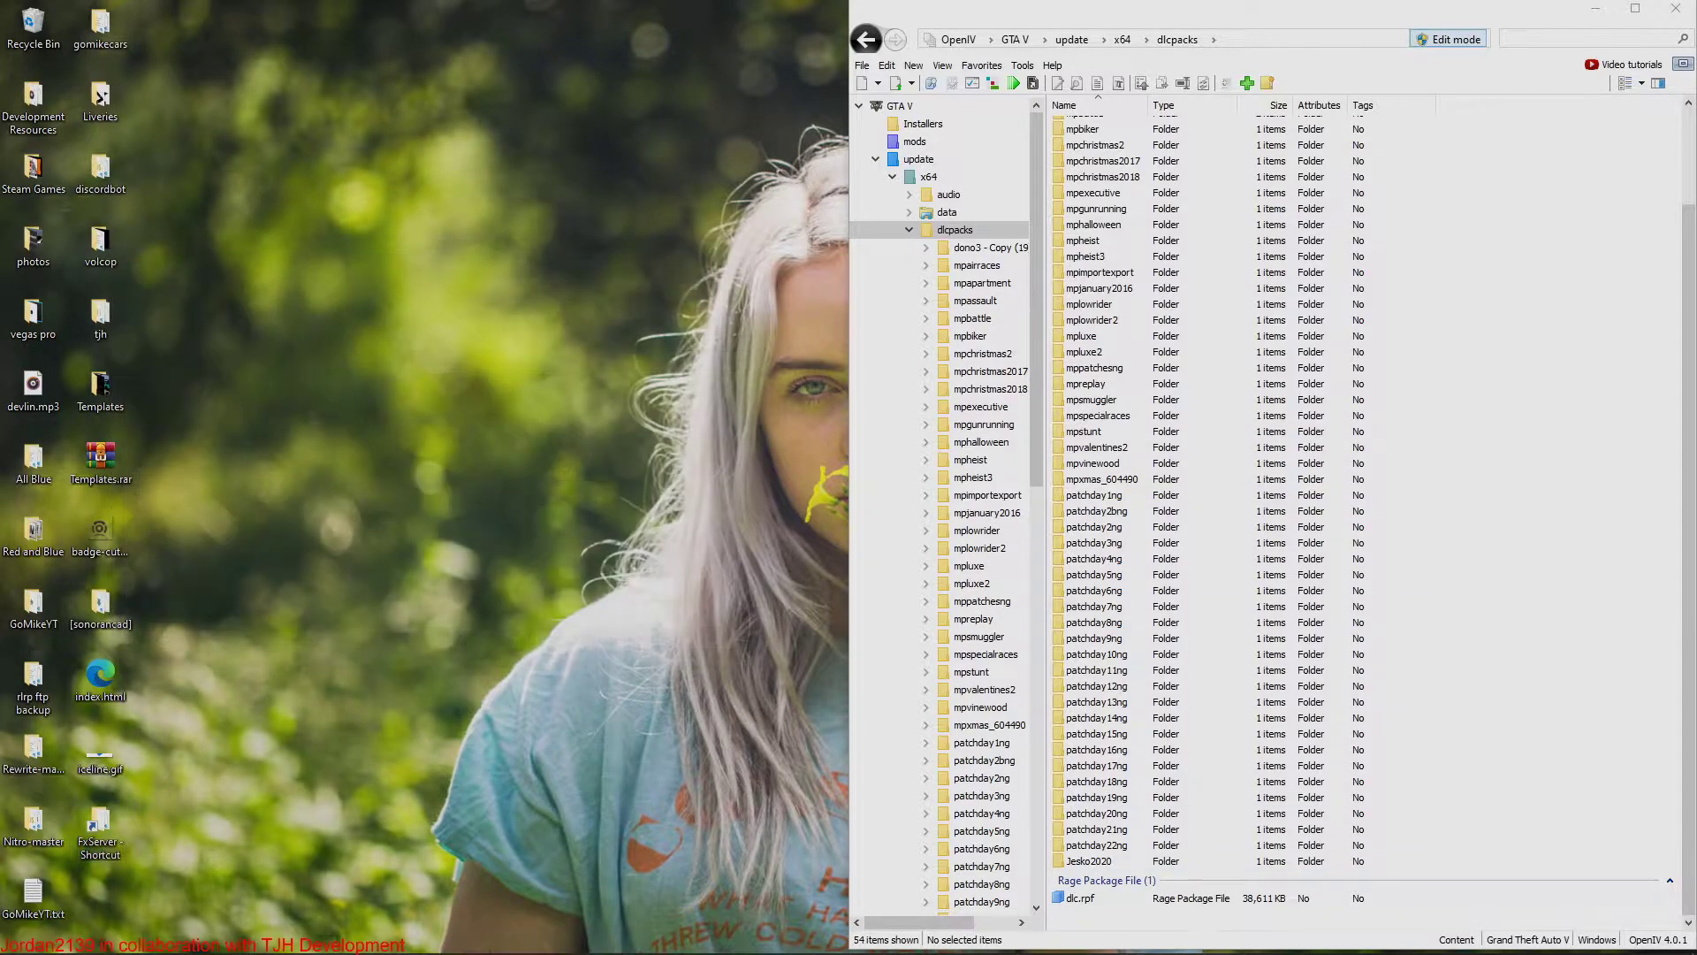
{"action": "double_click", "coordinate": [1089, 860]}
{"action": "double_click", "coordinate": [1081, 143]}
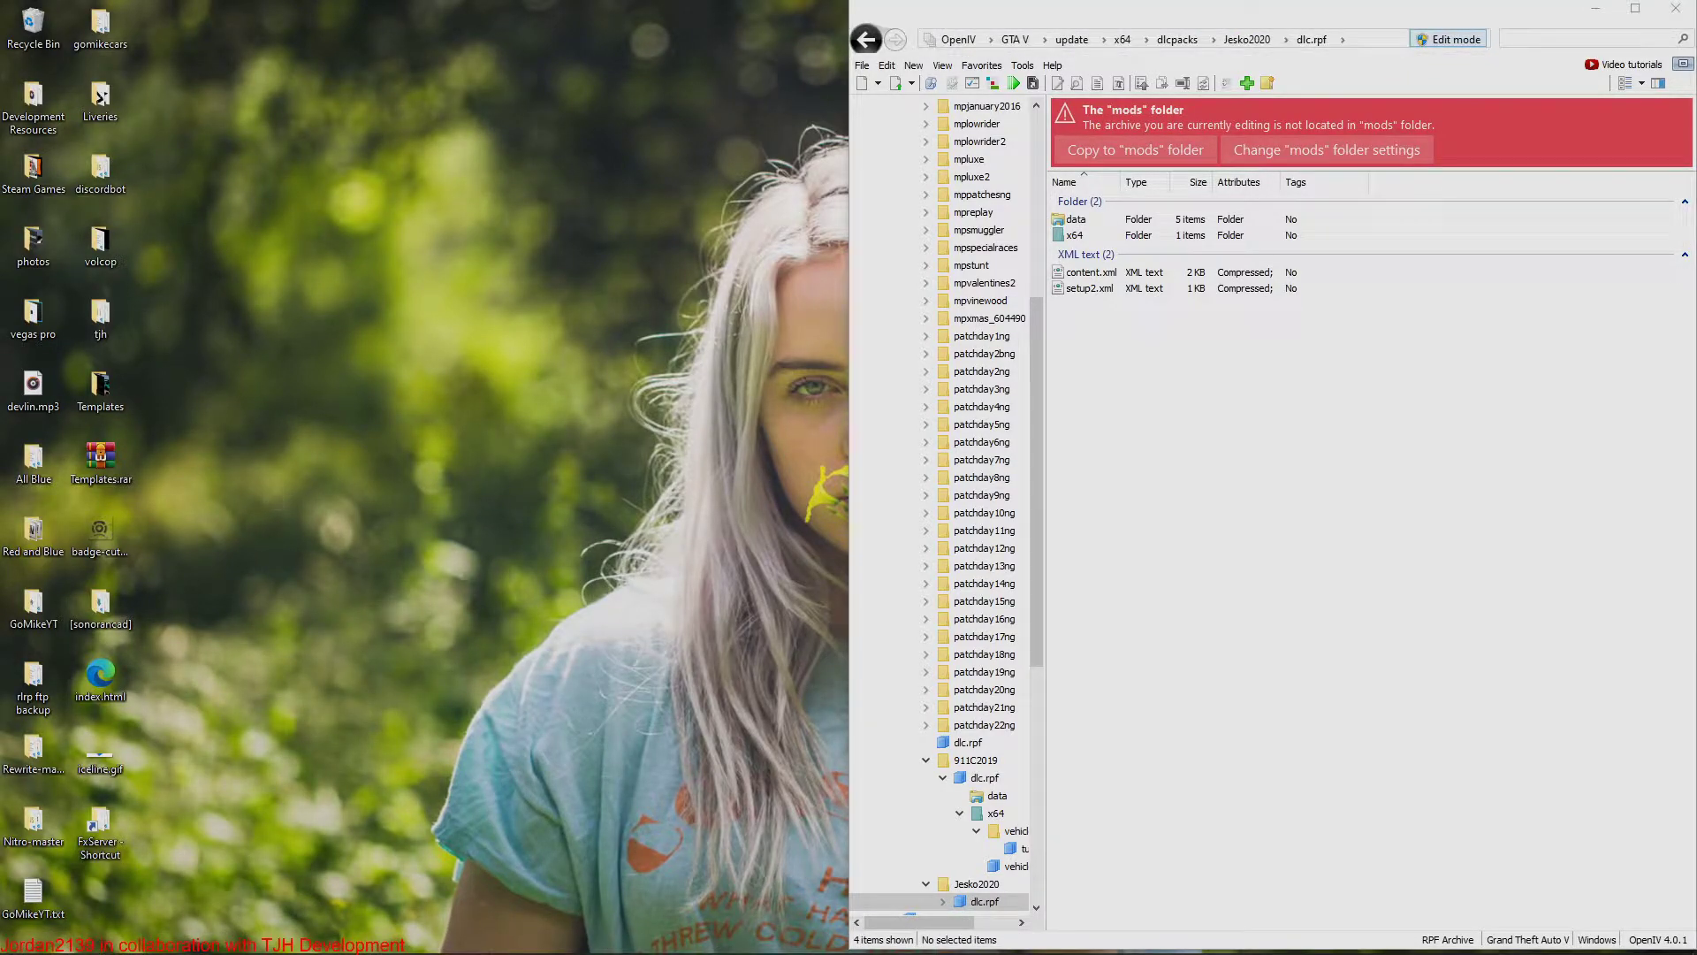
Step: Create a folder named videocar in the FxServer resources [videos]\[cars] folder in File Explorer
{"action": "left_click_drag", "start_coordinate": [0, 248], "coordinate": [497, 281]}
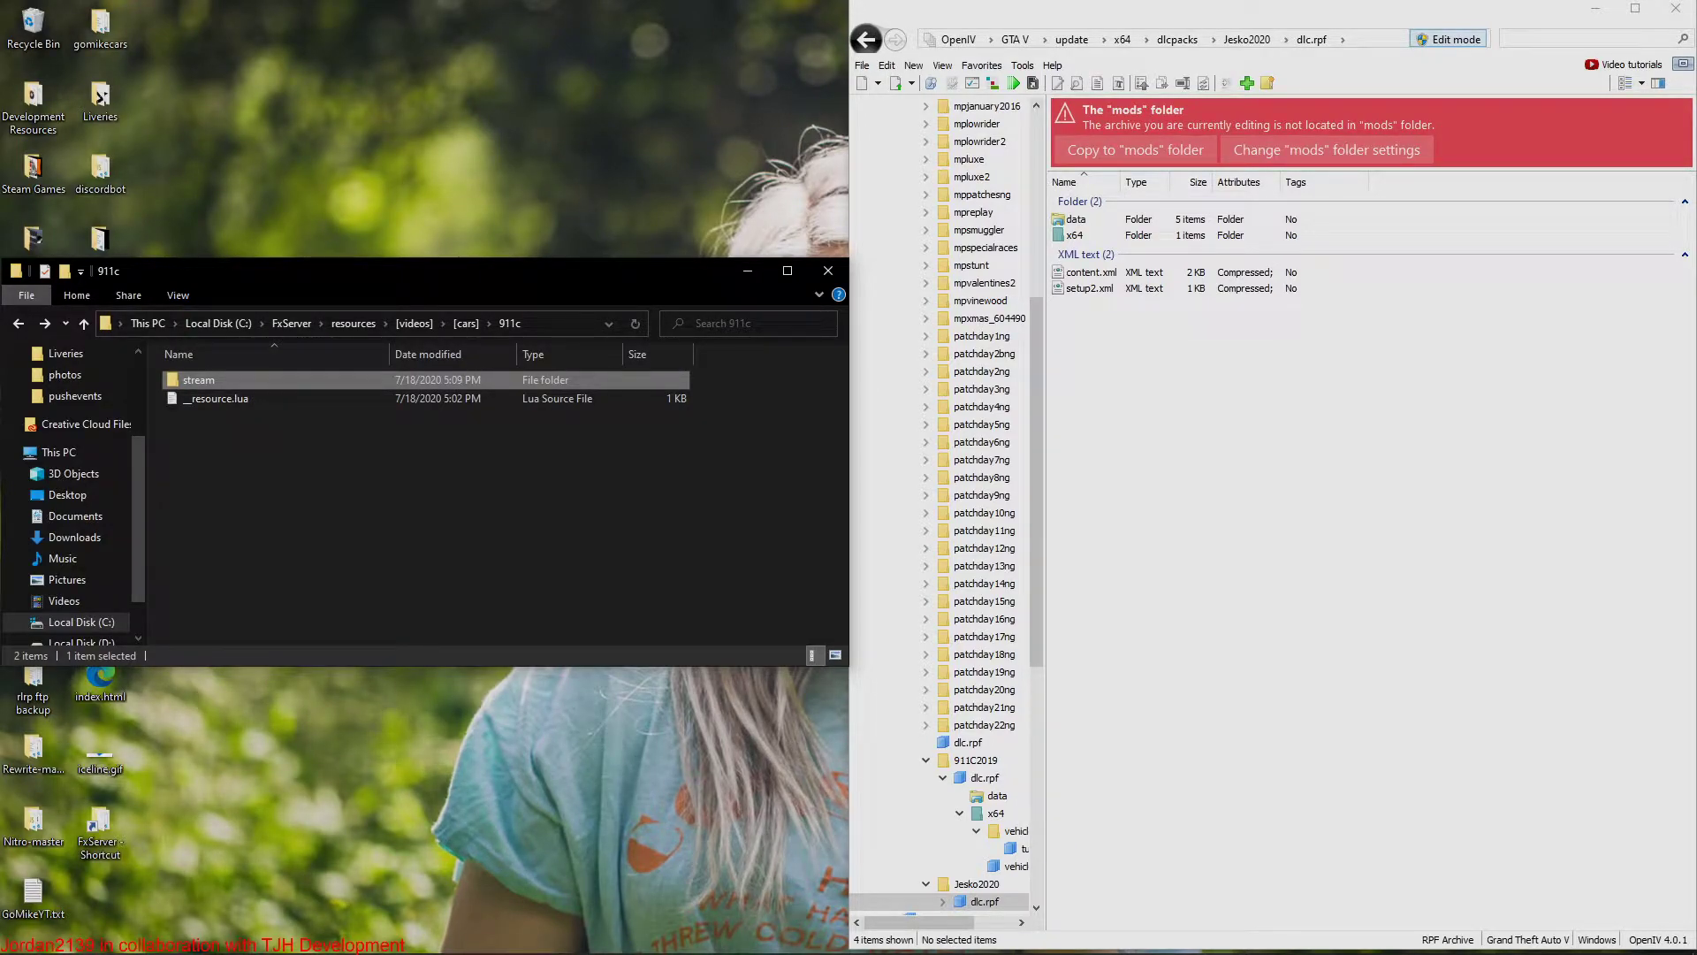
{"action": "left_click", "coordinate": [466, 323]}
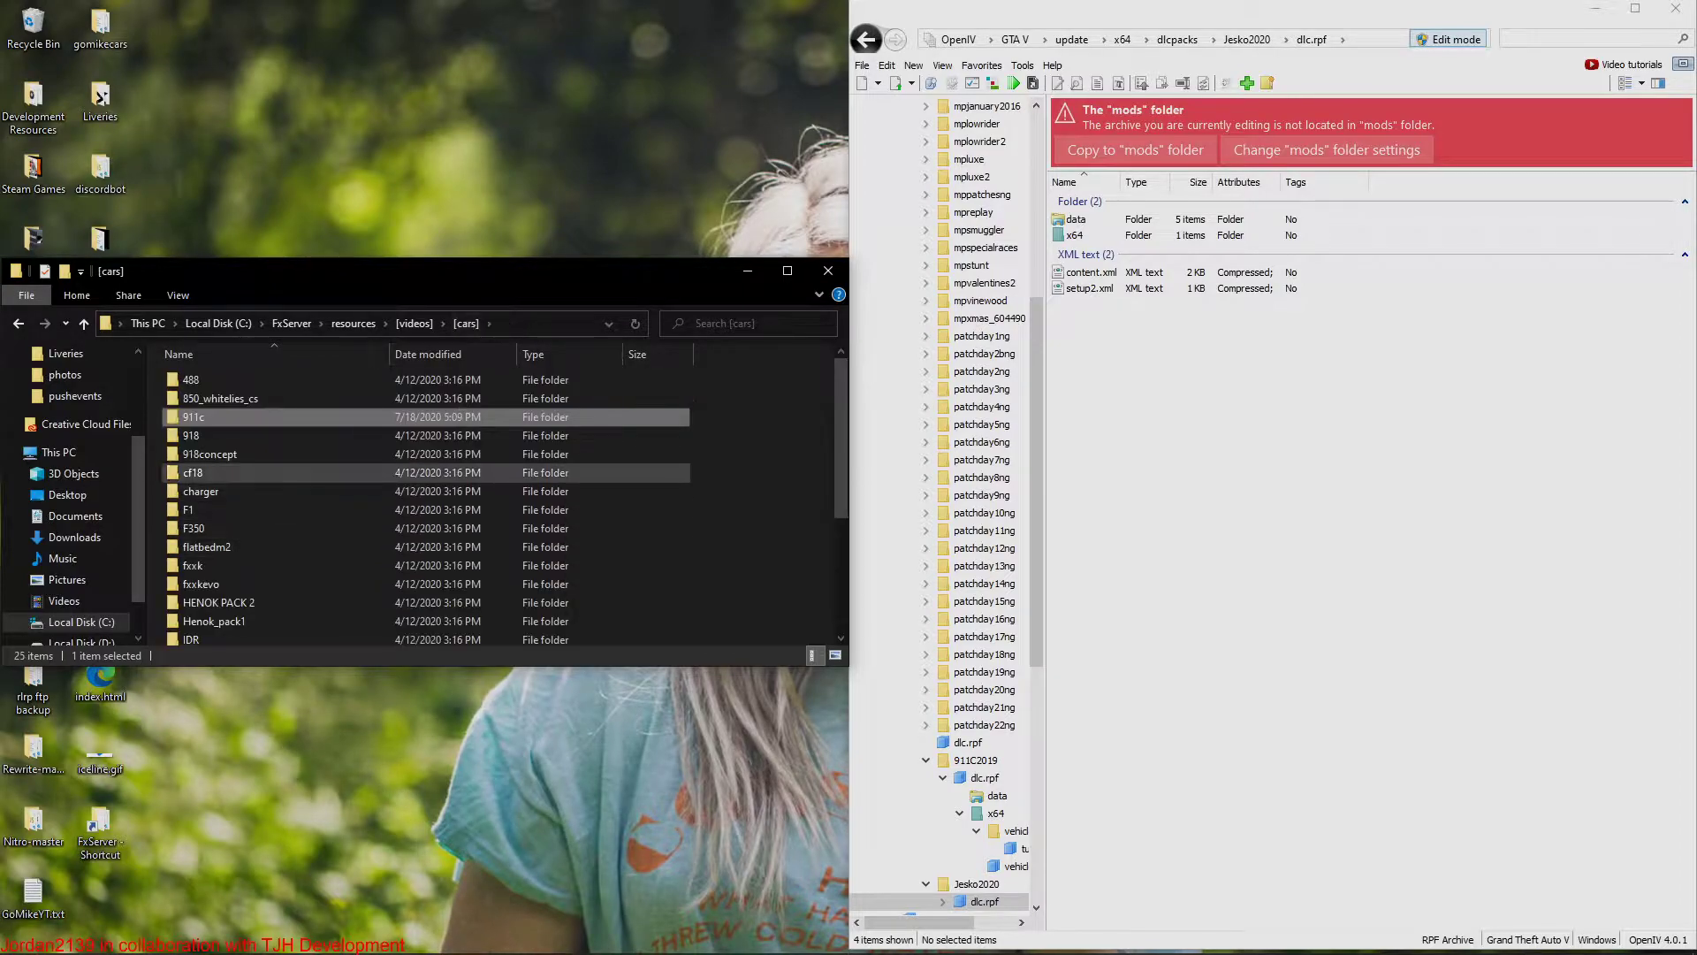
{"action": "right_click", "coordinate": [714, 429]}
{"action": "mouse_move", "coordinate": [796, 720]}
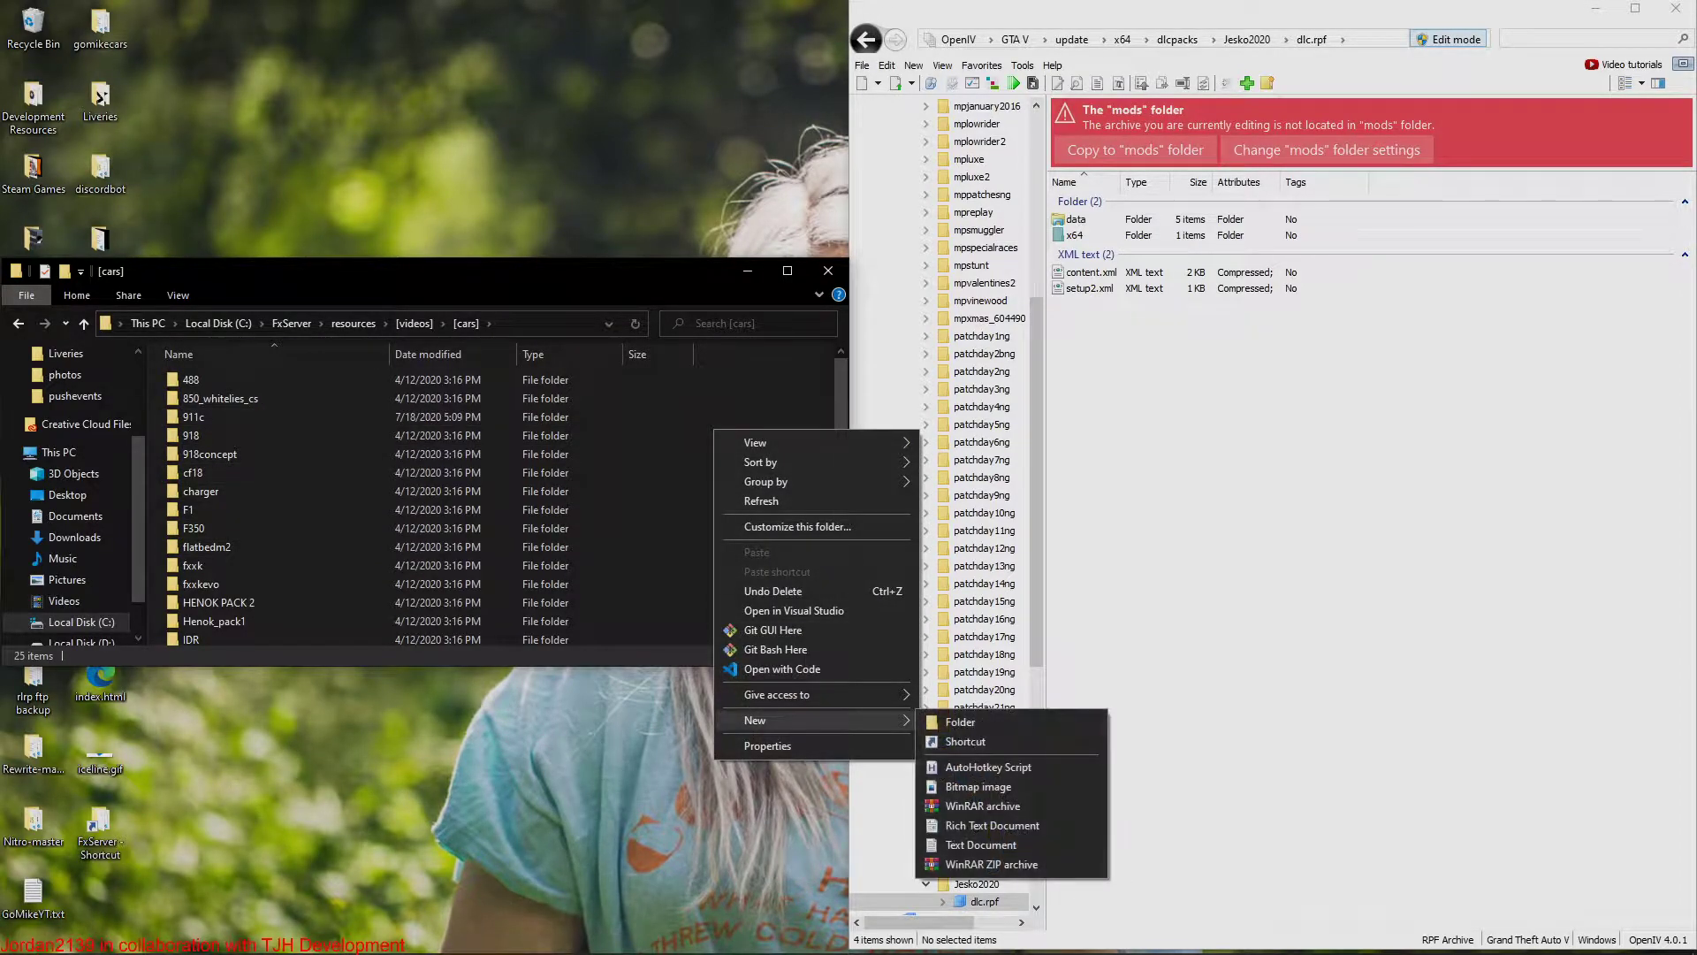
{"action": "left_click", "coordinate": [959, 722]}
{"action": "type", "text": "v"}
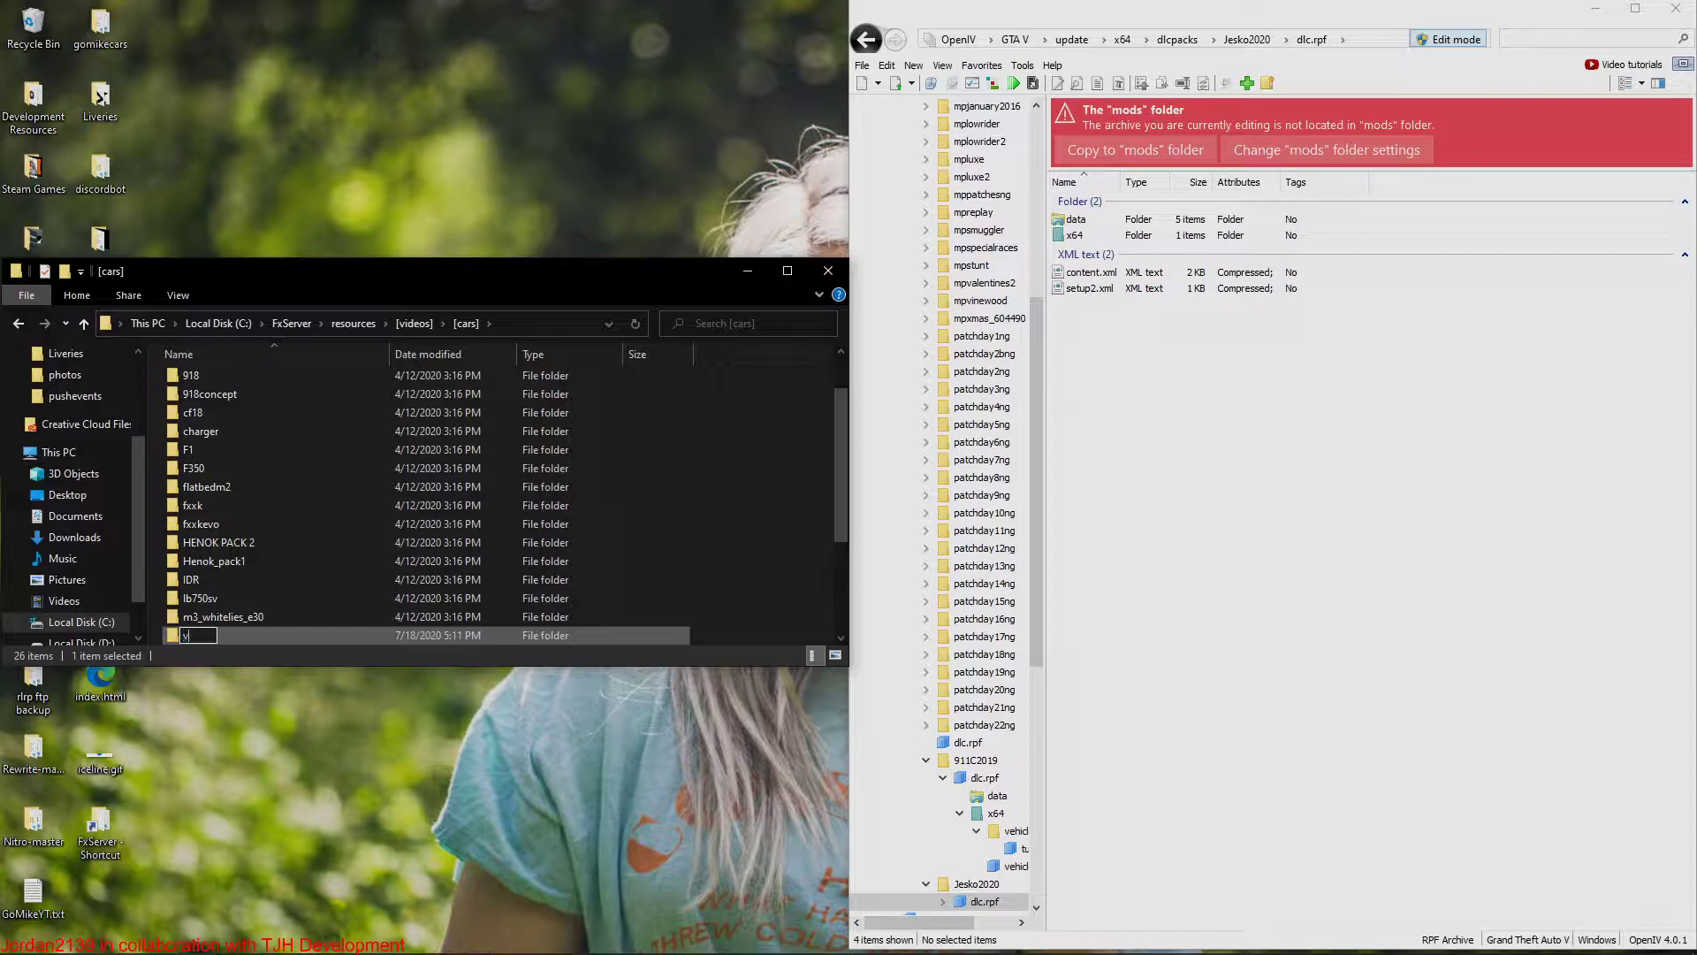
{"action": "type", "text": "ideocar"}
{"action": "key", "text": "Return"}
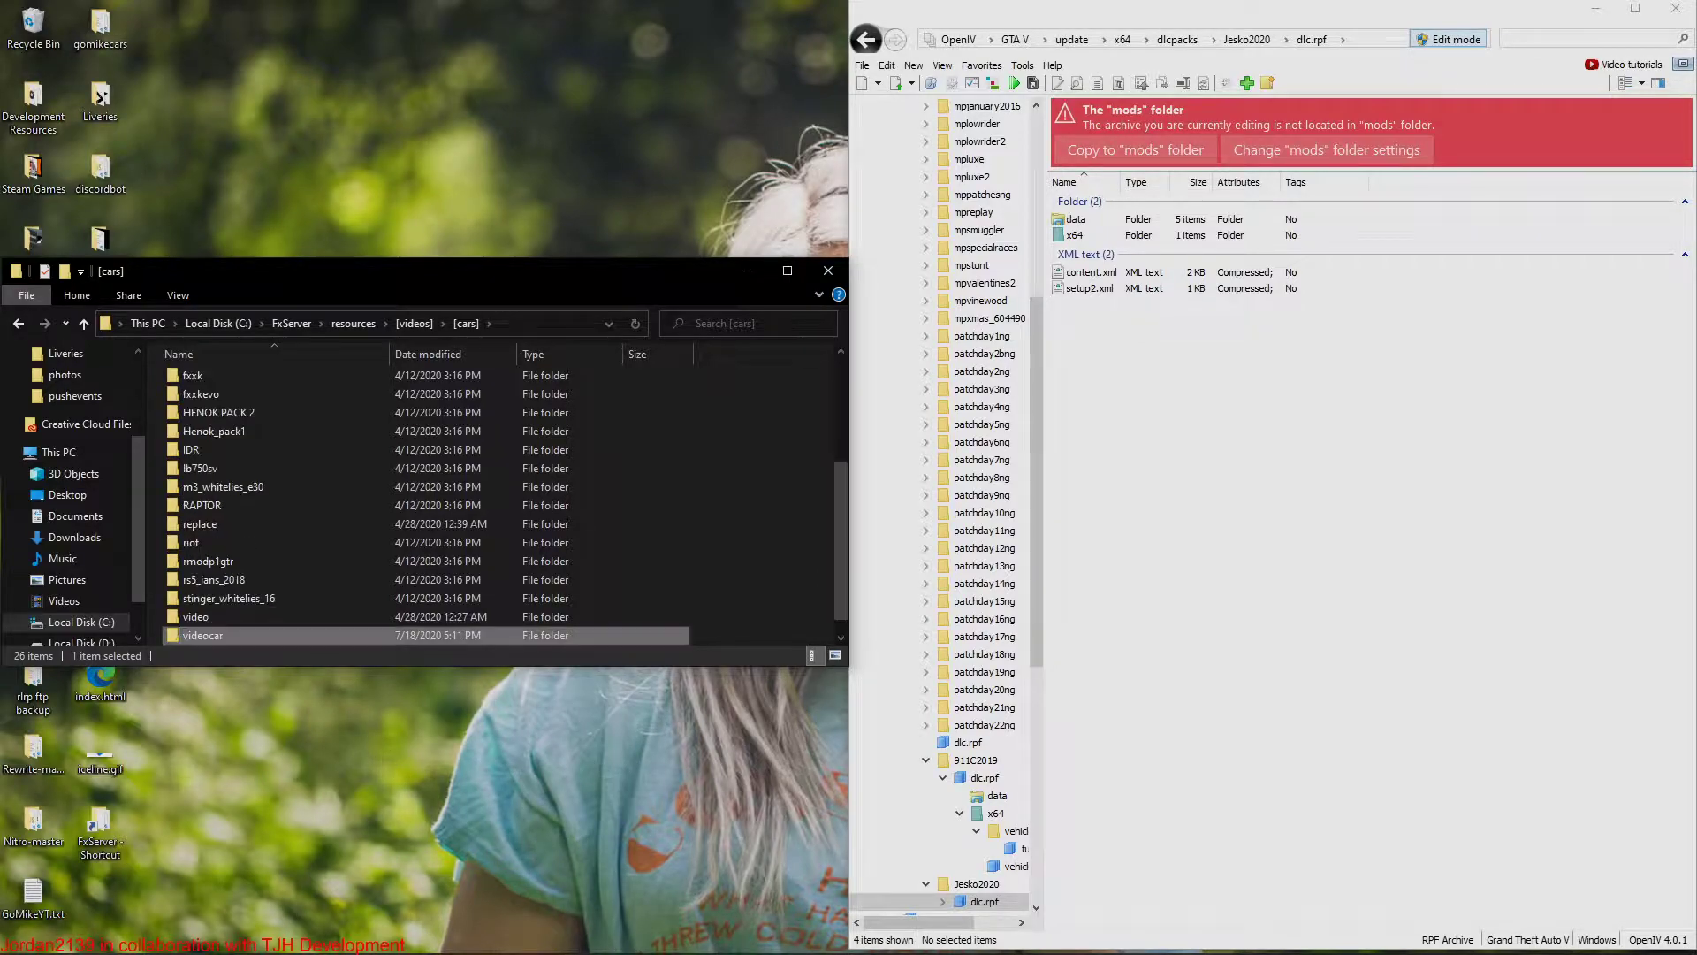
Step: Create a folder named stream inside the videocar folder
{"action": "double_click", "coordinate": [203, 634]}
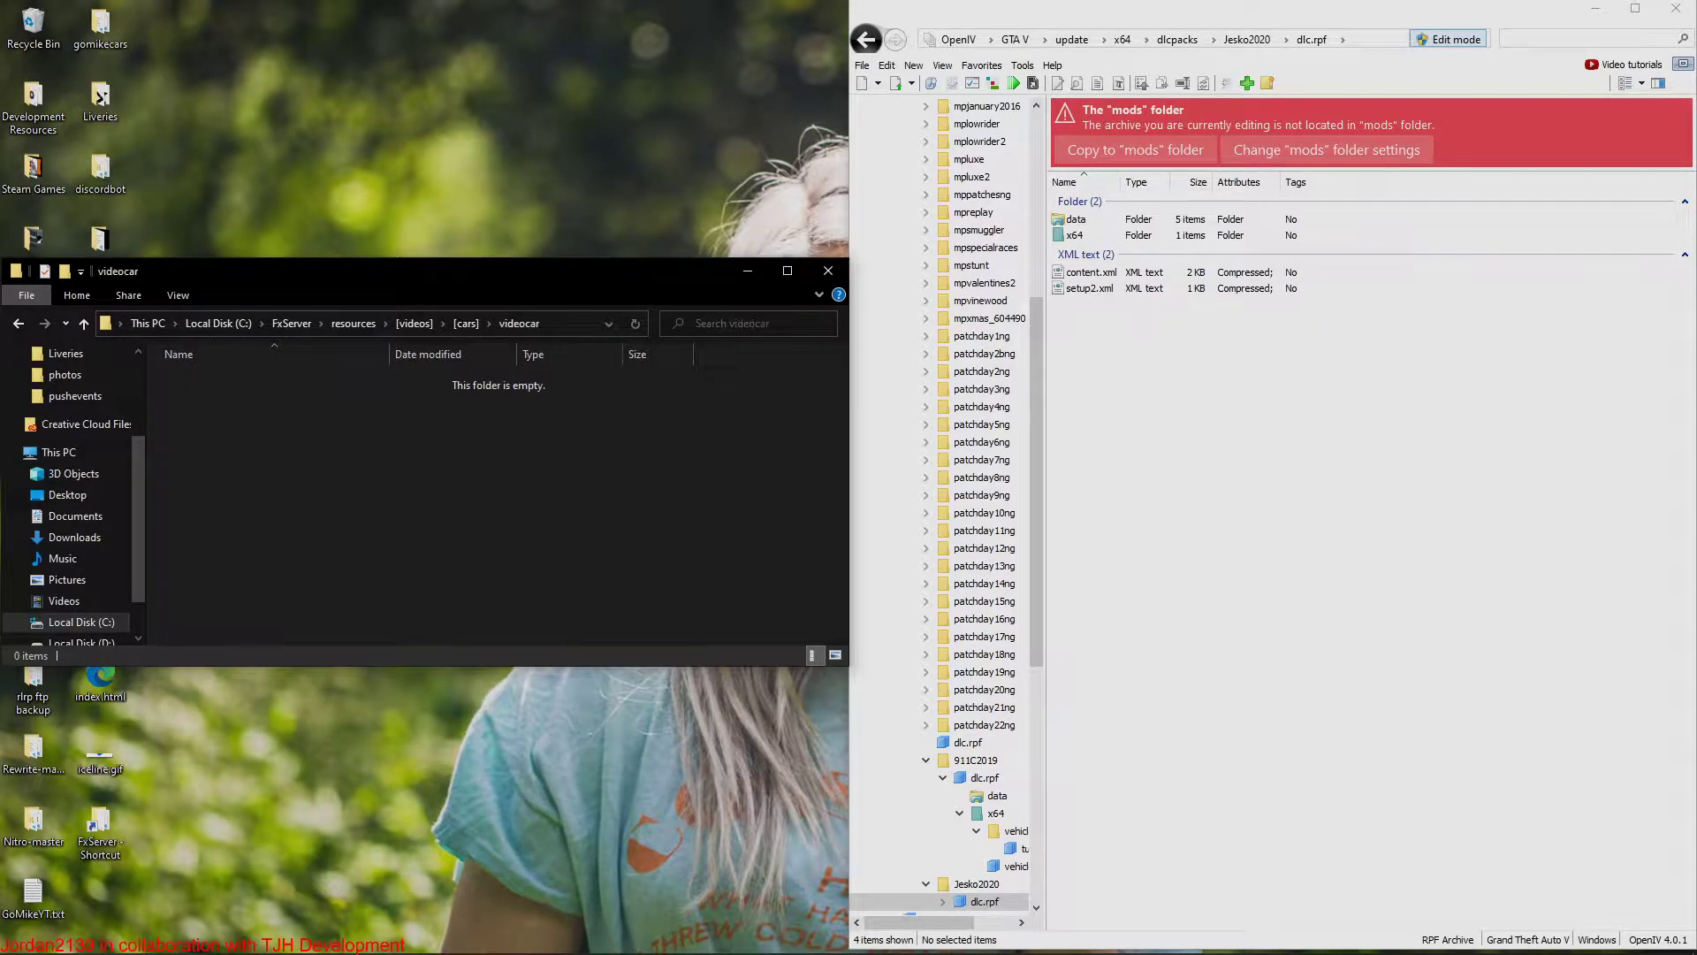
{"action": "right_click", "coordinate": [252, 466]}
{"action": "mouse_move", "coordinate": [292, 755]}
{"action": "left_click", "coordinate": [508, 754]}
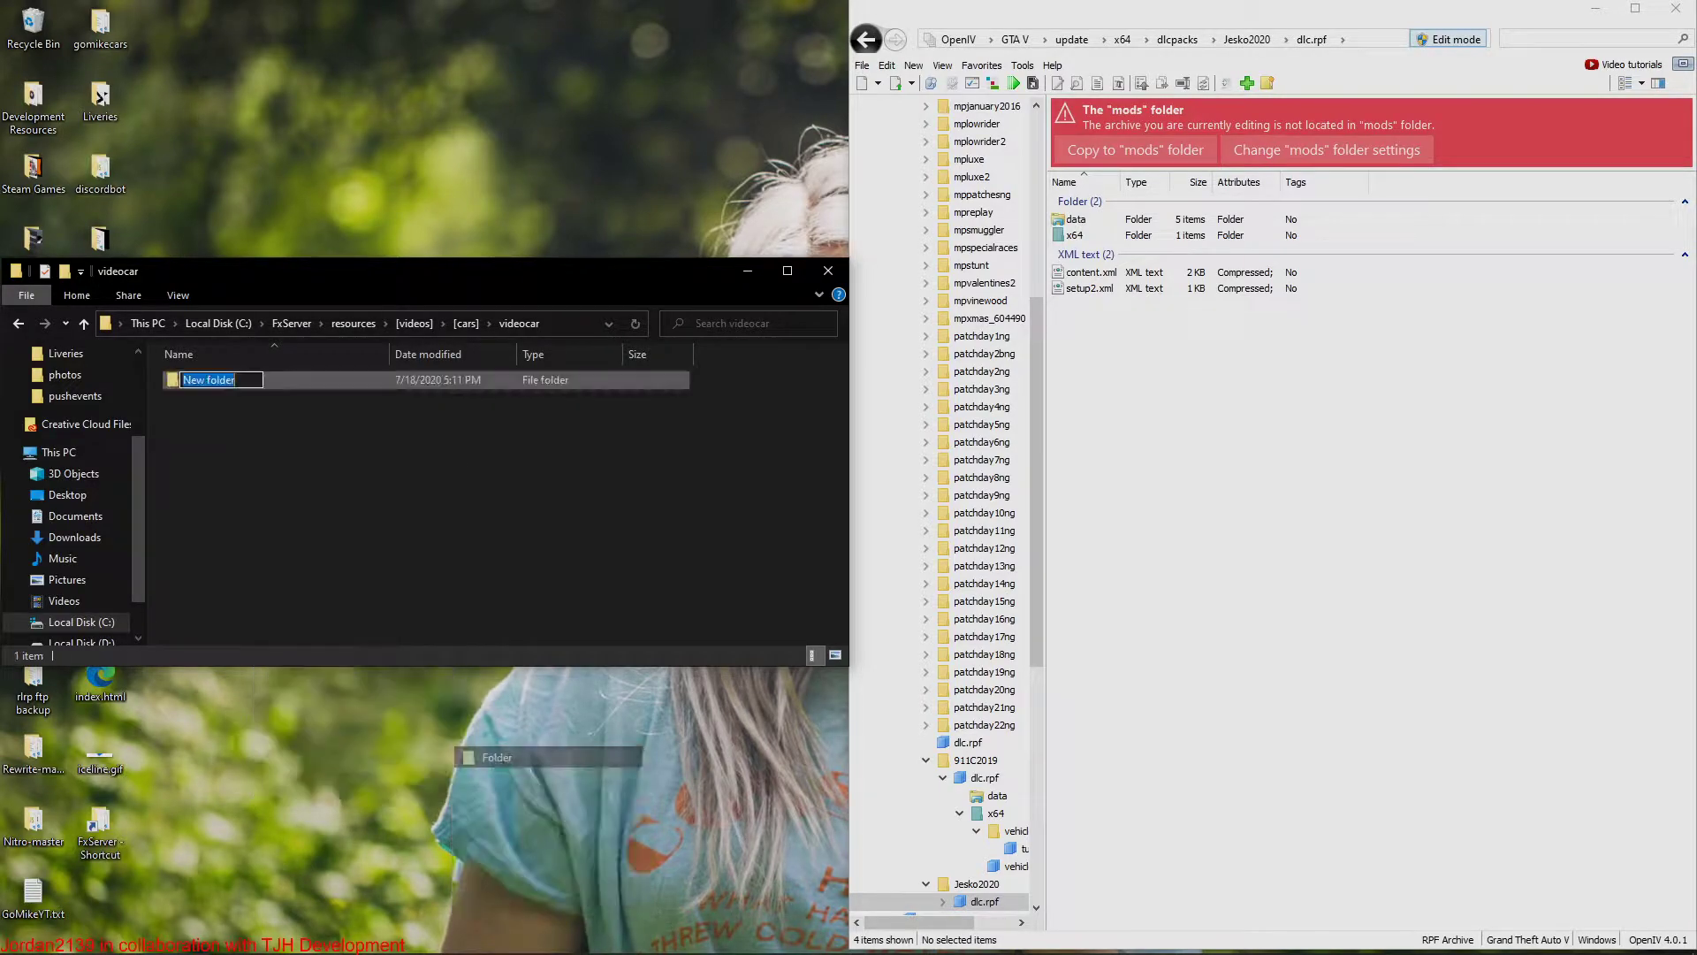
{"action": "type", "text": "stream"}
{"action": "key", "text": "Return"}
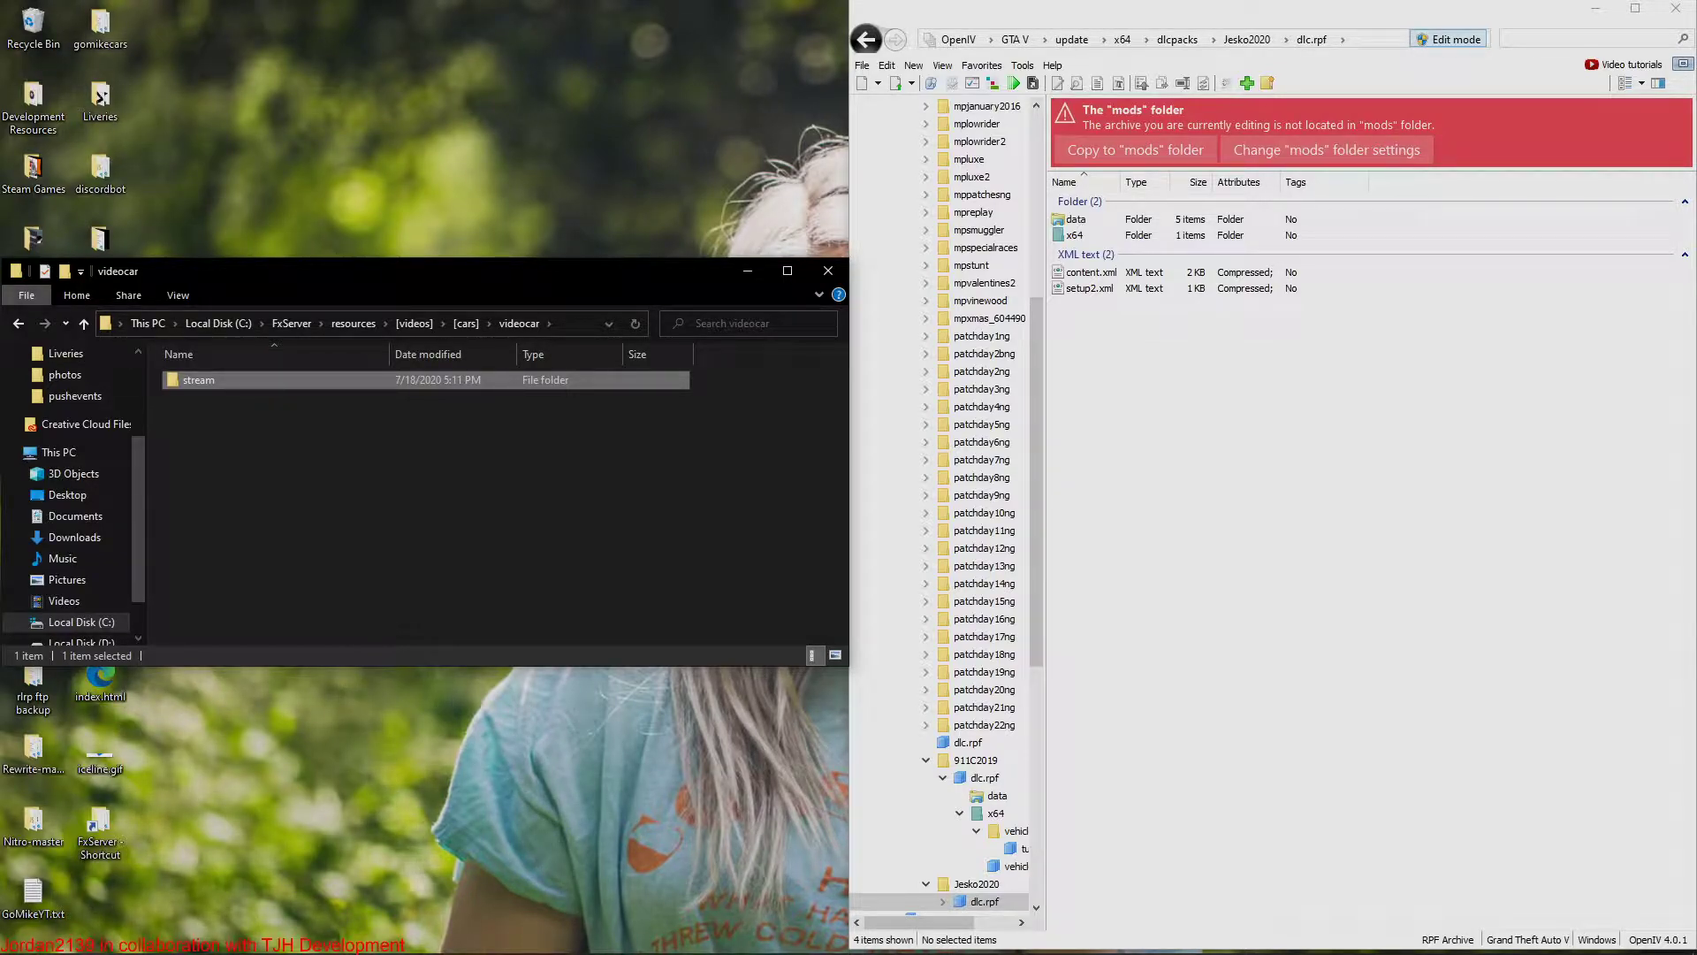
{"action": "right_click", "coordinate": [300, 459]}
{"action": "mouse_move", "coordinate": [353, 751]}
{"action": "left_click", "coordinate": [557, 875]}
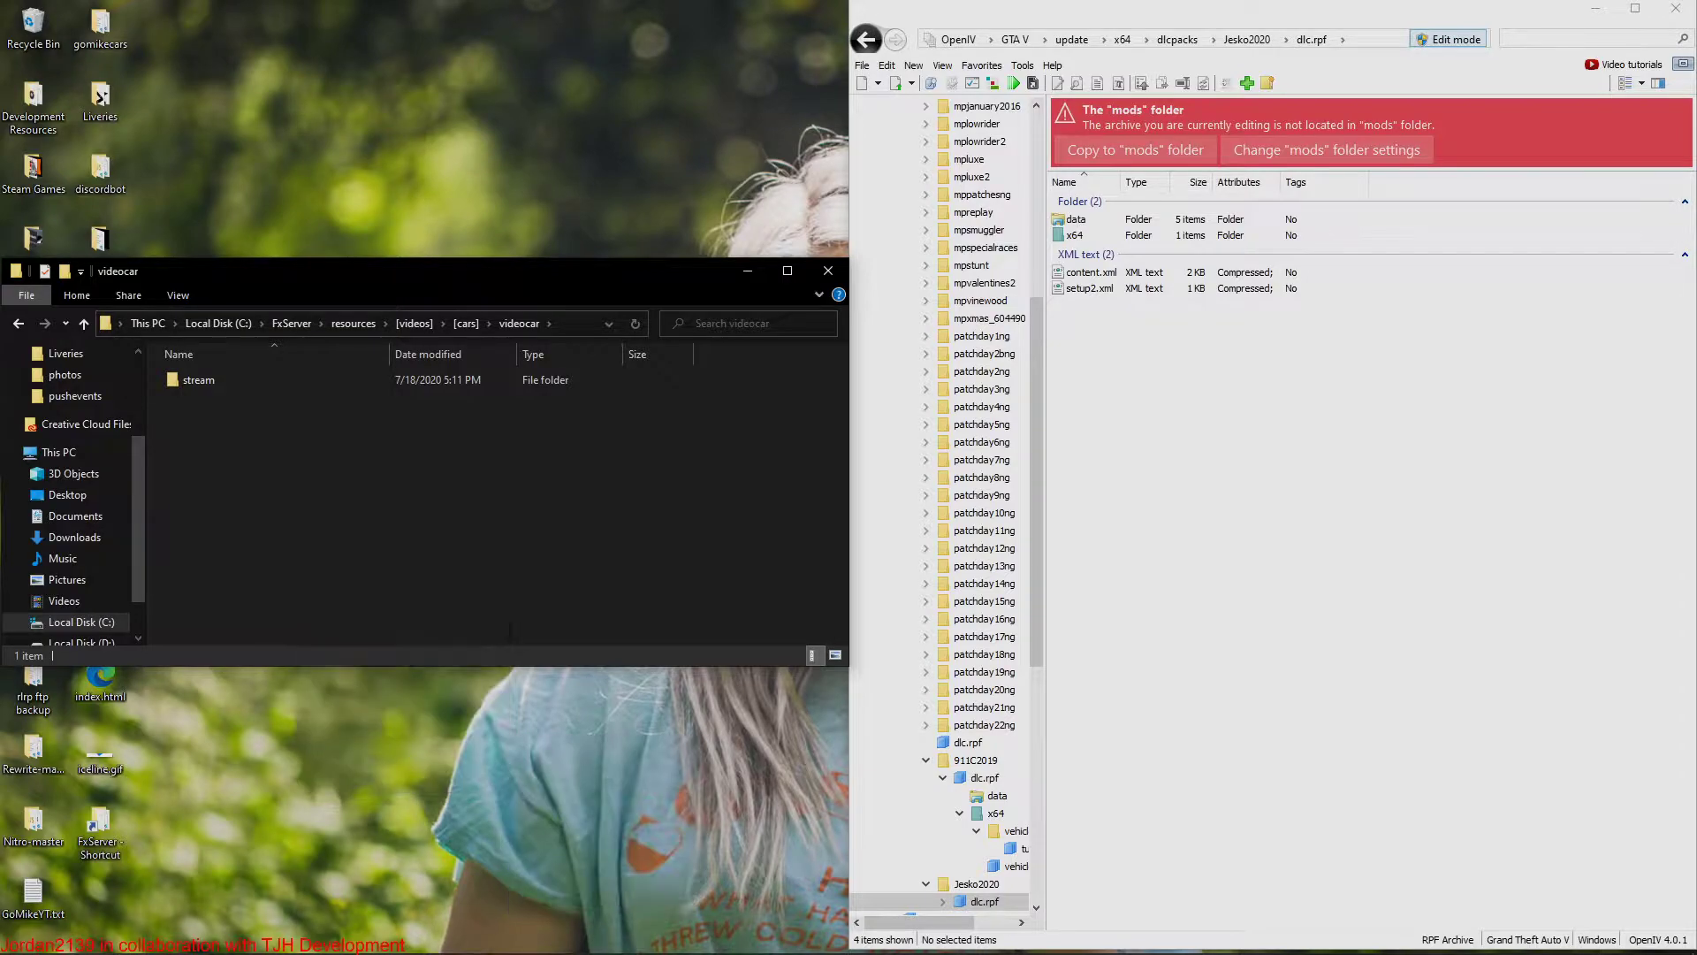
Step: Copy the __resource.lua file from the 911c folder into the videocar folder
{"action": "key", "text": "BackSpace"}
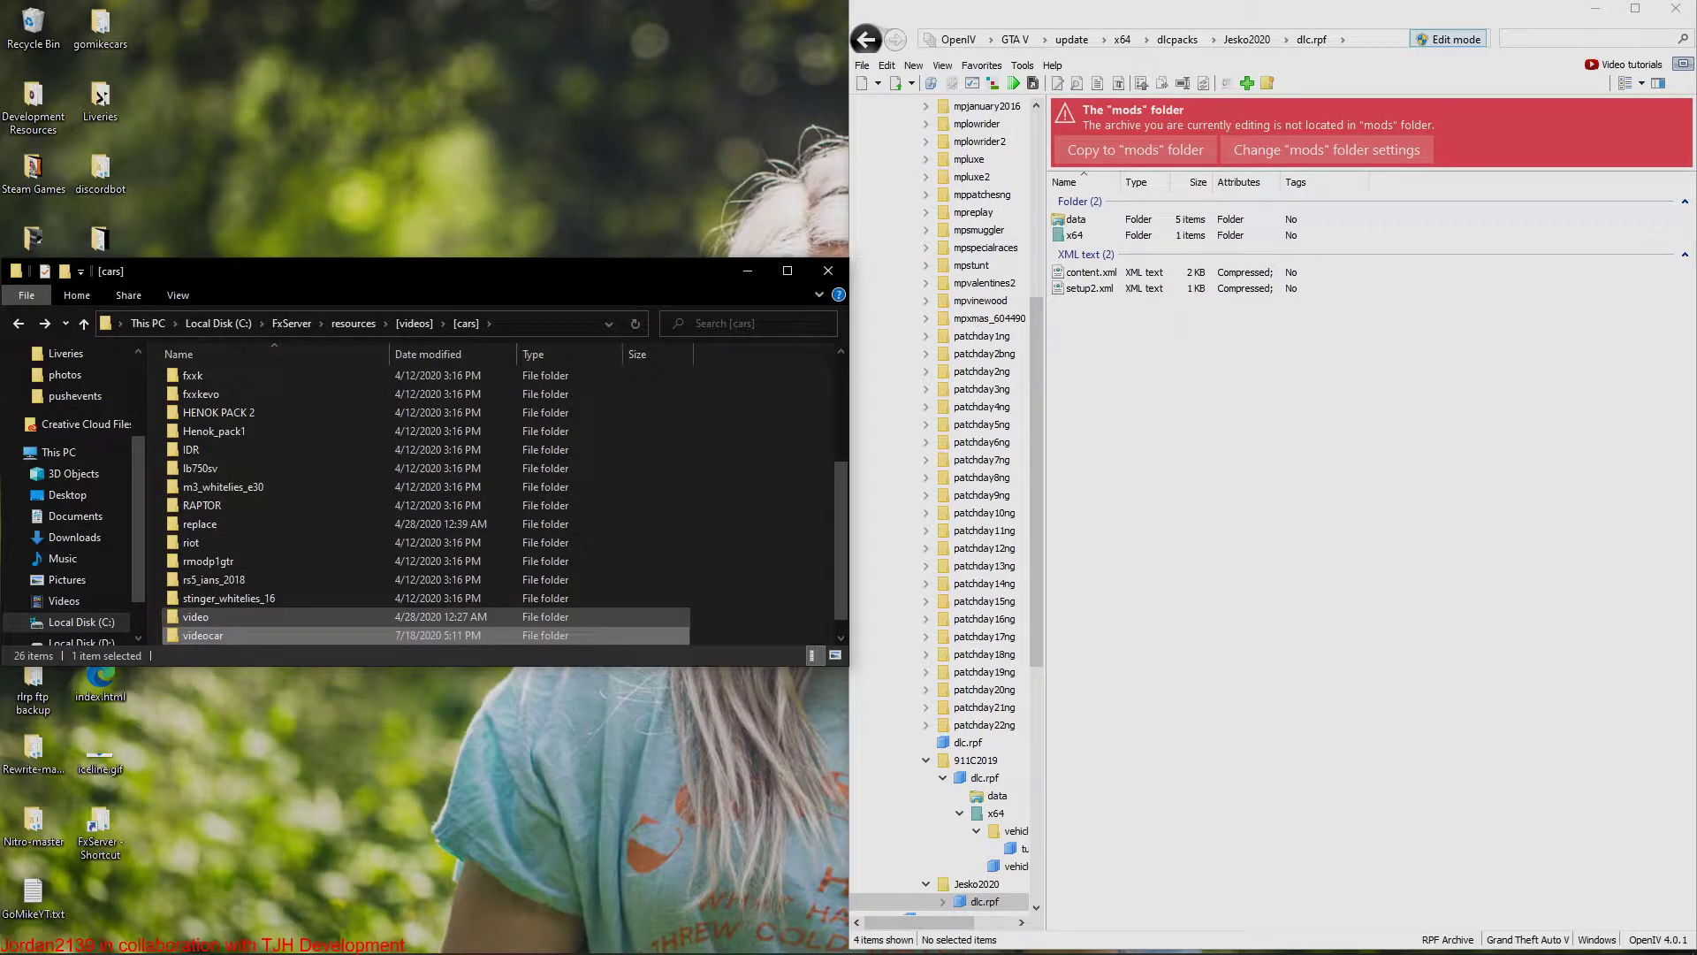
{"action": "scroll", "coordinate": [229, 616], "scroll_direction": "up", "scroll_amount": 4}
{"action": "double_click", "coordinate": [227, 414]}
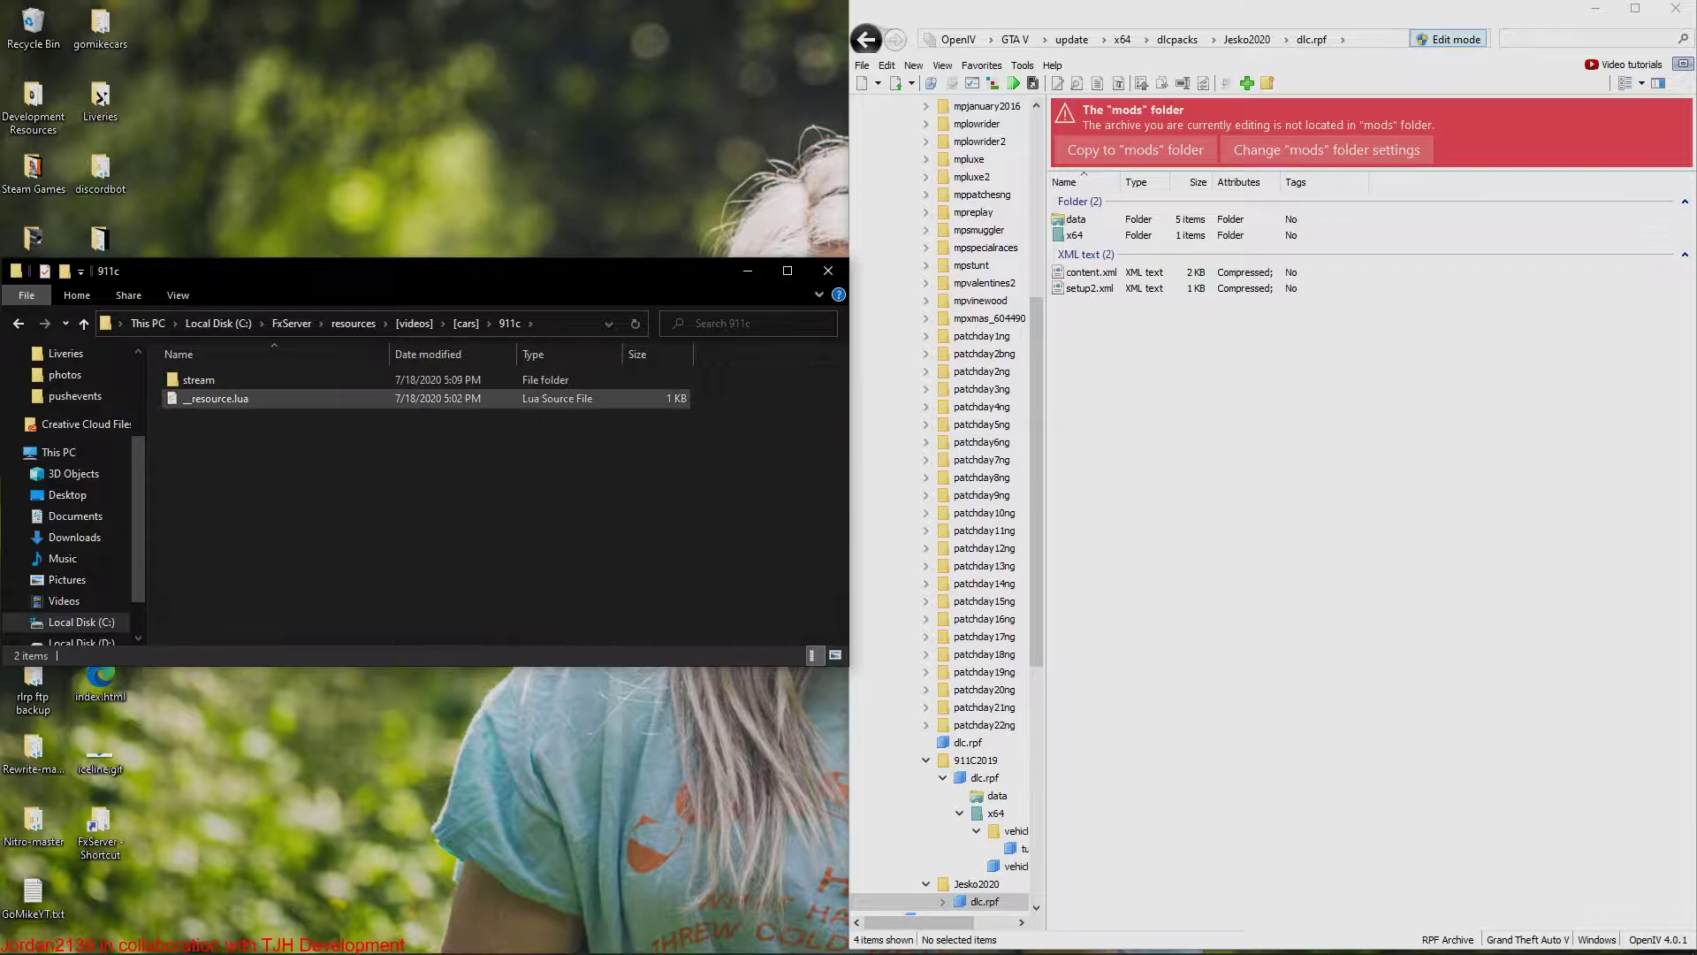
{"action": "left_click", "coordinate": [228, 398]}
{"action": "key", "text": "BackSpace"}
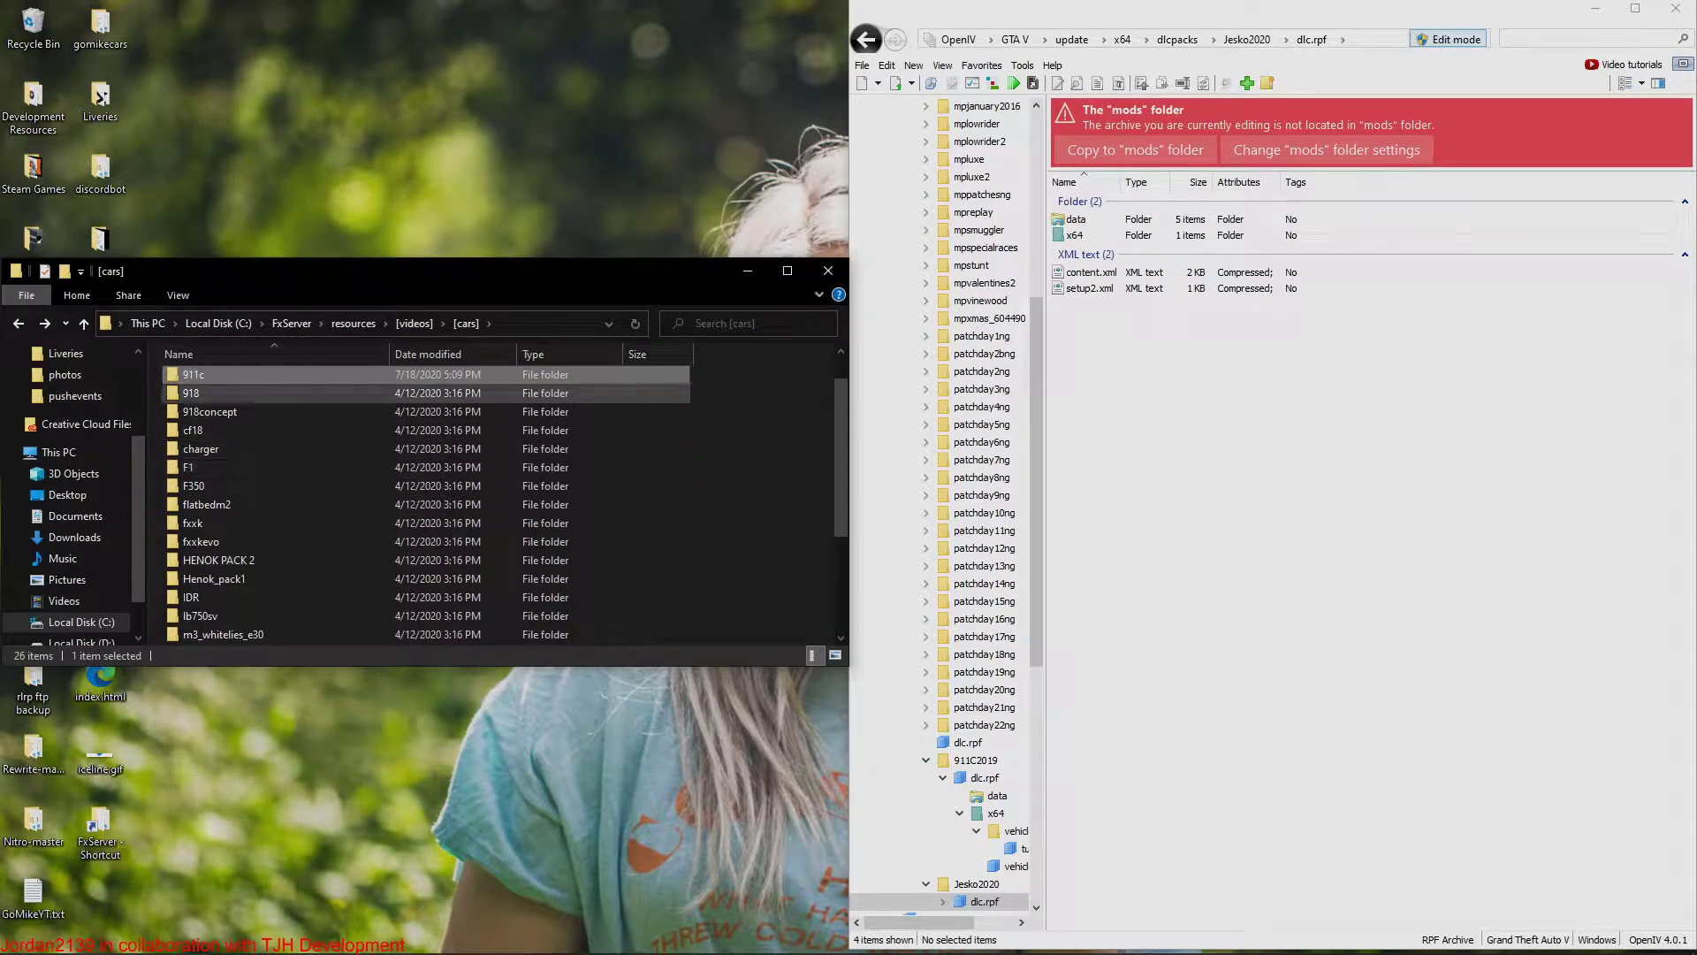
{"action": "scroll", "coordinate": [265, 548], "scroll_direction": "down", "scroll_amount": 2}
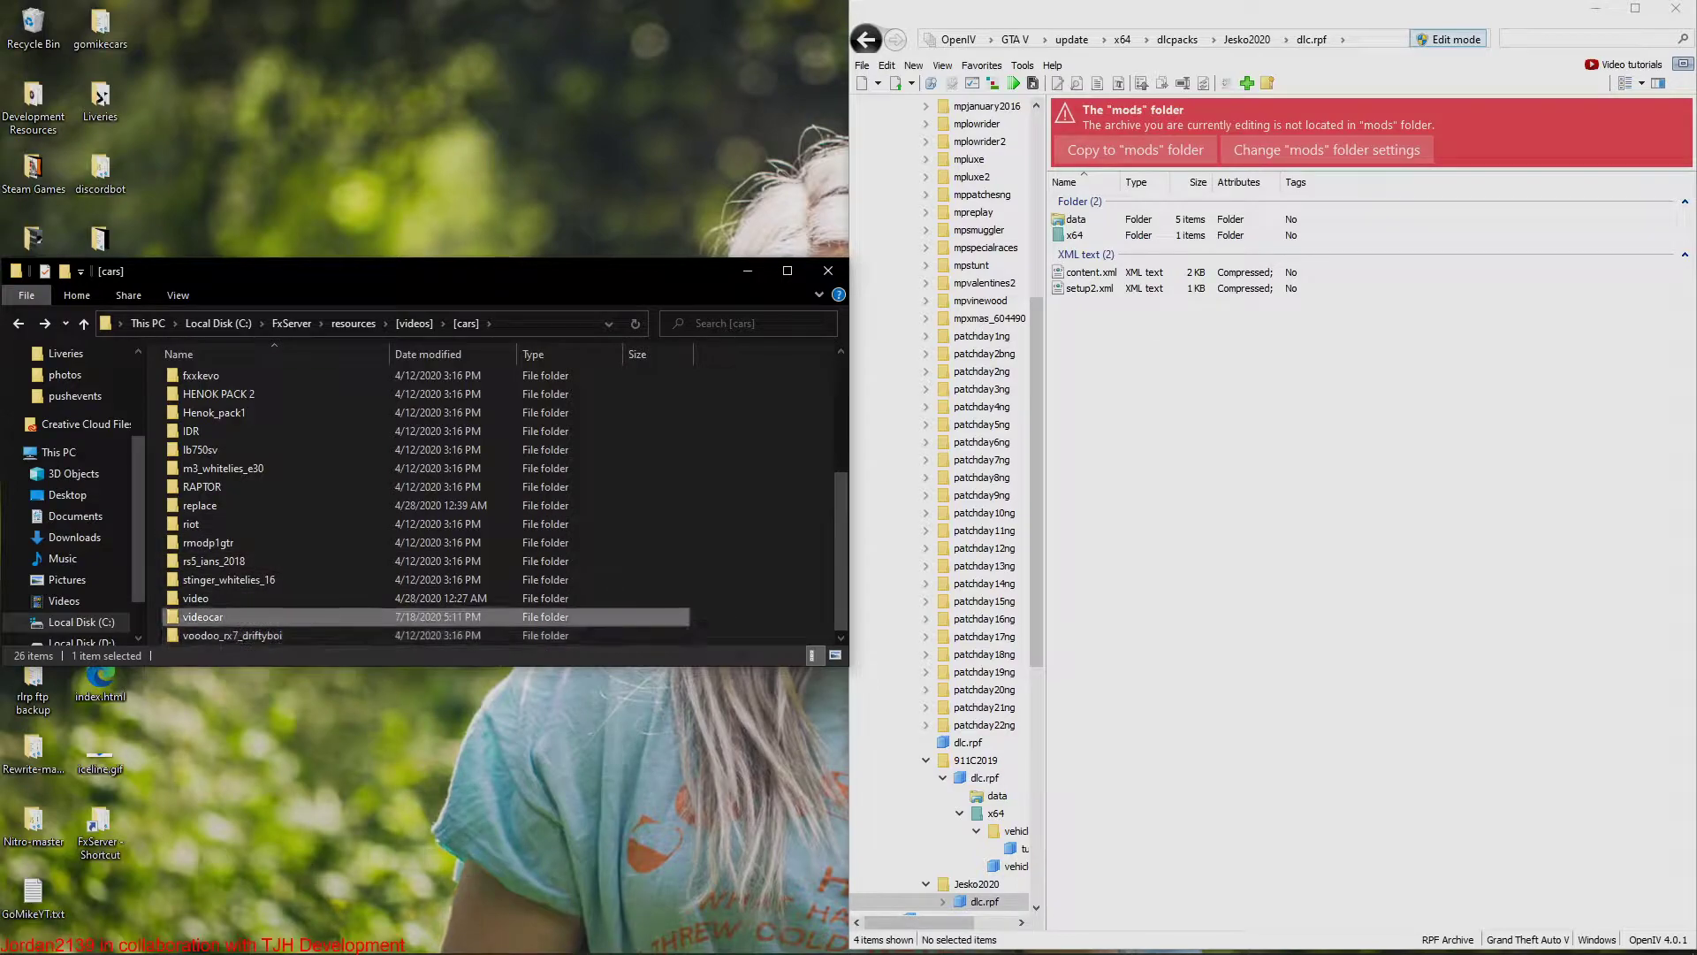
{"action": "double_click", "coordinate": [213, 616]}
{"action": "left_click", "coordinate": [436, 398]}
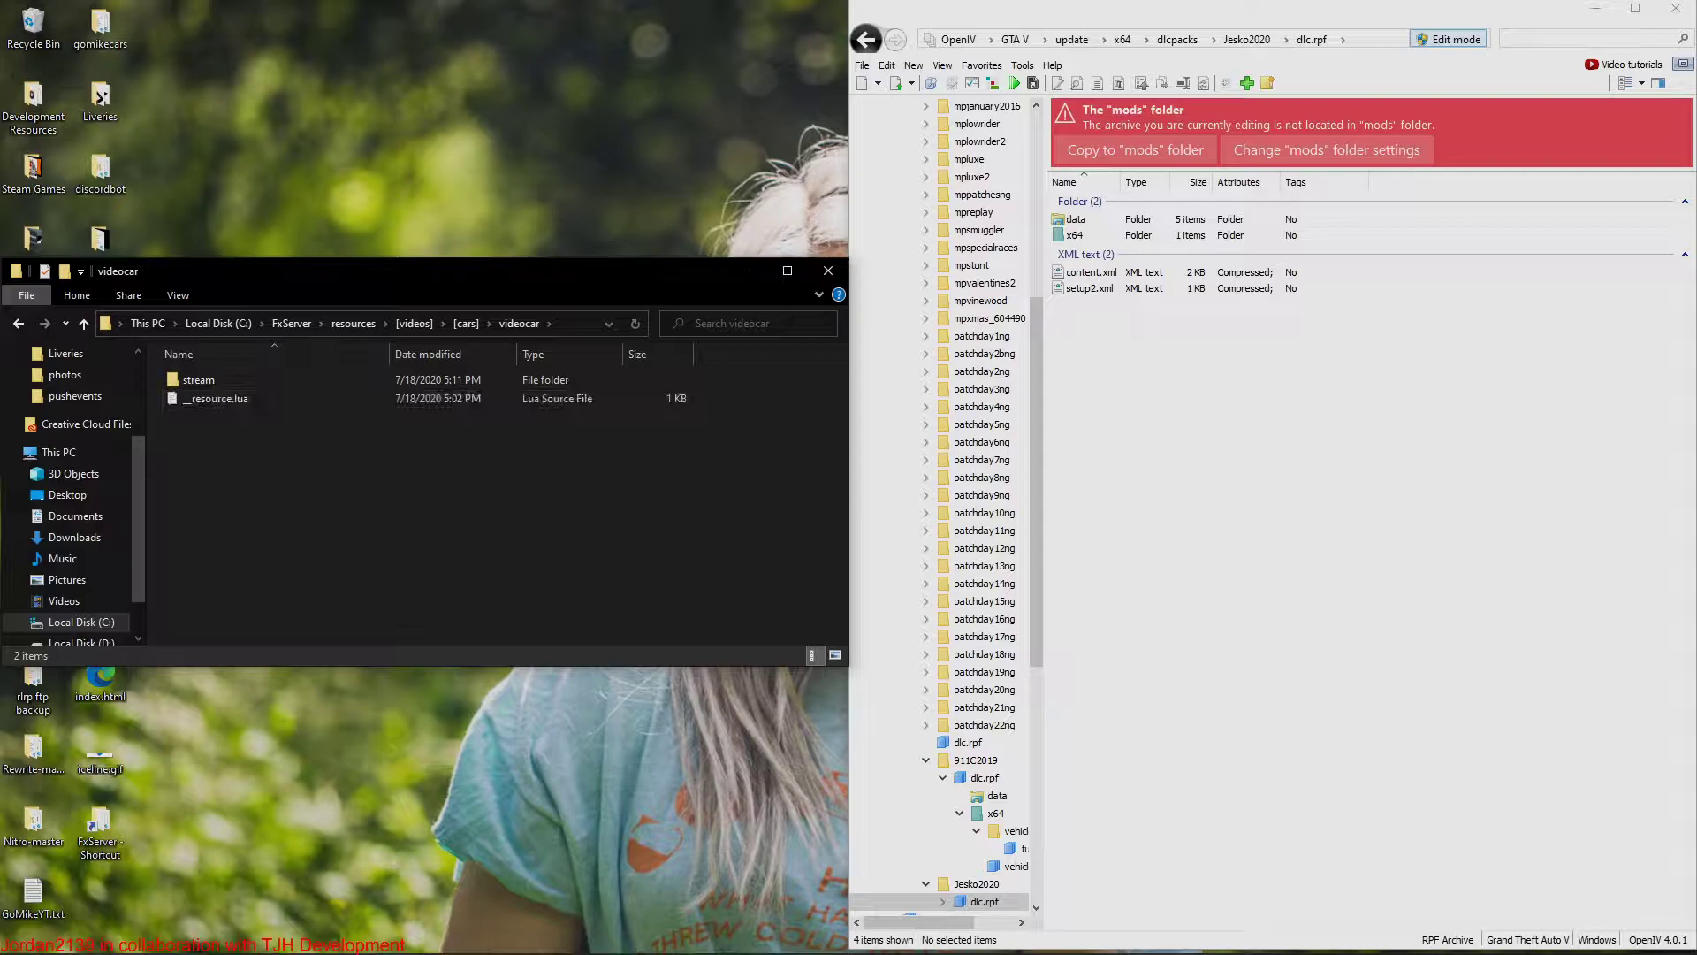
Step: Open the videocar folder's __resource.lua in Visual Studio Code, delete the client_script 'vehicle_names.lua' line, and close the editor
{"action": "key", "text": "Return"}
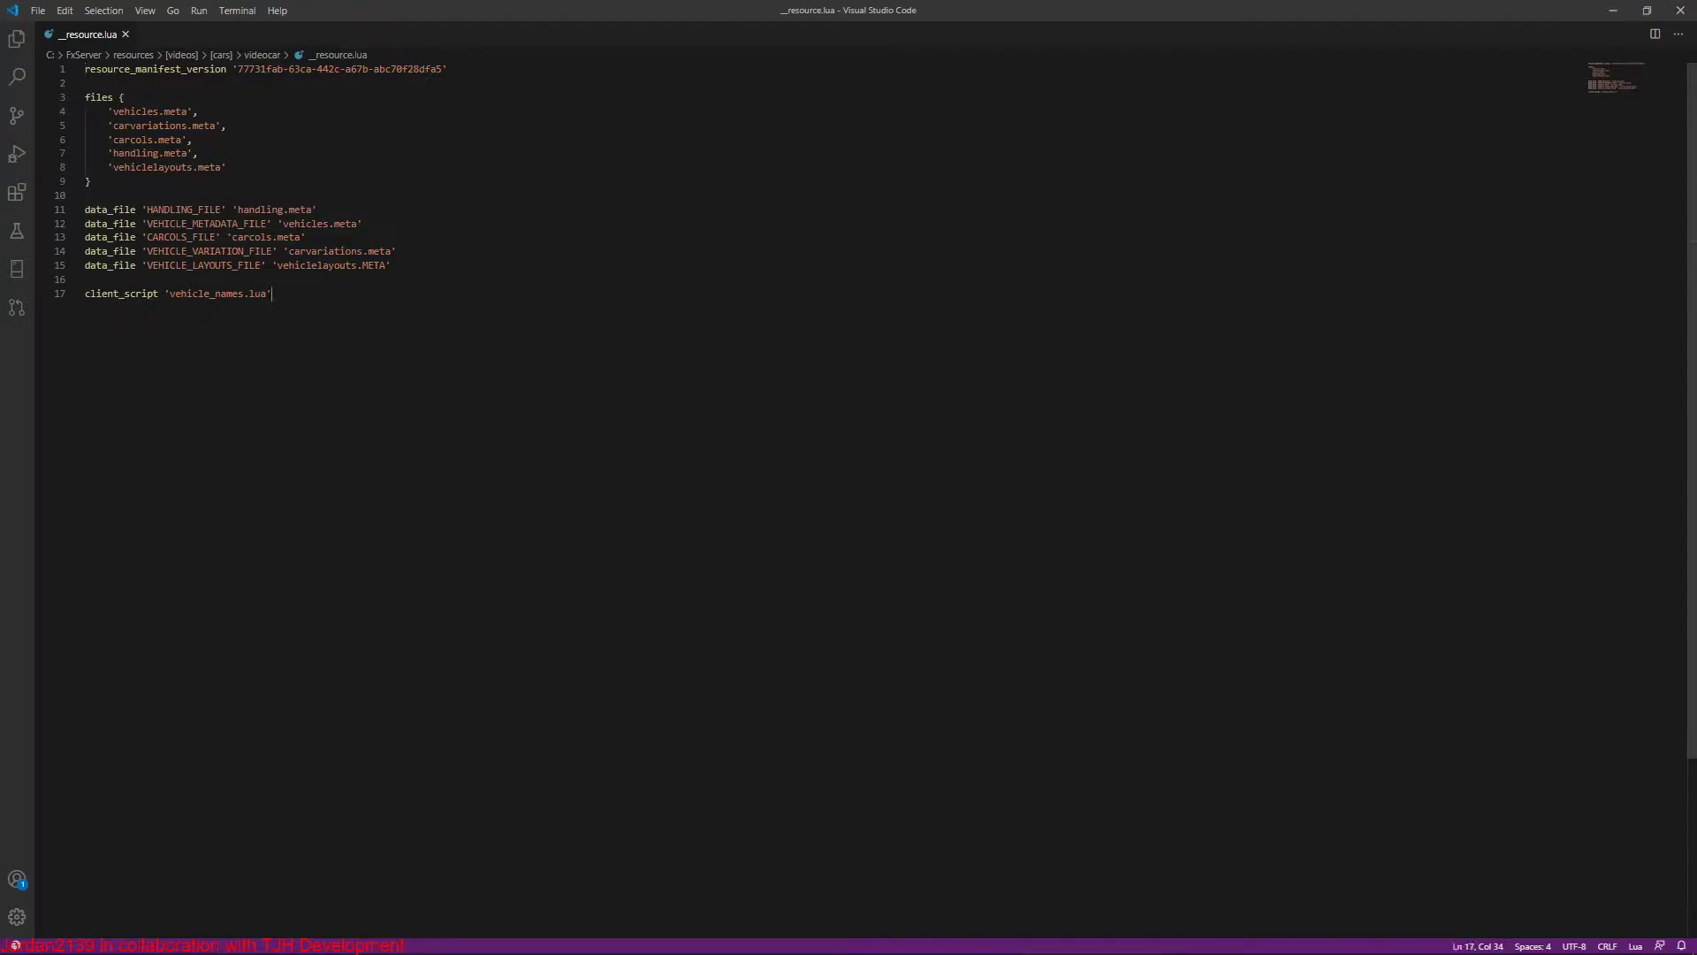
{"action": "key", "text": "shift+Home"}
{"action": "key", "text": "BackSpace"}
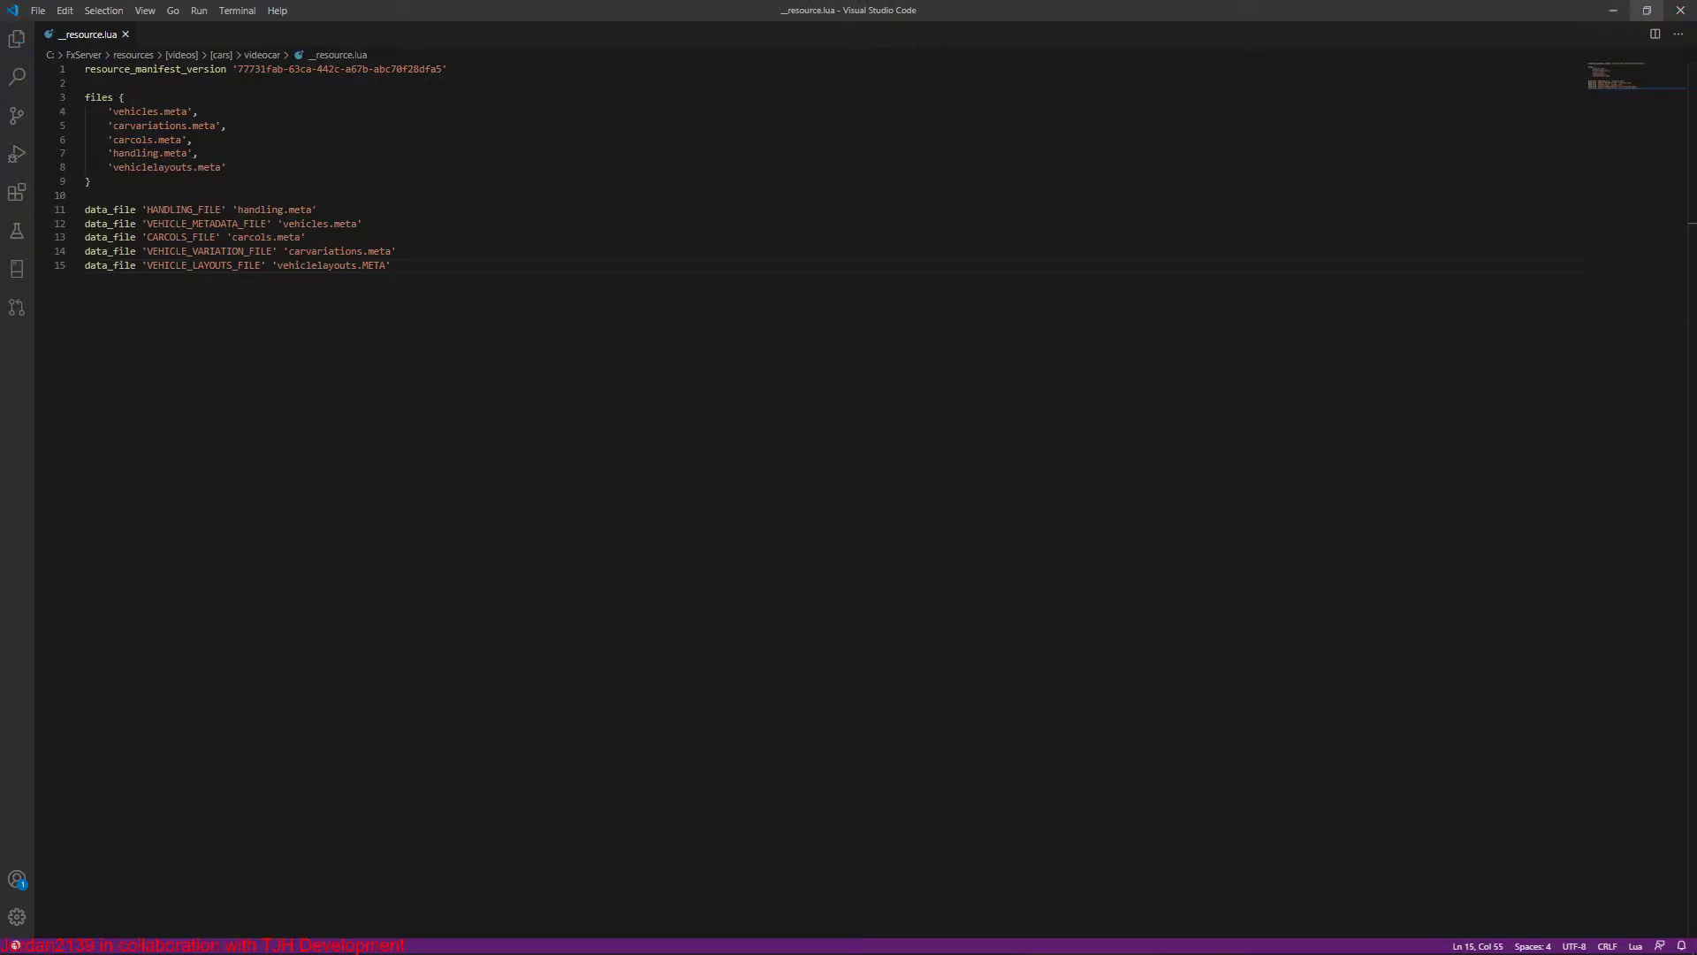
{"action": "left_click", "coordinate": [1680, 10]}
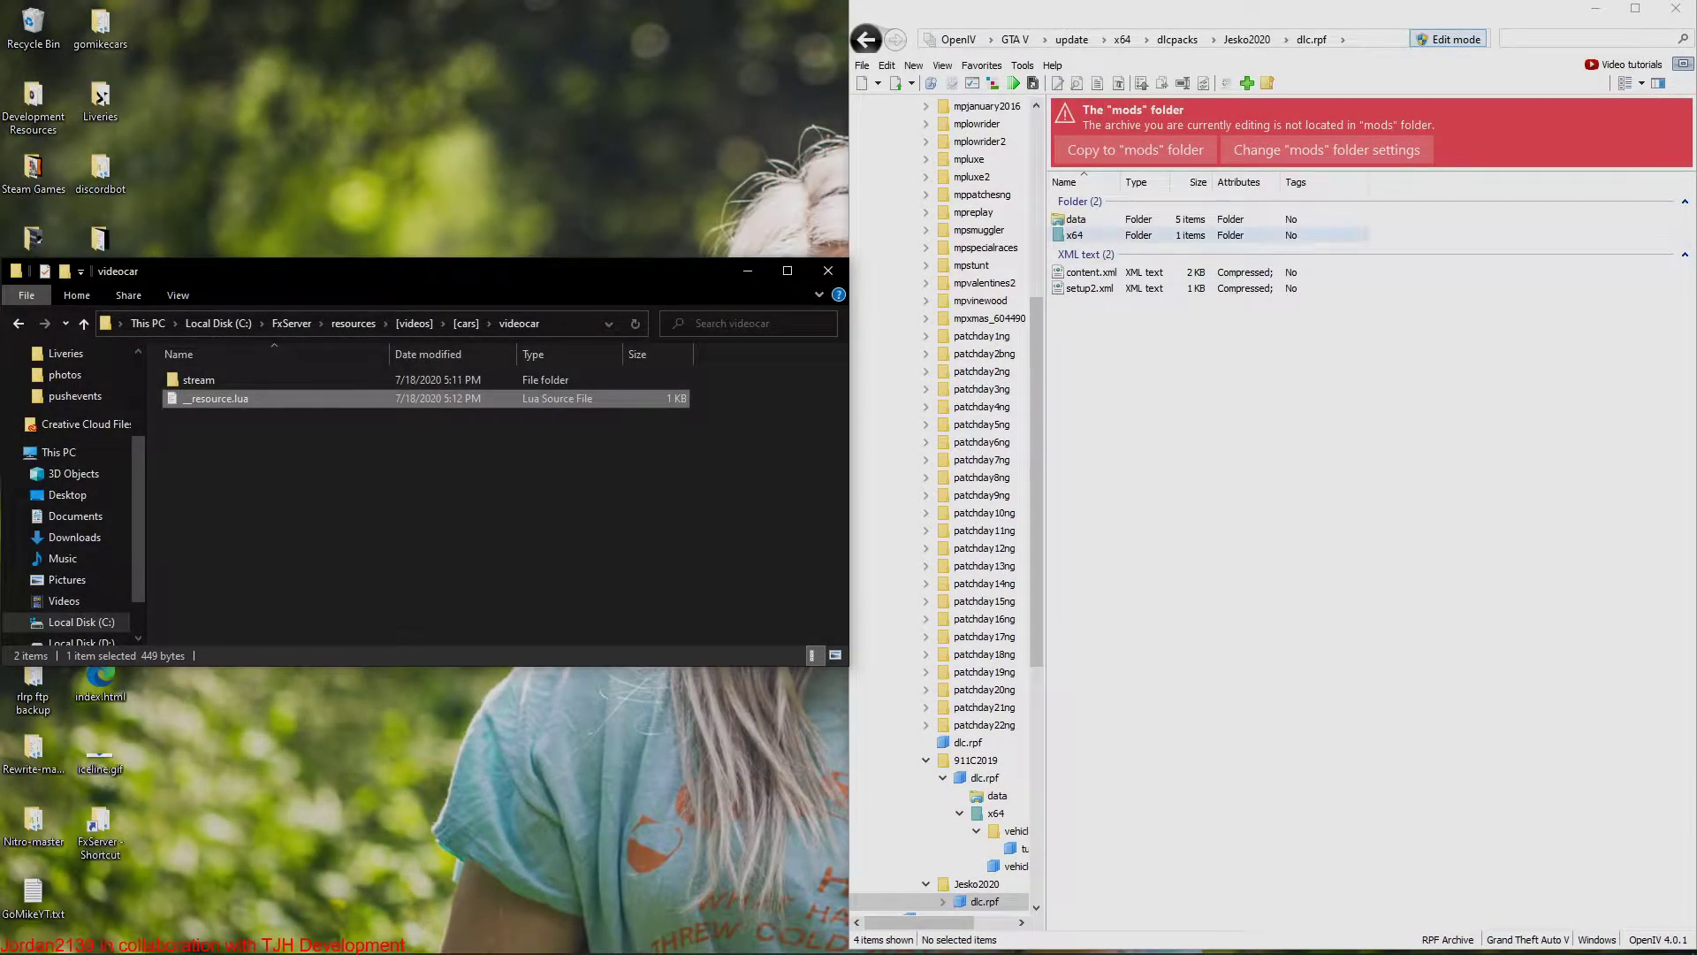
Step: Switch to OpenIV and open vehicles.rpf within the x64 folder of Jesko2020's dlc.rpf
{"action": "left_click", "coordinate": [1247, 39]}
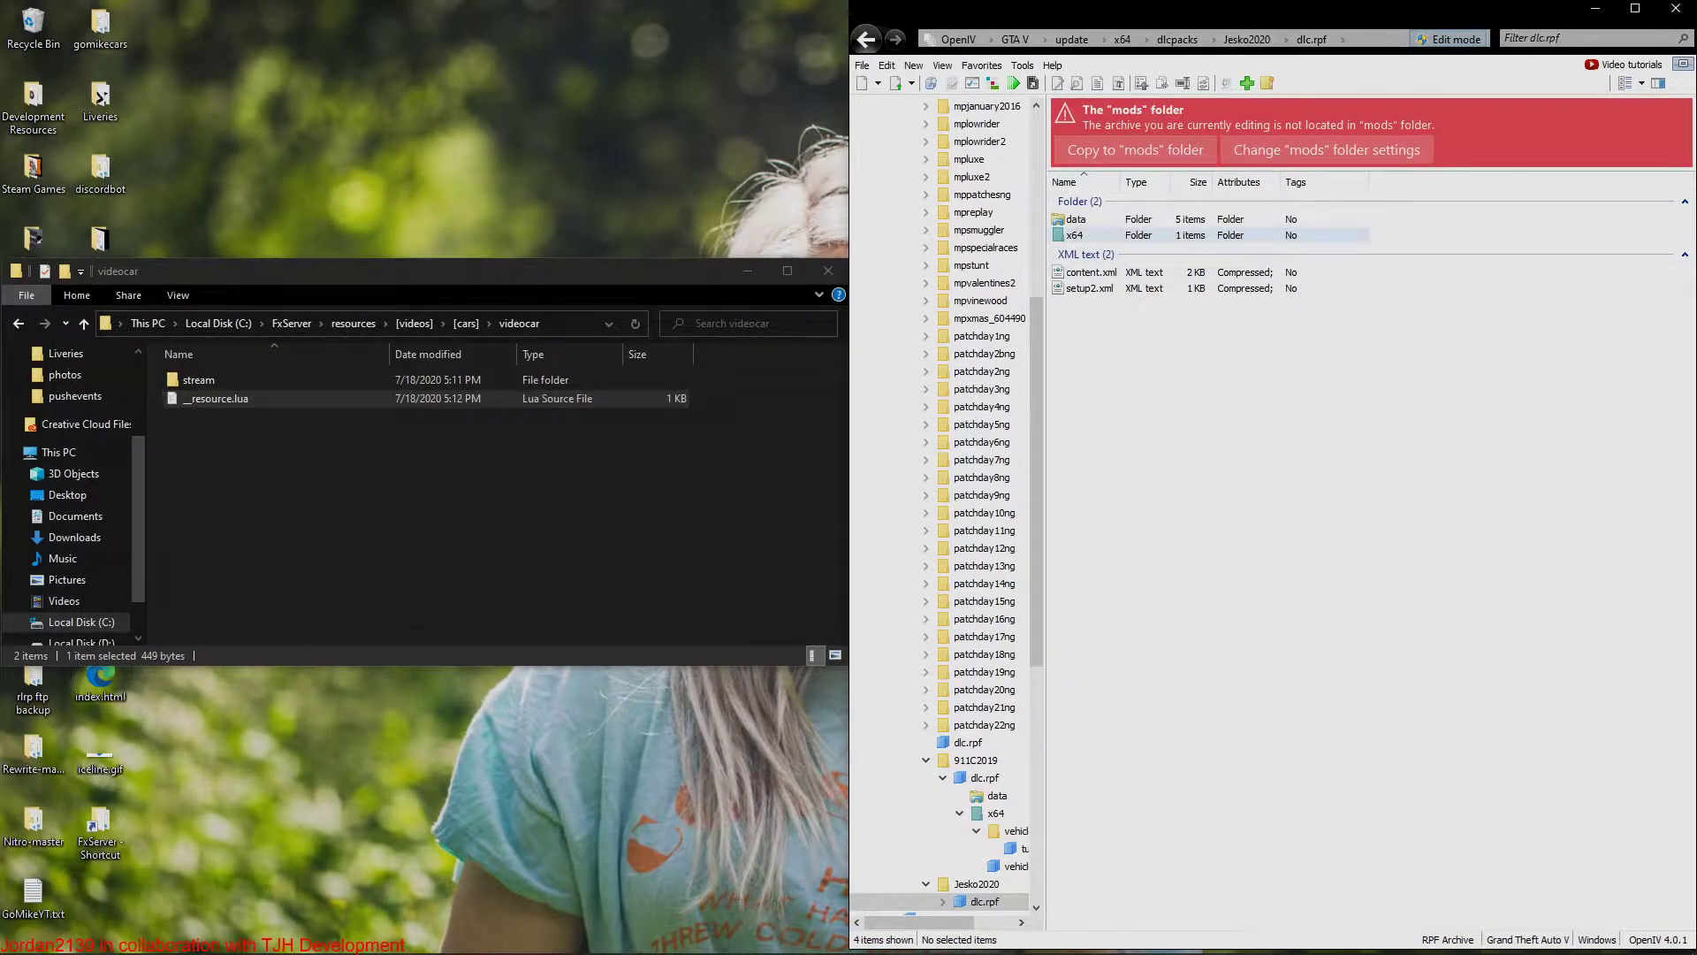
{"action": "double_click", "coordinate": [1075, 235]}
{"action": "double_click", "coordinate": [1087, 219]}
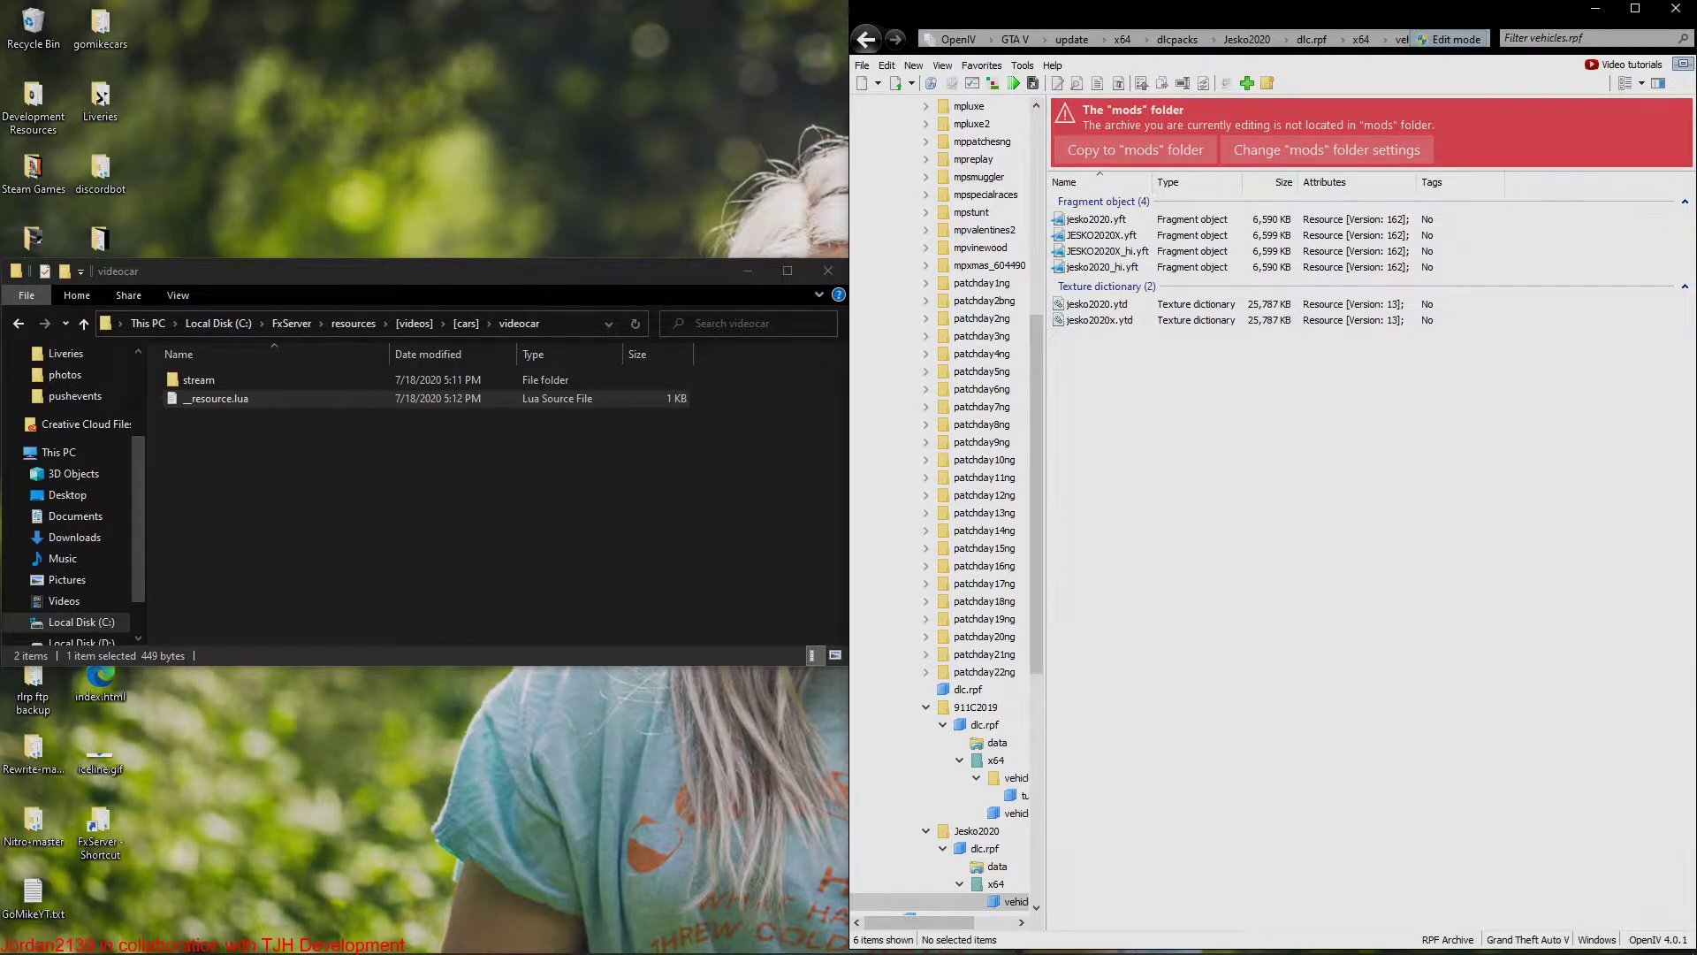
Step: Preview the jesko2020_hi.yft and JESKO2020X_hi.yft models one after the other in the model viewer
{"action": "left_click", "coordinate": [1101, 266]}
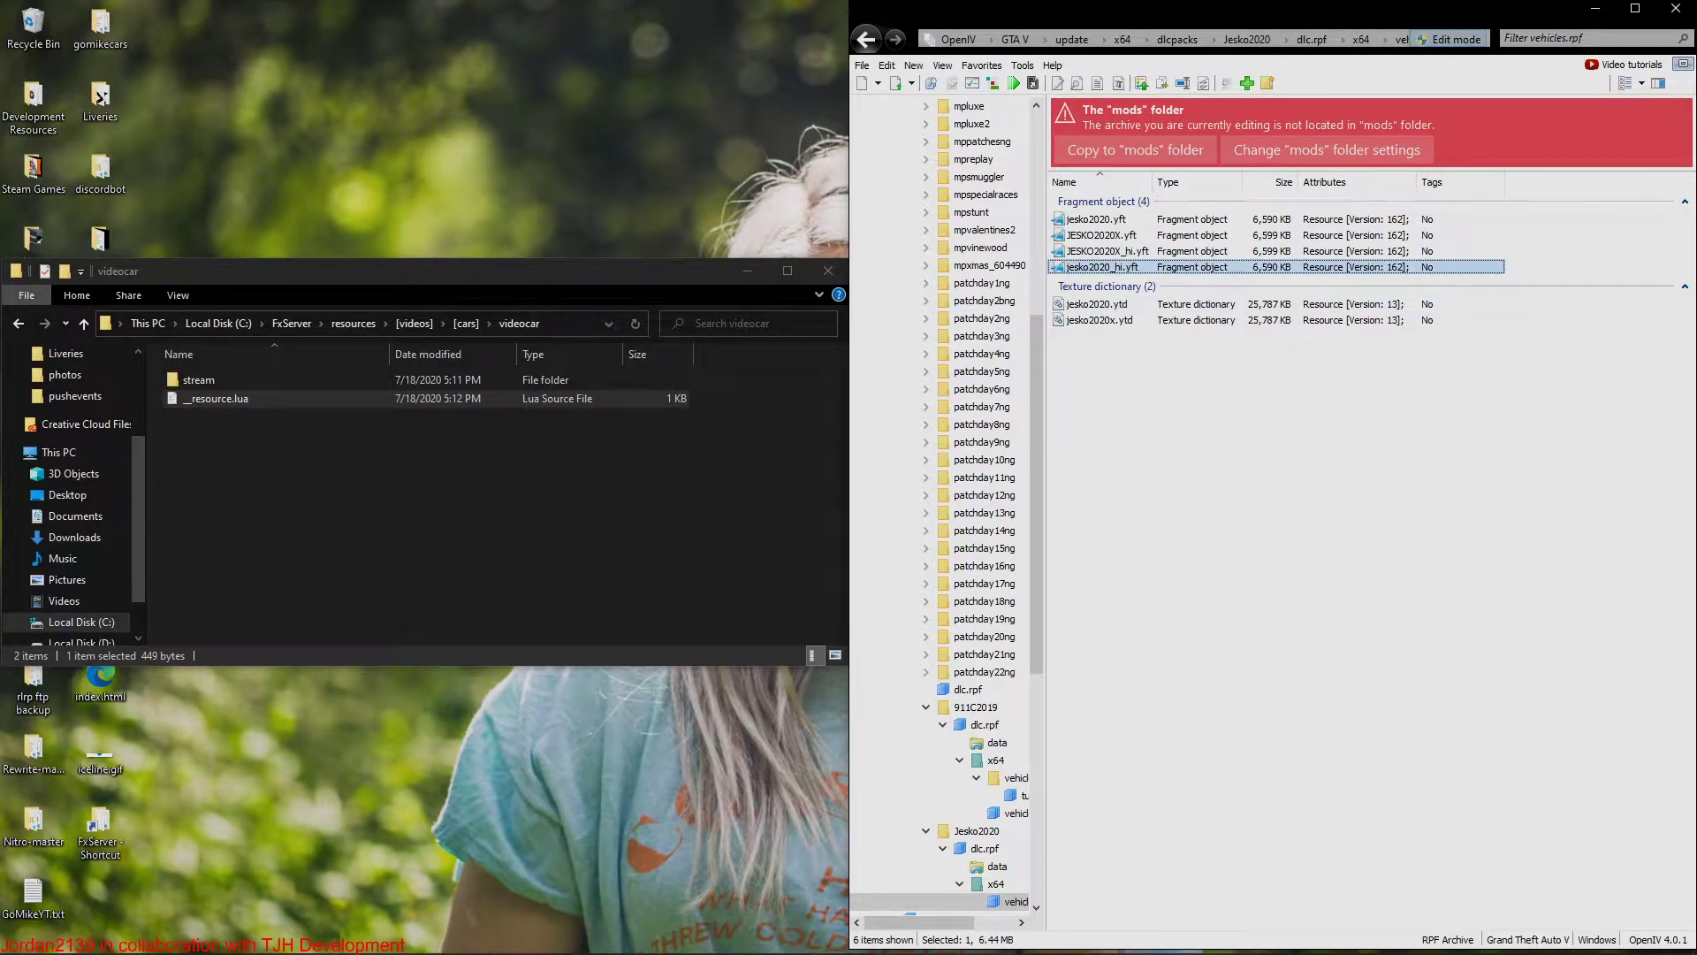
{"action": "double_click", "coordinate": [1101, 266]}
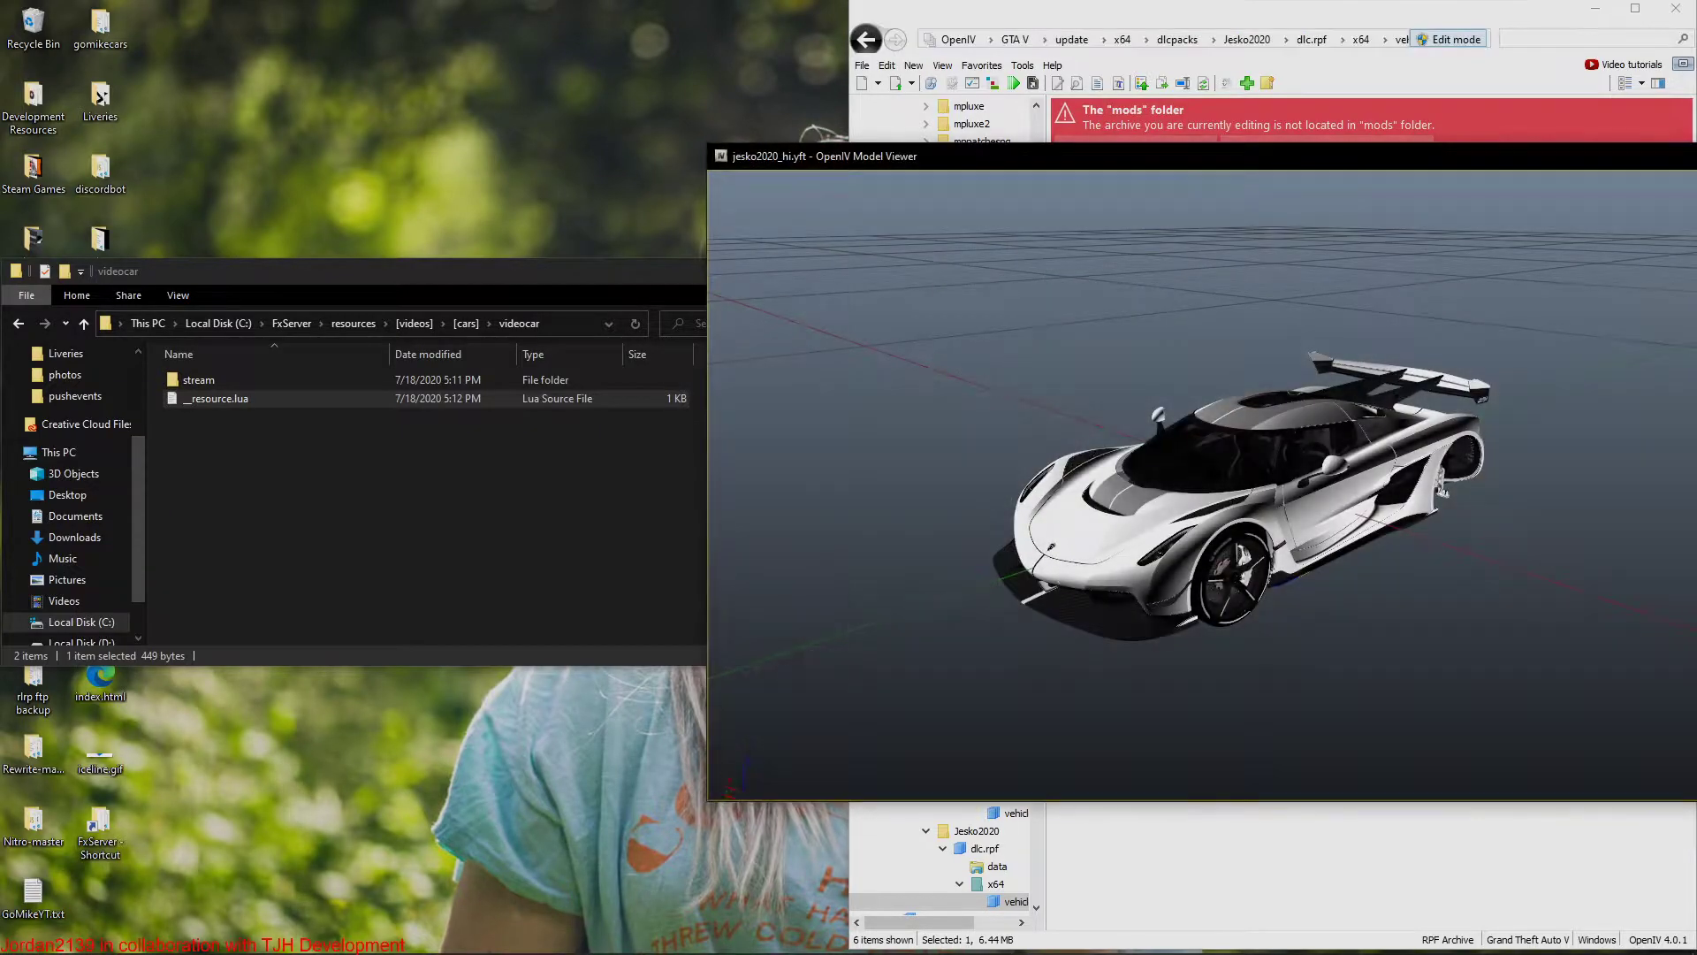
{"action": "left_click_drag", "start_coordinate": [1380, 162], "coordinate": [1133, 141]}
{"action": "left_click_drag", "start_coordinate": [1116, 464], "coordinate": [919, 429]}
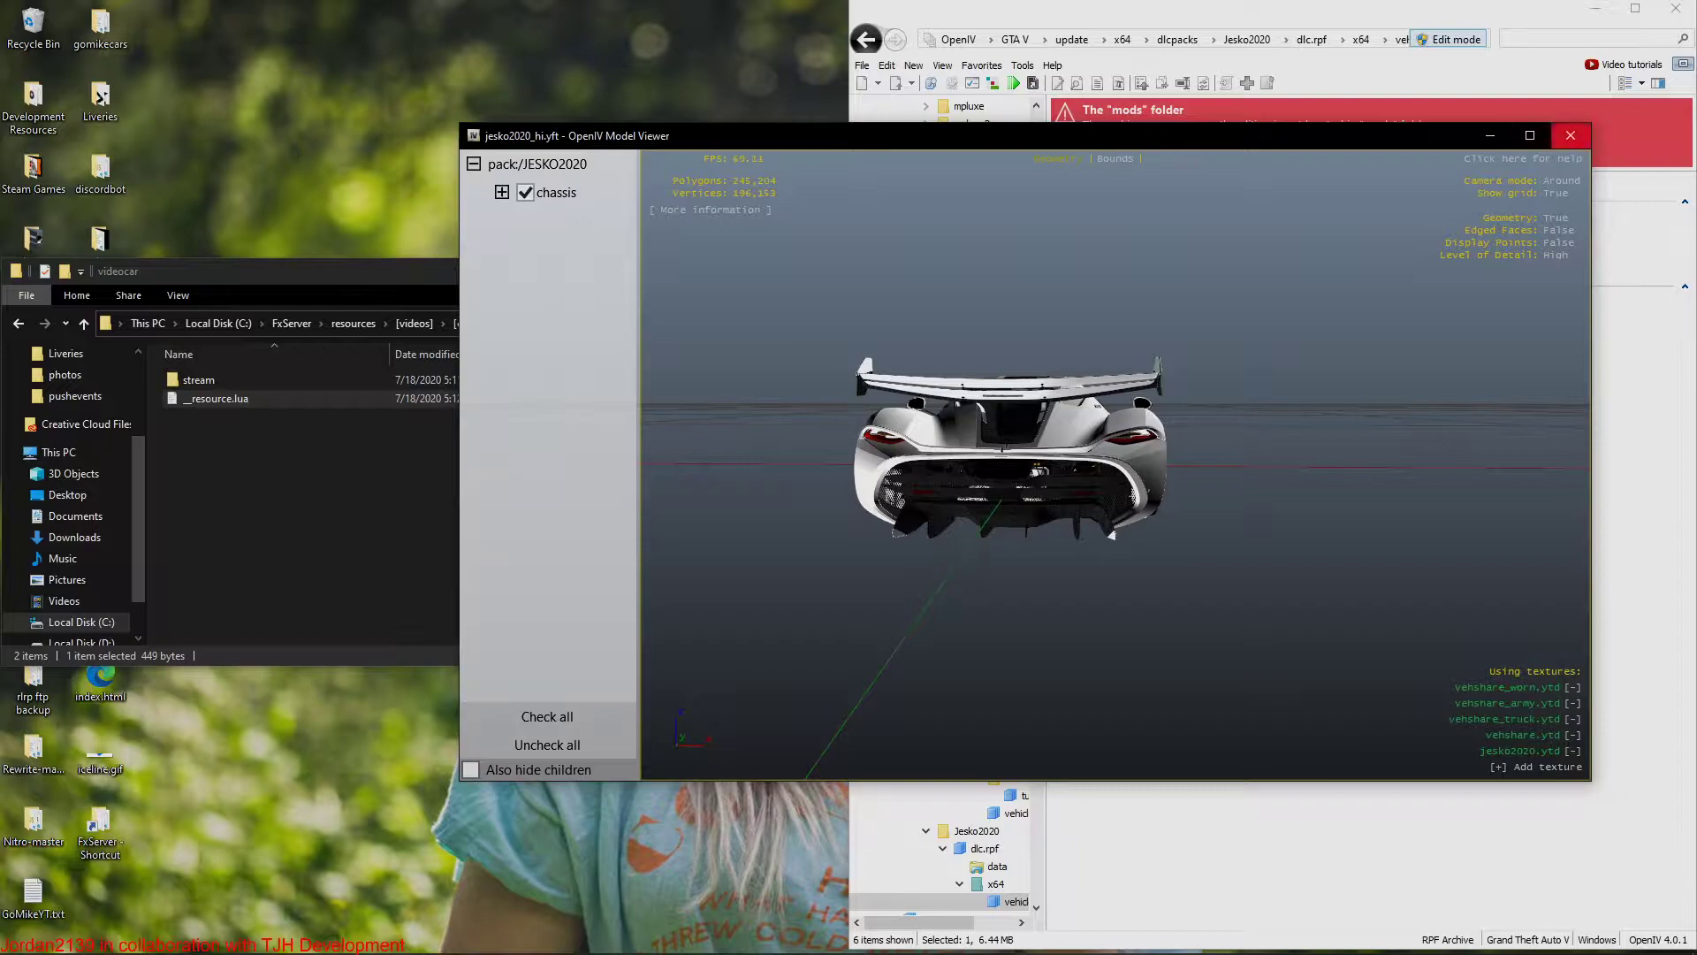
{"action": "left_click", "coordinate": [1571, 135]}
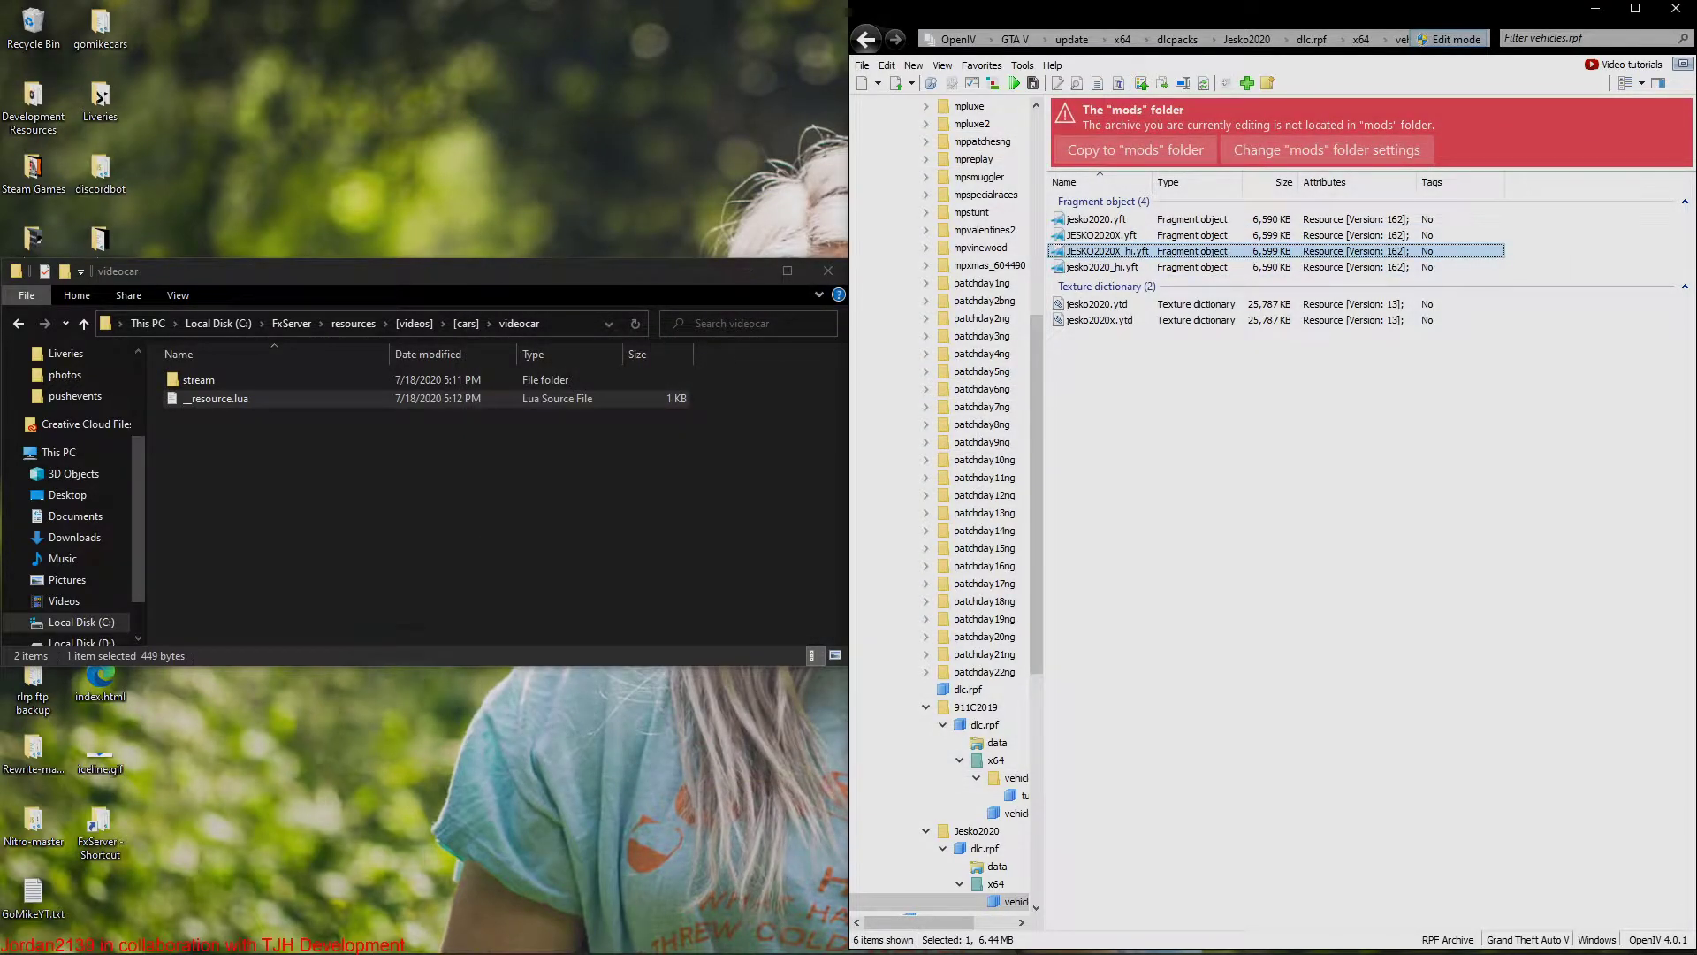
{"action": "key", "text": "Return"}
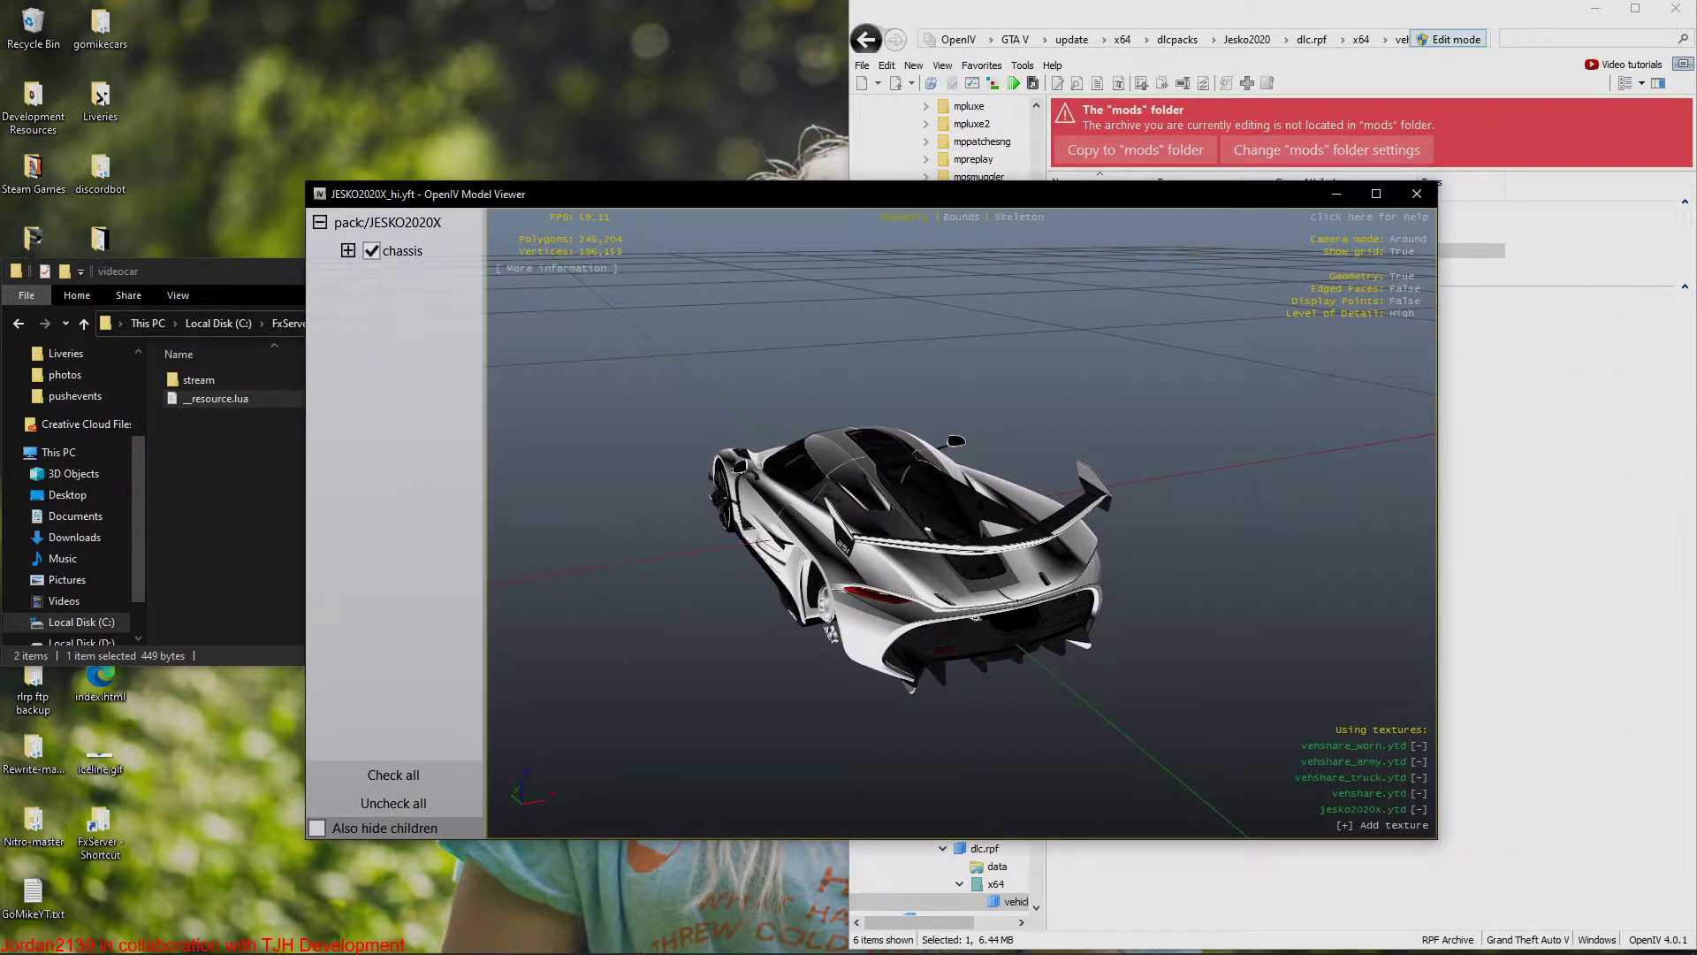
{"action": "left_click", "coordinate": [1416, 194]}
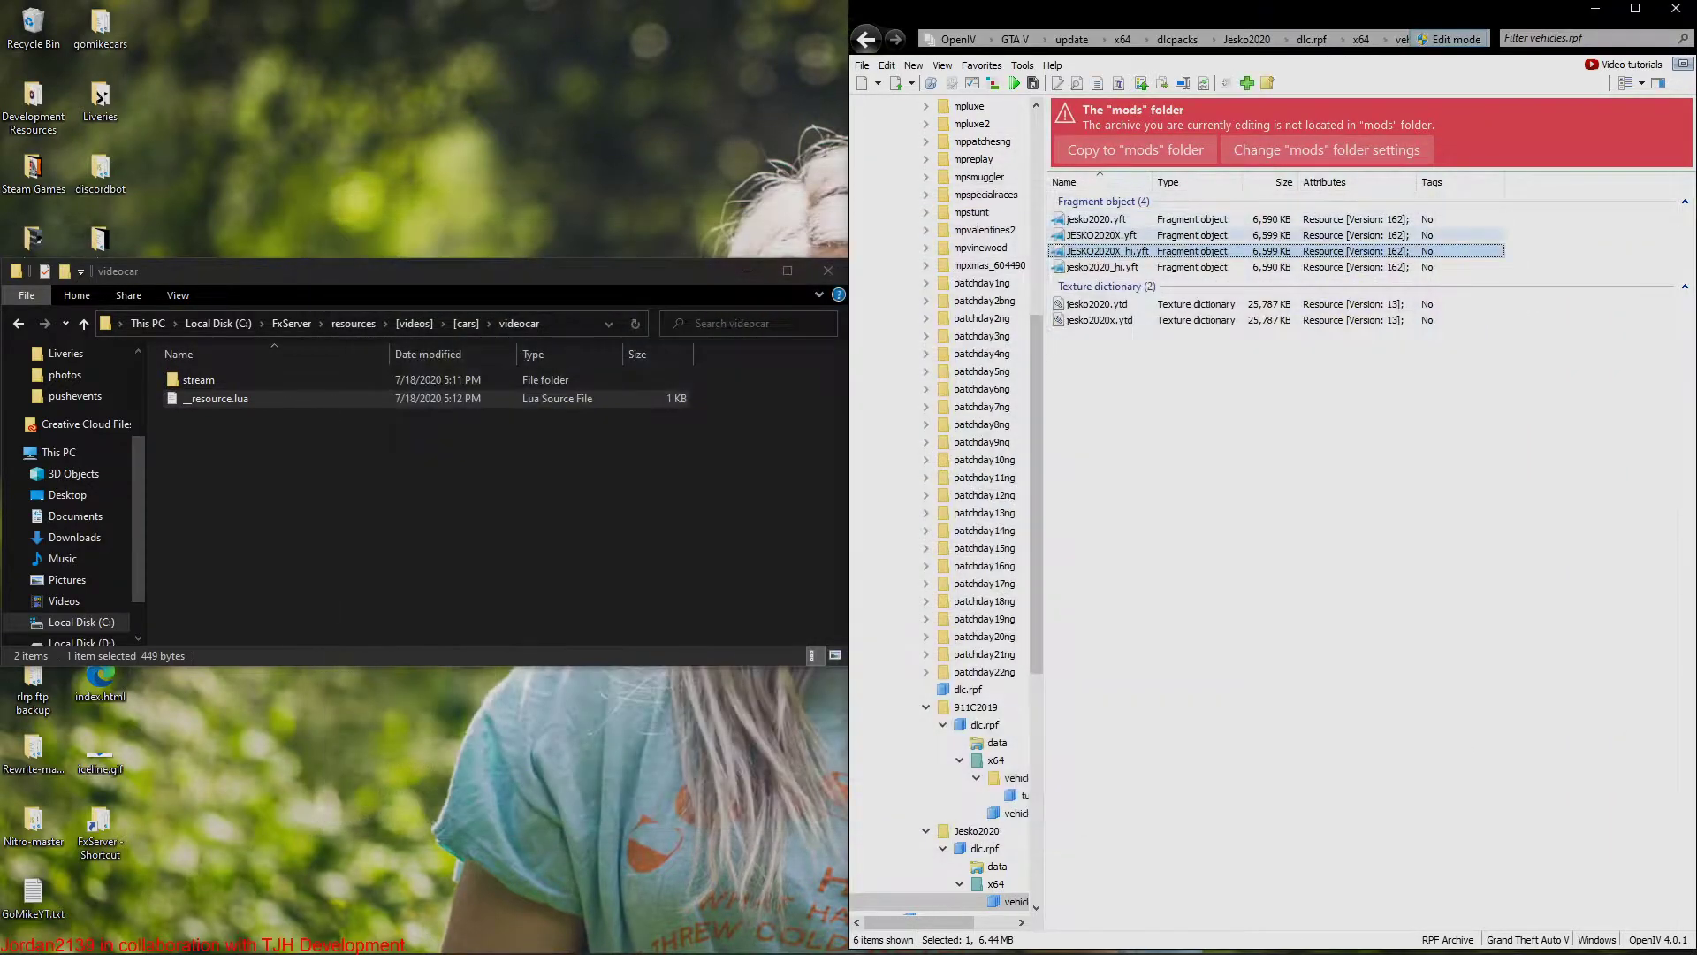
Step: Copy JESKO2020X.yft, JESKO2020X_hi.yft and jesko2020x.ytd into the videocar resource's stream folder, and open that folder in File Explorer
{"action": "left_click", "coordinate": [1099, 320]}
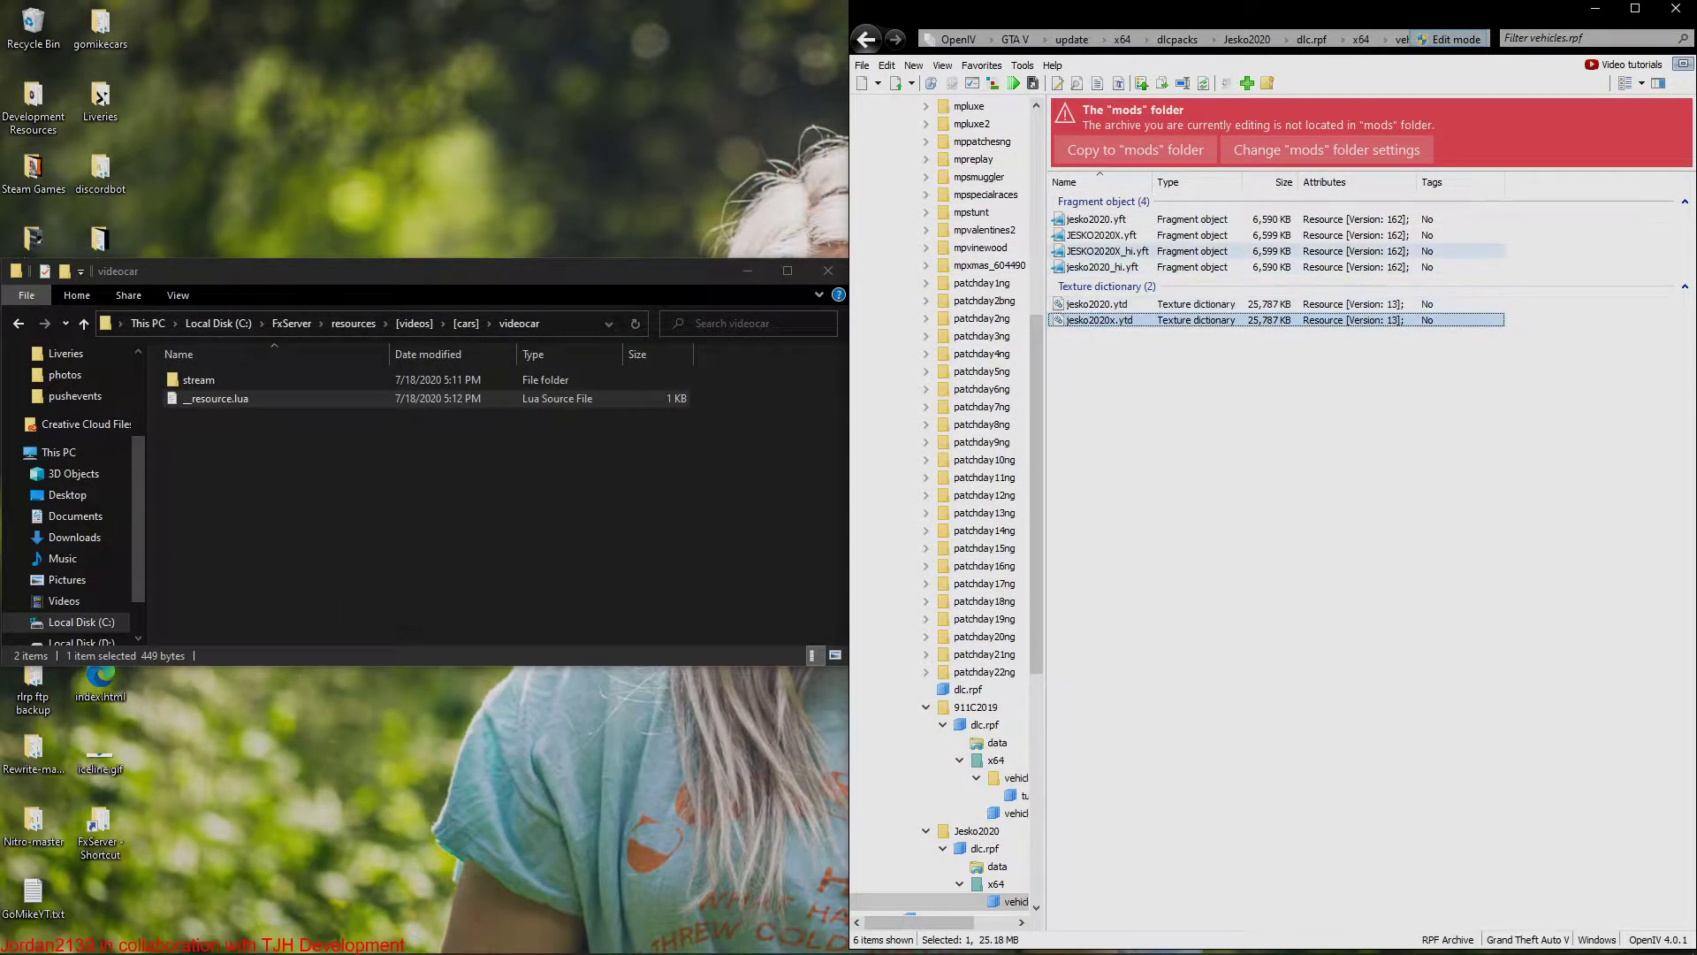
{"action": "left_click", "coordinate": [1107, 252], "text": "ctrl"}
{"action": "left_click", "coordinate": [1101, 235], "text": "ctrl"}
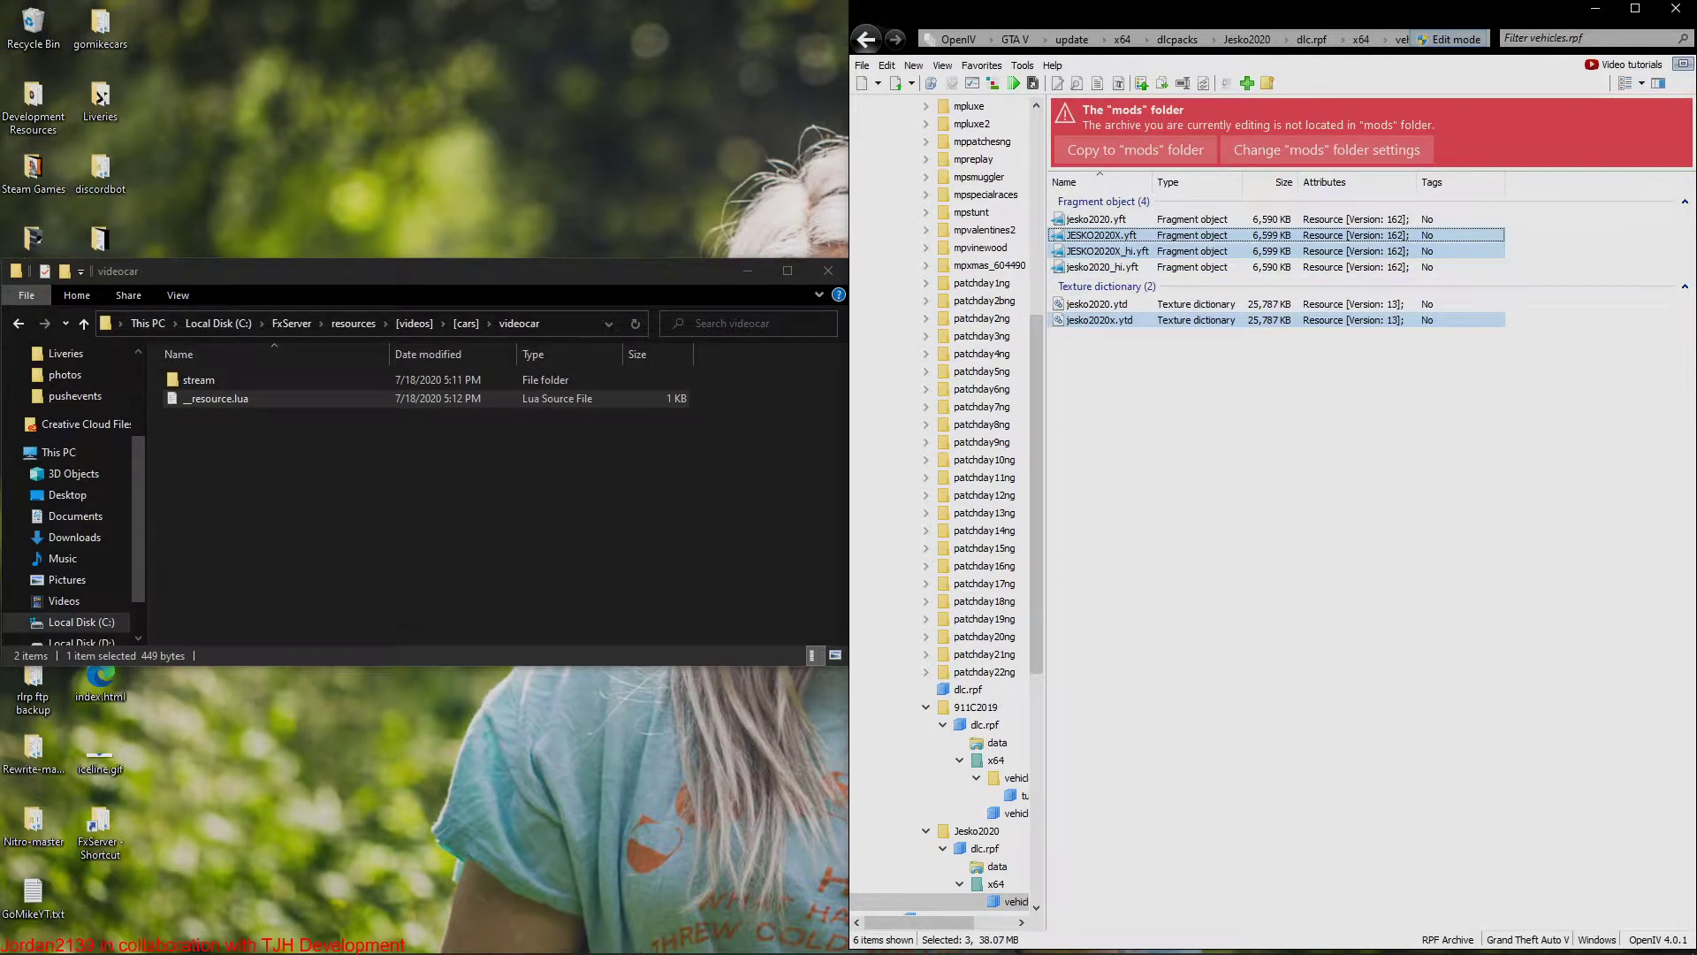
{"action": "left_click_drag", "start_coordinate": [1101, 235], "coordinate": [198, 379]}
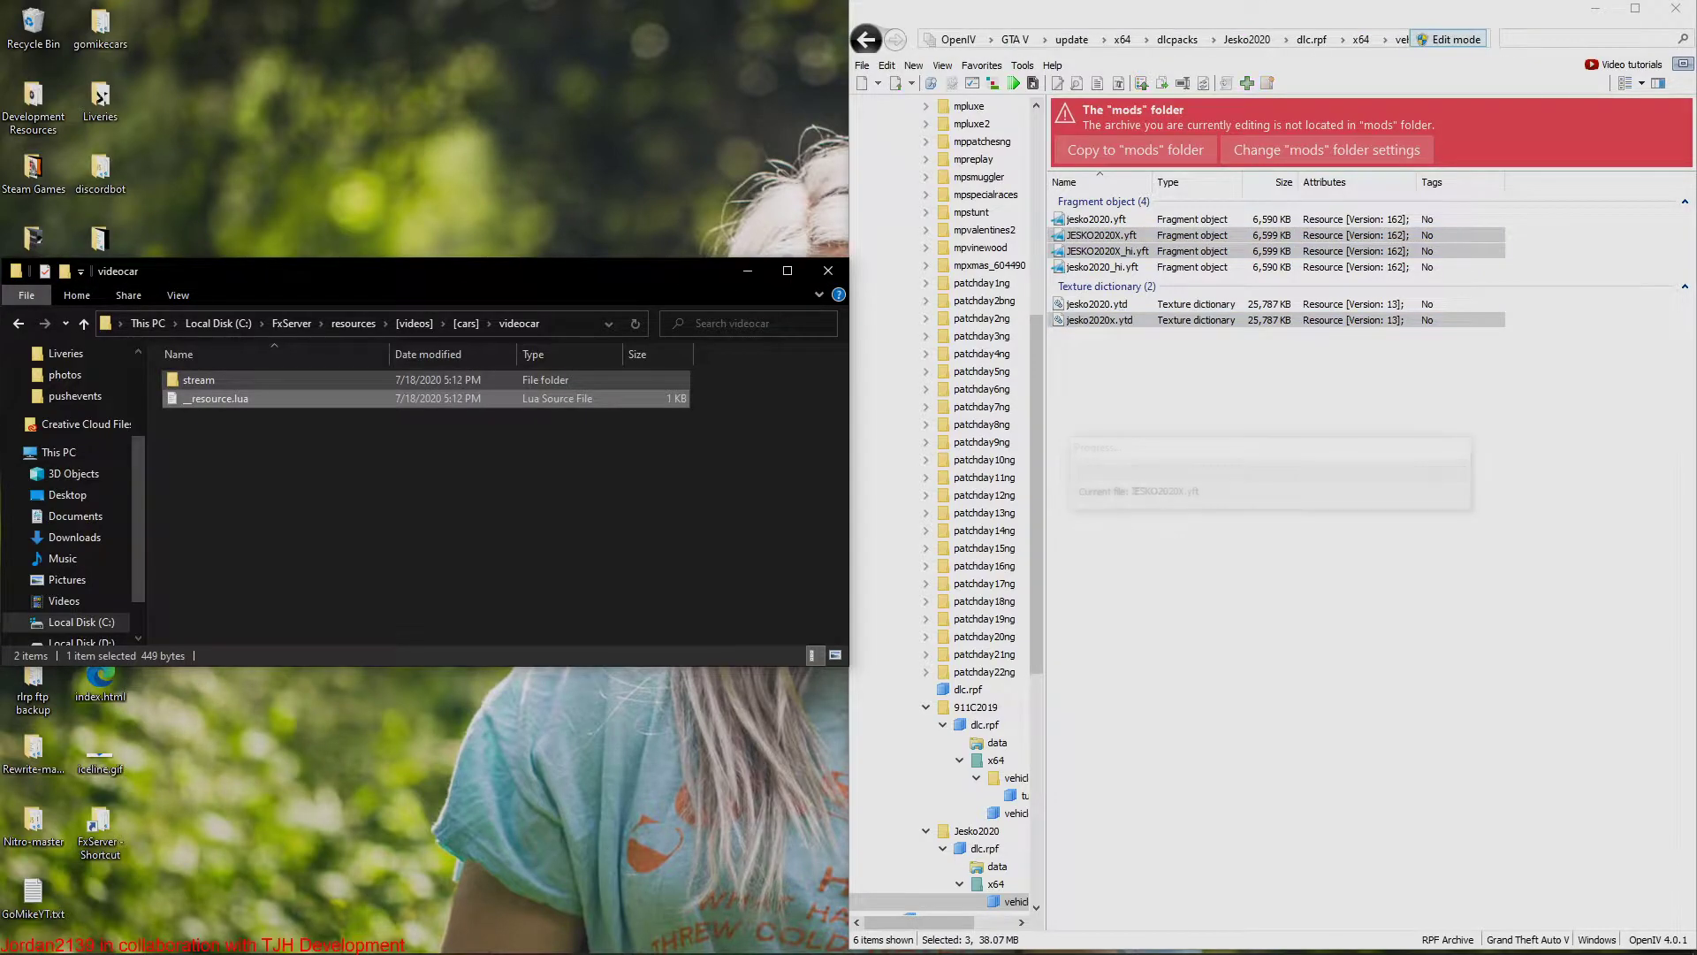
{"action": "double_click", "coordinate": [199, 380]}
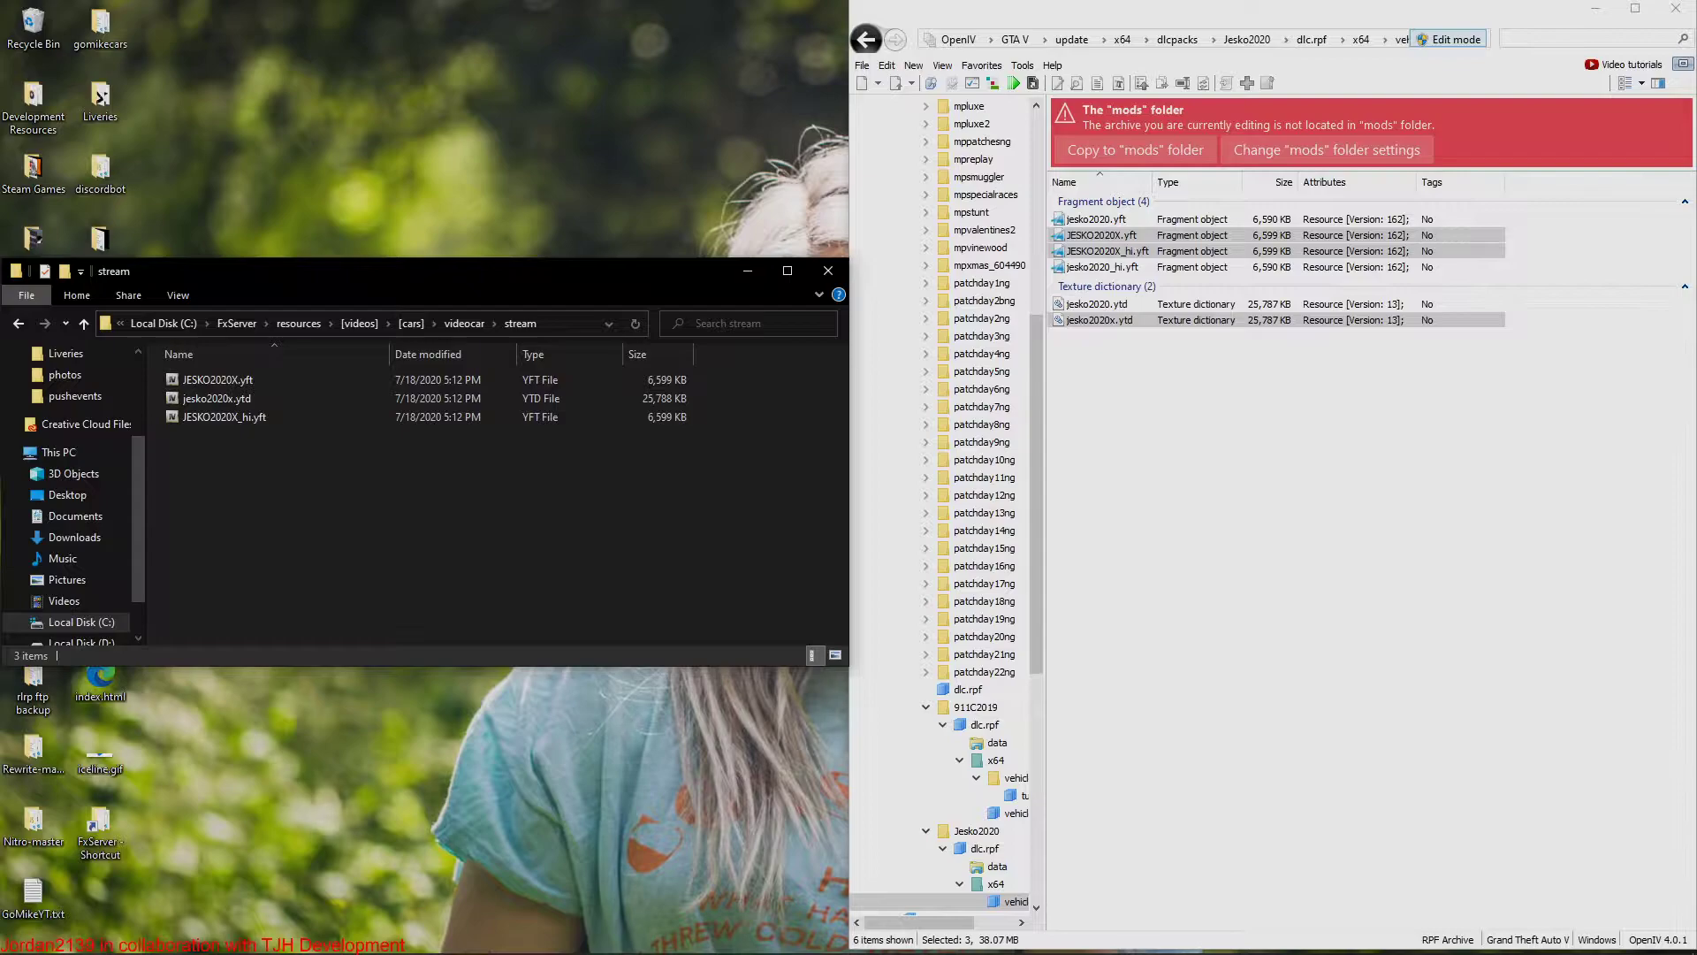
Step: Copy carvariations.meta, handling.meta and vehicles.meta from the data folder of Jesko2020's dlc.rpf into the videocar folder
{"action": "left_click", "coordinate": [866, 39]}
{"action": "left_click", "coordinate": [867, 39]}
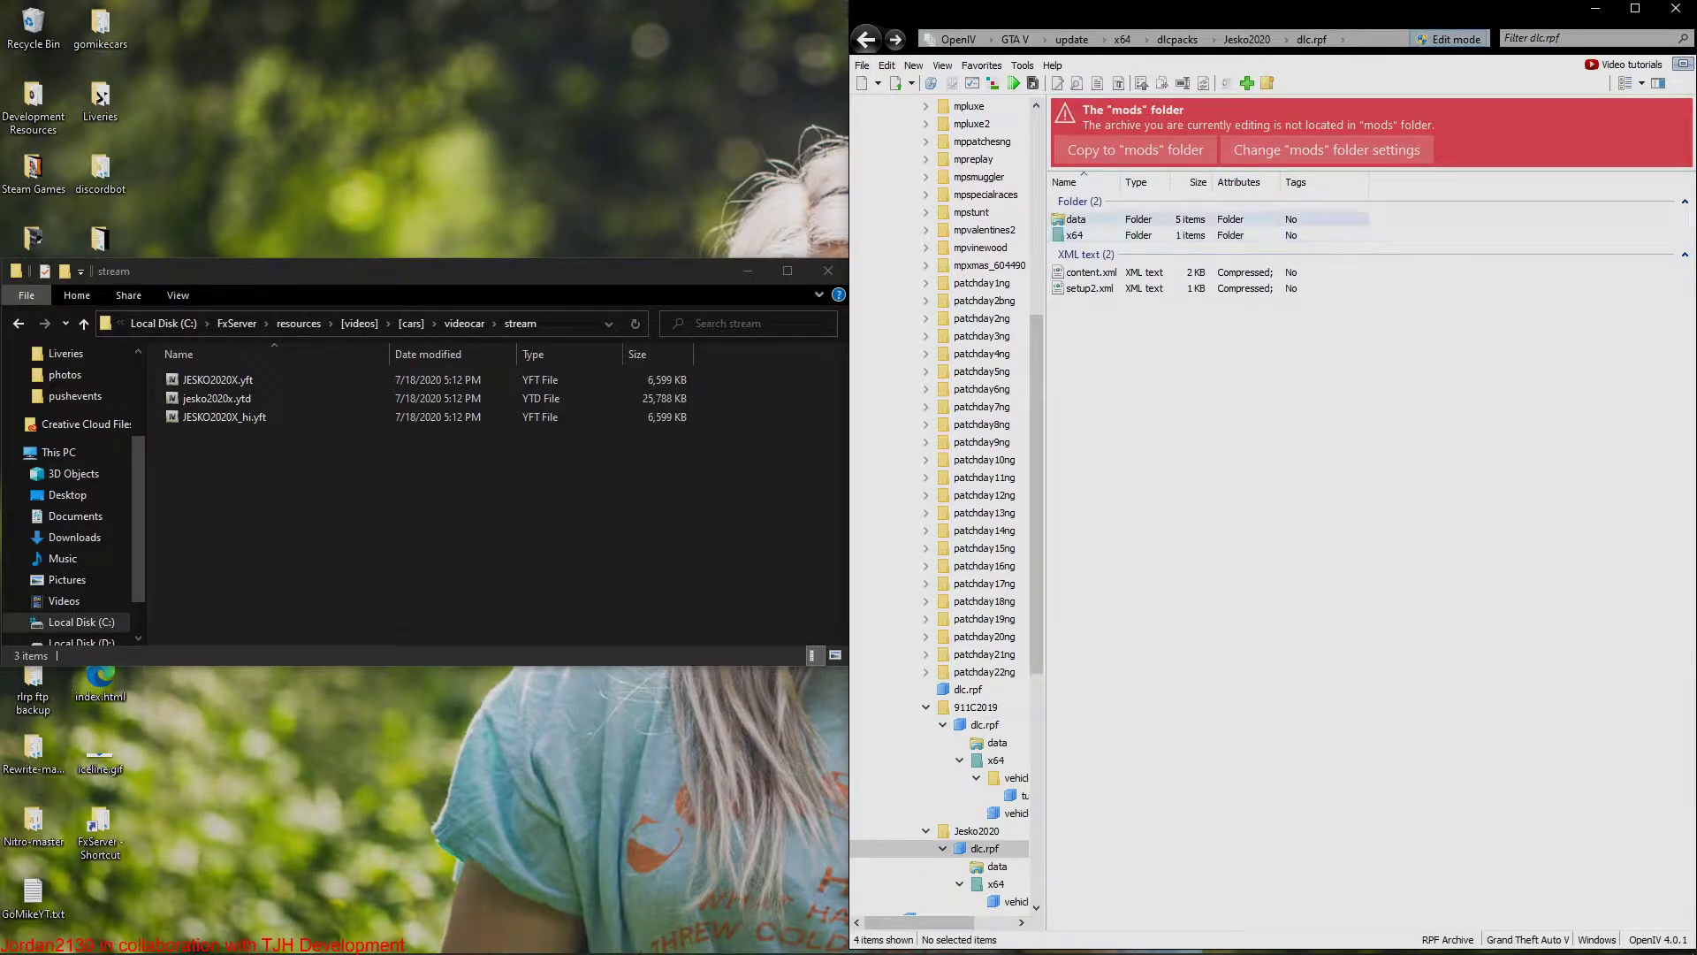
{"action": "double_click", "coordinate": [1076, 220]}
{"action": "left_click", "coordinate": [1095, 283]}
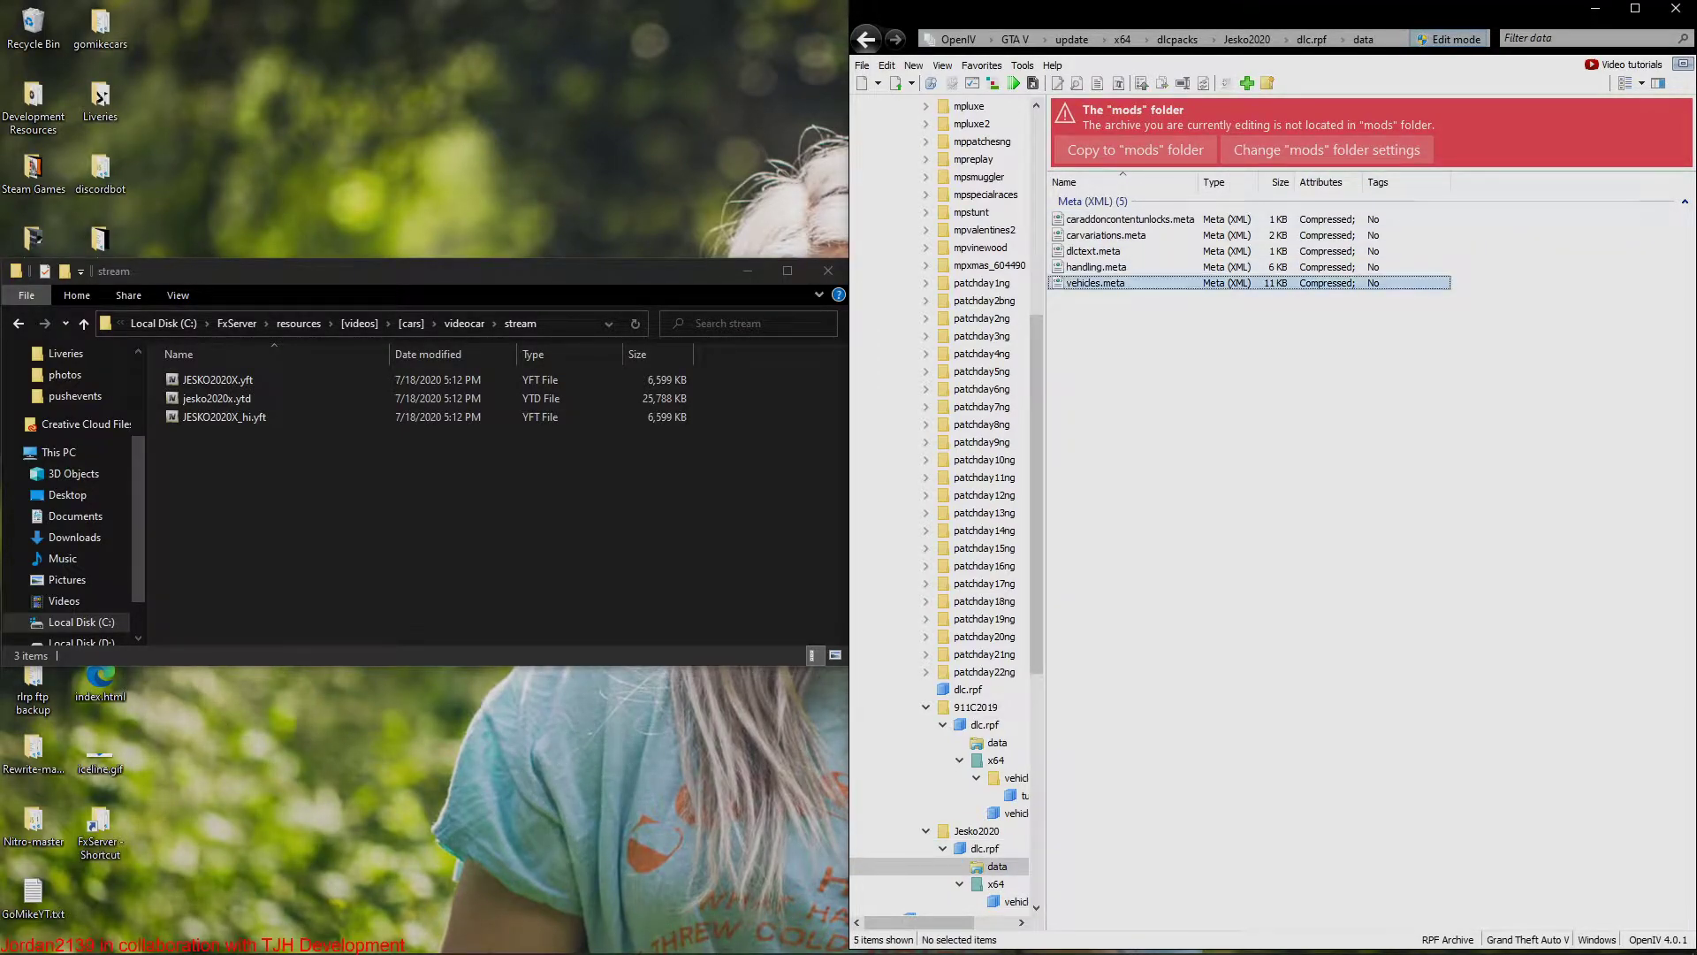
{"action": "left_click", "coordinate": [1096, 267], "text": "ctrl"}
{"action": "left_click", "coordinate": [1106, 235], "text": "ctrl"}
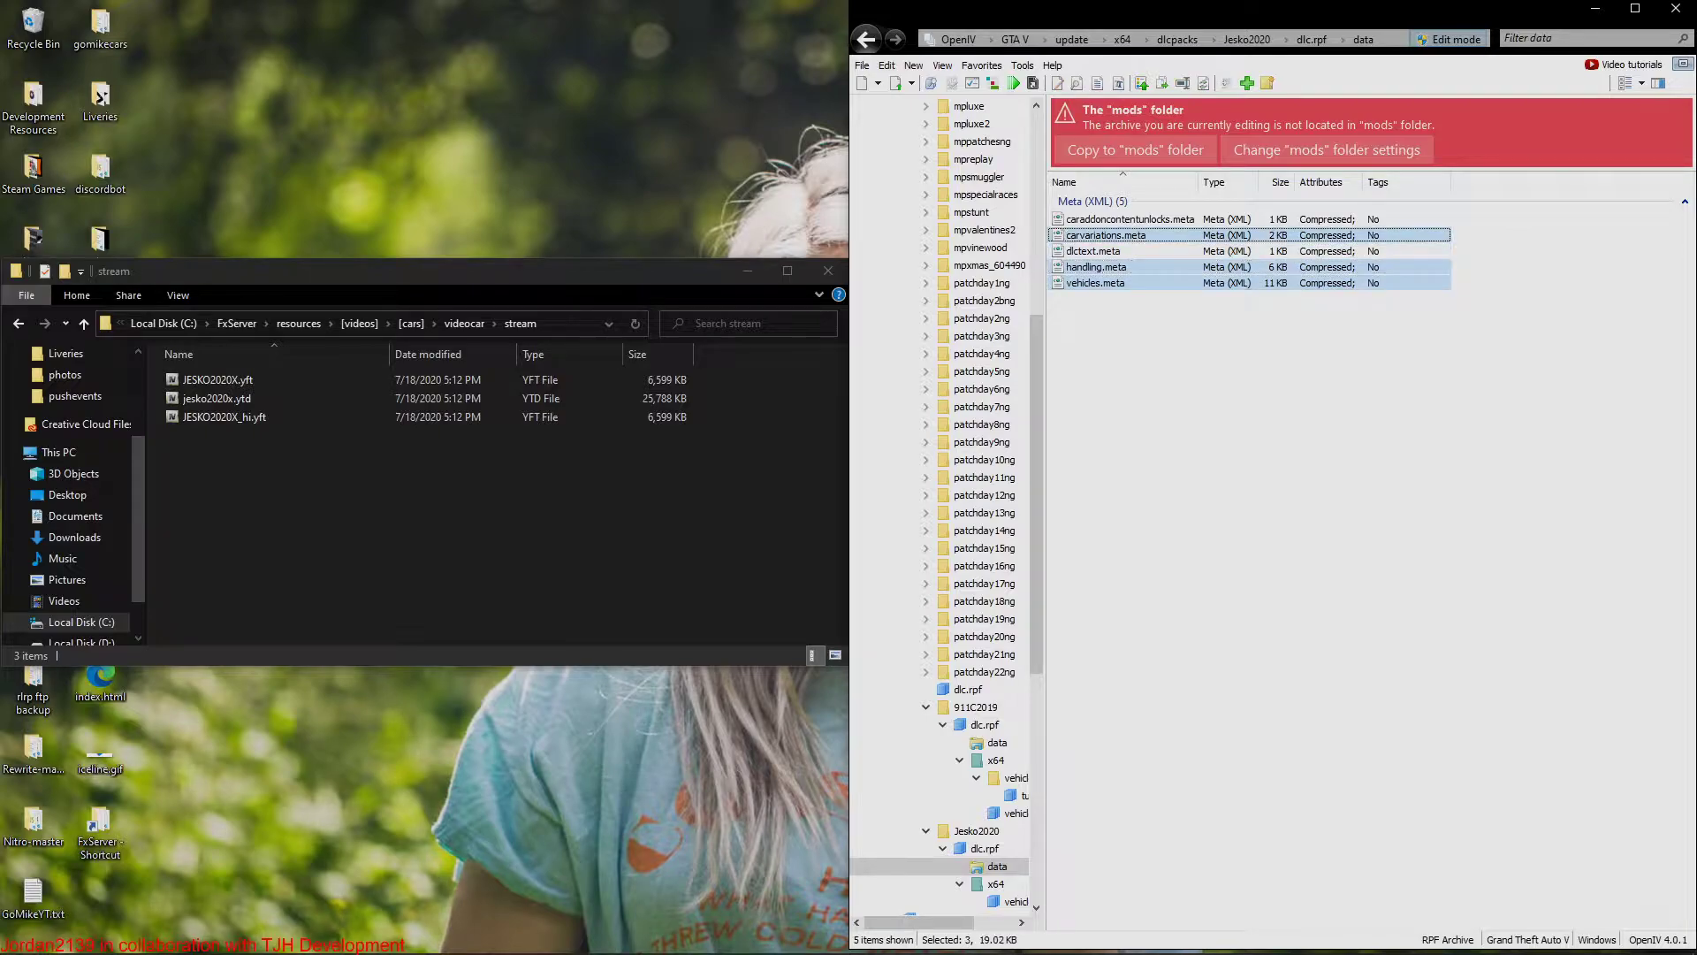
{"action": "left_click", "coordinate": [17, 322]}
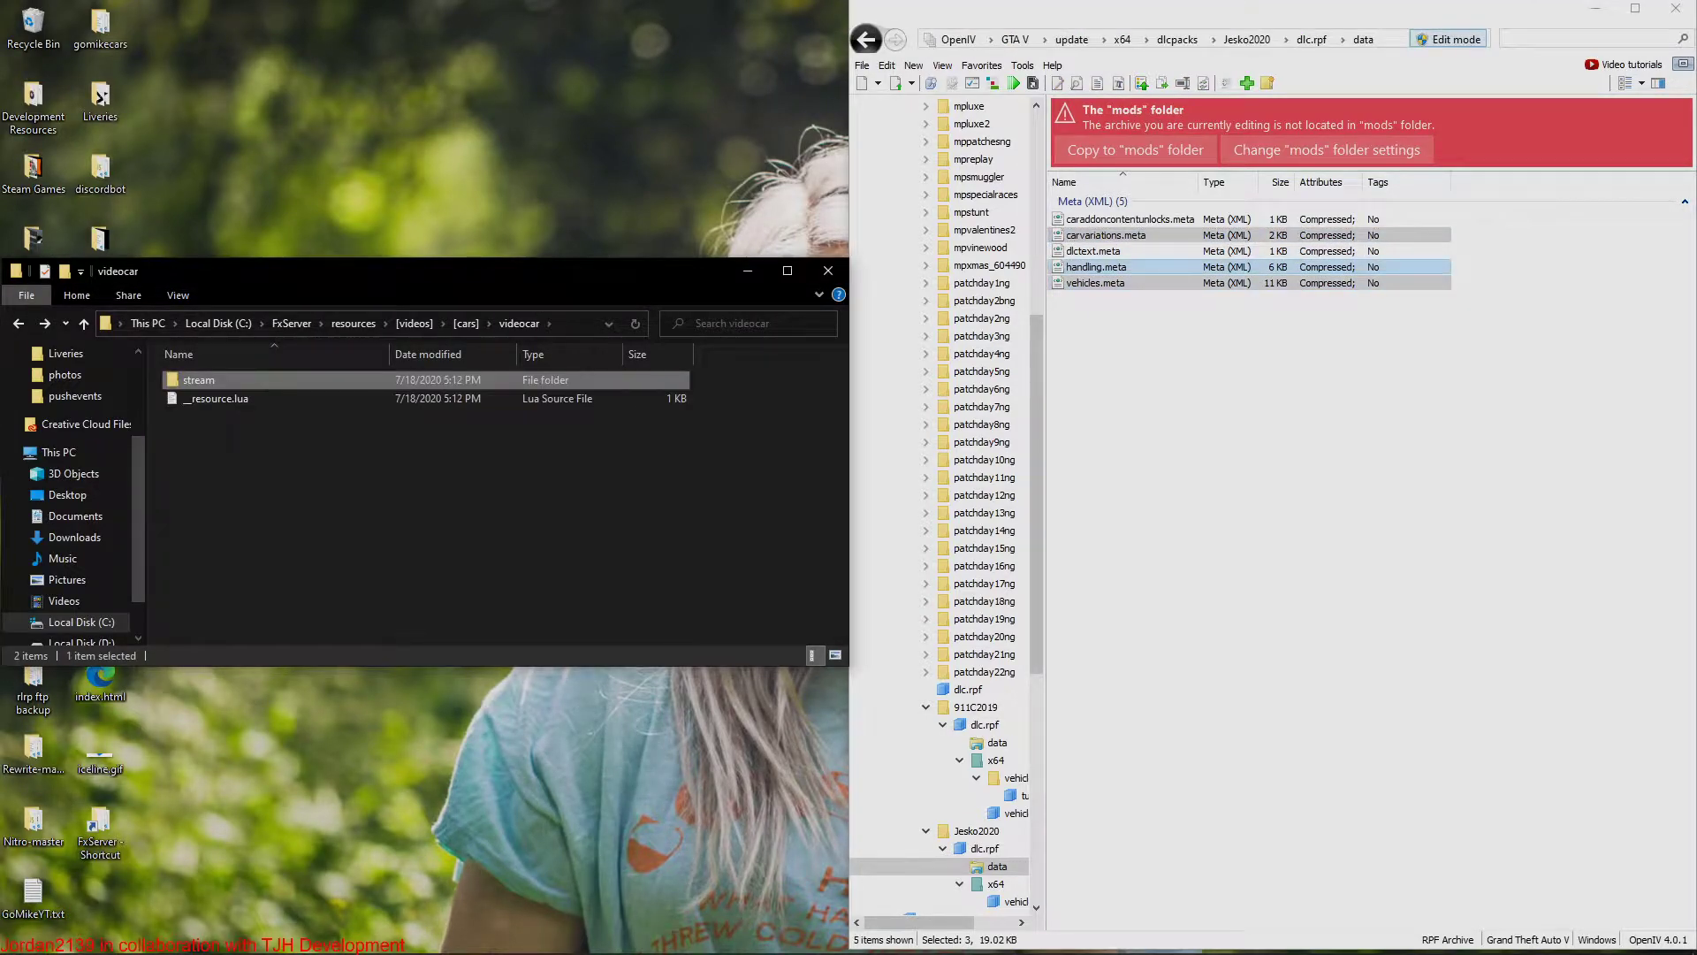
{"action": "left_click_drag", "start_coordinate": [1106, 267], "coordinate": [424, 495]}
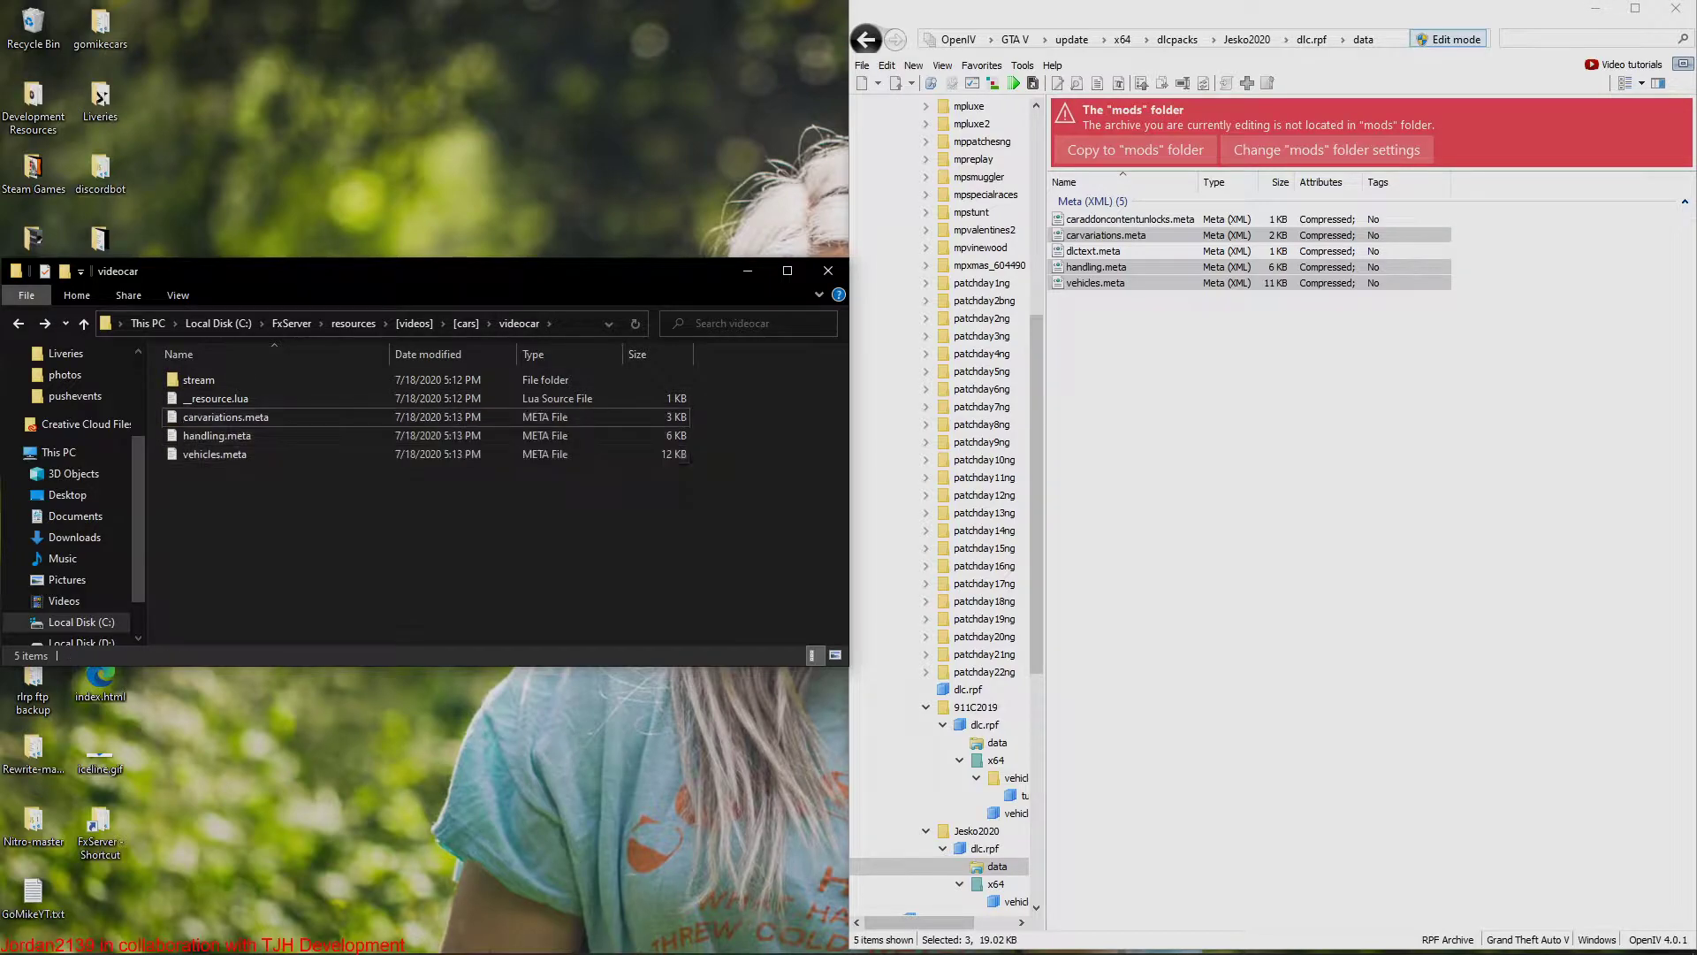
Step: Rename JESKO2020X.yft and jesko2020x.ytd in the stream folder to videocar together, keeping their extensions
{"action": "double_click", "coordinate": [198, 379]}
{"action": "left_click", "coordinate": [218, 397]}
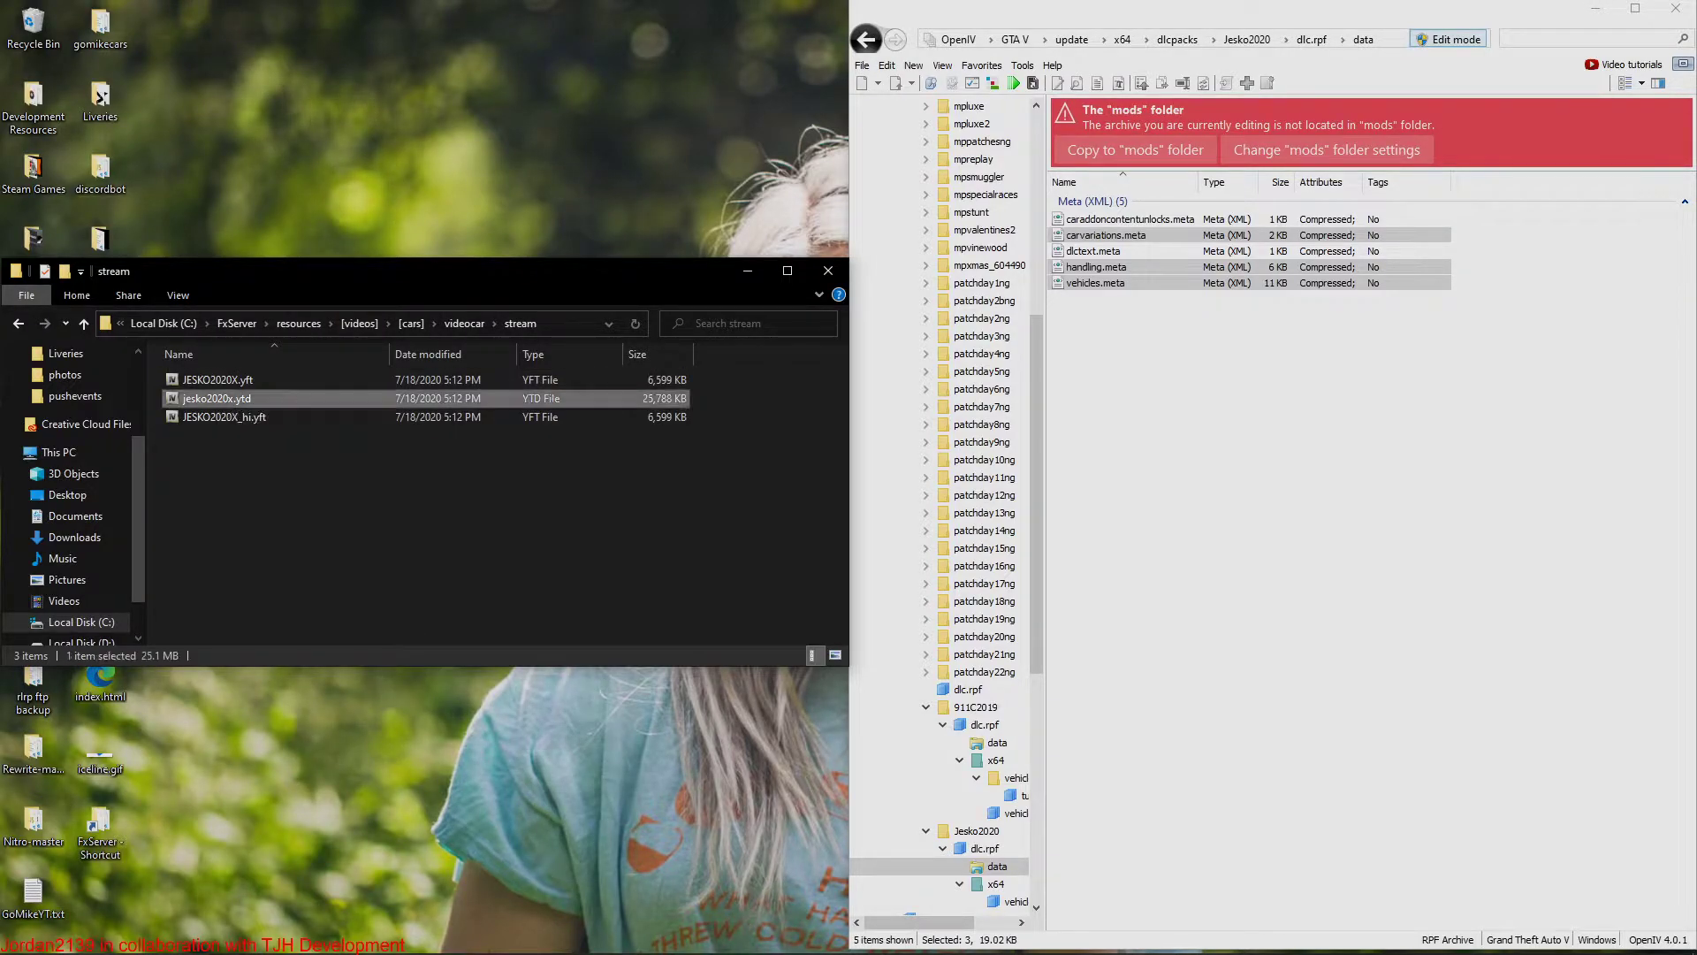
{"action": "left_click", "coordinate": [219, 379], "text": "ctrl"}
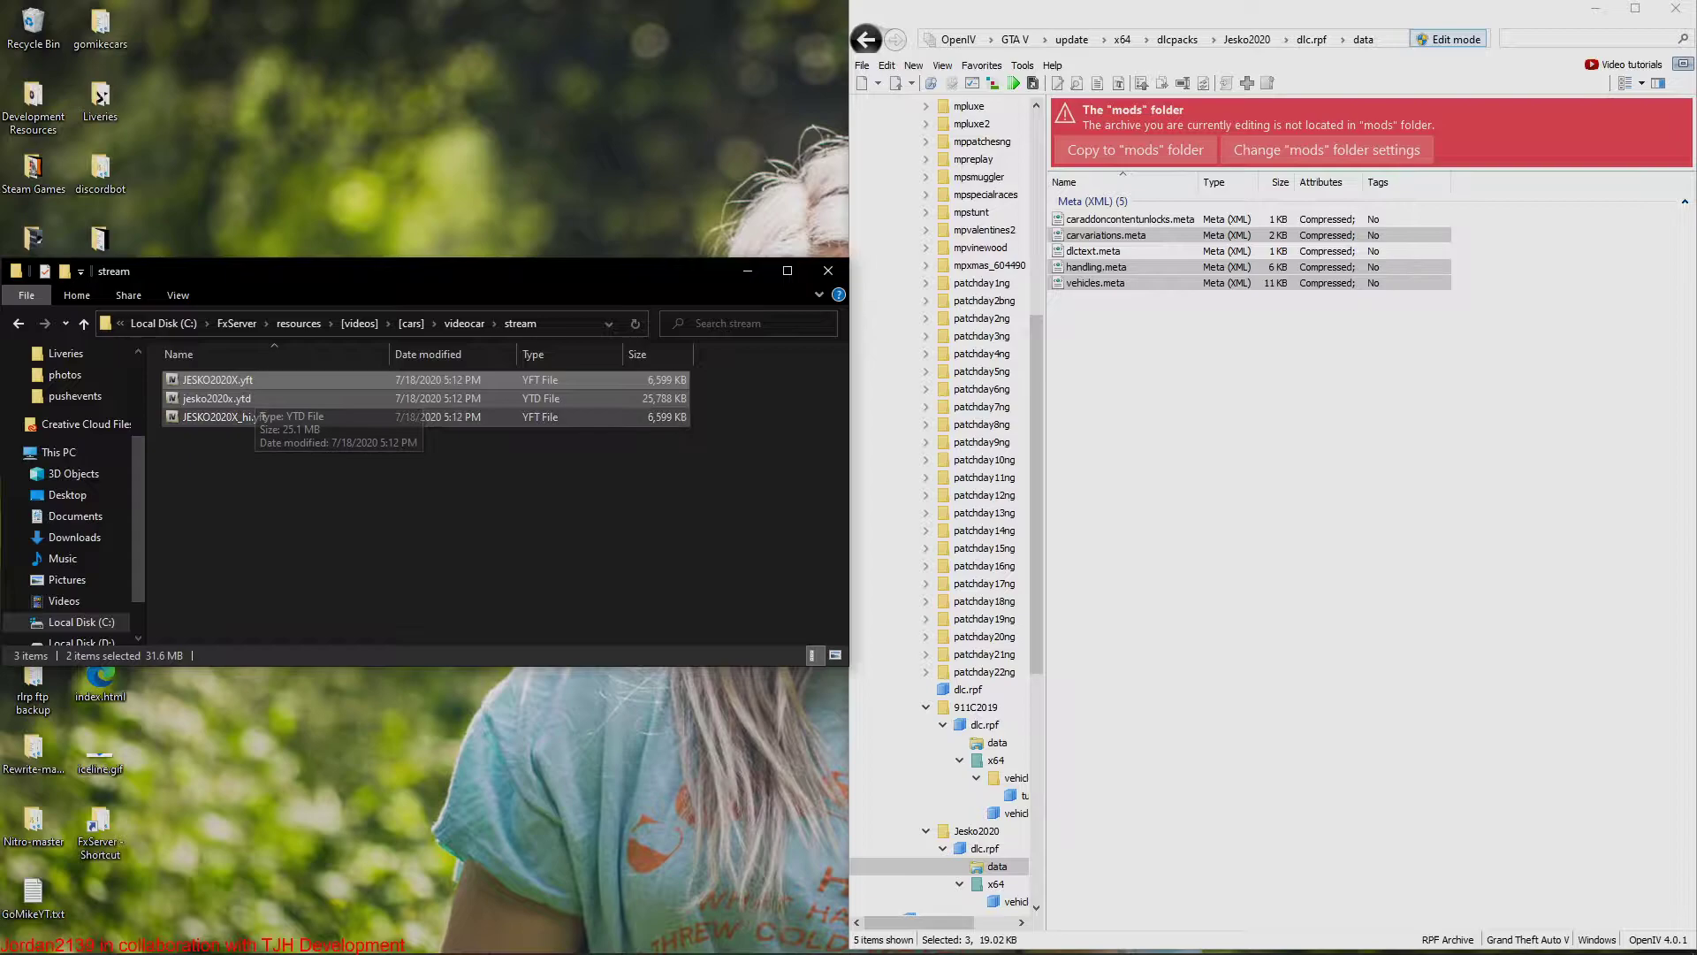
{"action": "right_click", "coordinate": [264, 402]}
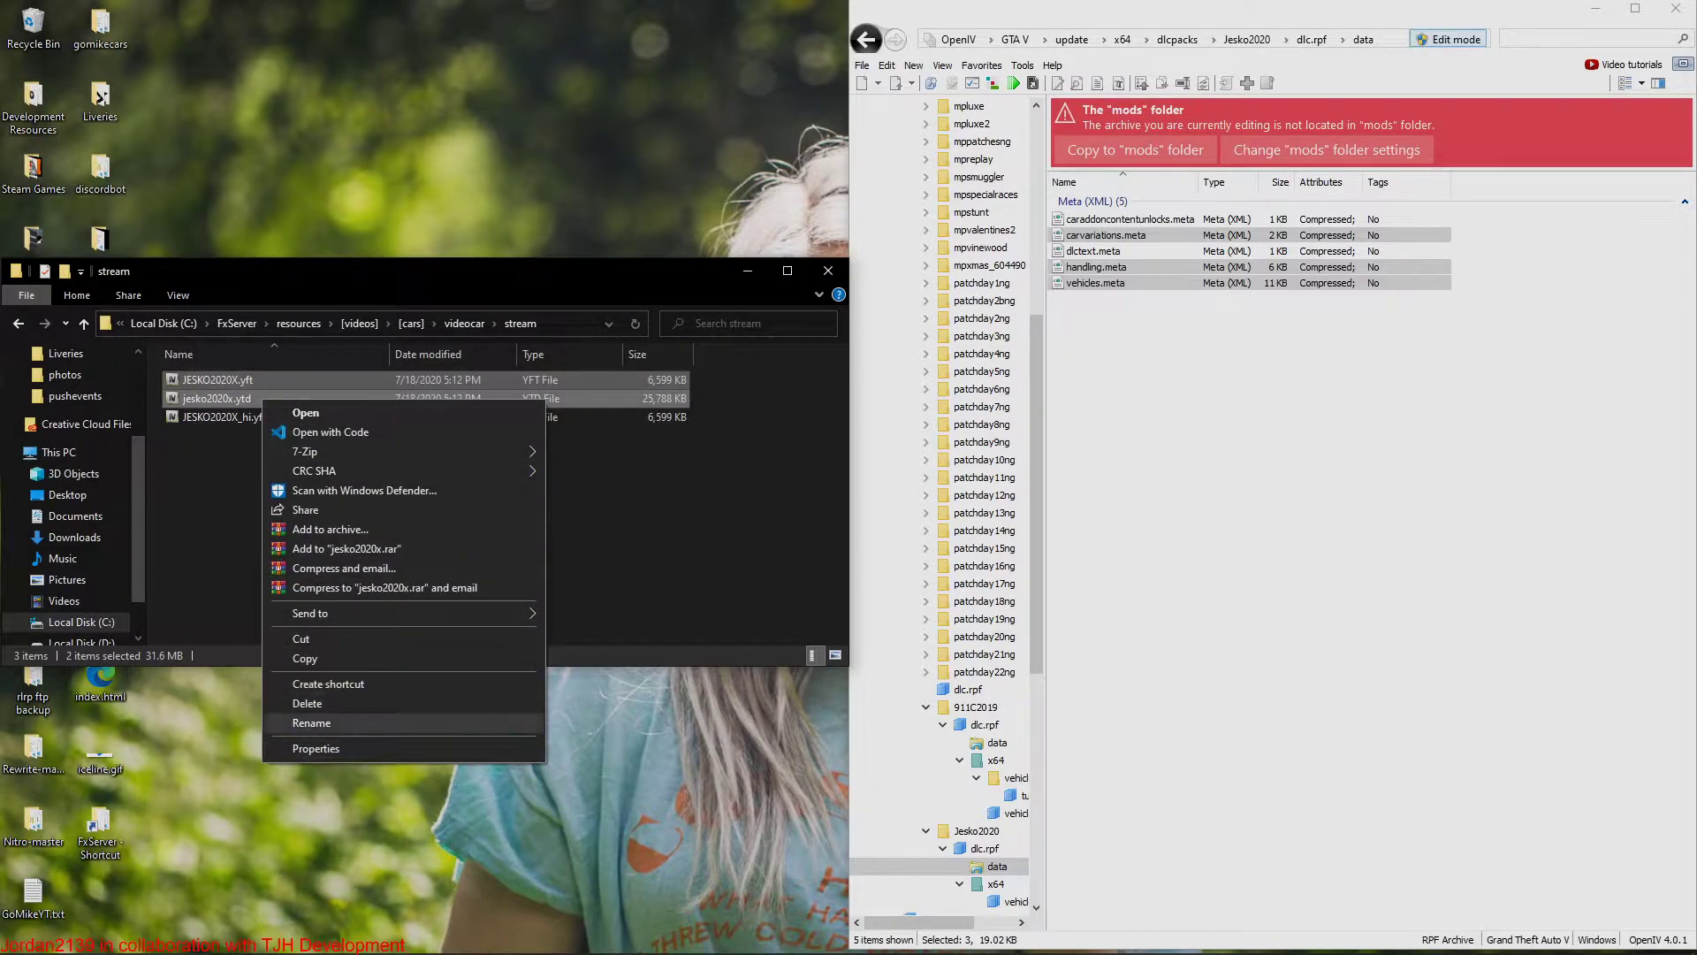
{"action": "left_click", "coordinate": [311, 722]}
{"action": "type", "text": "video"}
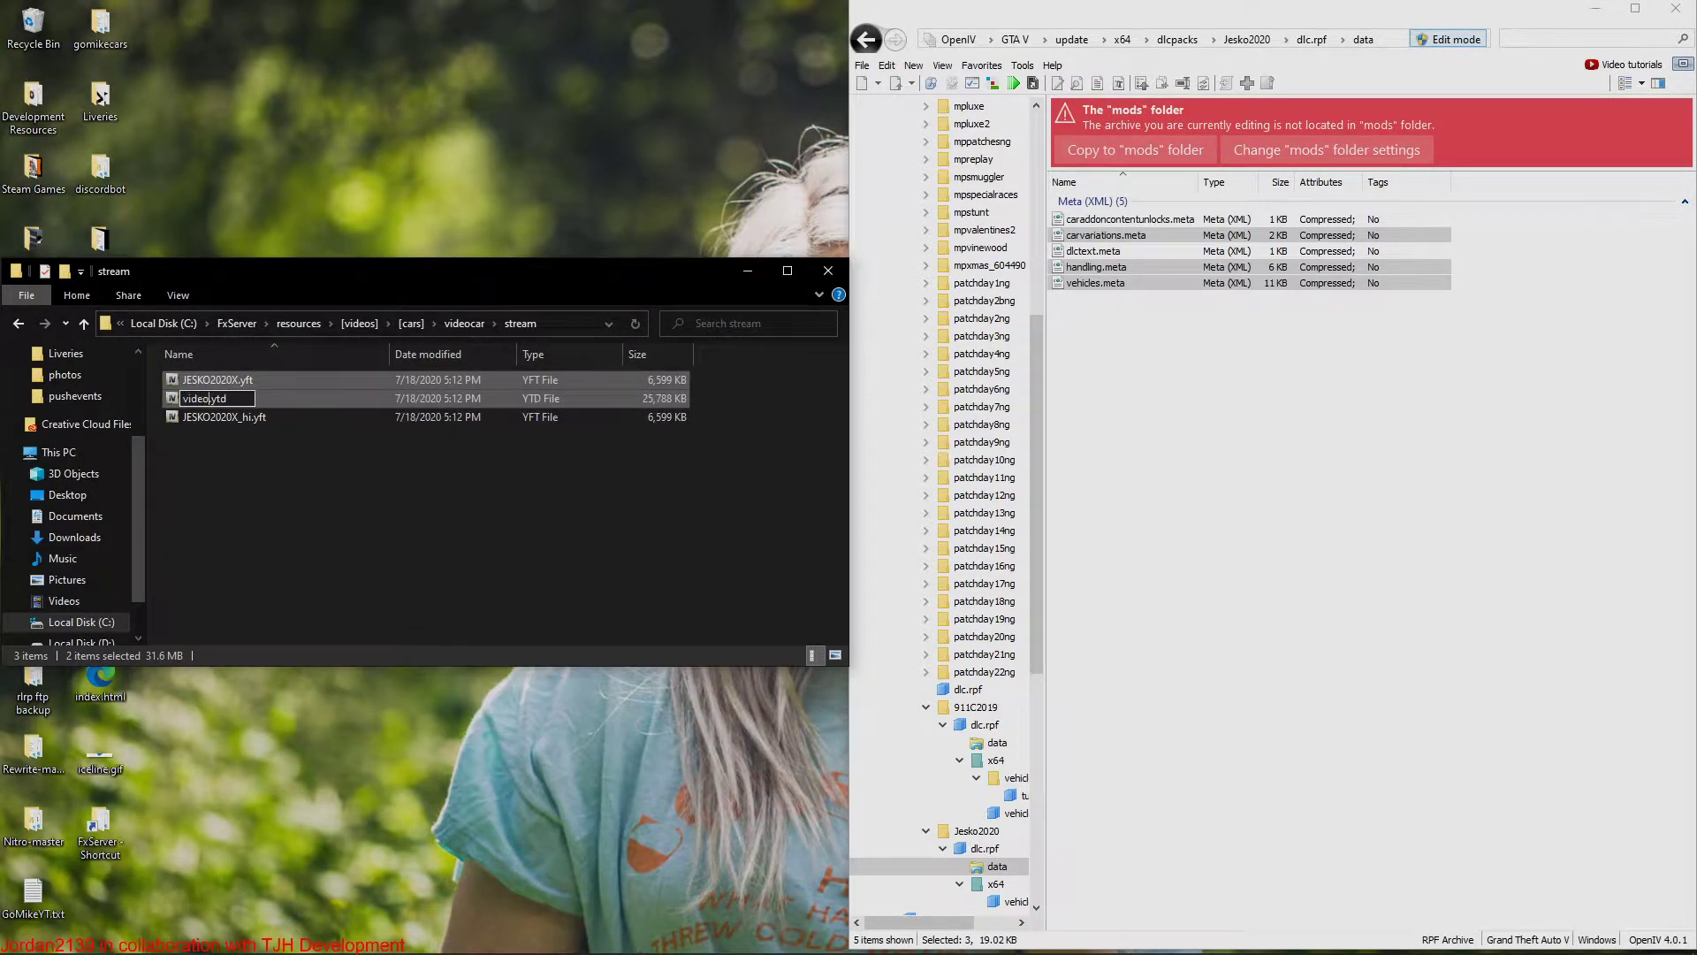
{"action": "type", "text": "car"}
{"action": "key", "text": "Return"}
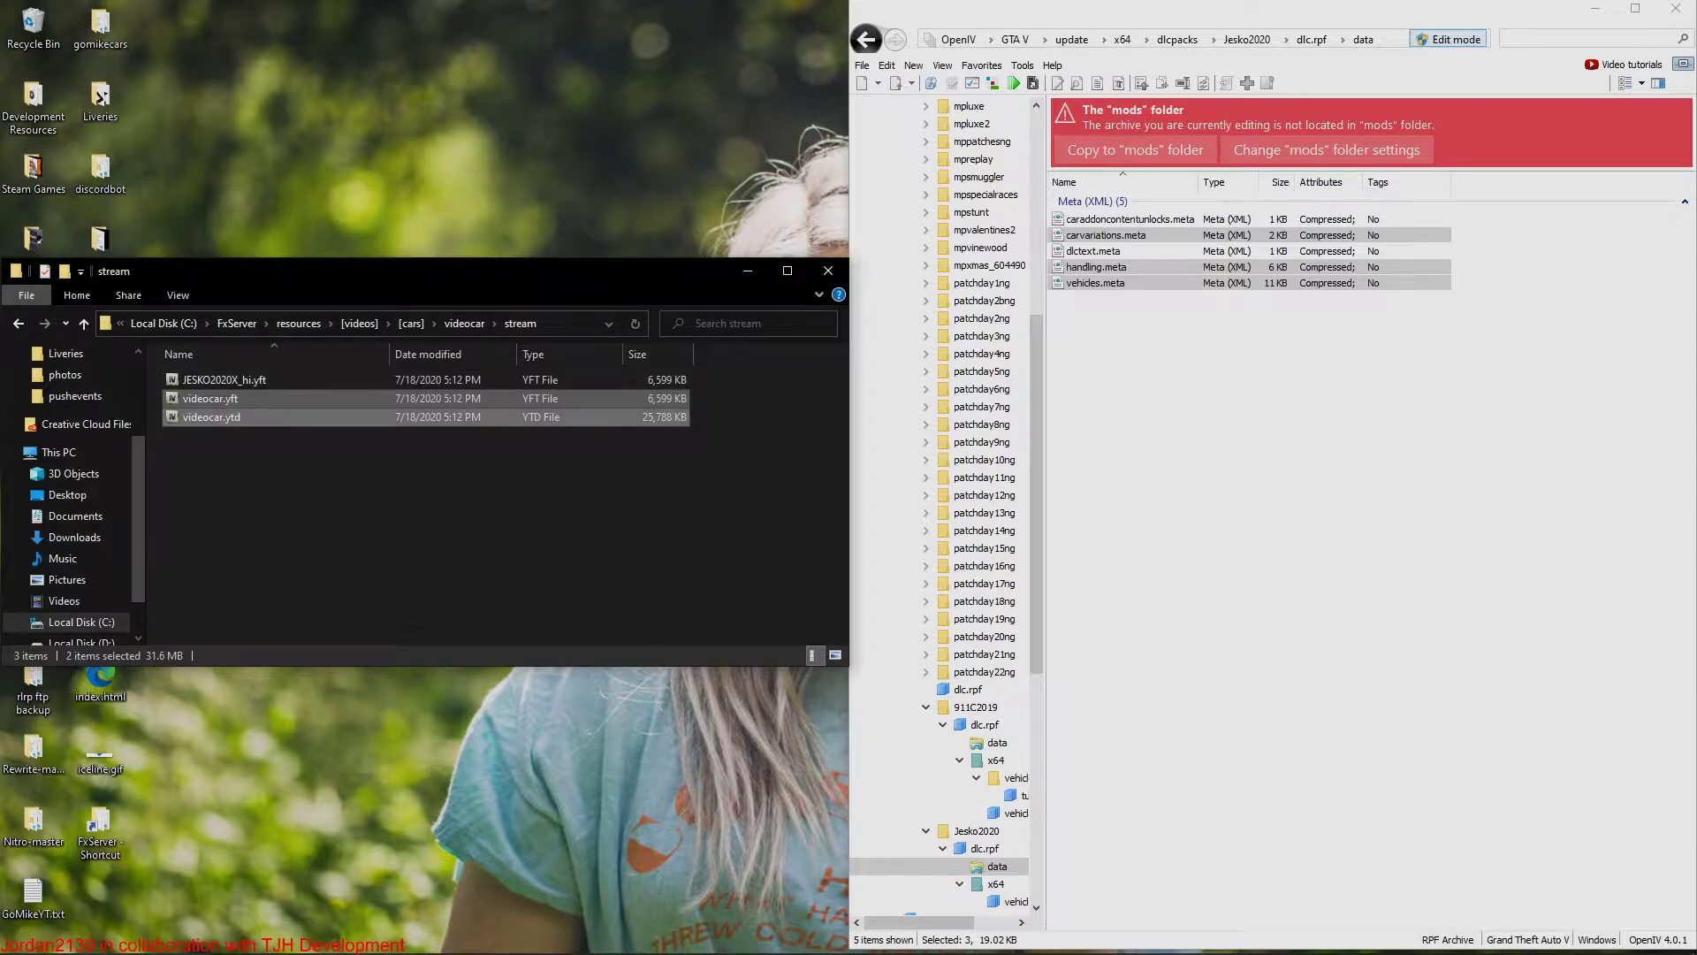
Step: Rename JESKO2020X_hi.yft in the stream folder to videocar_hi.yft
{"action": "right_click", "coordinate": [332, 380]}
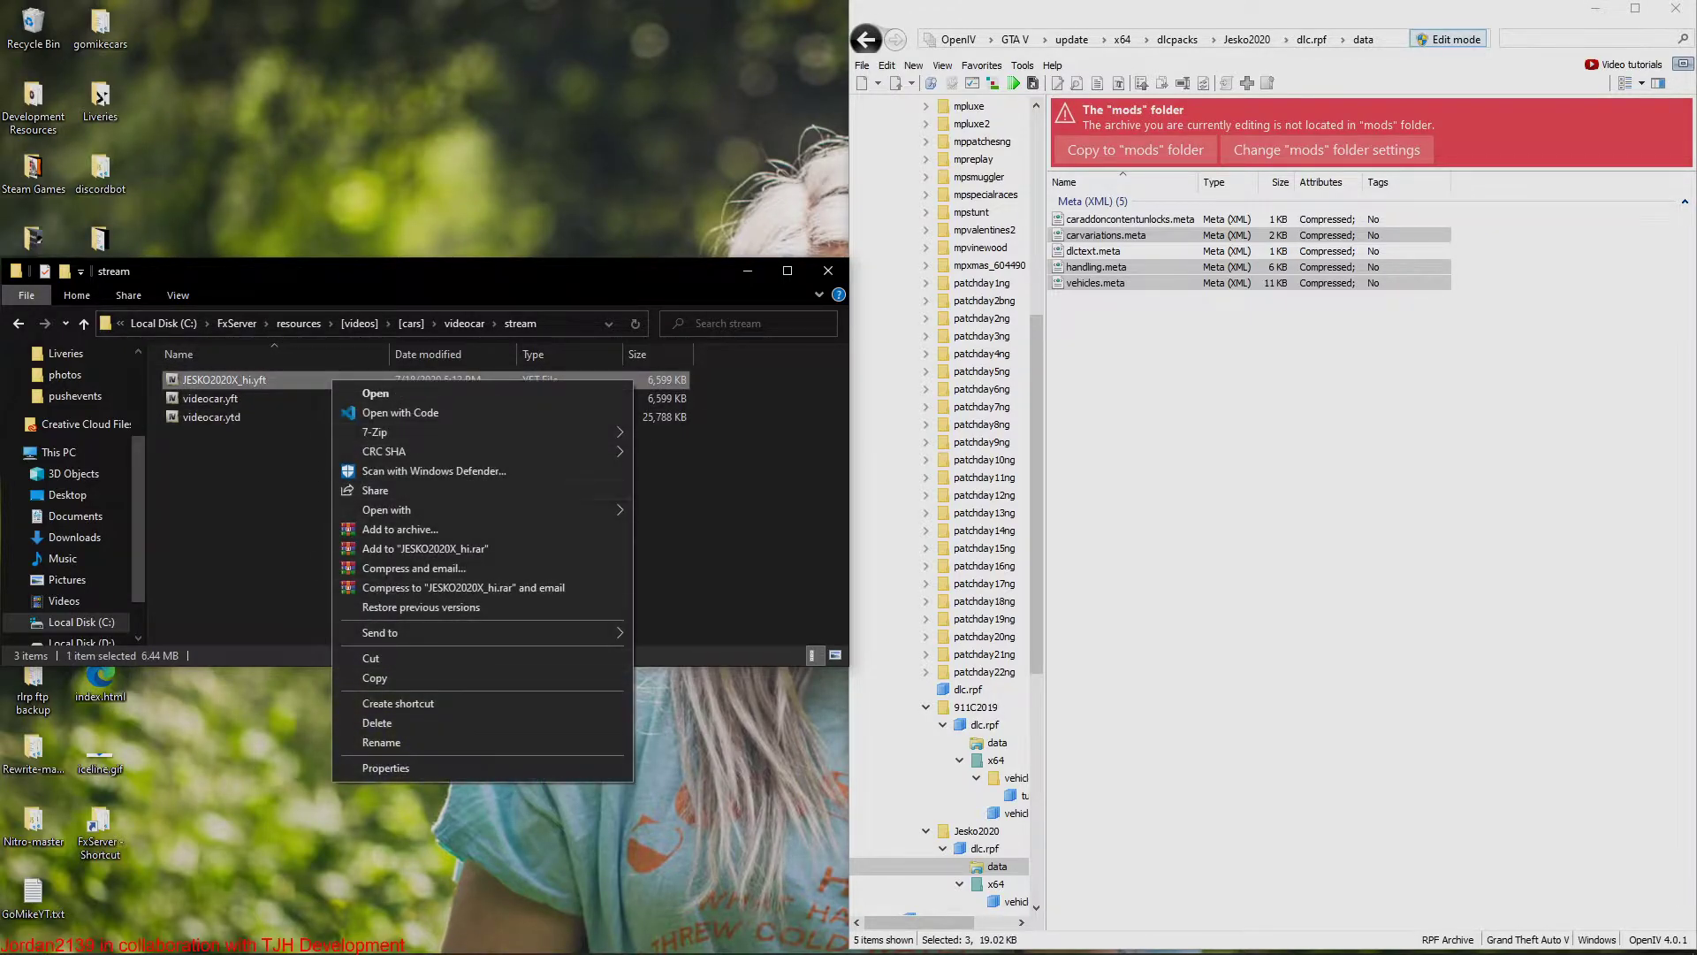
{"action": "left_click", "coordinate": [381, 742]}
{"action": "left_click", "coordinate": [248, 380]}
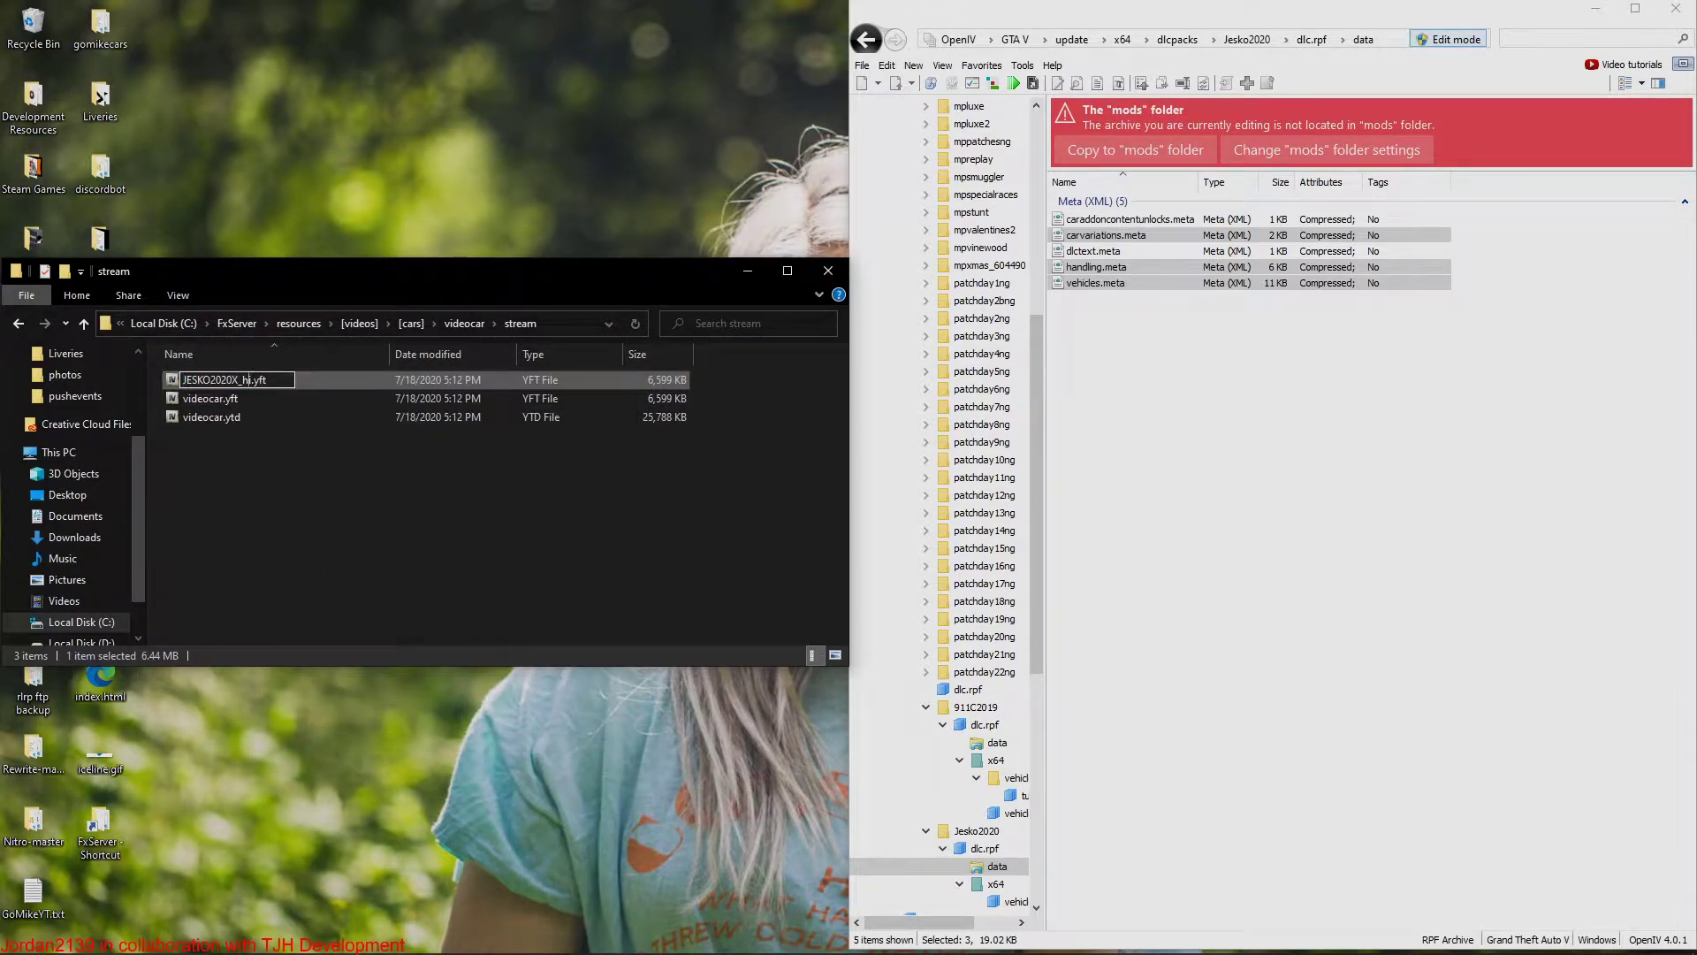
{"action": "left_click_drag", "start_coordinate": [239, 379], "coordinate": [183, 379]}
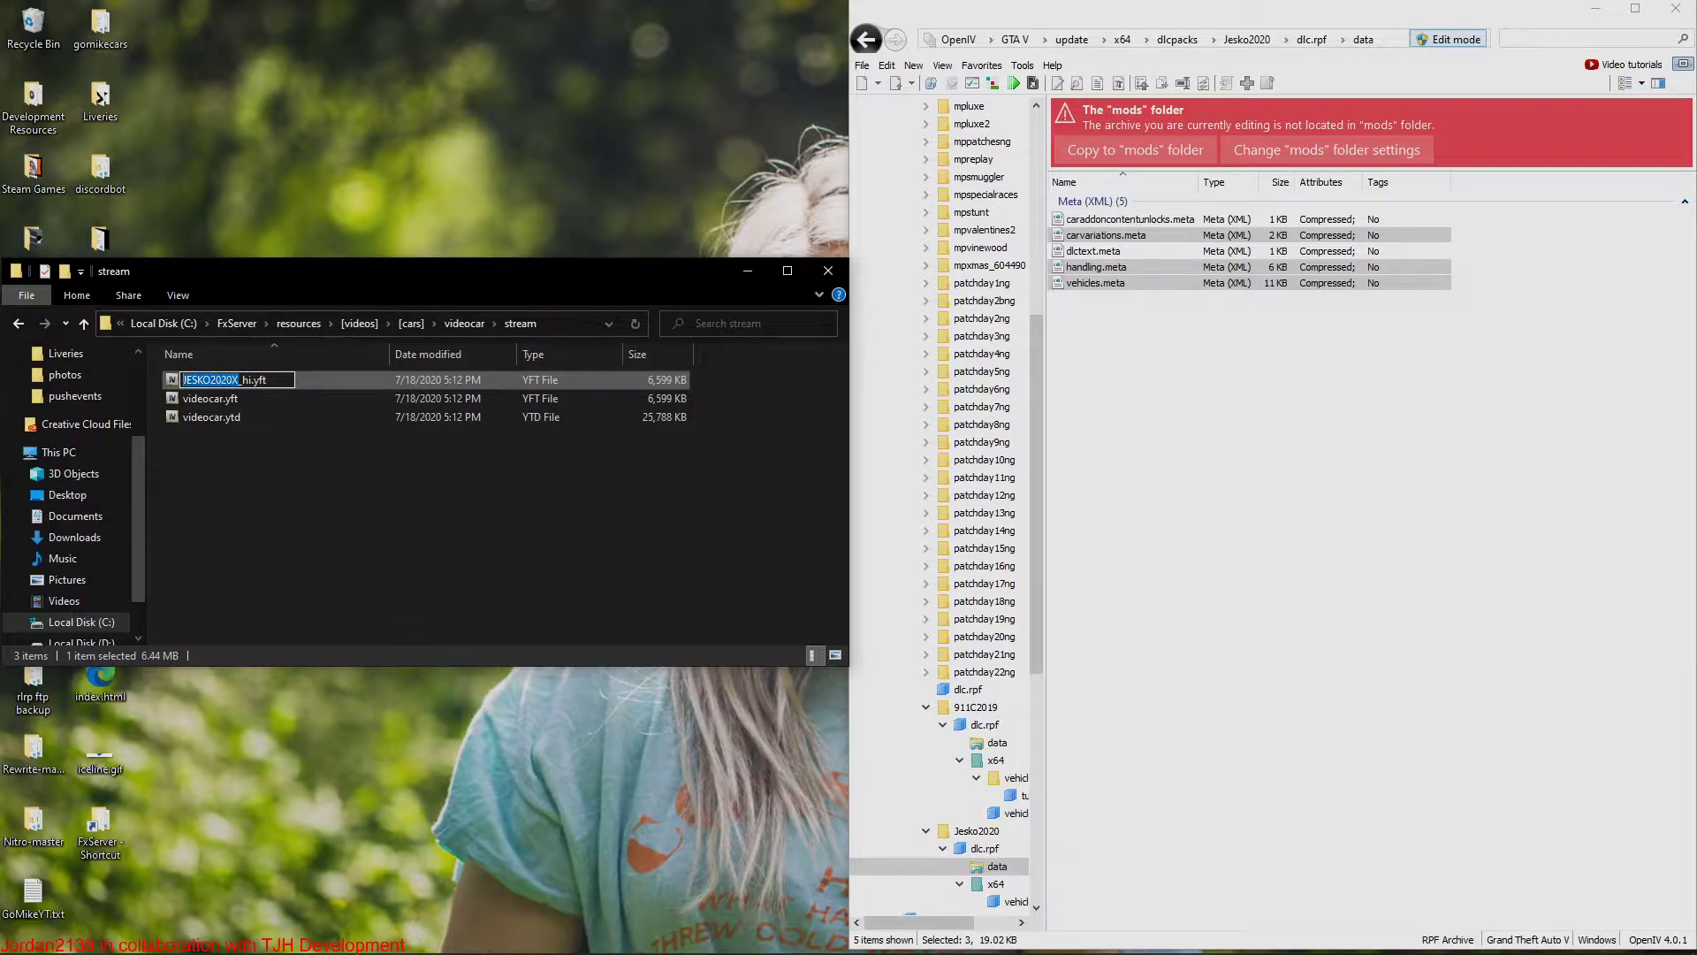
{"action": "type", "text": "vi"}
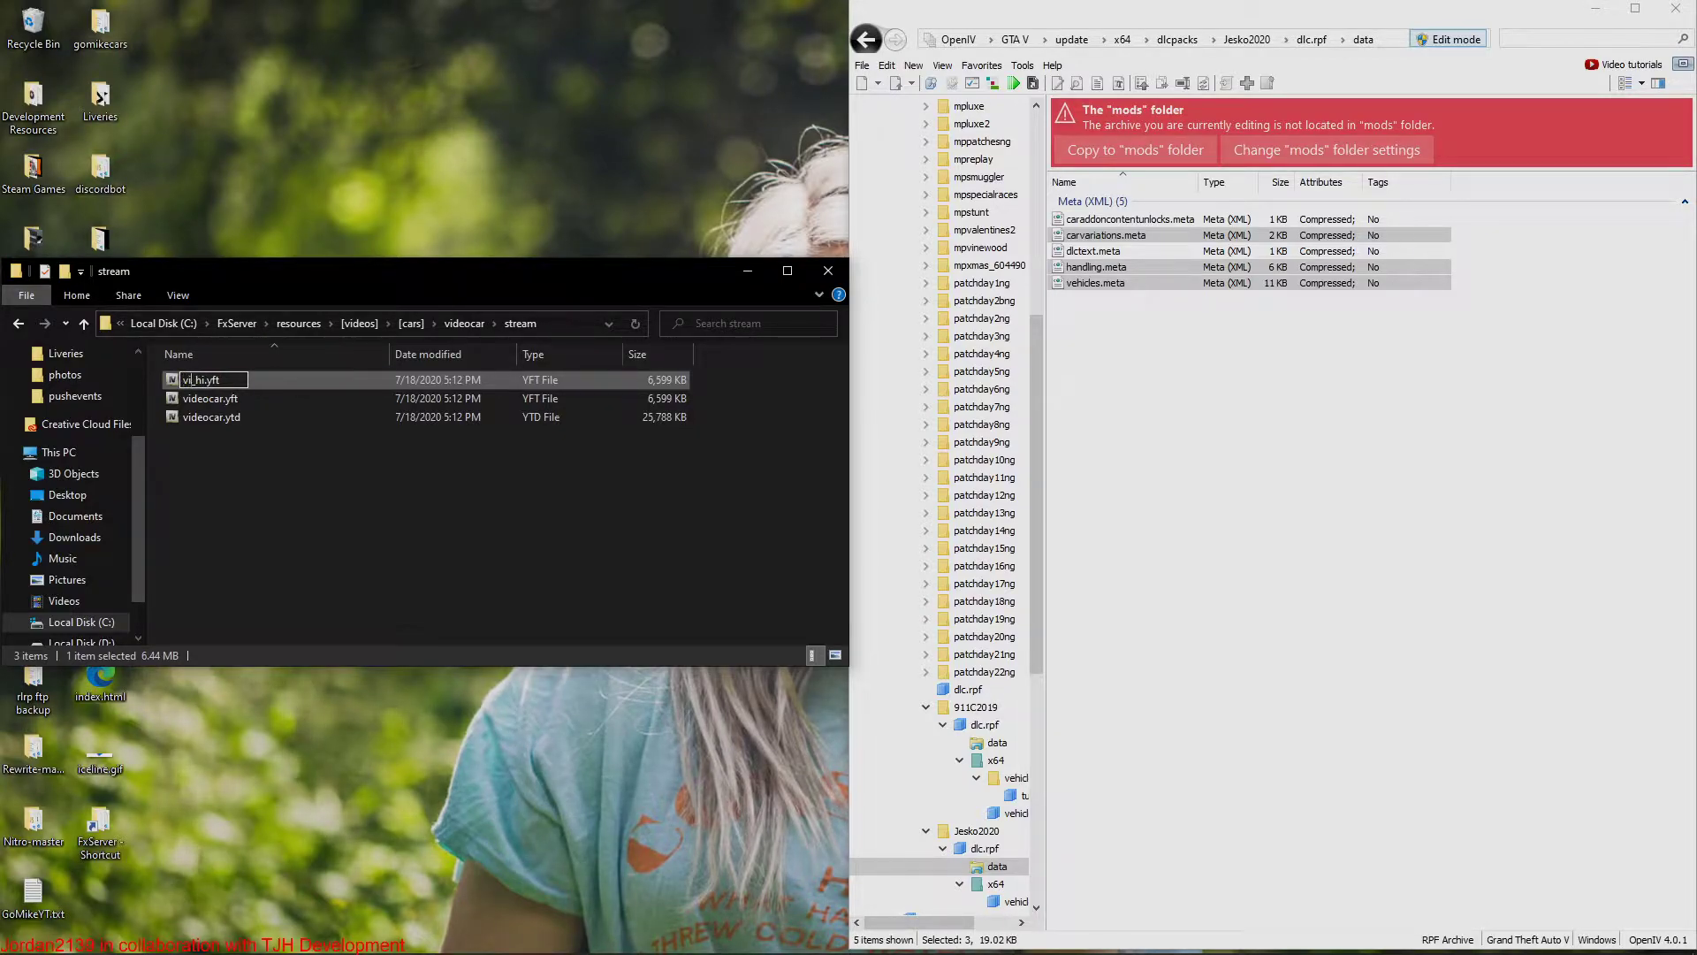
{"action": "type", "text": "deocar"}
{"action": "key", "text": "Return"}
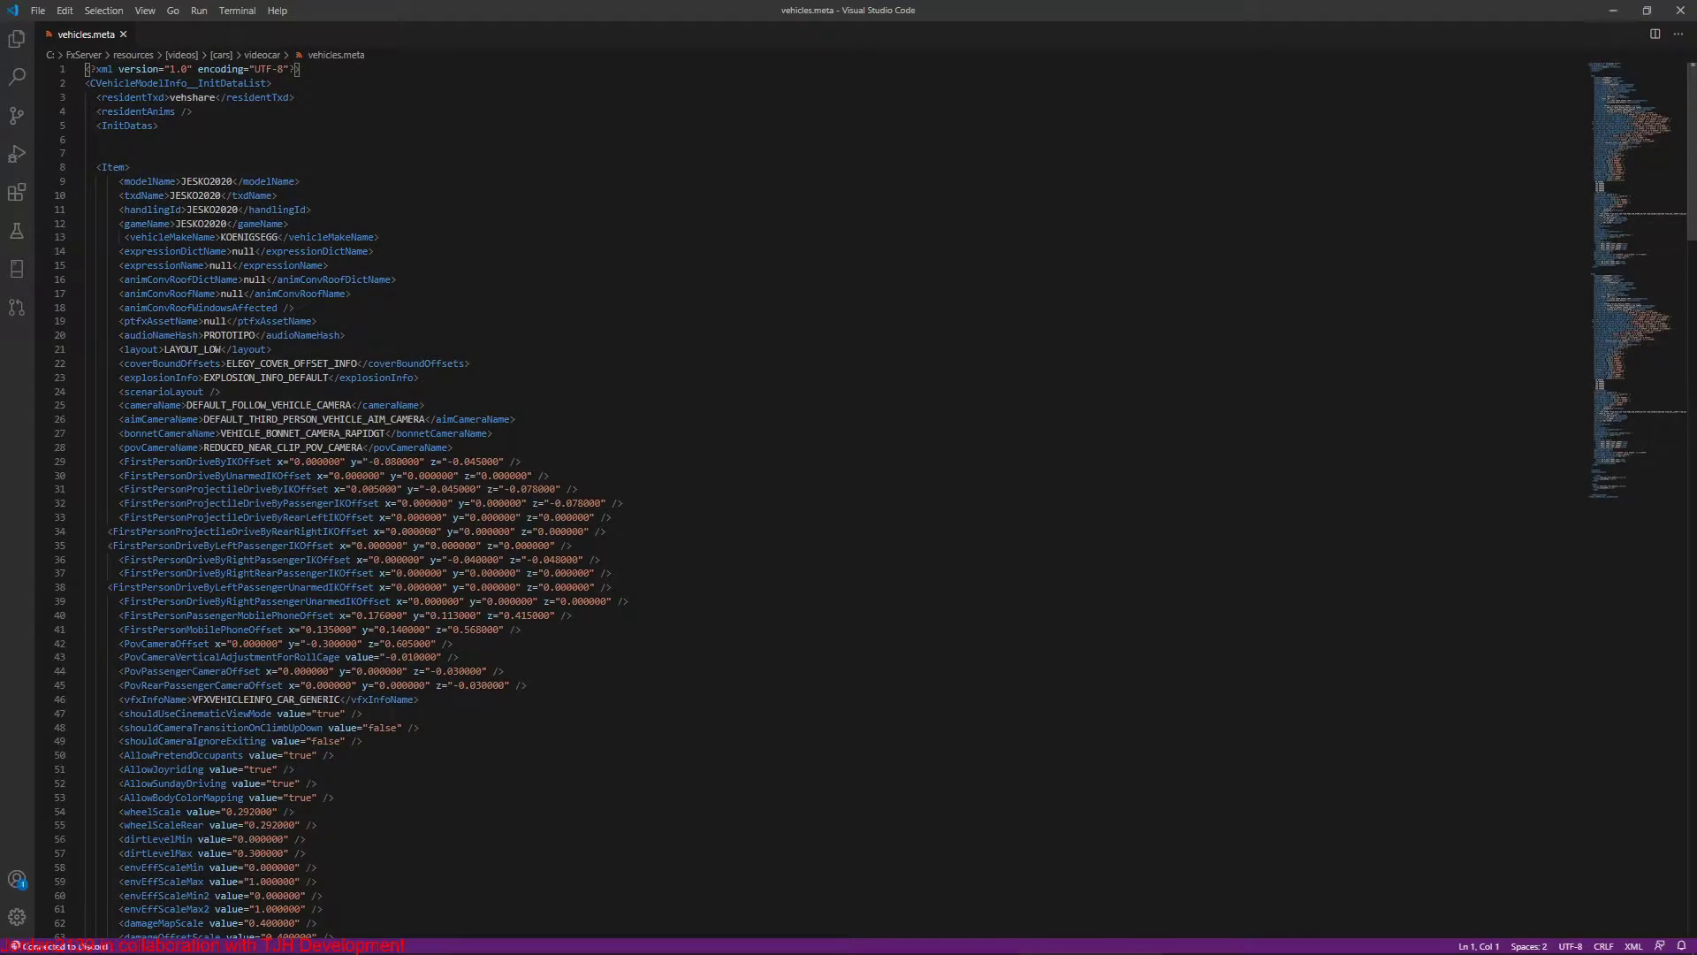
Step: In vehicles.meta, set both the modelName and the txdName of the first vehicle item to videocar
{"action": "left_click_drag", "start_coordinate": [142, 181], "coordinate": [164, 182]}
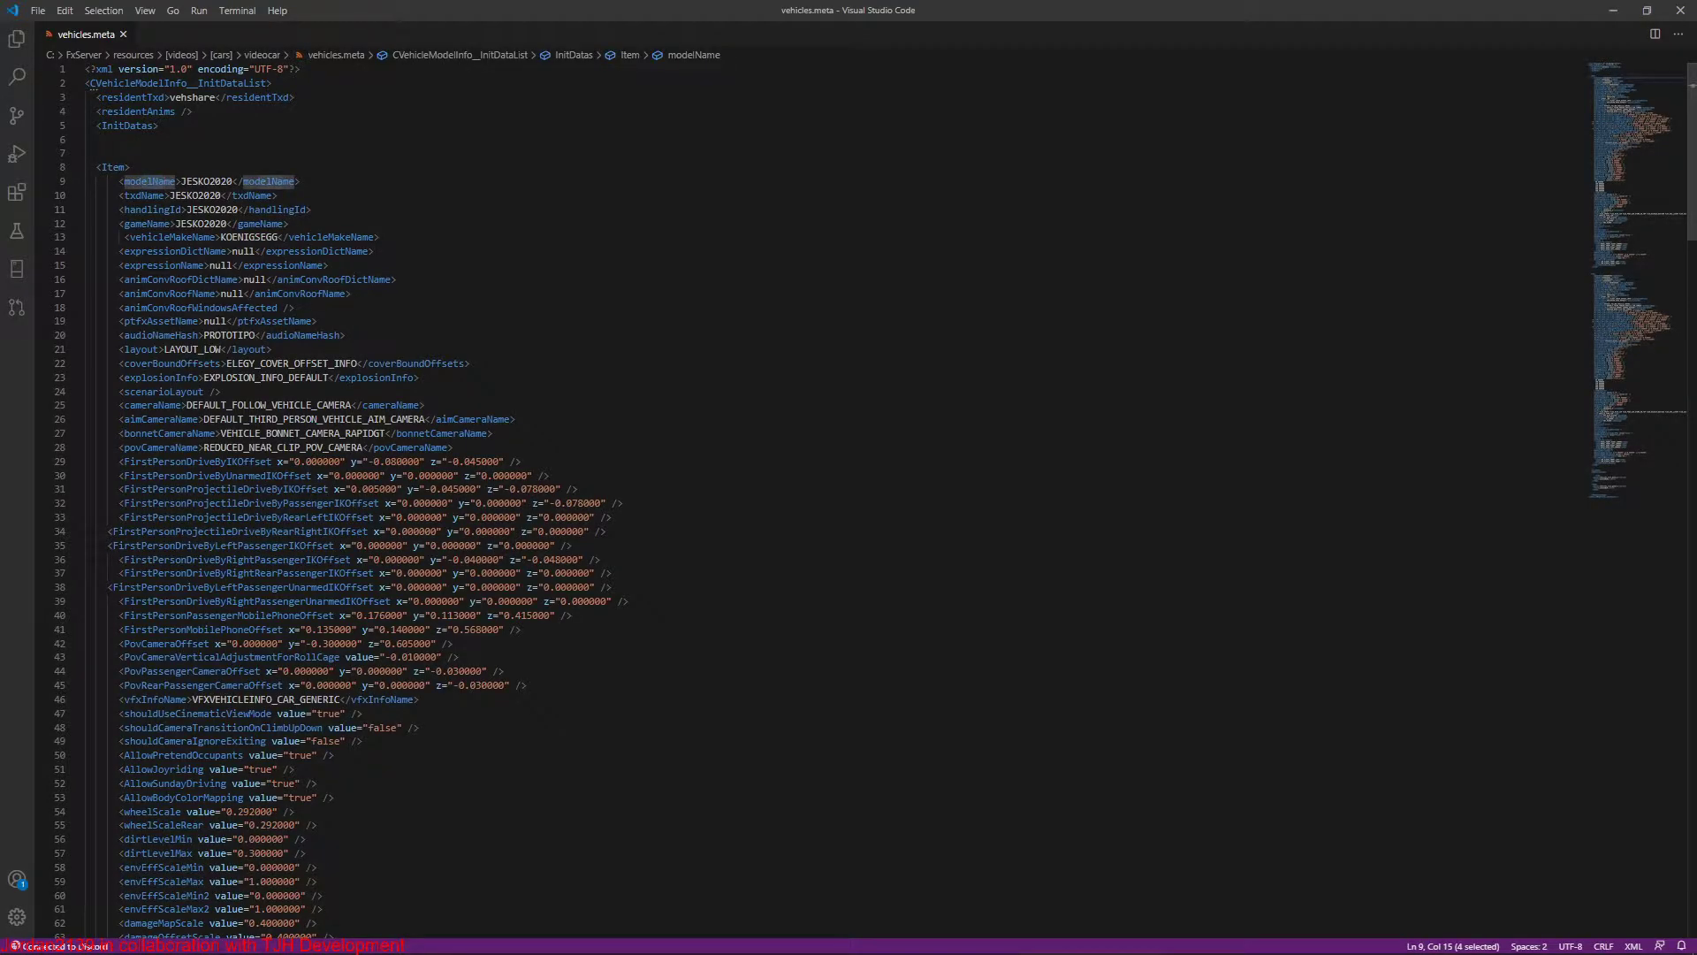
{"action": "double_click", "coordinate": [206, 181]}
{"action": "type", "text": "videocar"}
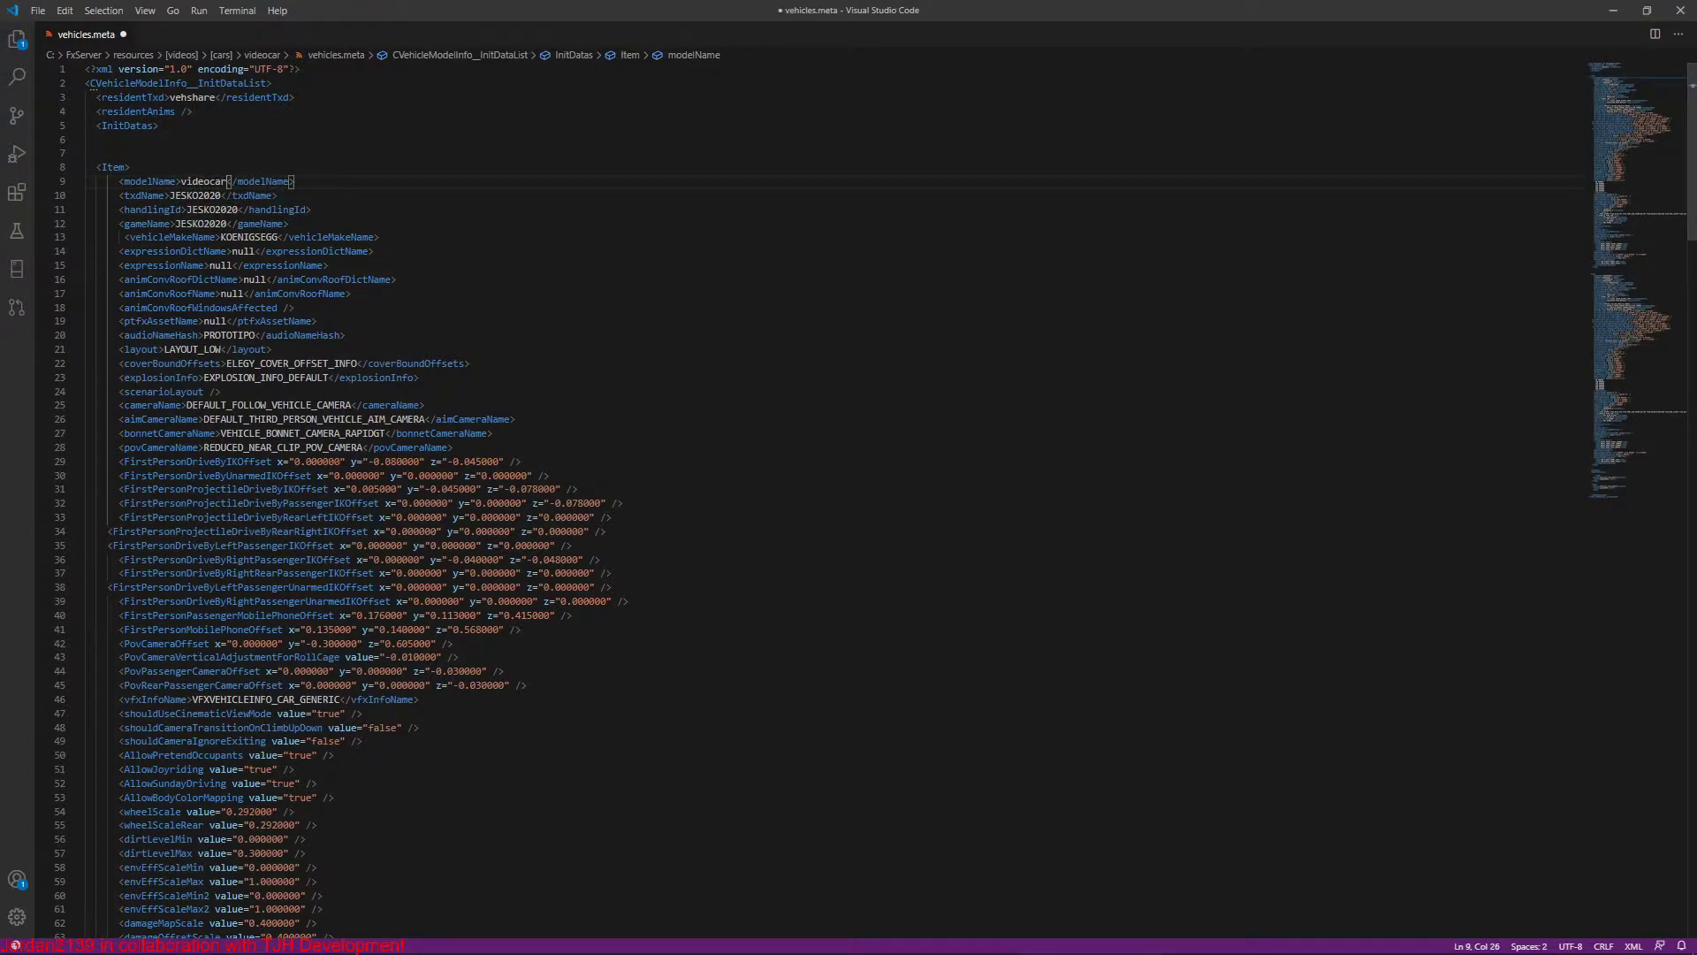
{"action": "left_click_drag", "start_coordinate": [226, 181], "coordinate": [187, 182]}
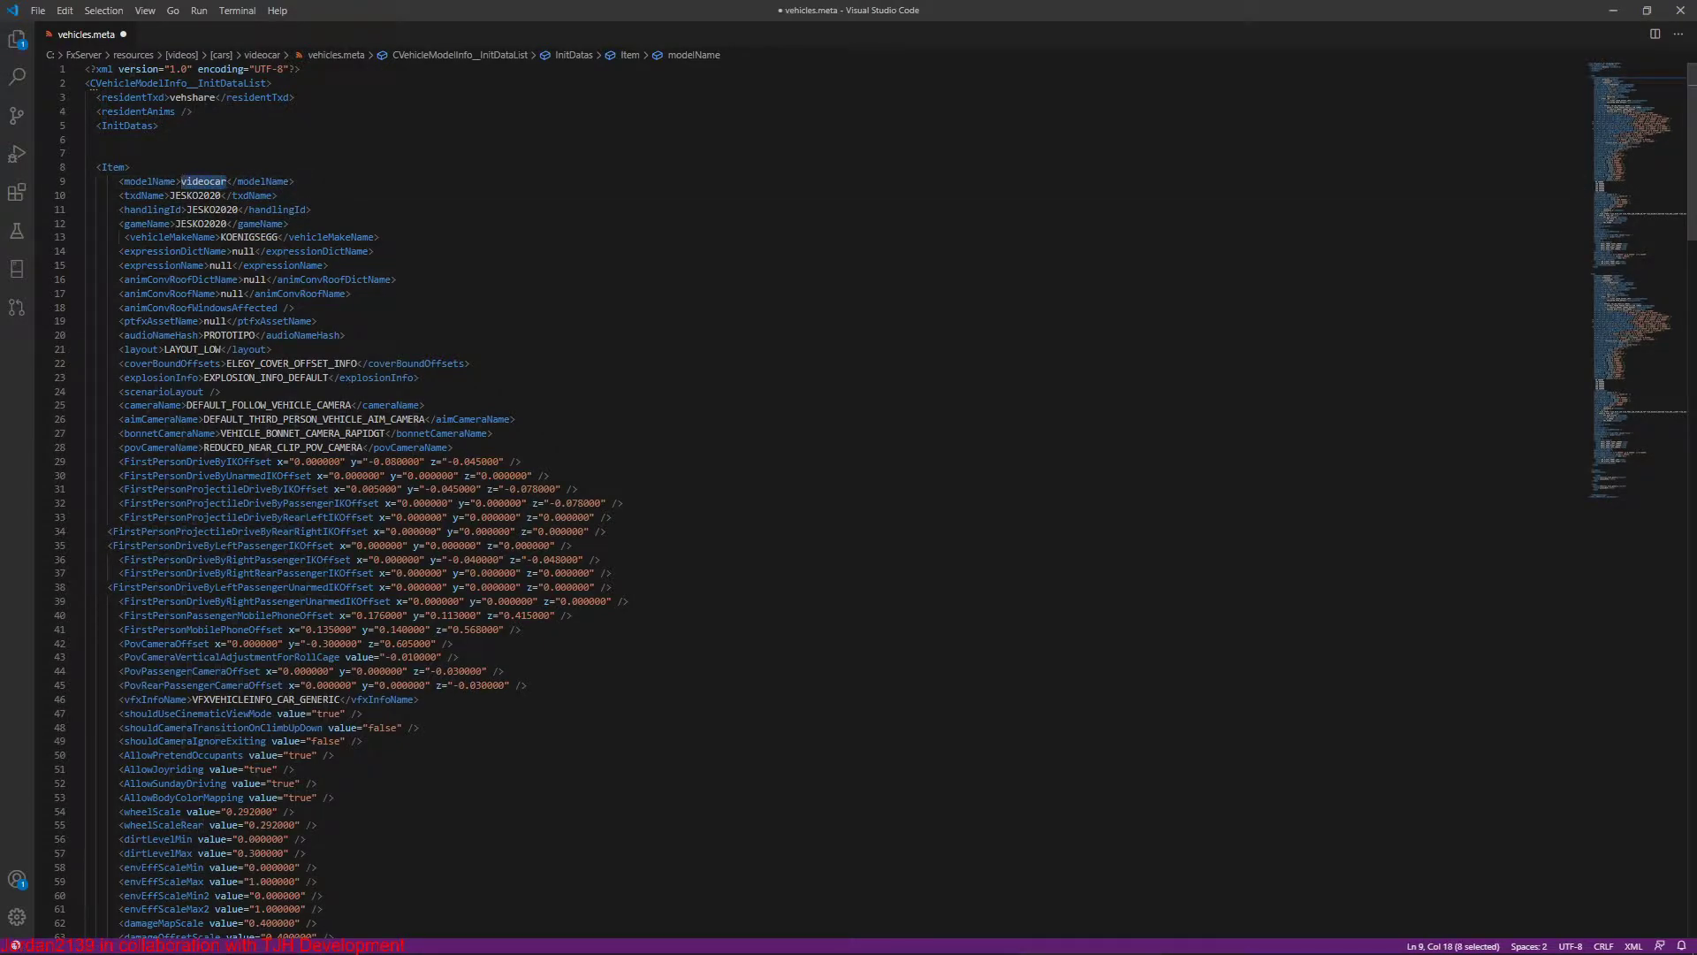
{"action": "key", "text": "ctrl+c"}
{"action": "double_click", "coordinate": [195, 196]}
{"action": "key", "text": "ctrl+v"}
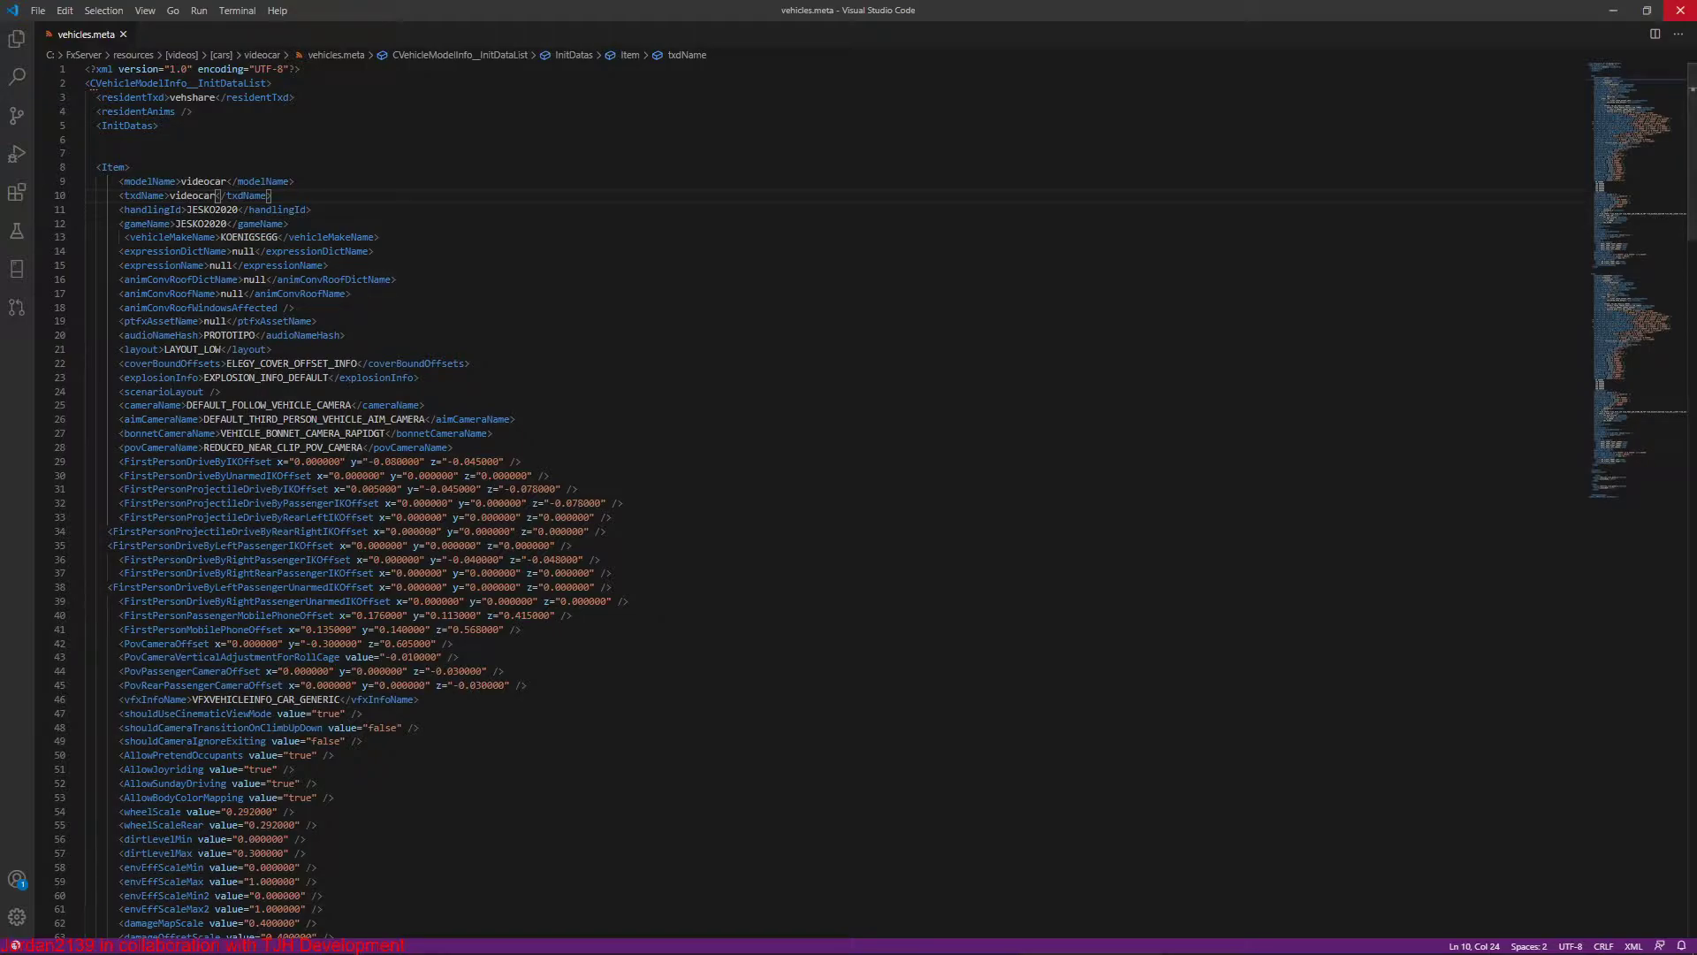
{"action": "scroll", "coordinate": [849, 500], "scroll_direction": "down", "scroll_amount": 20}
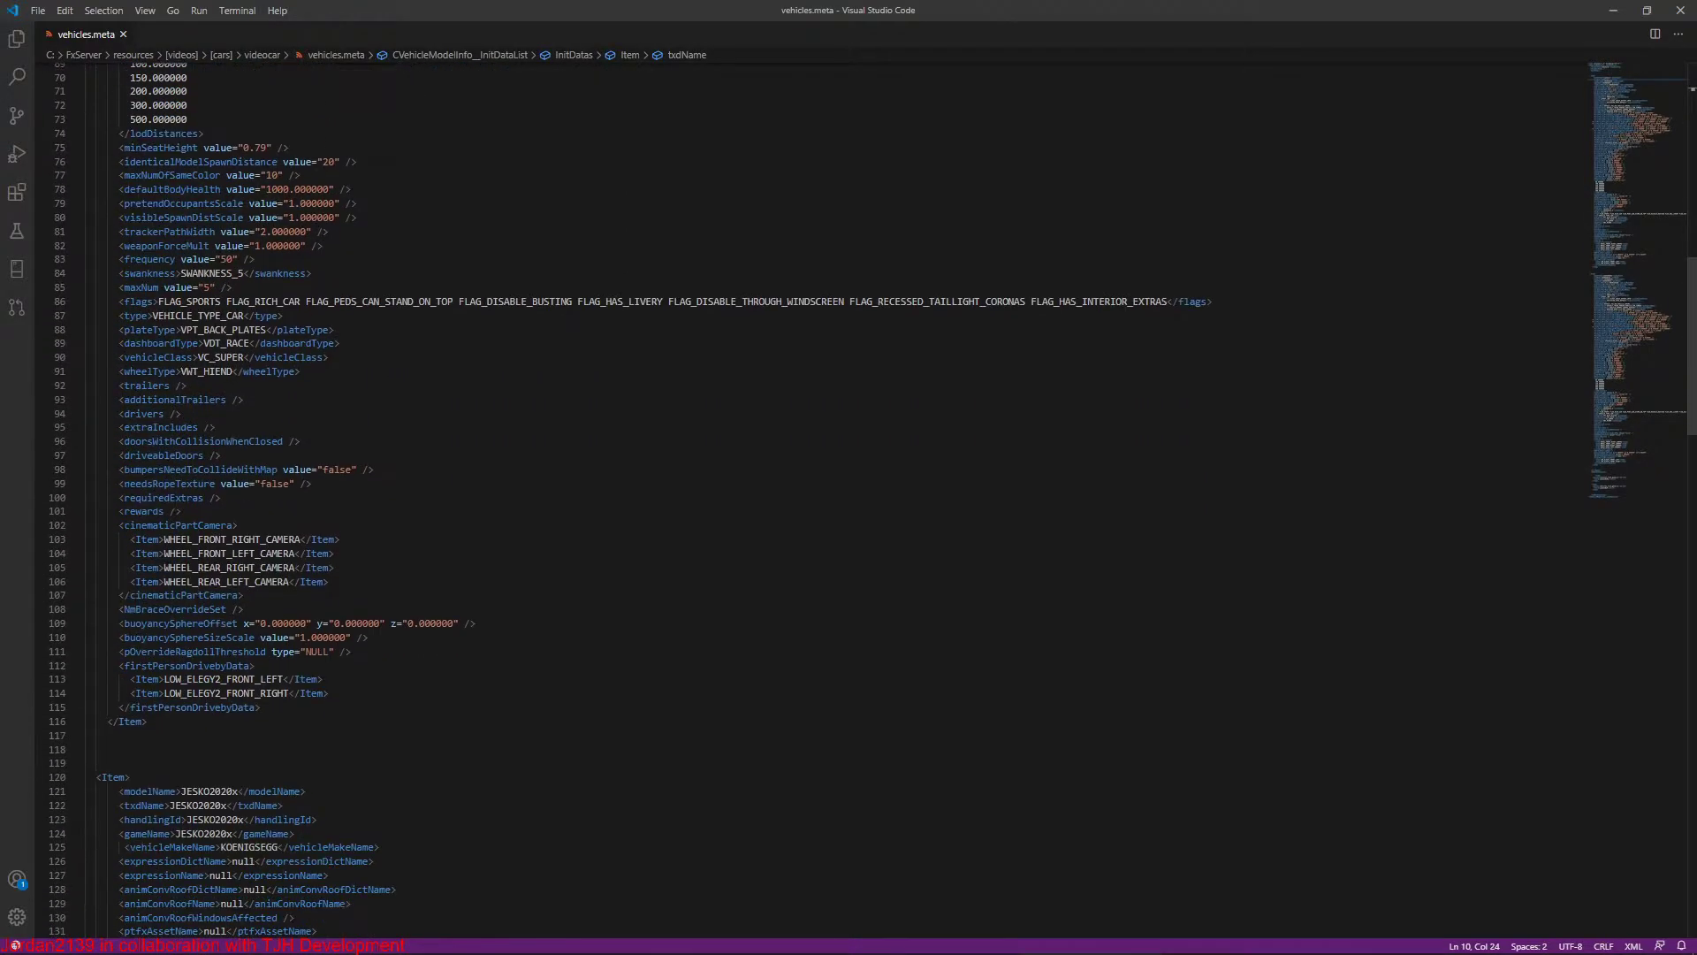
Step: In vehicles.meta, set both the modelName and the txdName of the second vehicle item to videocar
{"action": "scroll", "coordinate": [848, 499], "scroll_direction": "down", "scroll_amount": 4}
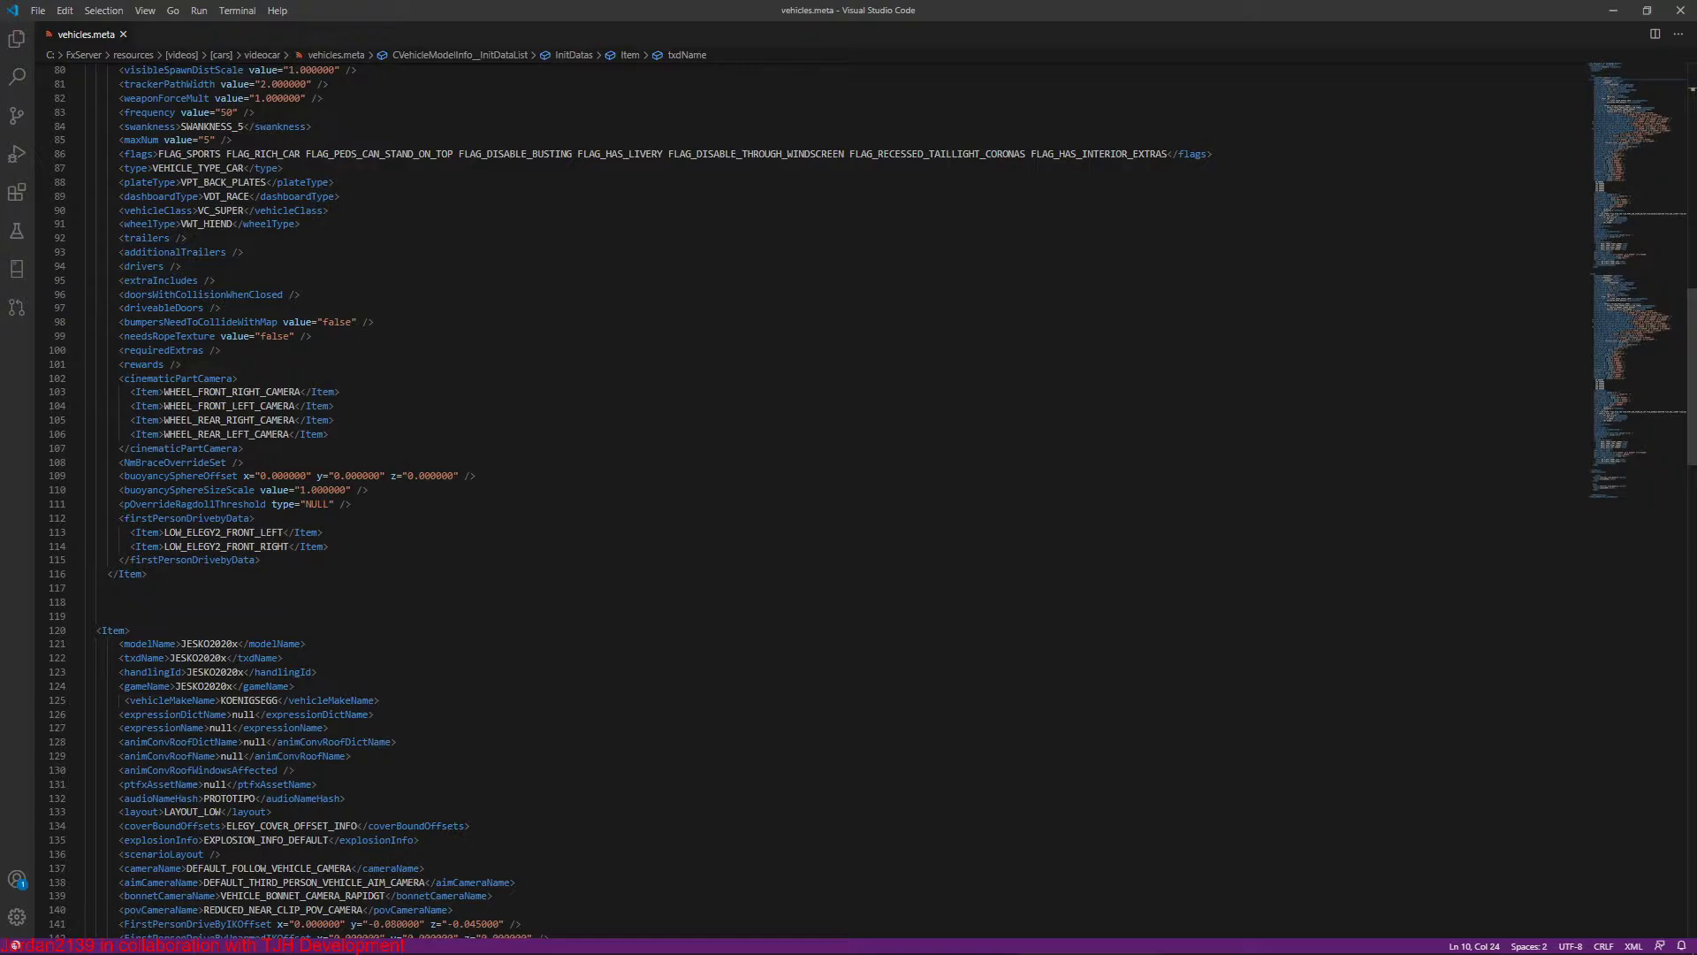
{"action": "double_click", "coordinate": [209, 644]}
{"action": "key", "text": "ctrl+v"}
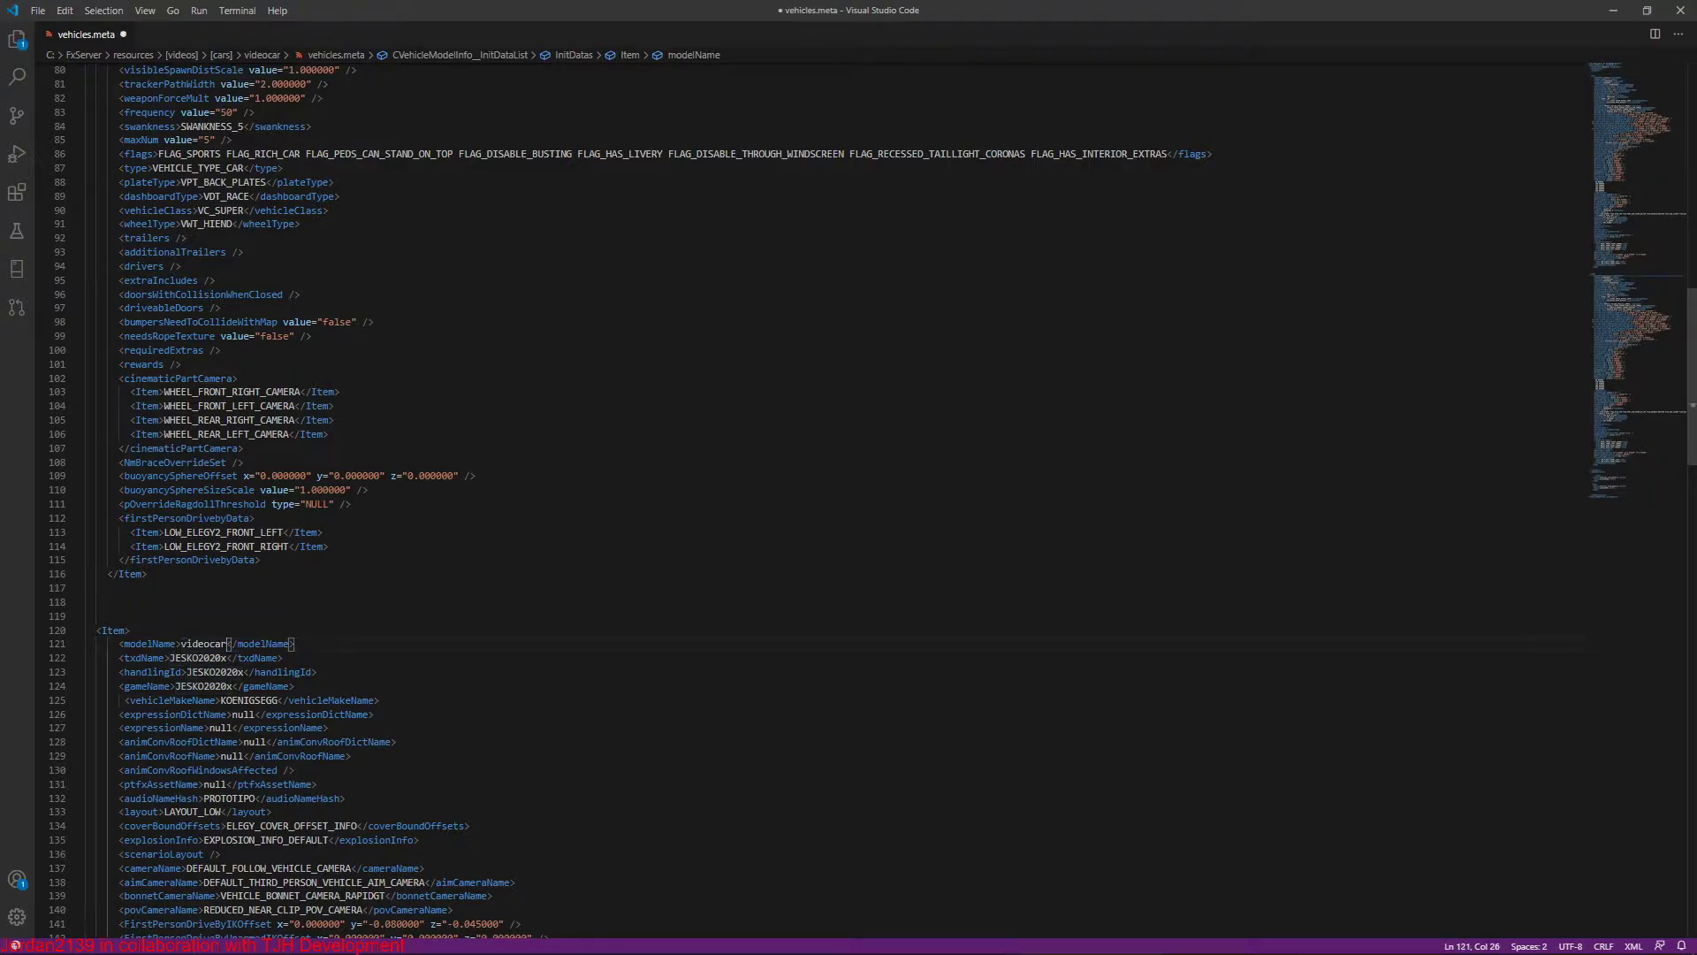
{"action": "double_click", "coordinate": [196, 658]}
{"action": "key", "text": "ctrl+v"}
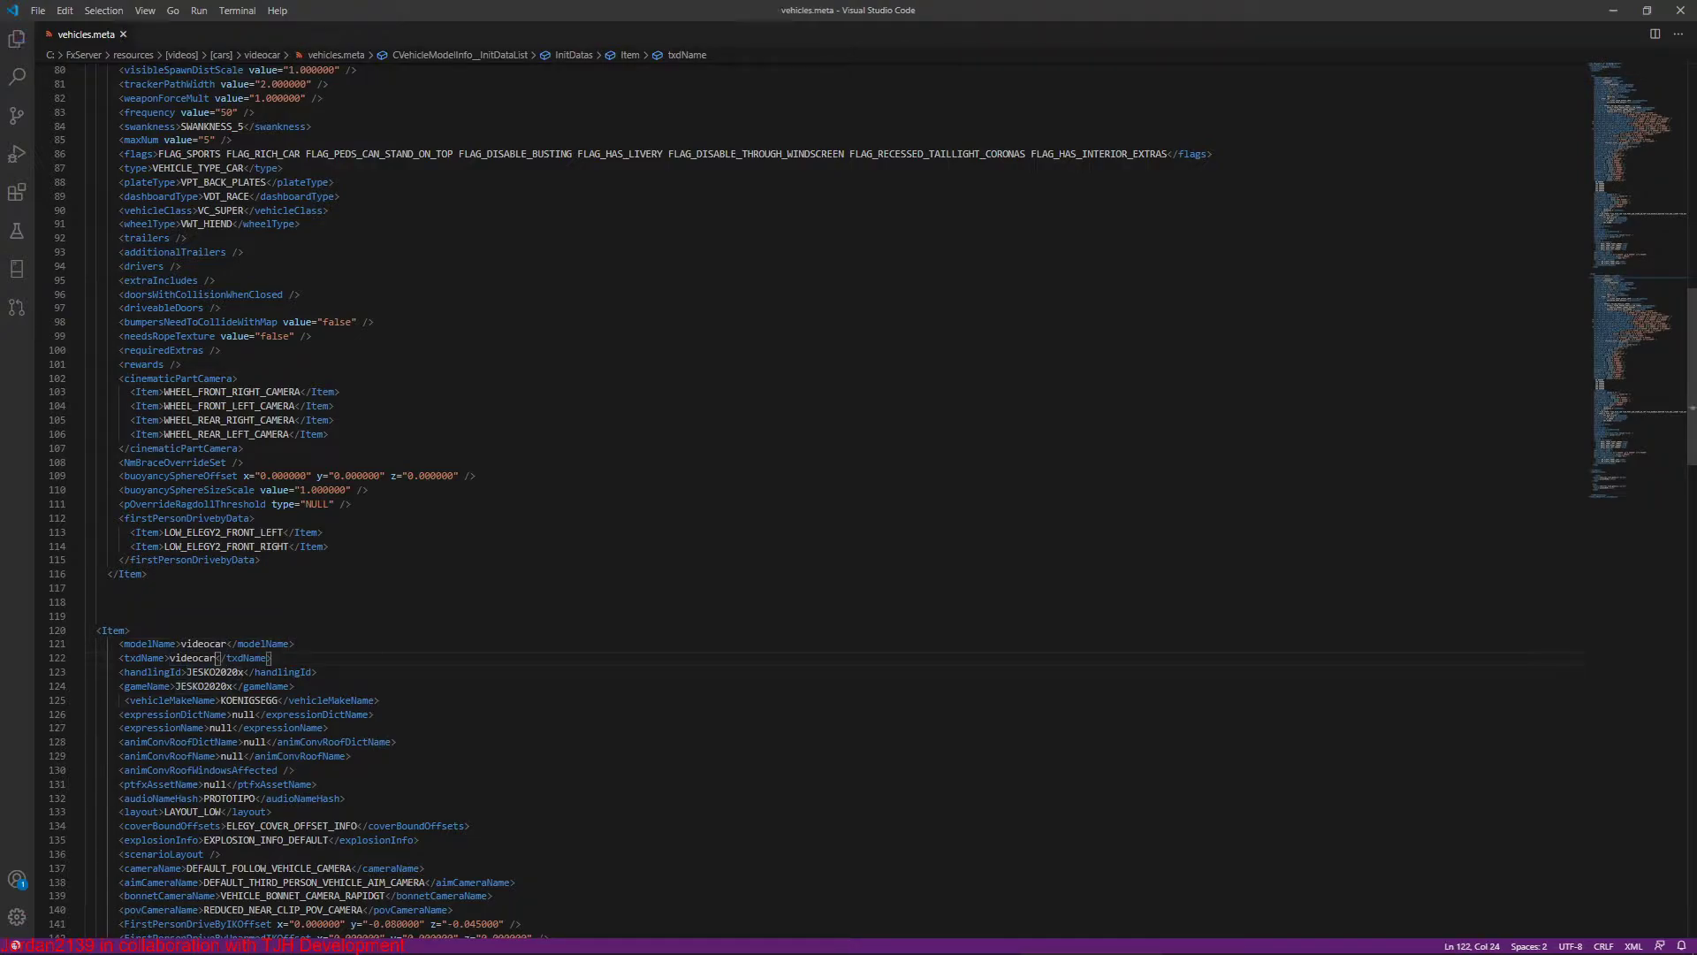
Step: Delete the entire first vehicle item from InitDatas in vehicles.meta, along with the blank lines above the remaining item
{"action": "left_click_drag", "start_coordinate": [148, 576], "coordinate": [86, 167]}
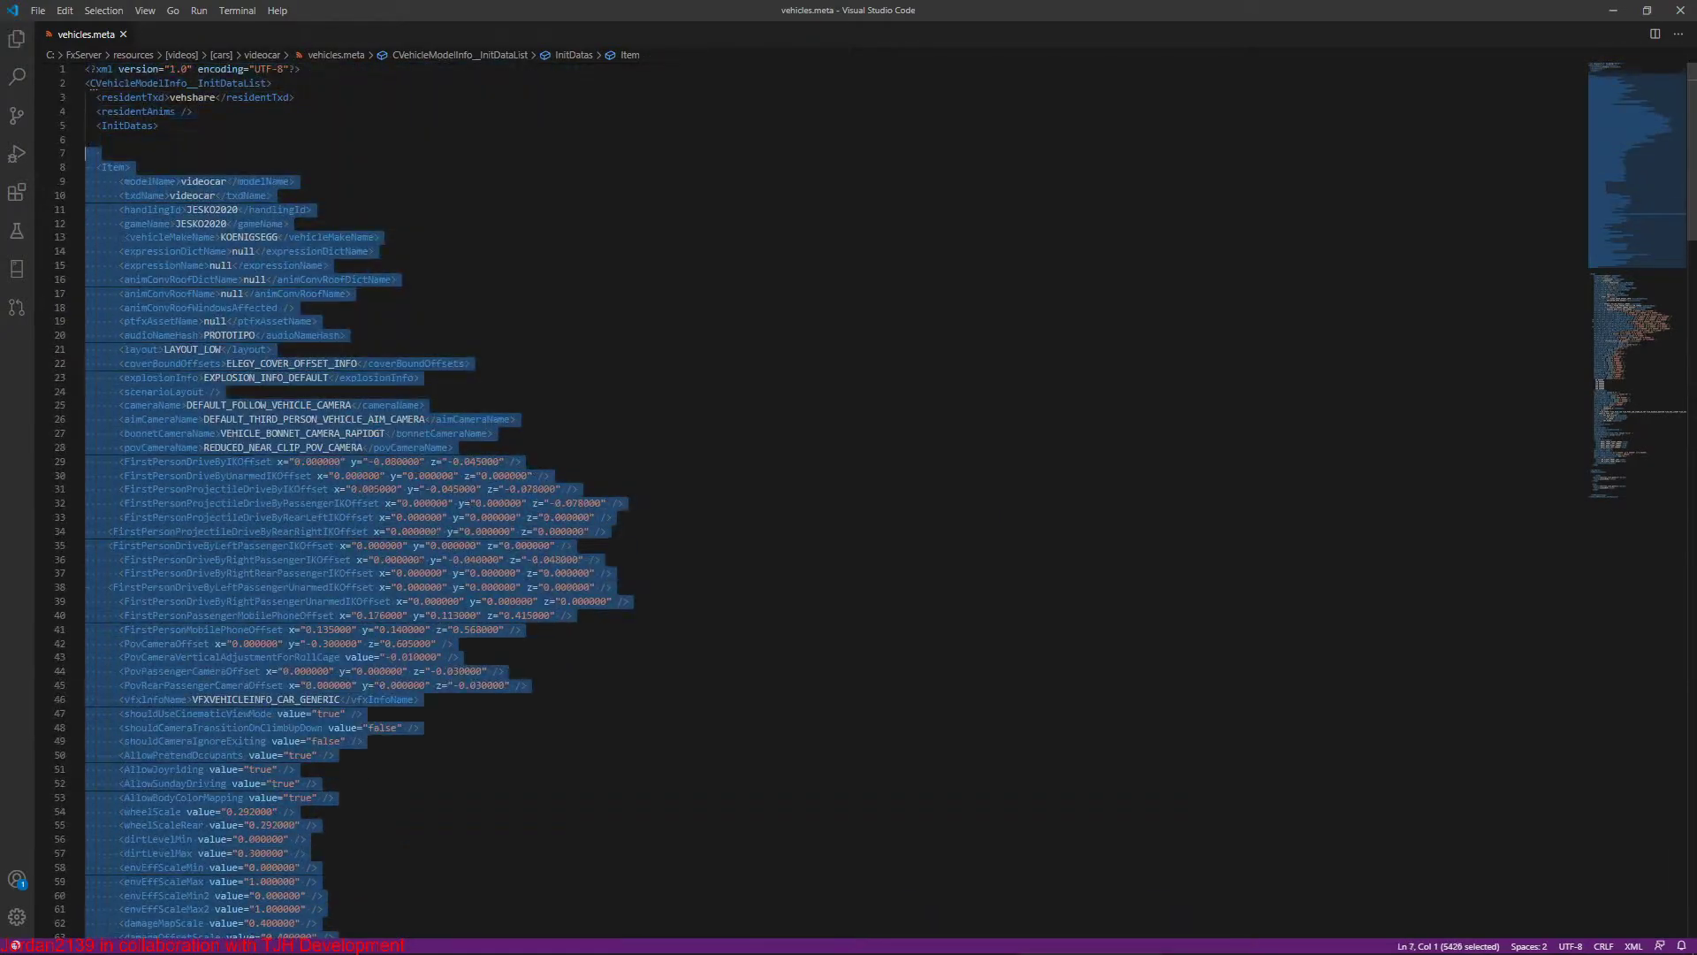
{"action": "key", "text": "Delete"}
{"action": "key", "text": "BackSpace"}
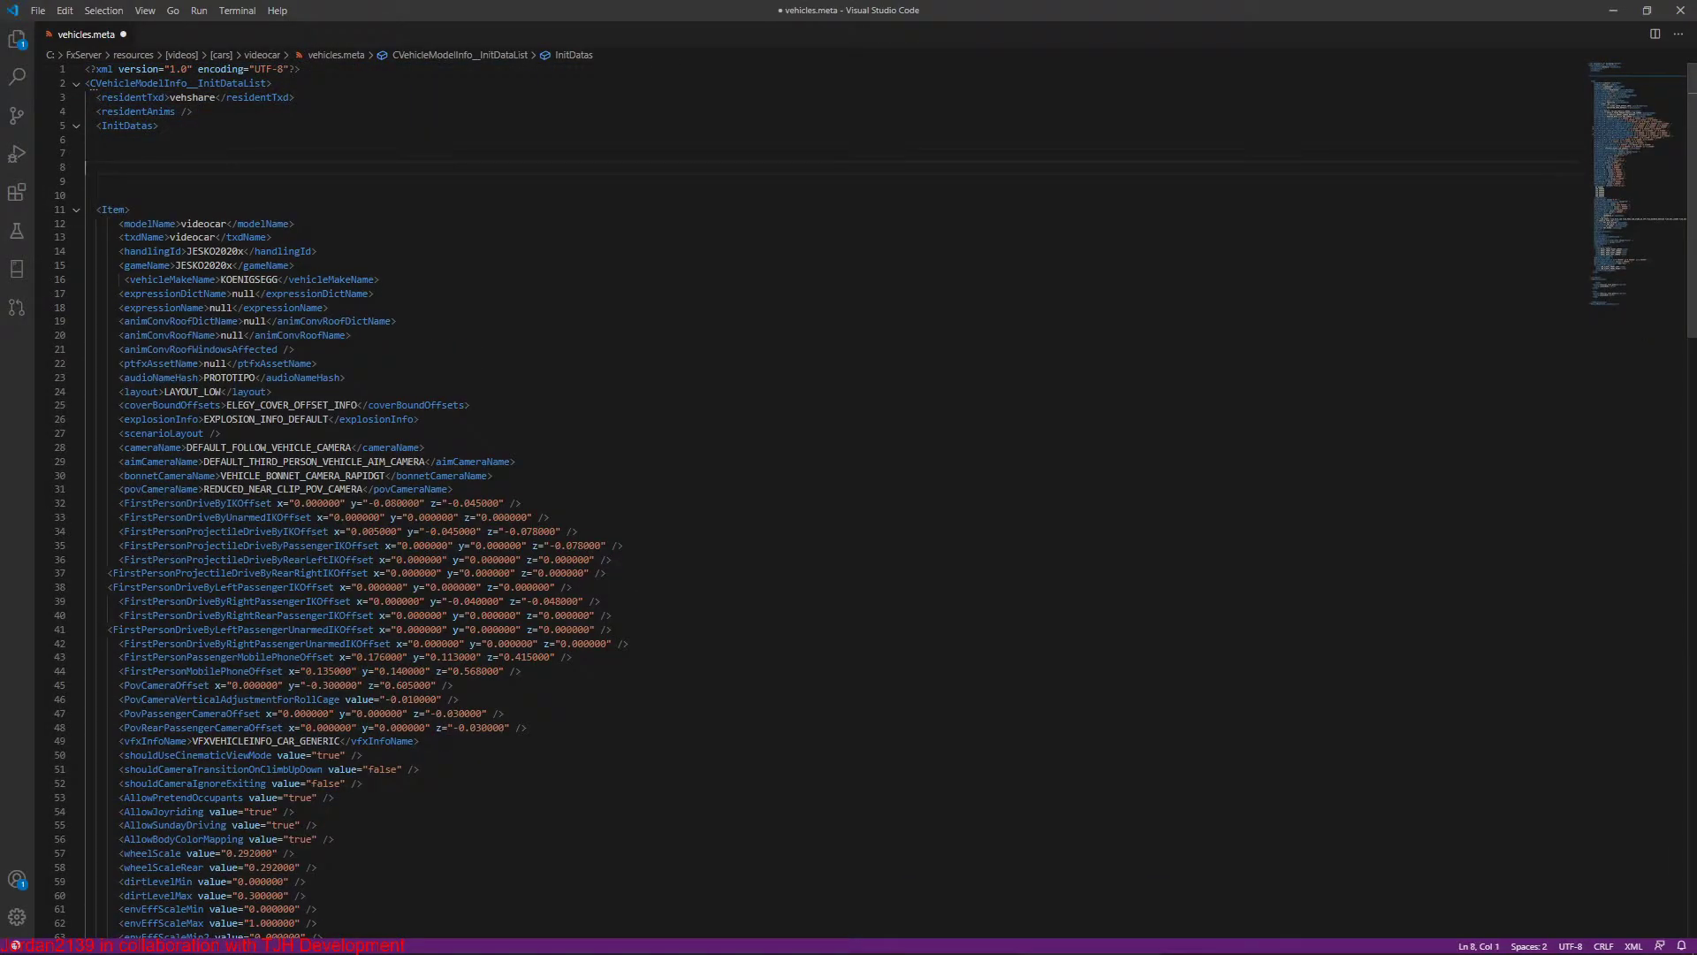
{"action": "key", "text": "BackSpace"}
{"action": "key", "text": "BackSpace"}
{"action": "key", "text": "BackSpace"}
{"action": "key", "text": "BackSpace"}
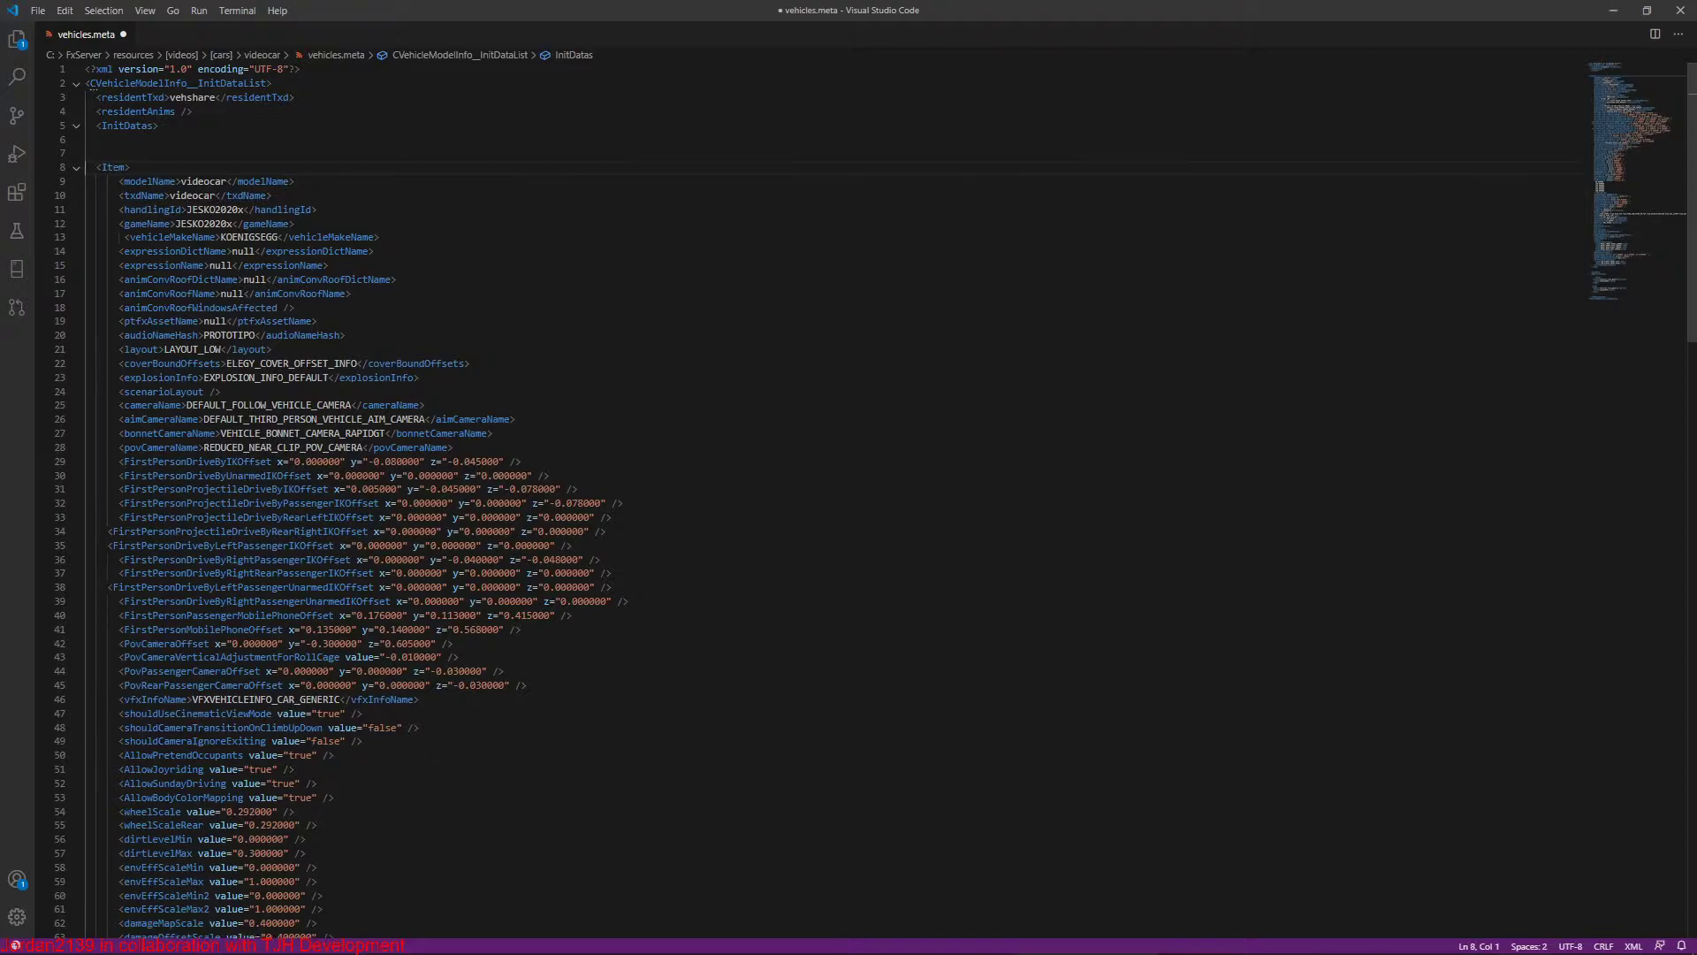
{"action": "key", "text": "Delete"}
Step: Delete the jesko2020 item from txdRelationships in vehicles.meta and remove the blank lines it leaves
{"action": "scroll", "coordinate": [849, 495], "scroll_direction": "down", "scroll_amount": 15}
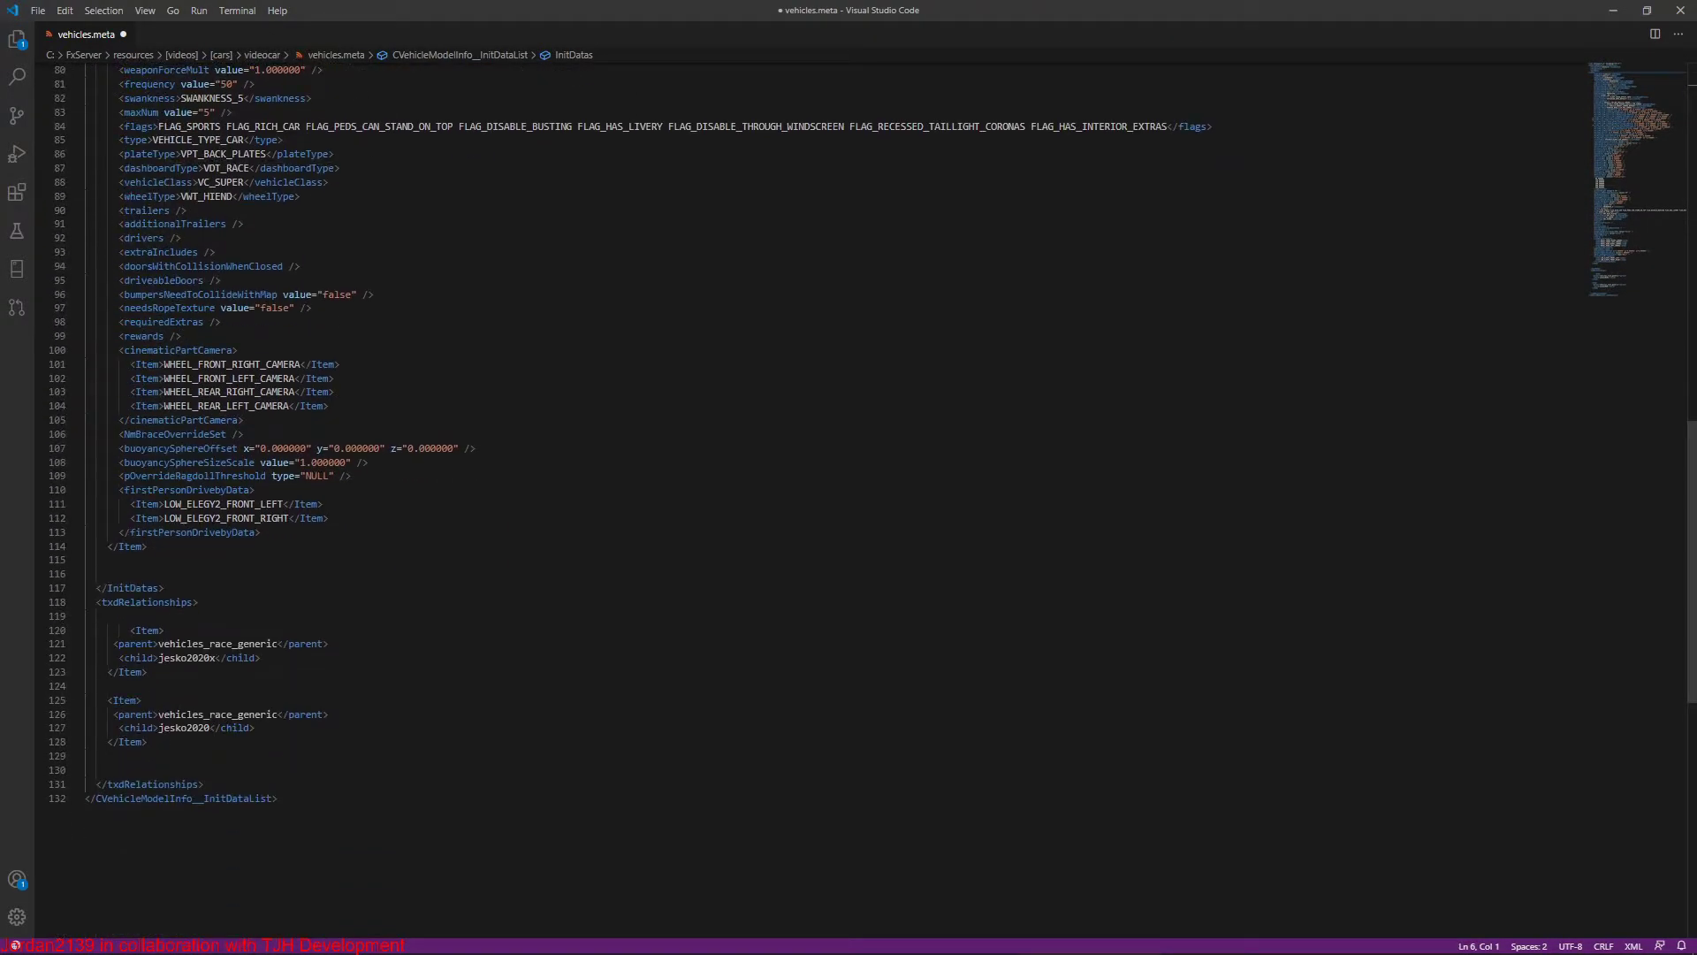
{"action": "left_click_drag", "start_coordinate": [96, 602], "coordinate": [147, 742]}
{"action": "left_click", "coordinate": [143, 700]}
{"action": "key", "text": "BackSpace"}
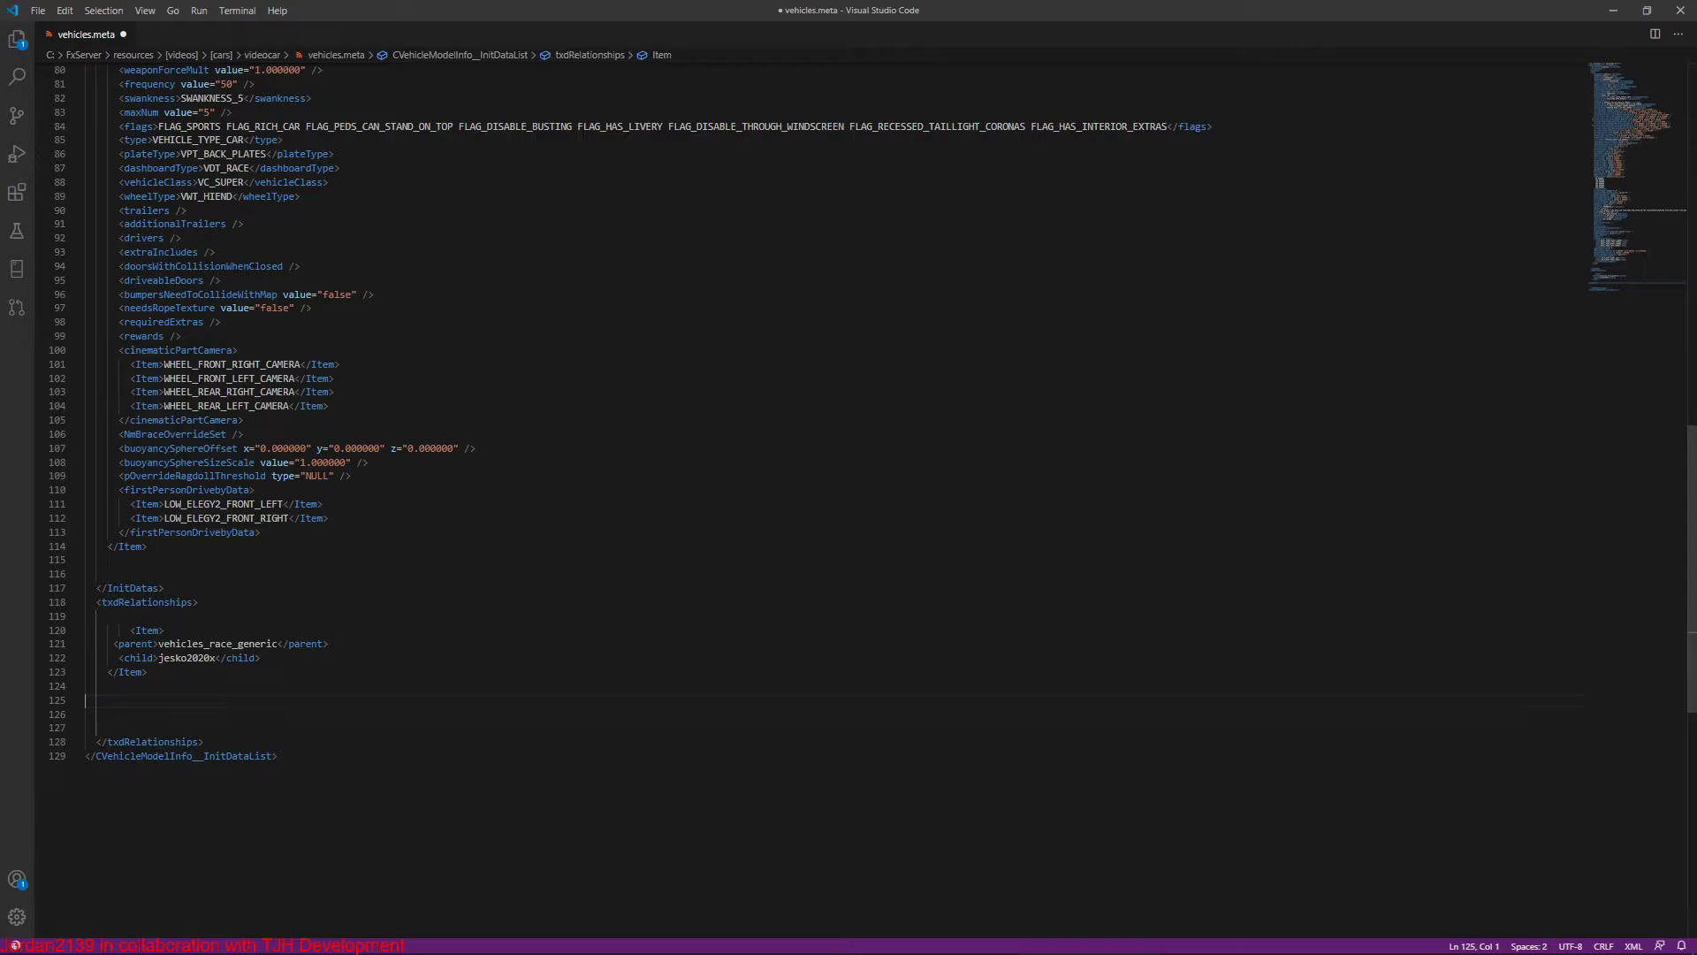
{"action": "key", "text": "BackSpace"}
{"action": "key", "text": "BackSpace"}
{"action": "key", "text": "BackSpace"}
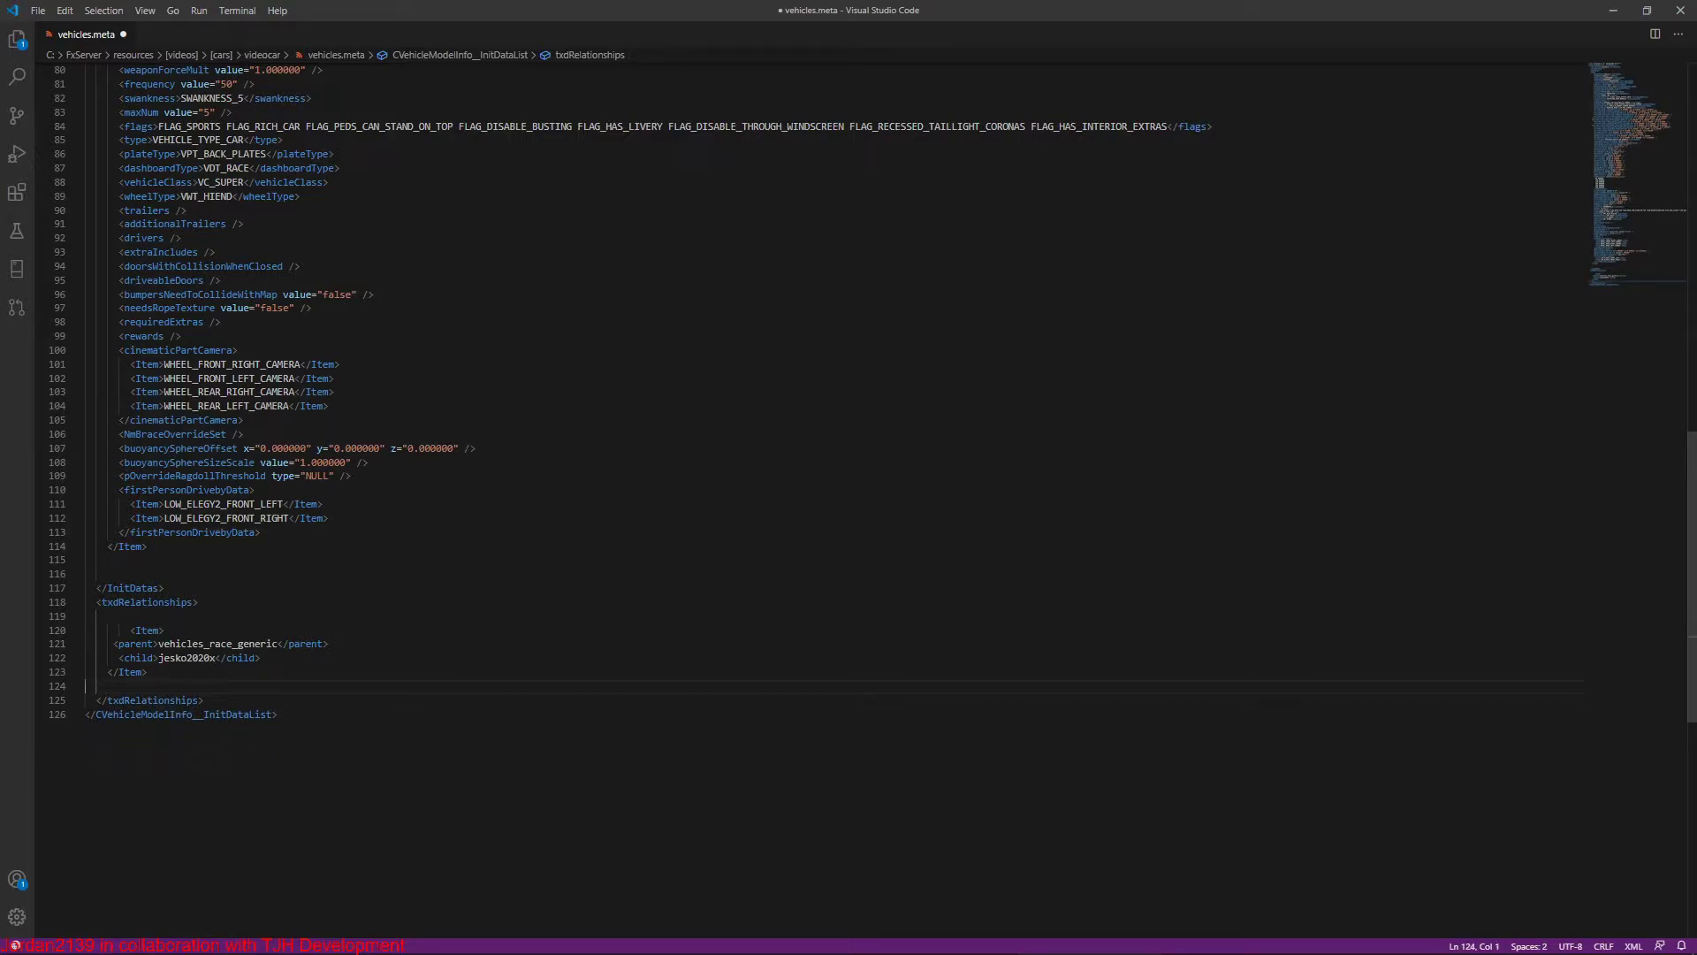
{"action": "key", "text": "BackSpace"}
Step: Set the child name in the remaining txdRelationships item to videocar, save vehicles.meta and close the editor
{"action": "double_click", "coordinate": [187, 657]}
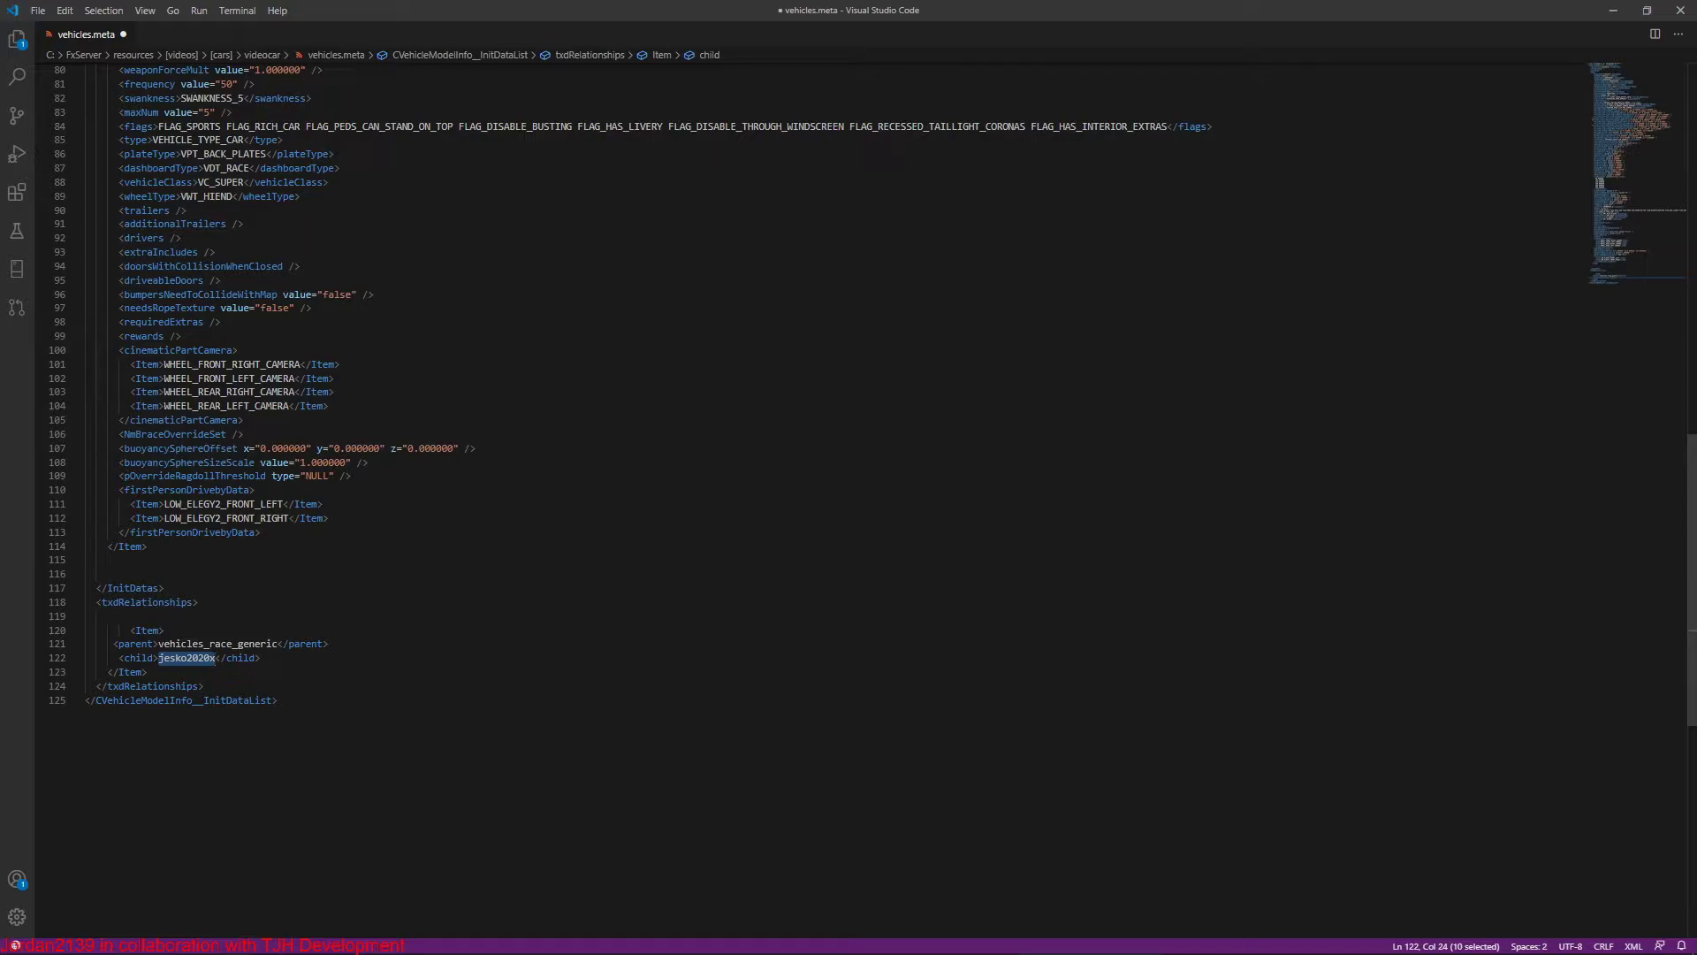
{"action": "type", "text": "videocar"}
{"action": "scroll", "coordinate": [849, 495], "scroll_direction": "up", "scroll_amount": 20}
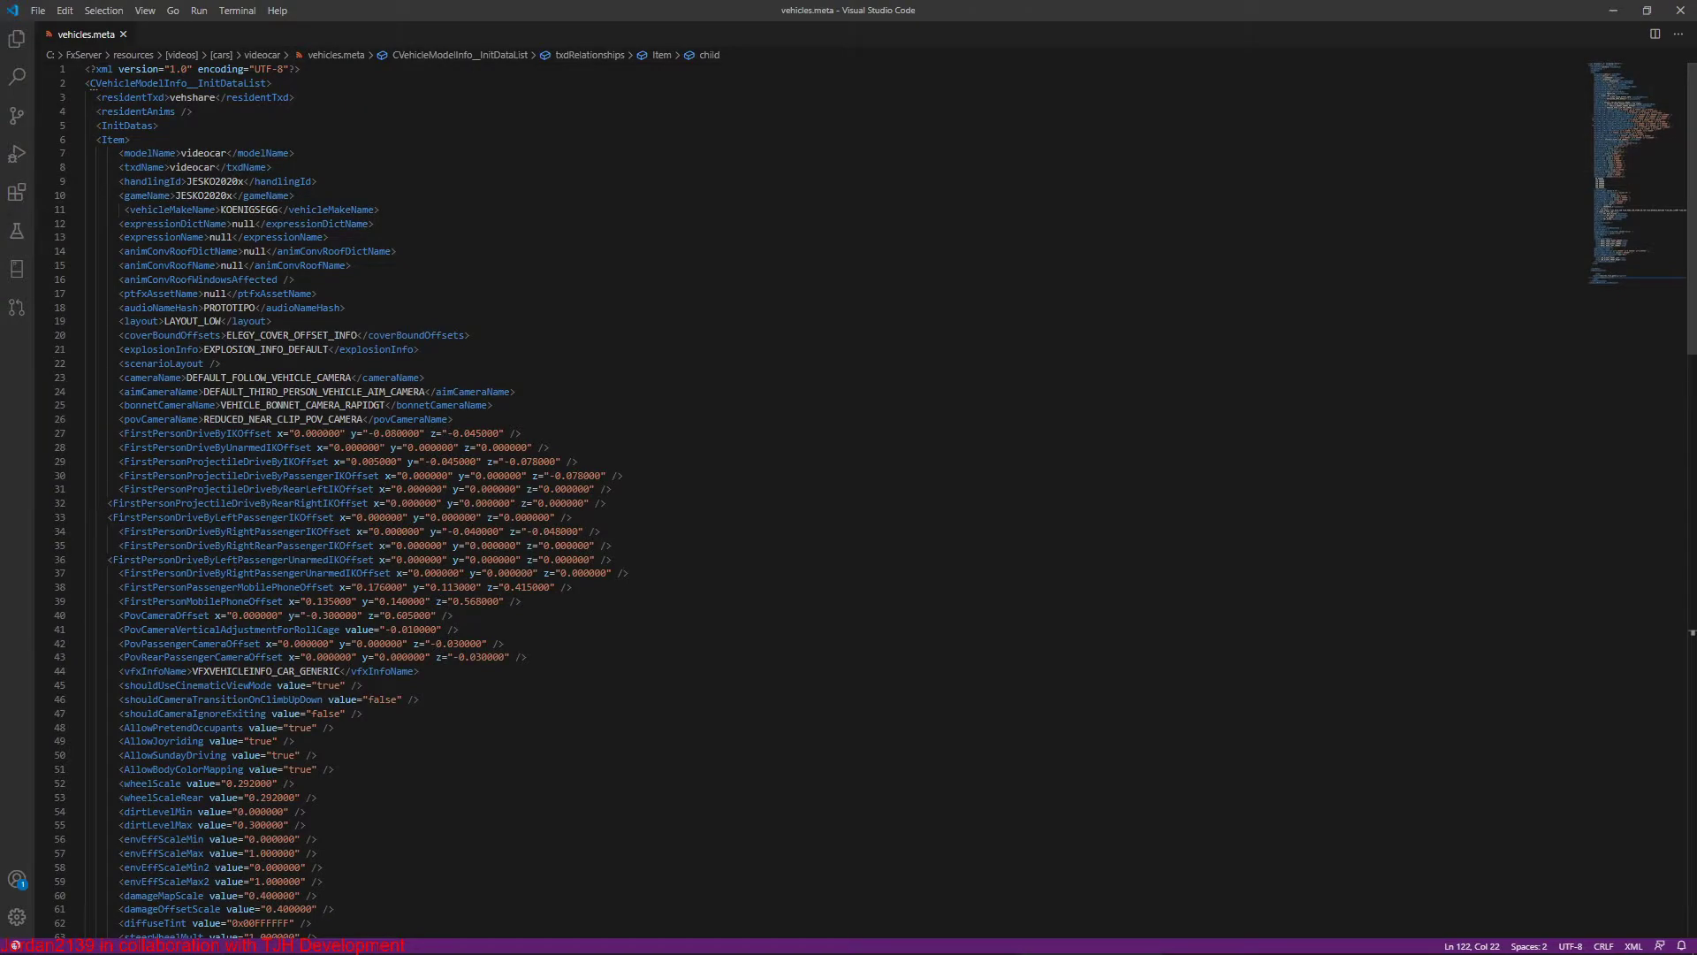
{"action": "left_click", "coordinate": [1680, 10]}
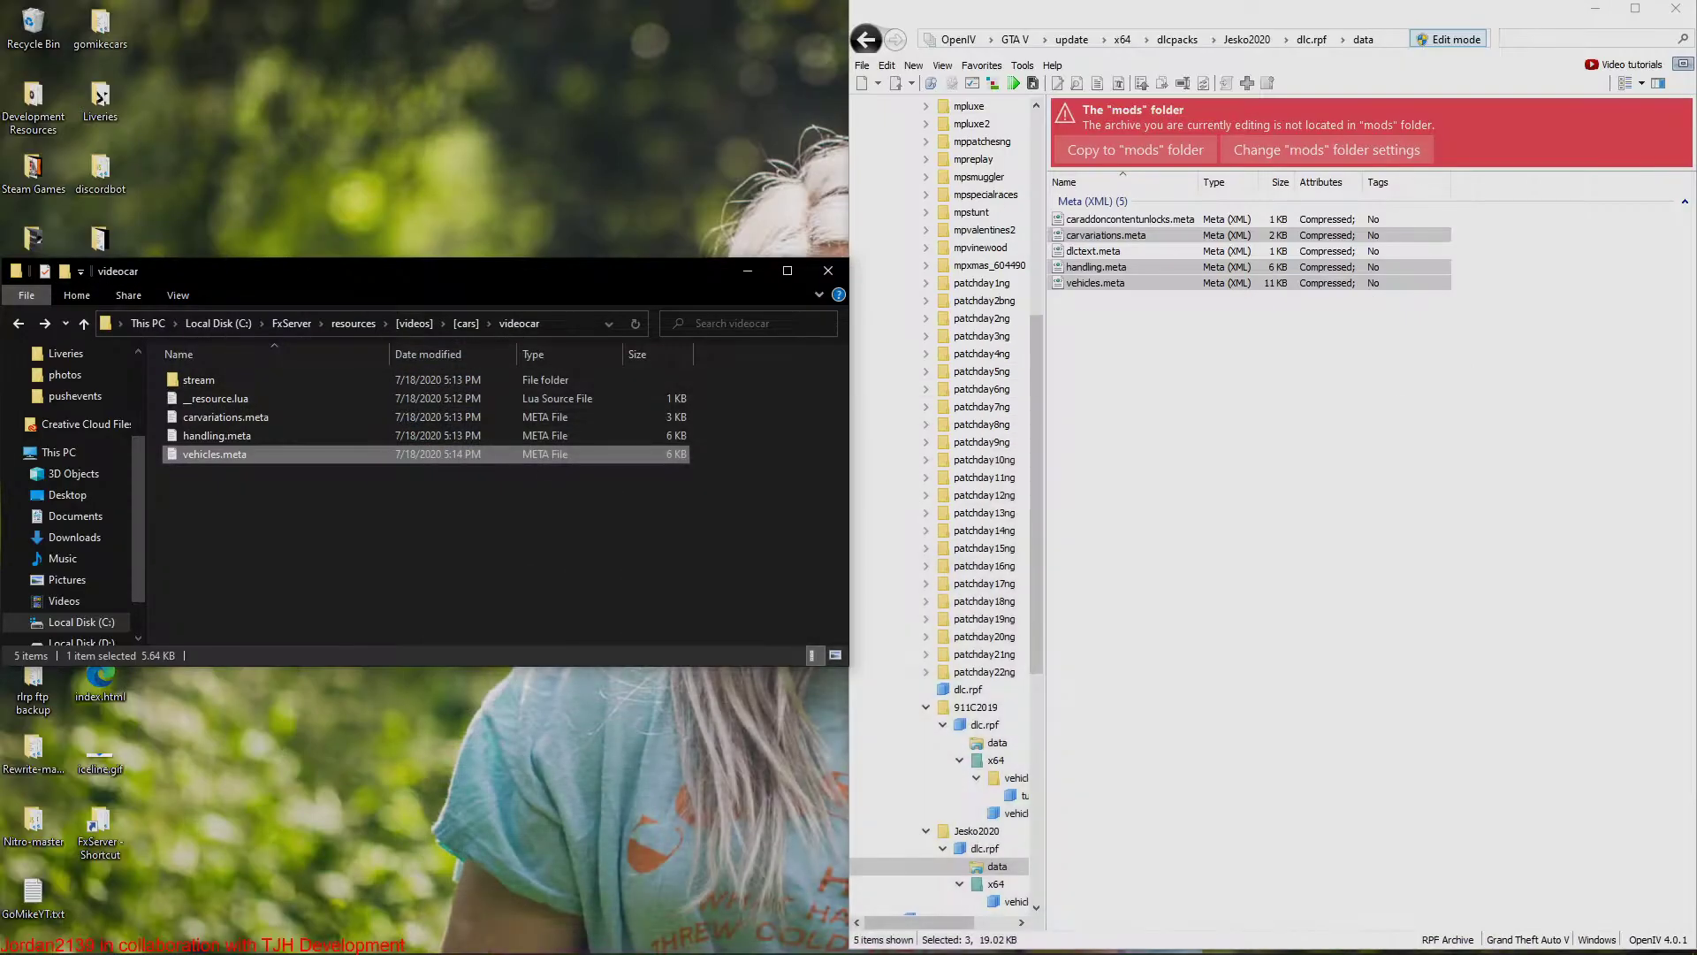
Step: Open carvariations.meta from the videocar folder and set the first item's modelName to videocar
{"action": "double_click", "coordinate": [256, 416]}
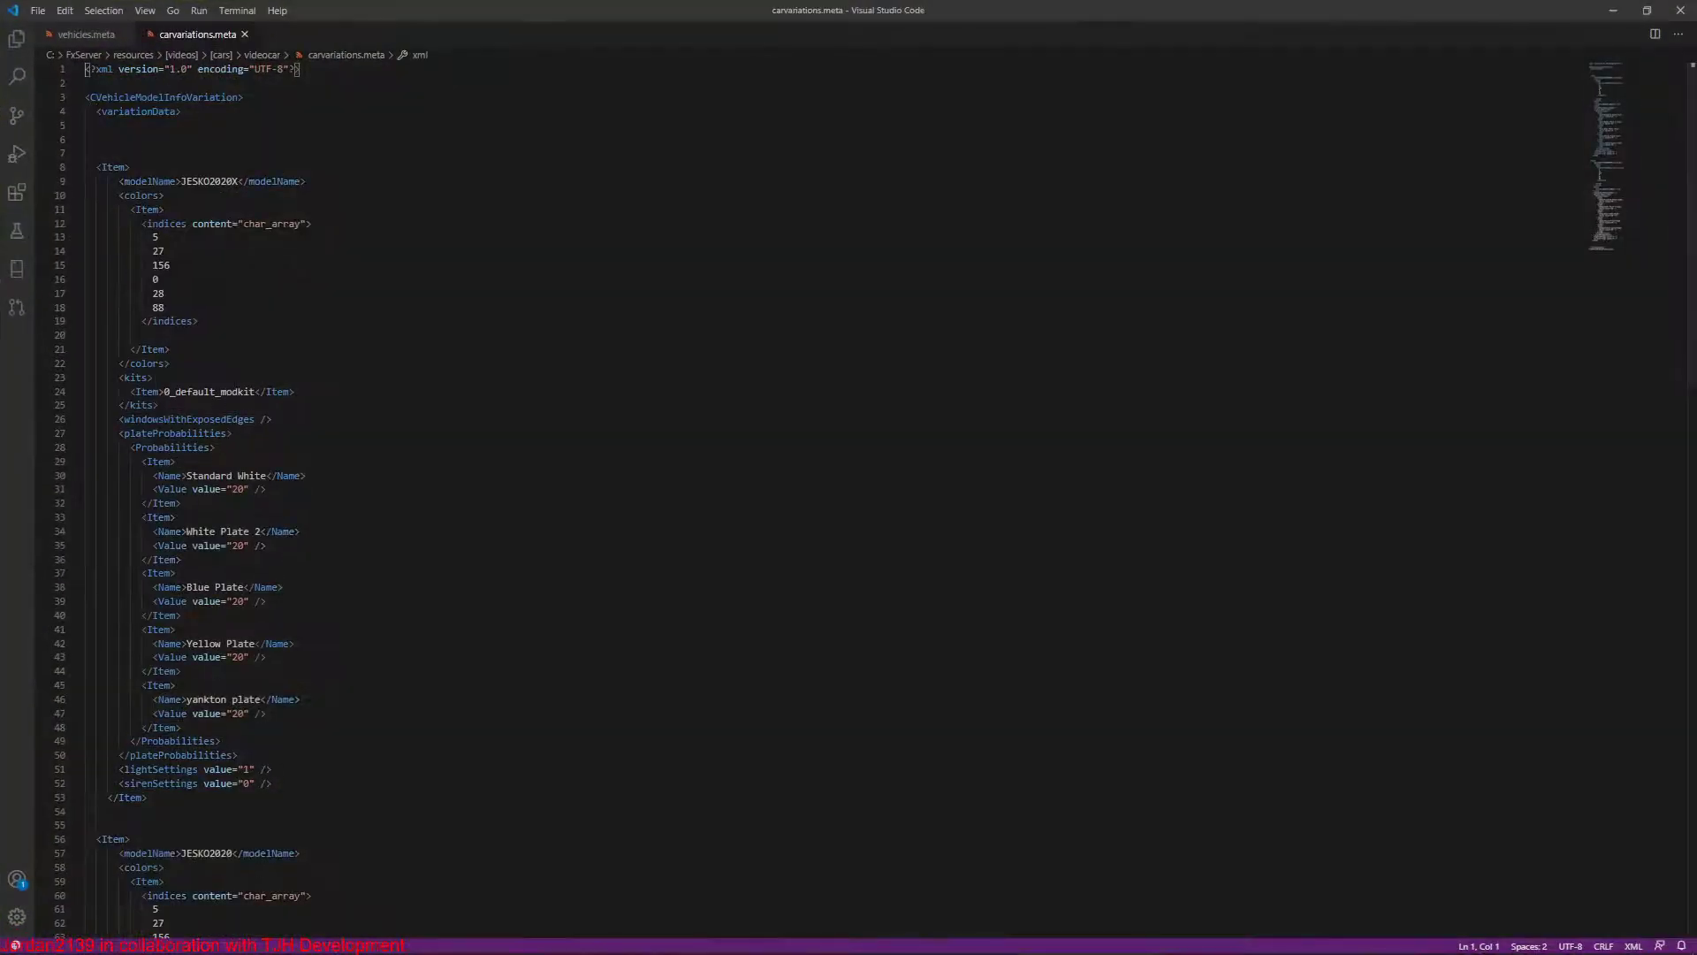
{"action": "double_click", "coordinate": [209, 181]}
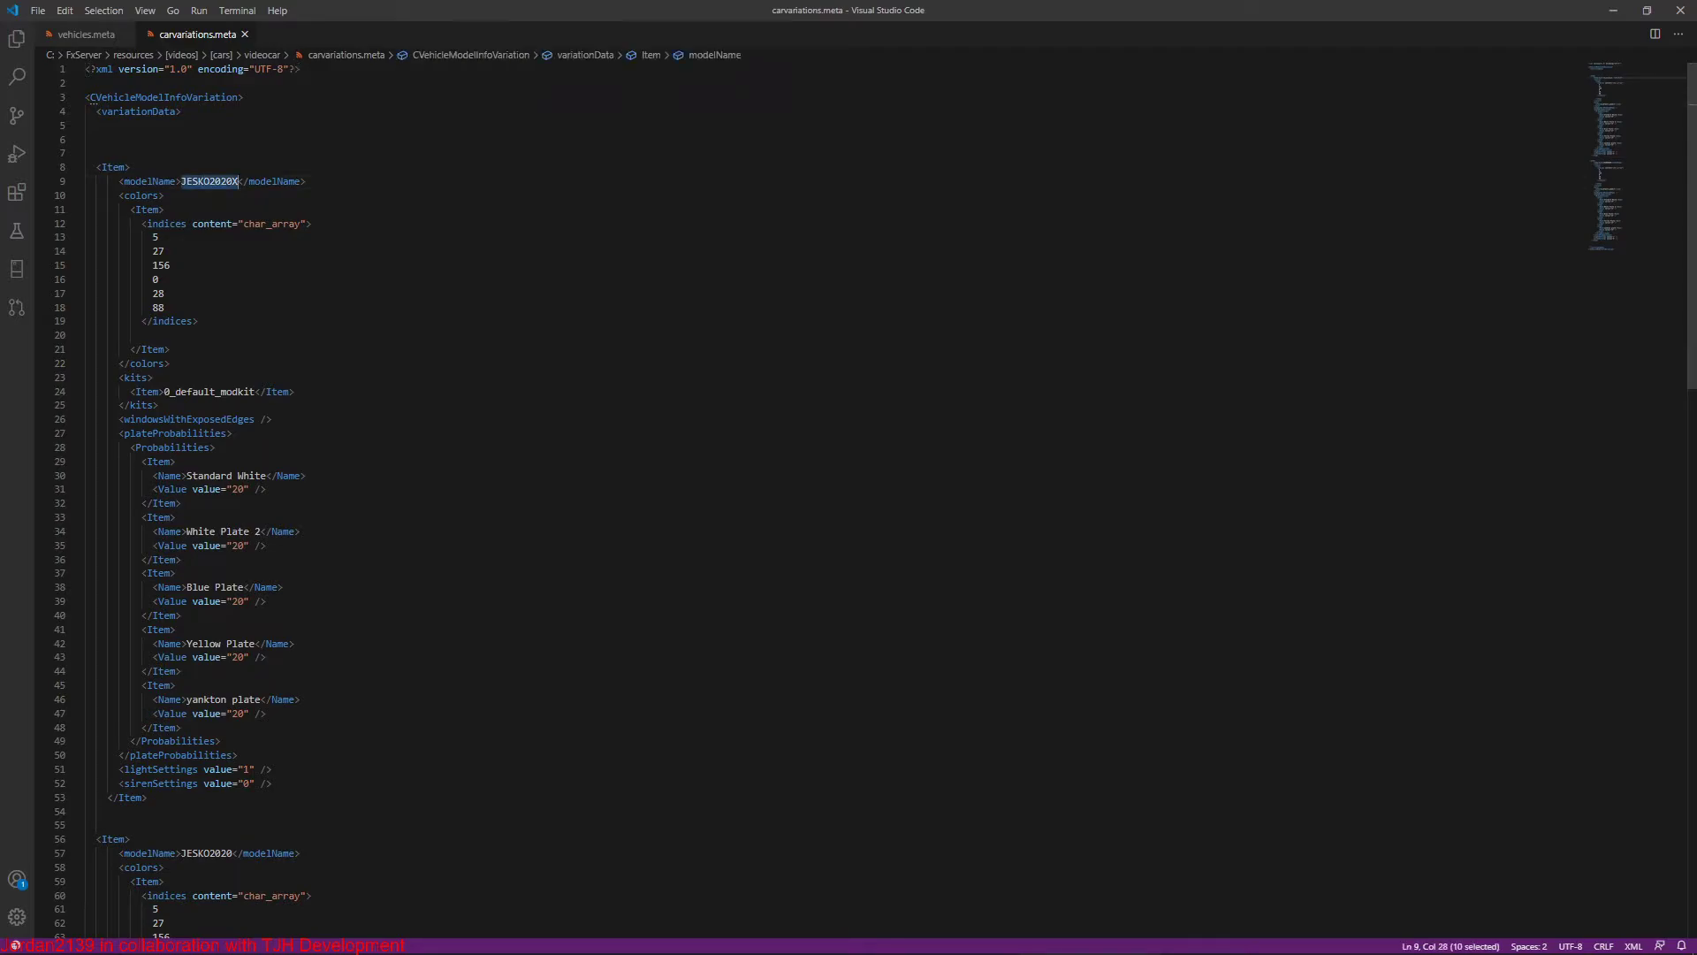
{"action": "type", "text": "videocar"}
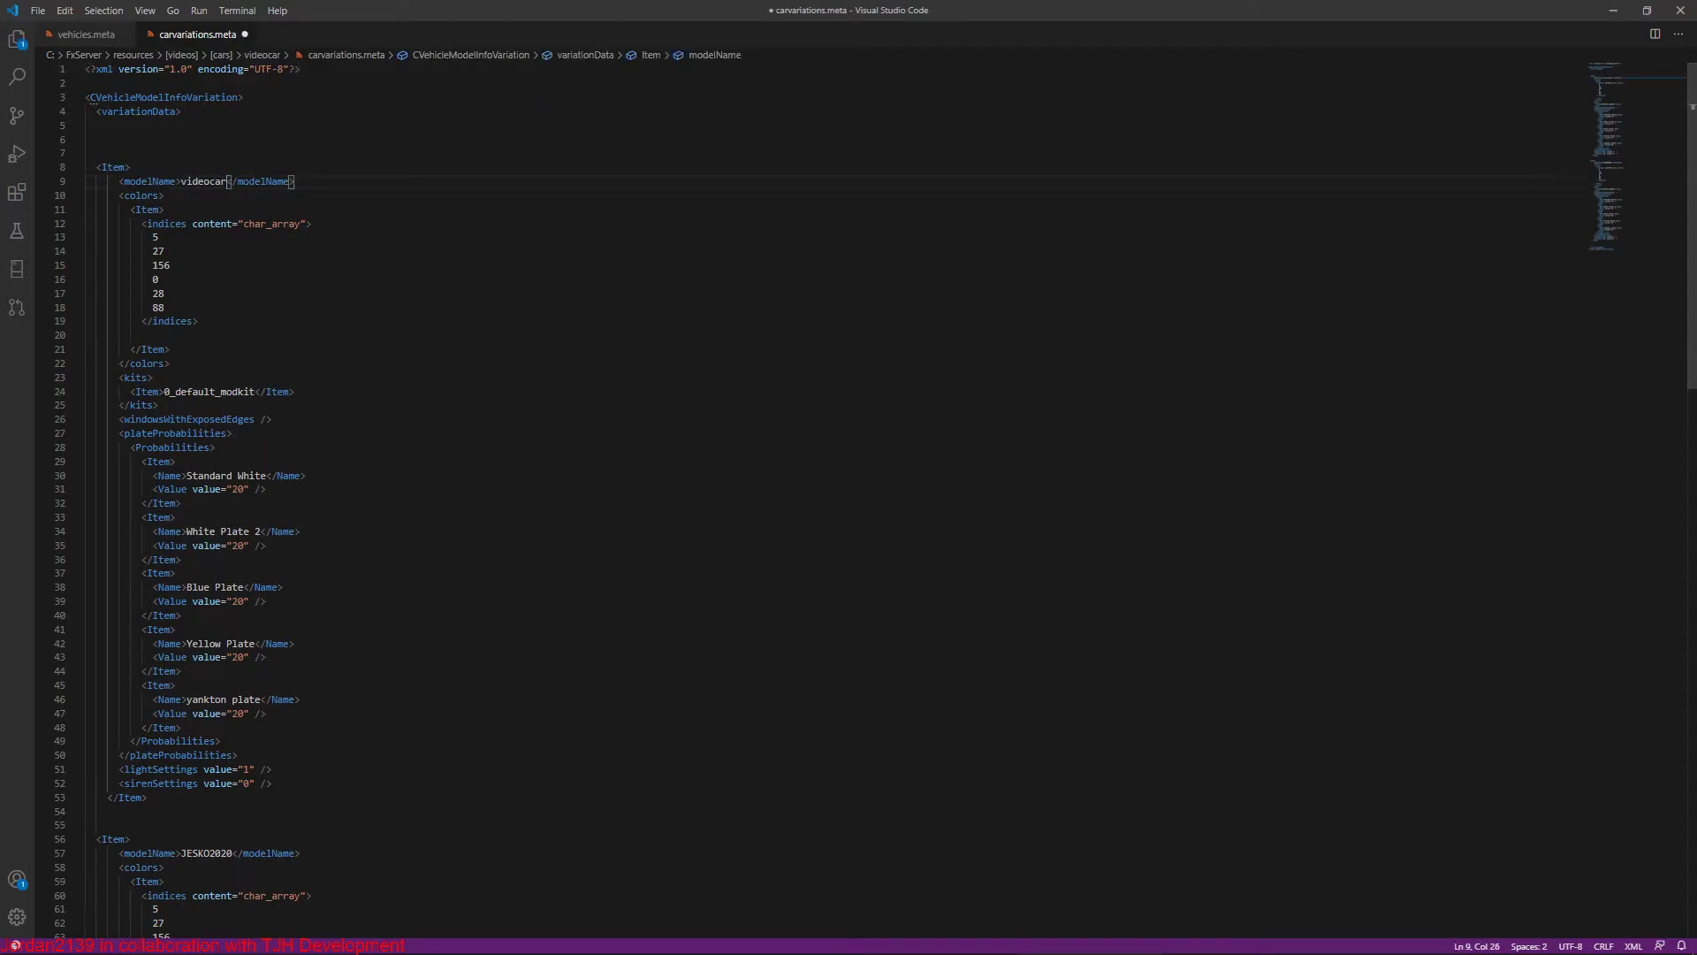
Step: Delete the JESKO2020 item and its leftover blank lines from carvariations.meta, save the file and minimize the editor
{"action": "scroll", "coordinate": [875, 499], "scroll_direction": "down", "scroll_amount": 5}
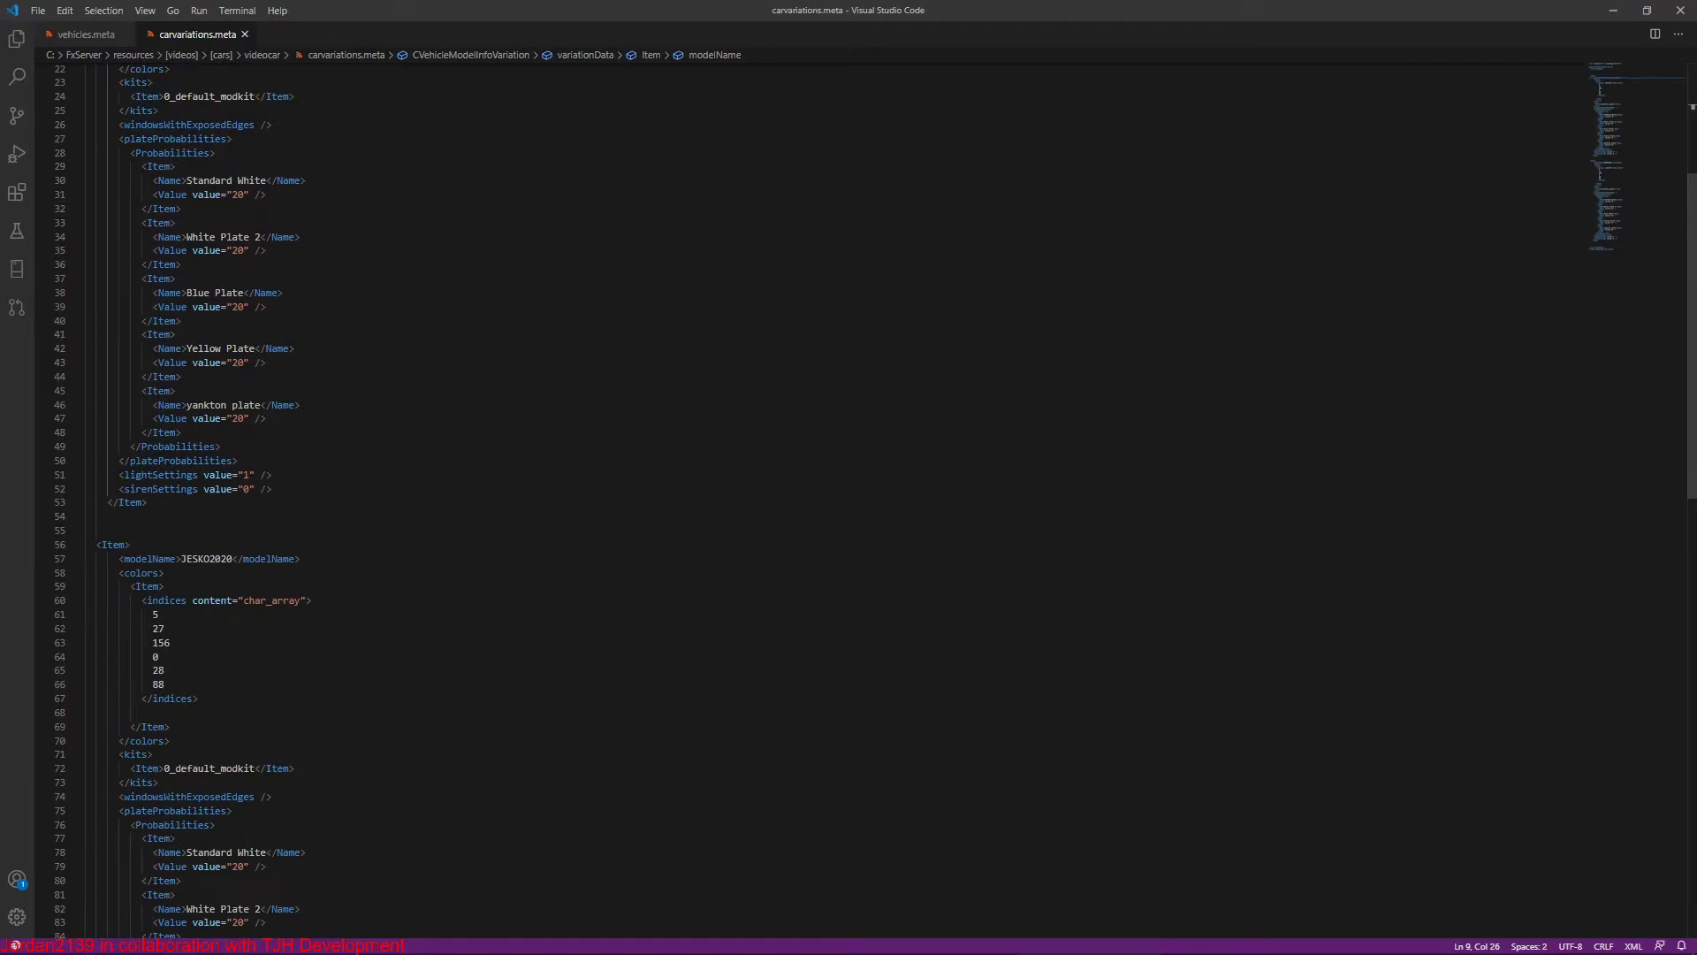
{"action": "left_click_drag", "start_coordinate": [85, 545], "coordinate": [95, 672]}
{"action": "scroll", "coordinate": [165, 629], "scroll_direction": "down", "scroll_amount": 10}
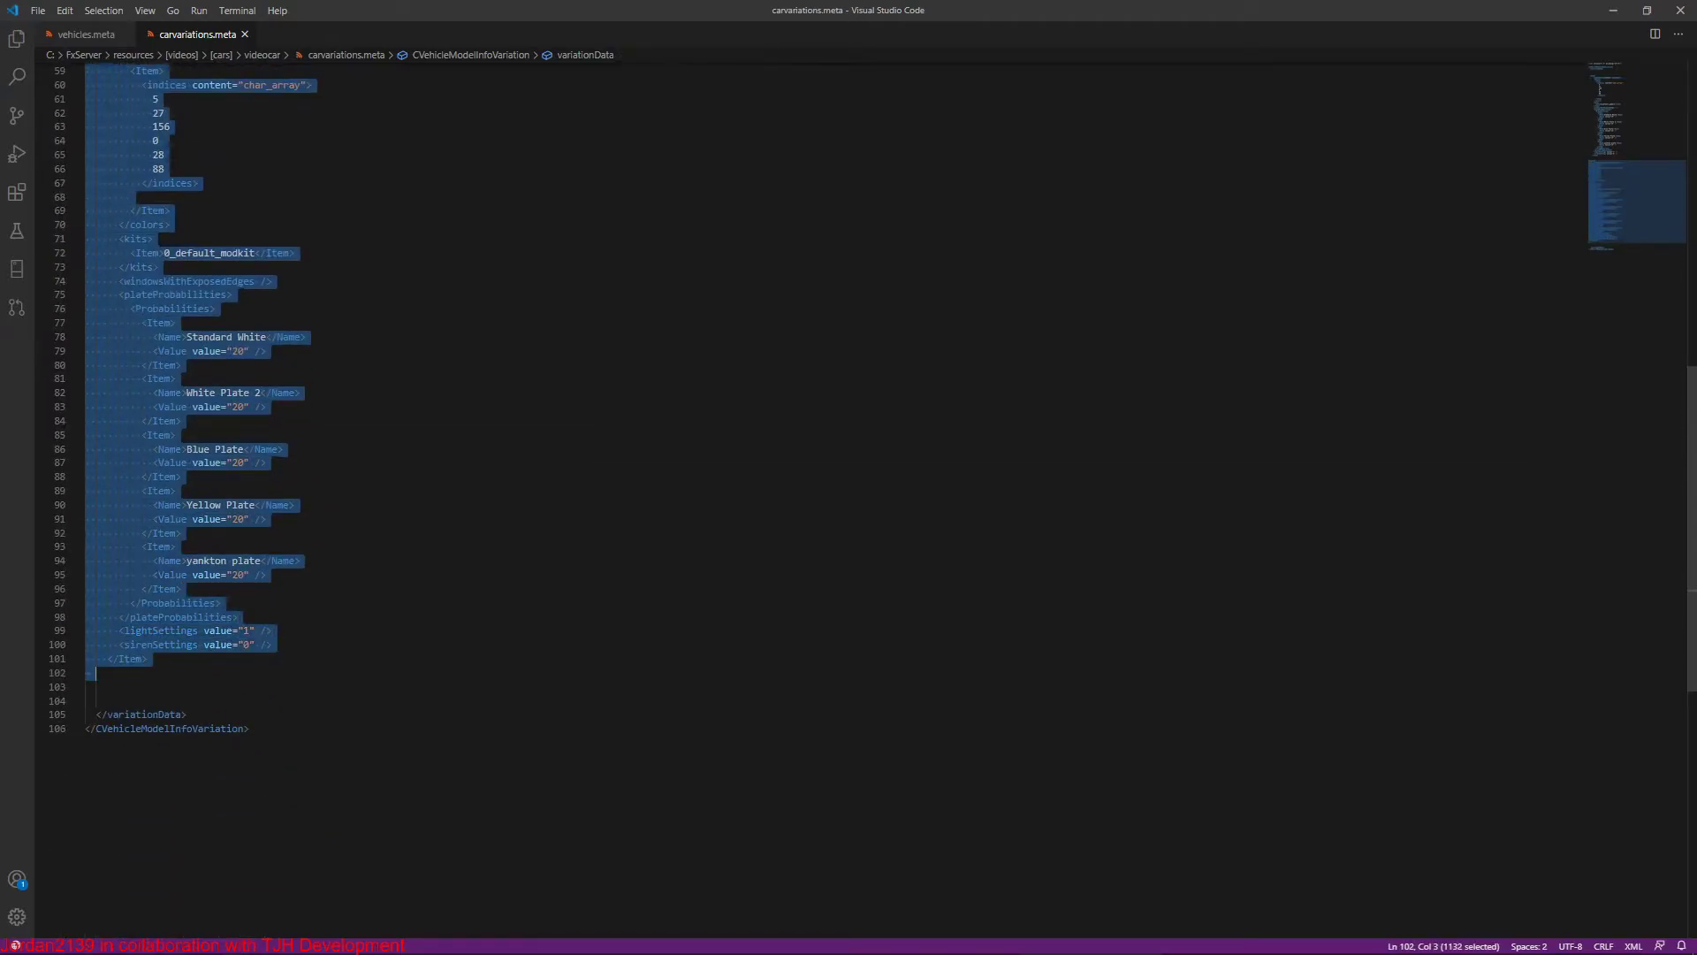
{"action": "key", "text": "BackSpace"}
{"action": "key", "text": "BackSpace"}
{"action": "scroll", "coordinate": [808, 499], "scroll_direction": "up", "scroll_amount": 8}
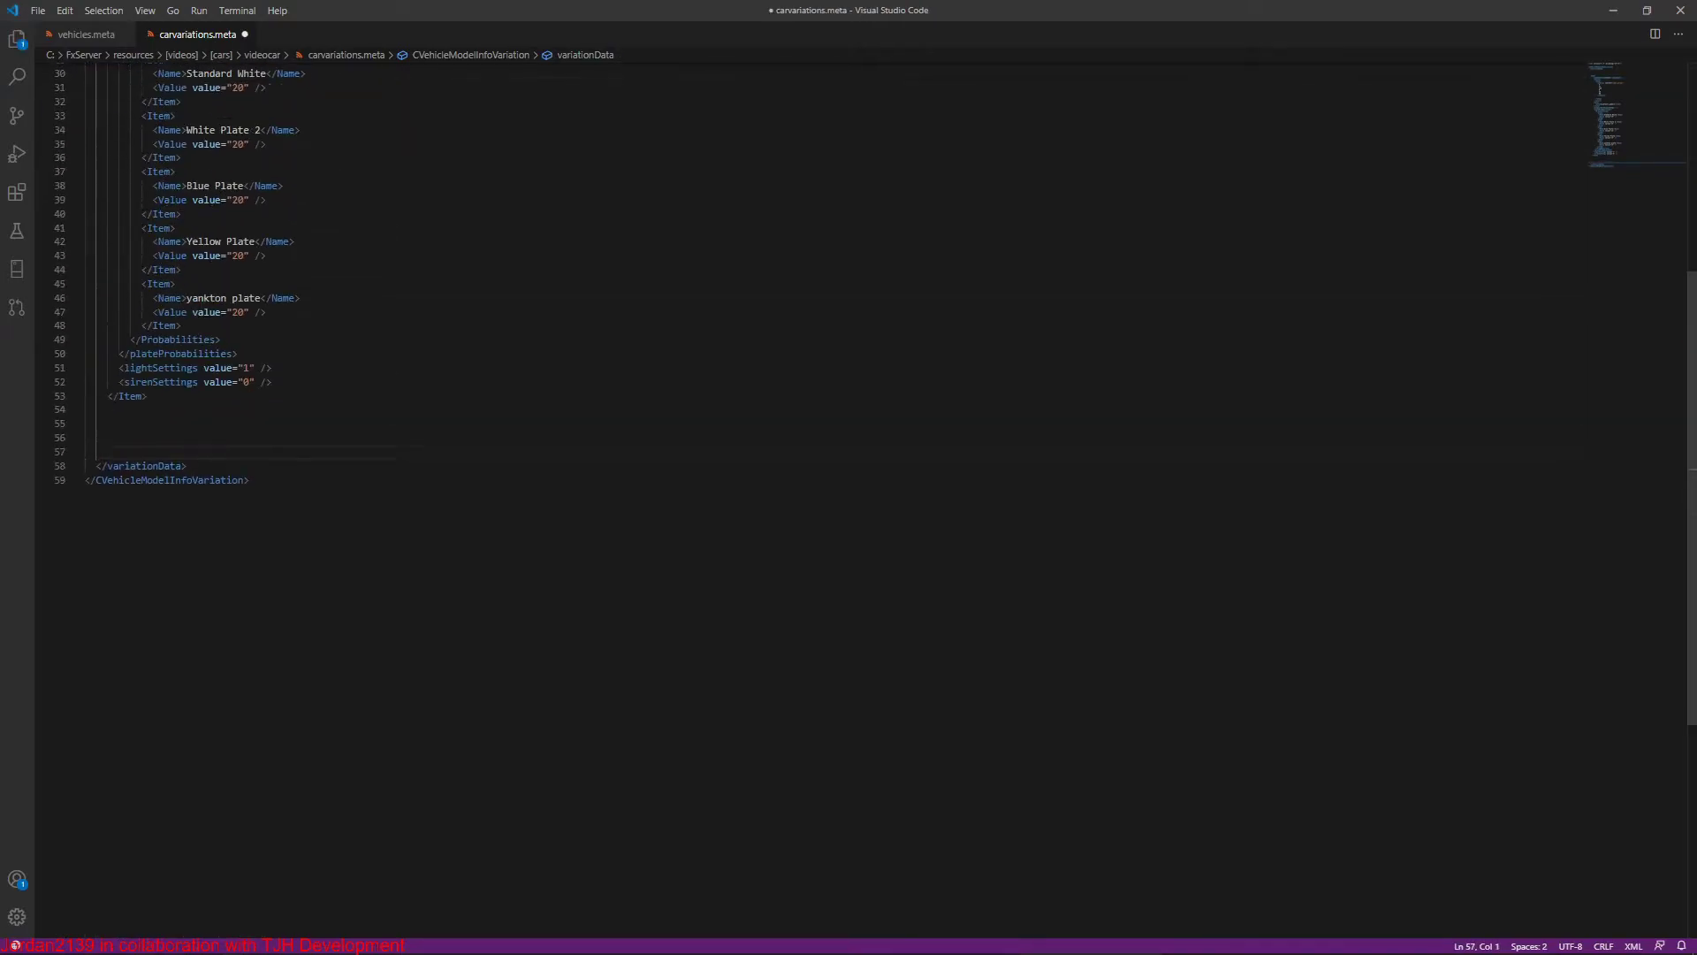
{"action": "key", "text": "BackSpace"}
{"action": "key", "text": "BackSpace"}
{"action": "key", "text": "BackSpace"}
{"action": "key", "text": "BackSpace"}
{"action": "key", "text": "BackSpace"}
{"action": "key", "text": "BackSpace"}
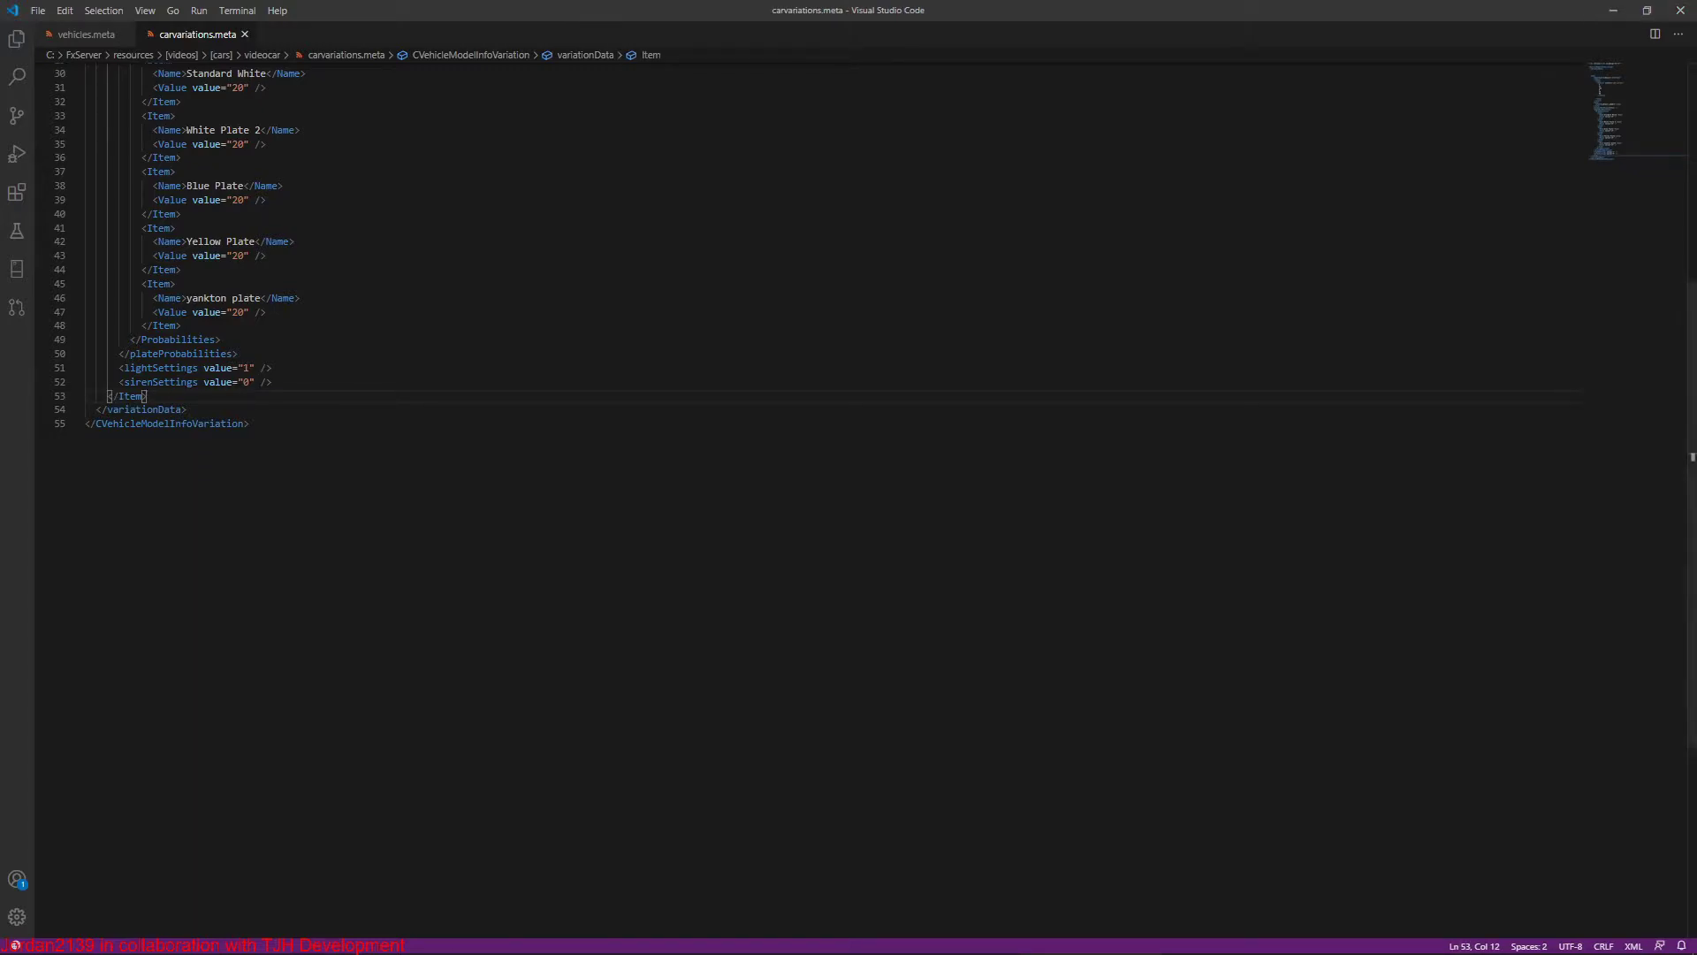
{"action": "scroll", "coordinate": [848, 442], "scroll_direction": "up", "scroll_amount": 10}
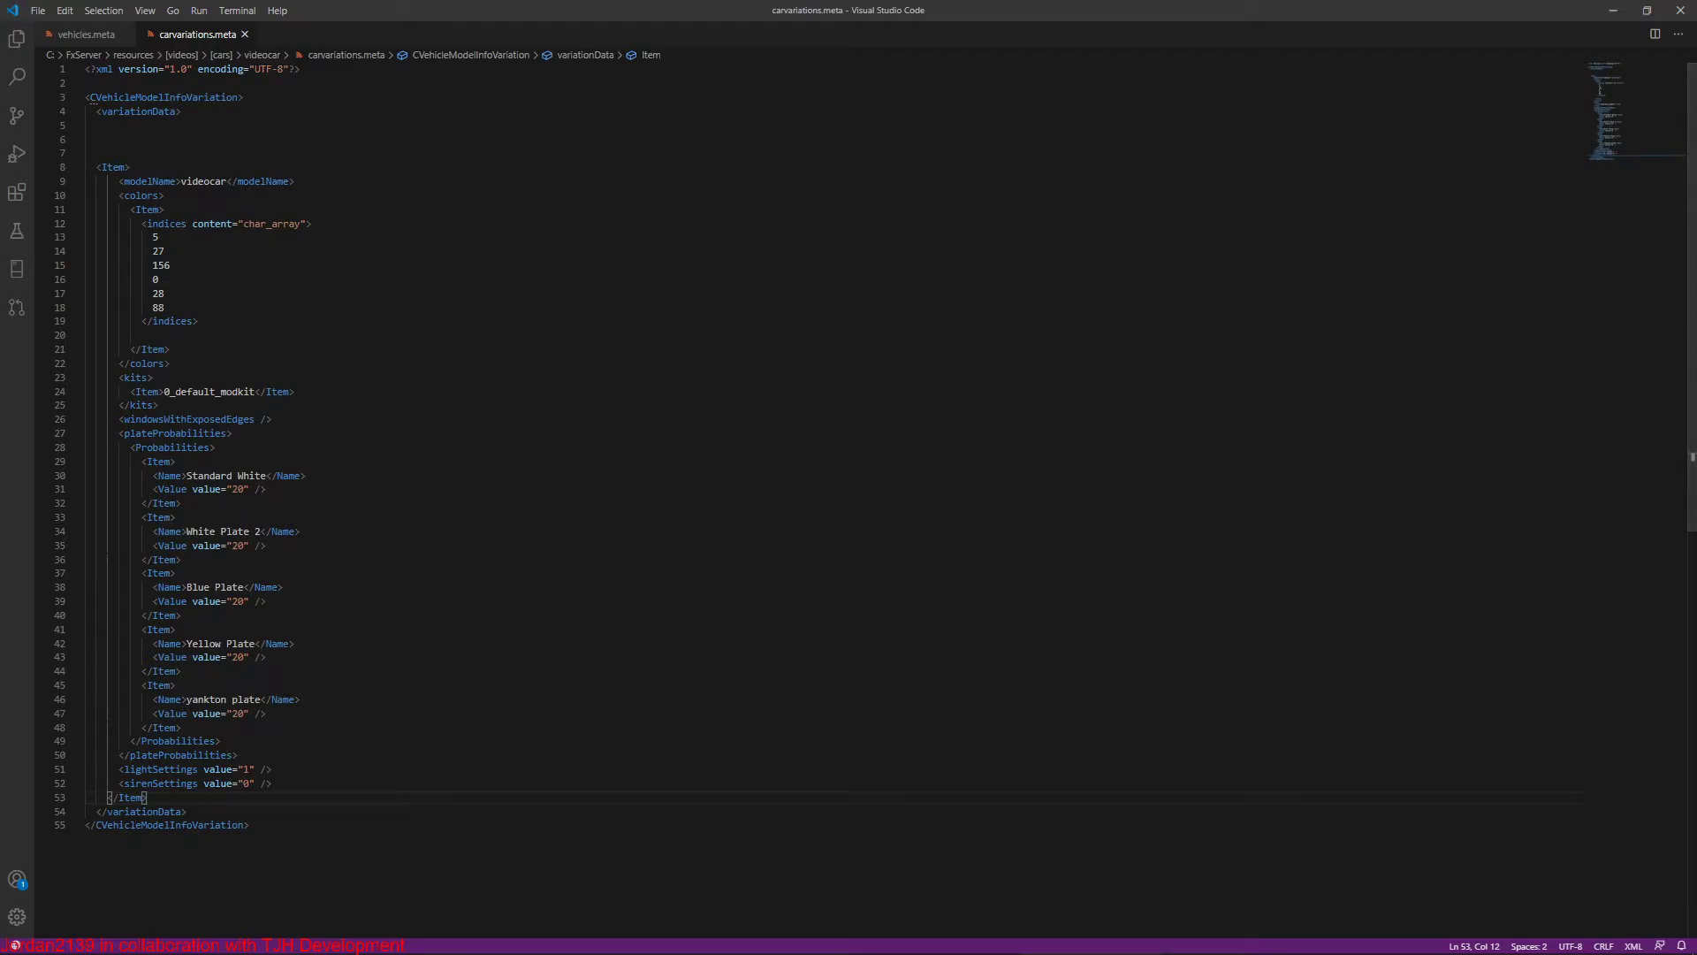
{"action": "left_click", "coordinate": [1613, 10]}
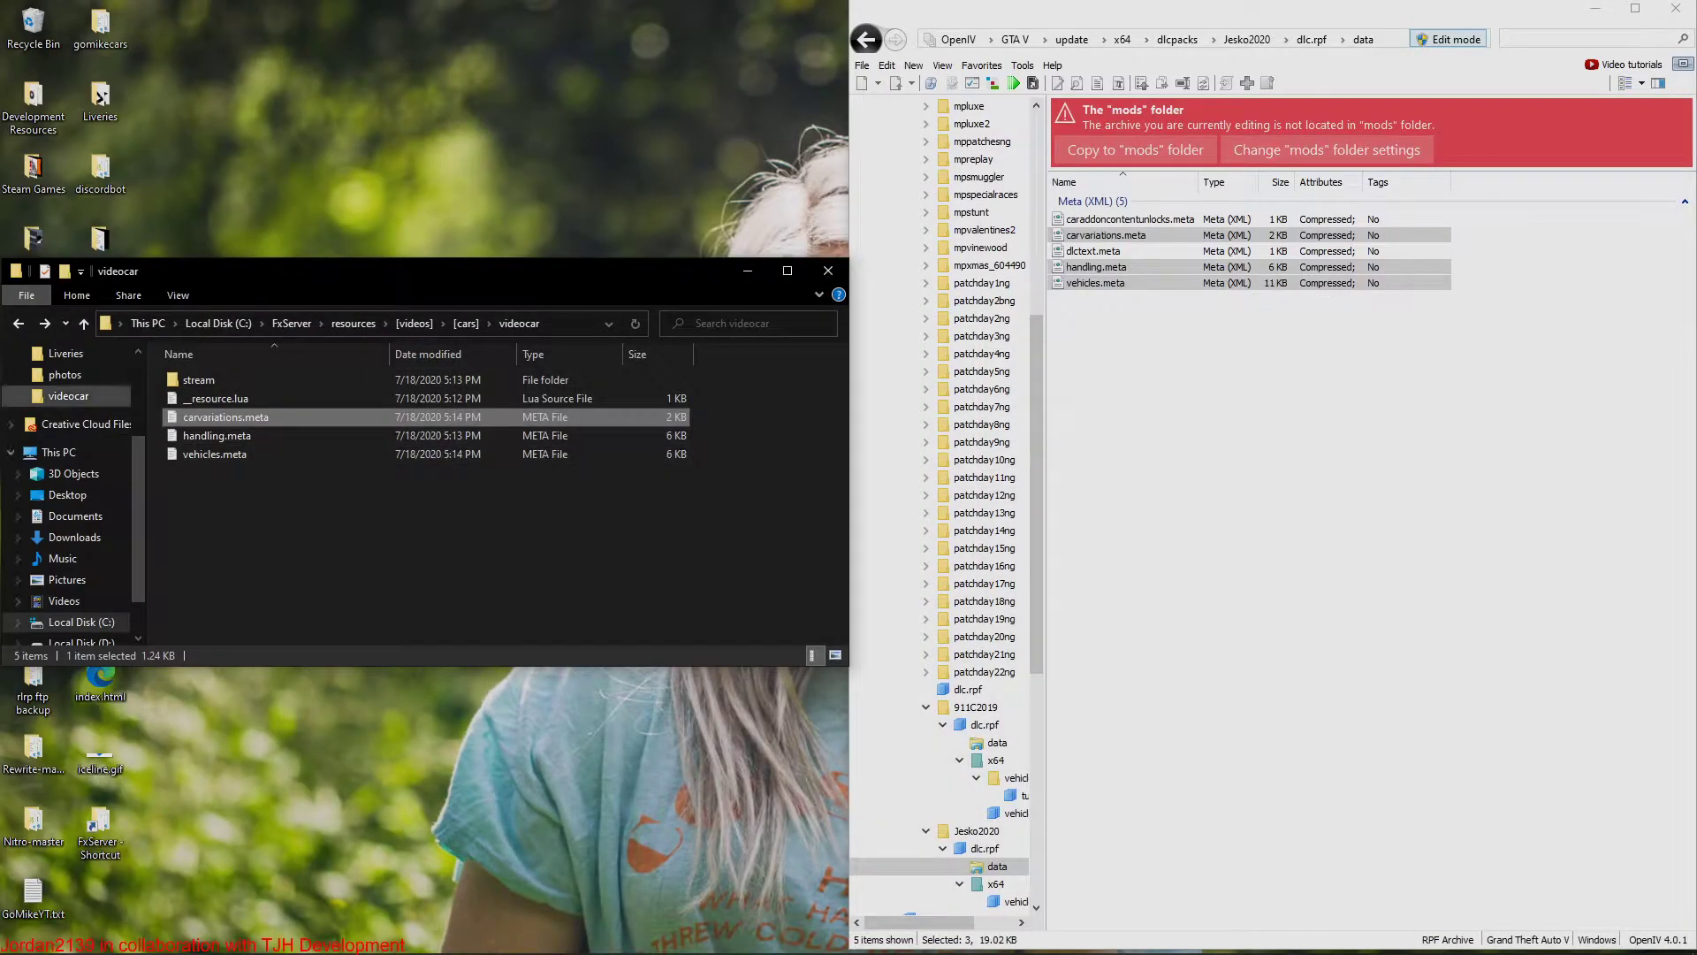
Step: Open server.cfg from the FxServer folder, add the line start videocar below start gomikecars, and save it
{"action": "double_click", "coordinate": [203, 380]}
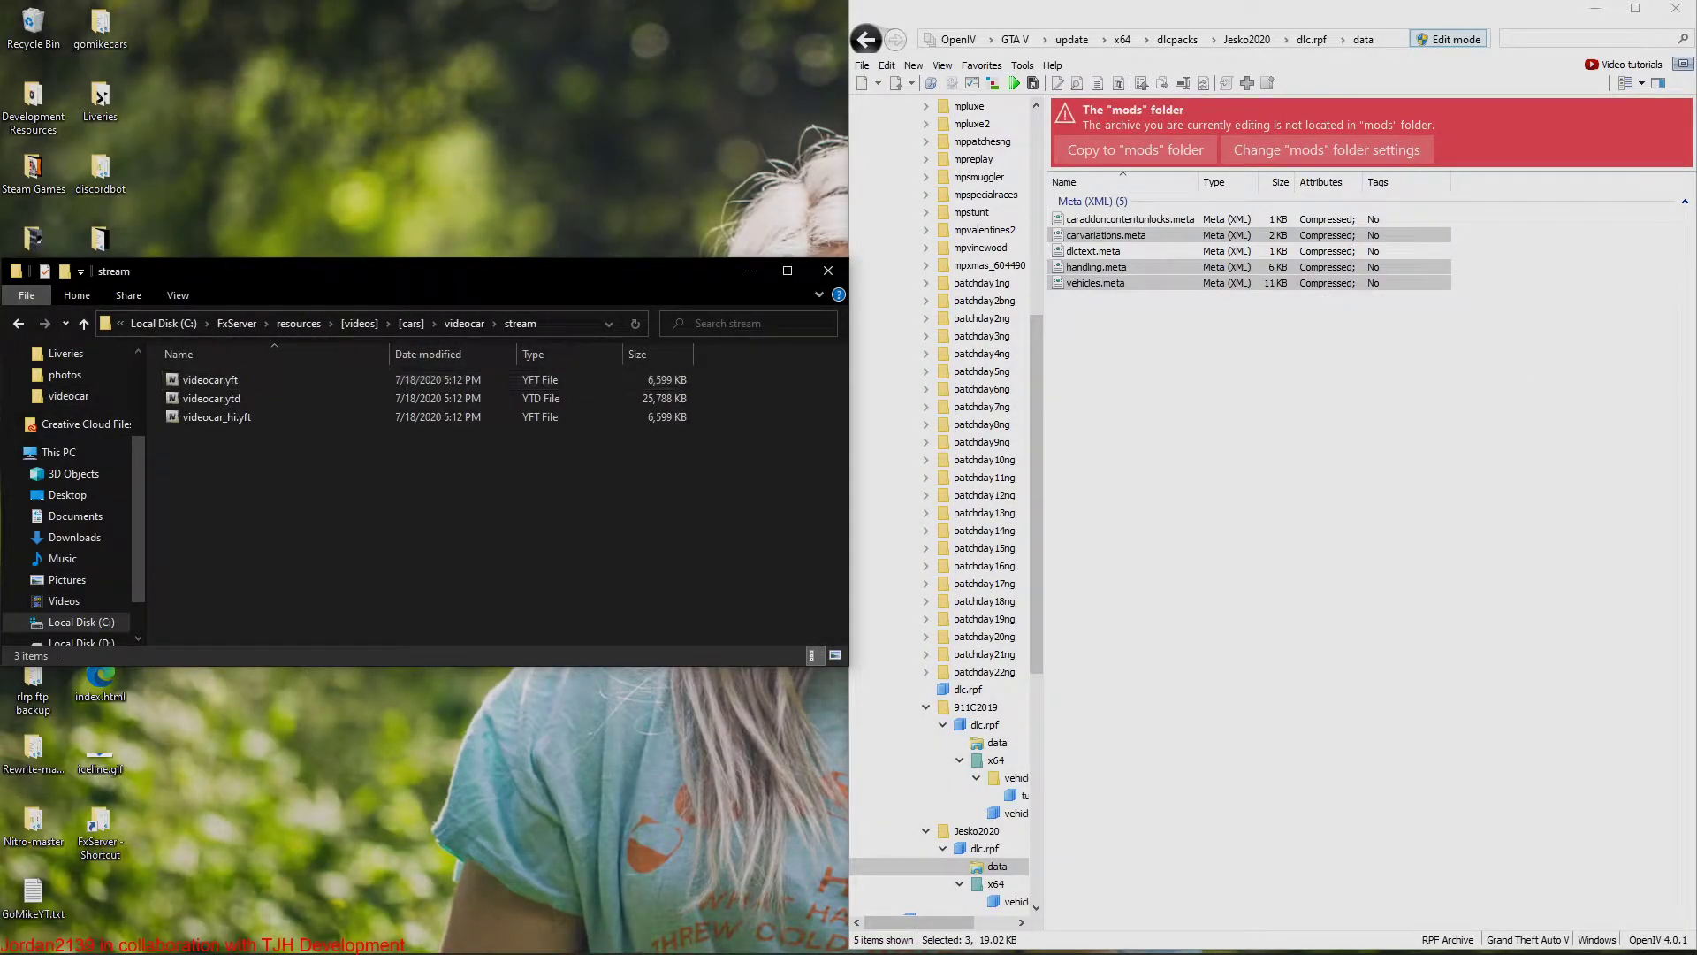
{"action": "key", "text": "alt+Left"}
{"action": "left_click", "coordinate": [291, 323]}
{"action": "left_click", "coordinate": [291, 323]}
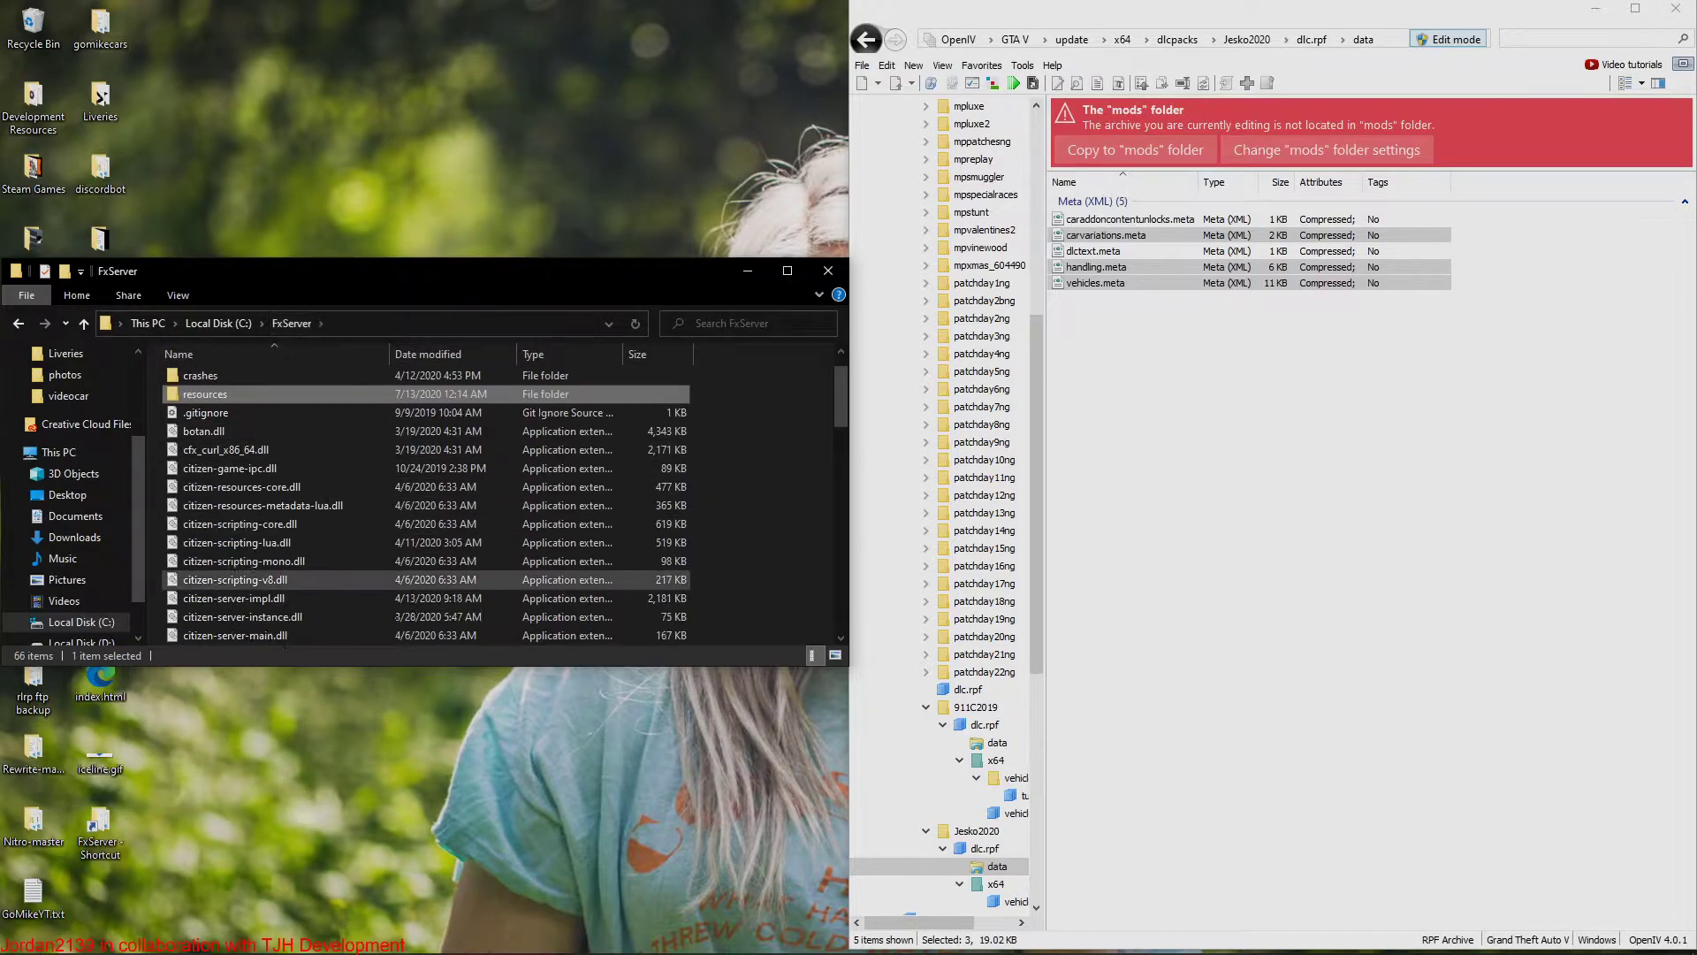
{"action": "scroll", "coordinate": [354, 487], "scroll_direction": "down", "scroll_amount": 10}
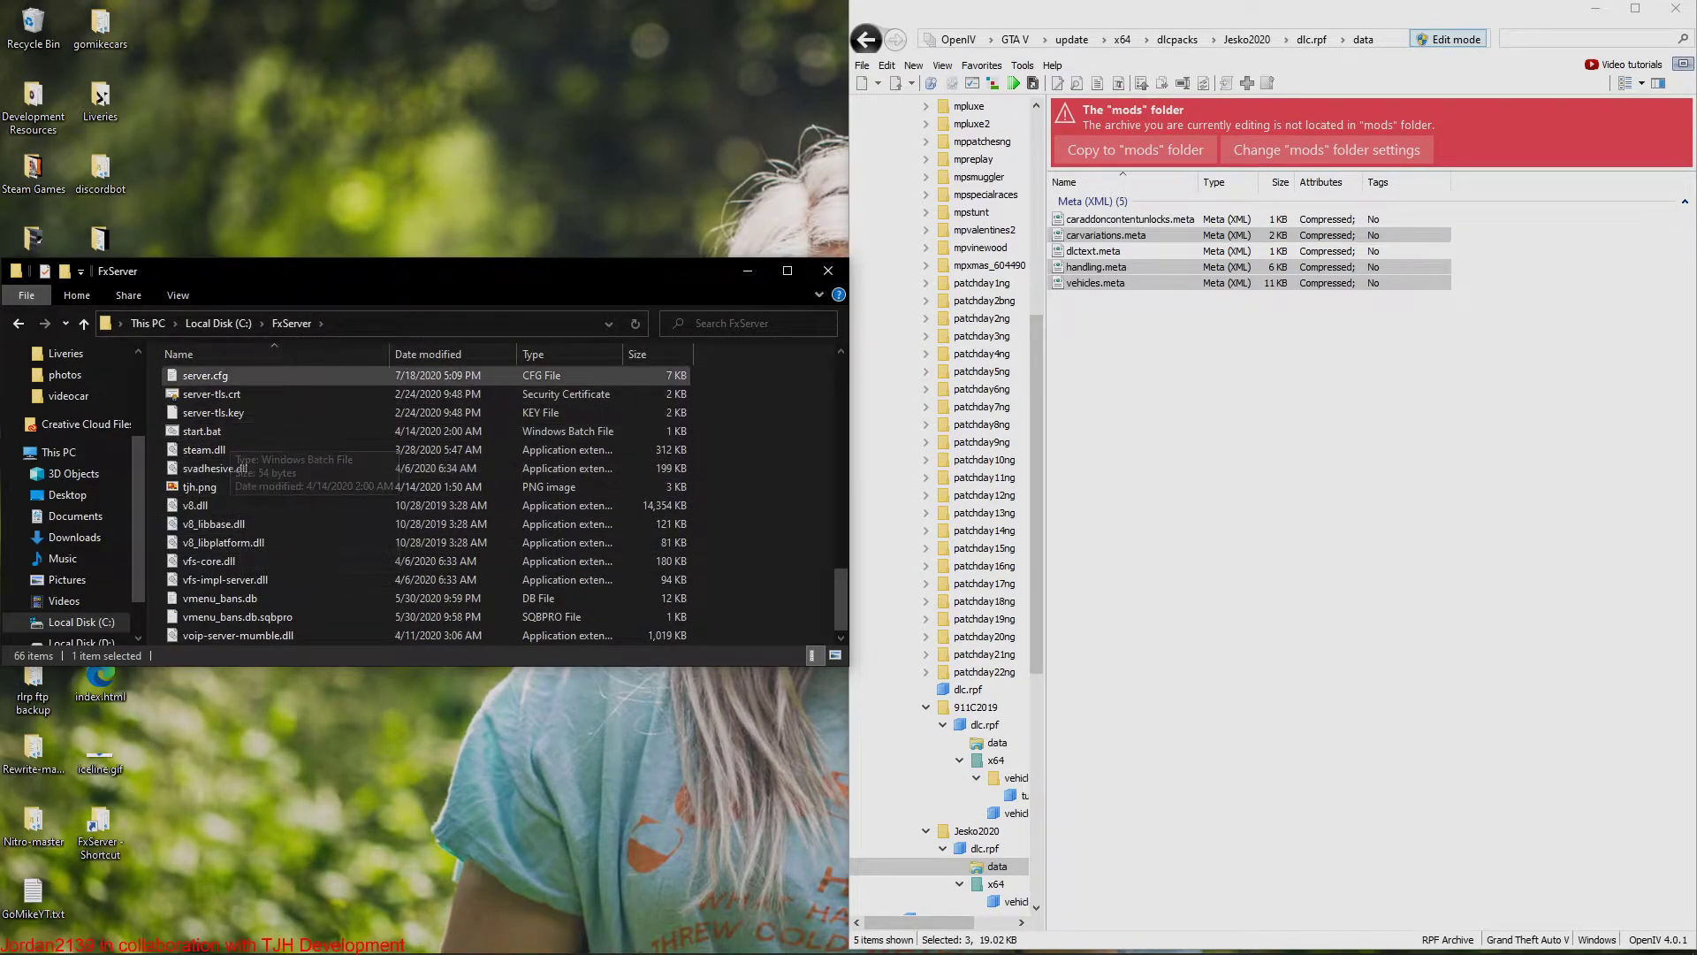
{"action": "double_click", "coordinate": [285, 376]}
{"action": "key", "text": "super+shift+Left"}
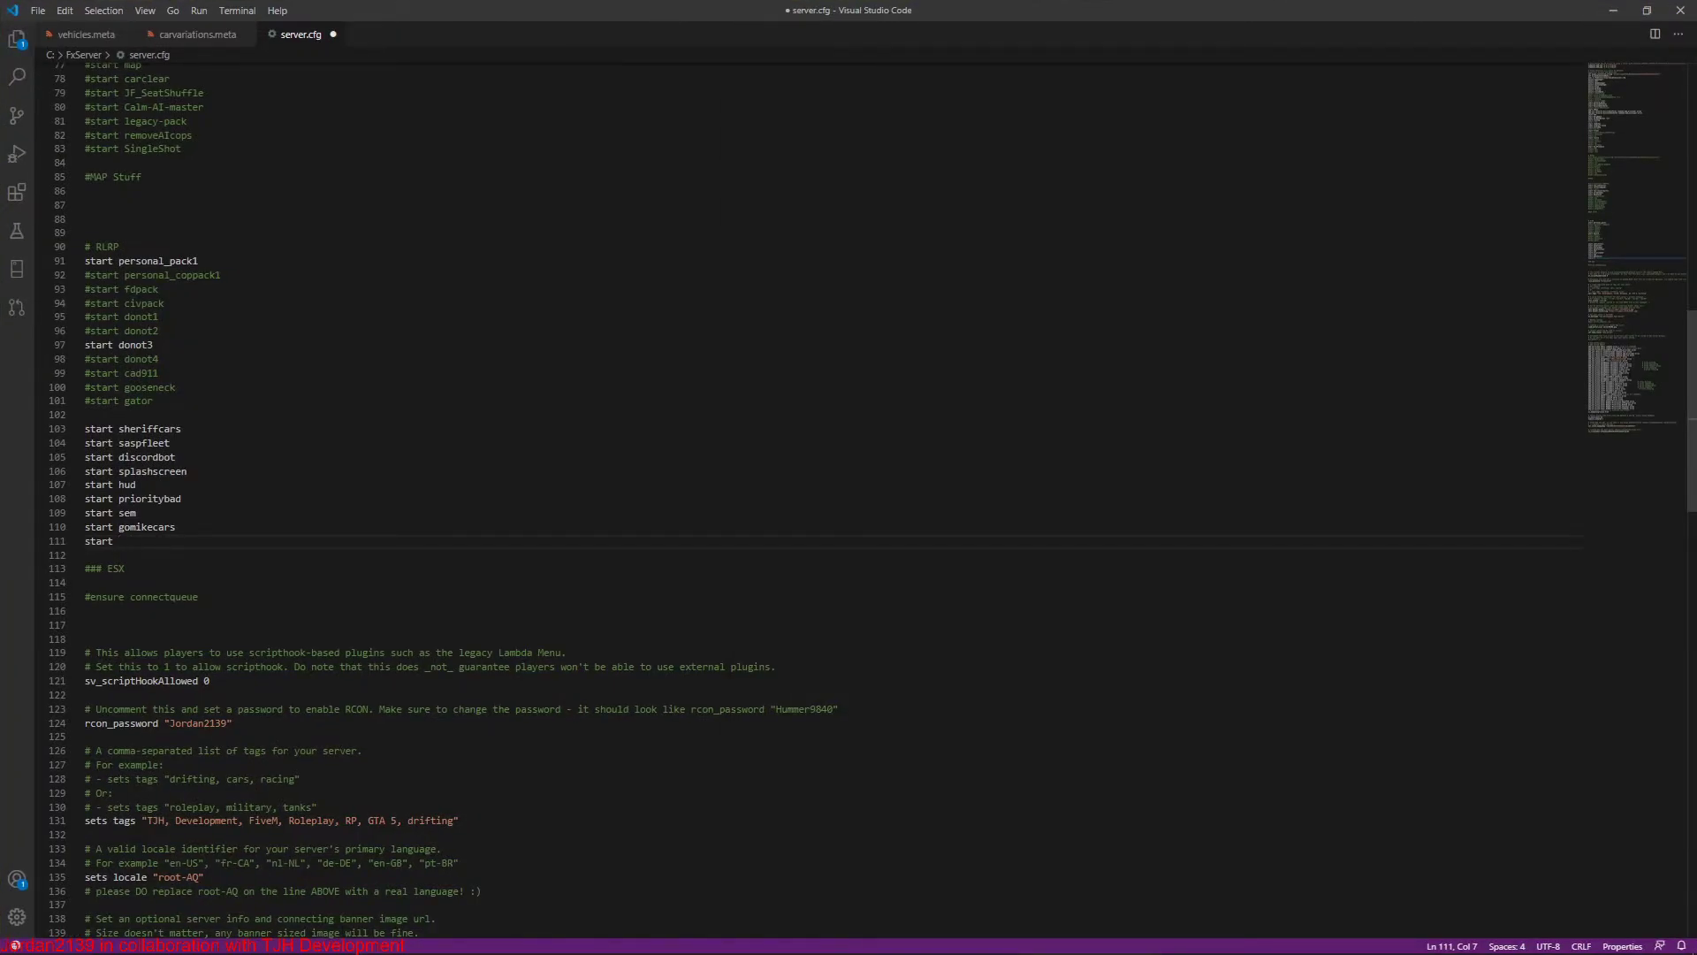
{"action": "type", "text": "videocar"}
{"action": "left_click", "coordinate": [1612, 10]}
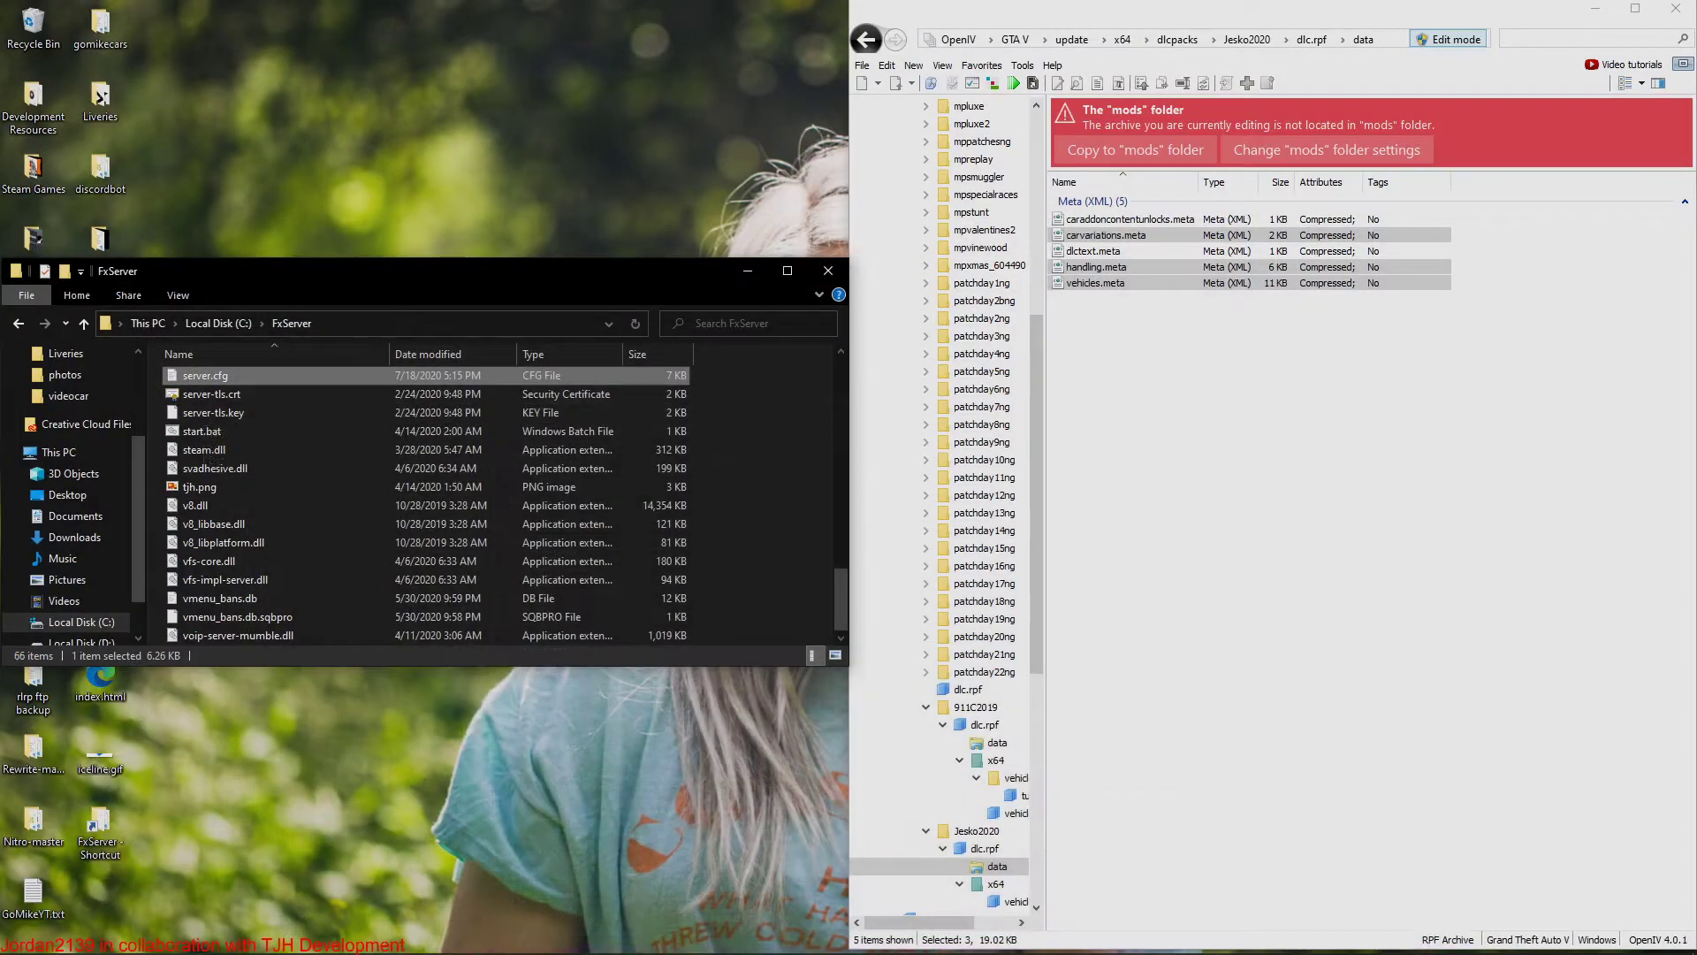
Step: Browse to the [cars] folder under resources\[videos] and check the videocar resource folder
{"action": "scroll", "coordinate": [424, 503], "scroll_direction": "up", "scroll_amount": 7}
{"action": "scroll", "coordinate": [424, 503], "scroll_direction": "up", "scroll_amount": 8}
{"action": "double_click", "coordinate": [395, 411]}
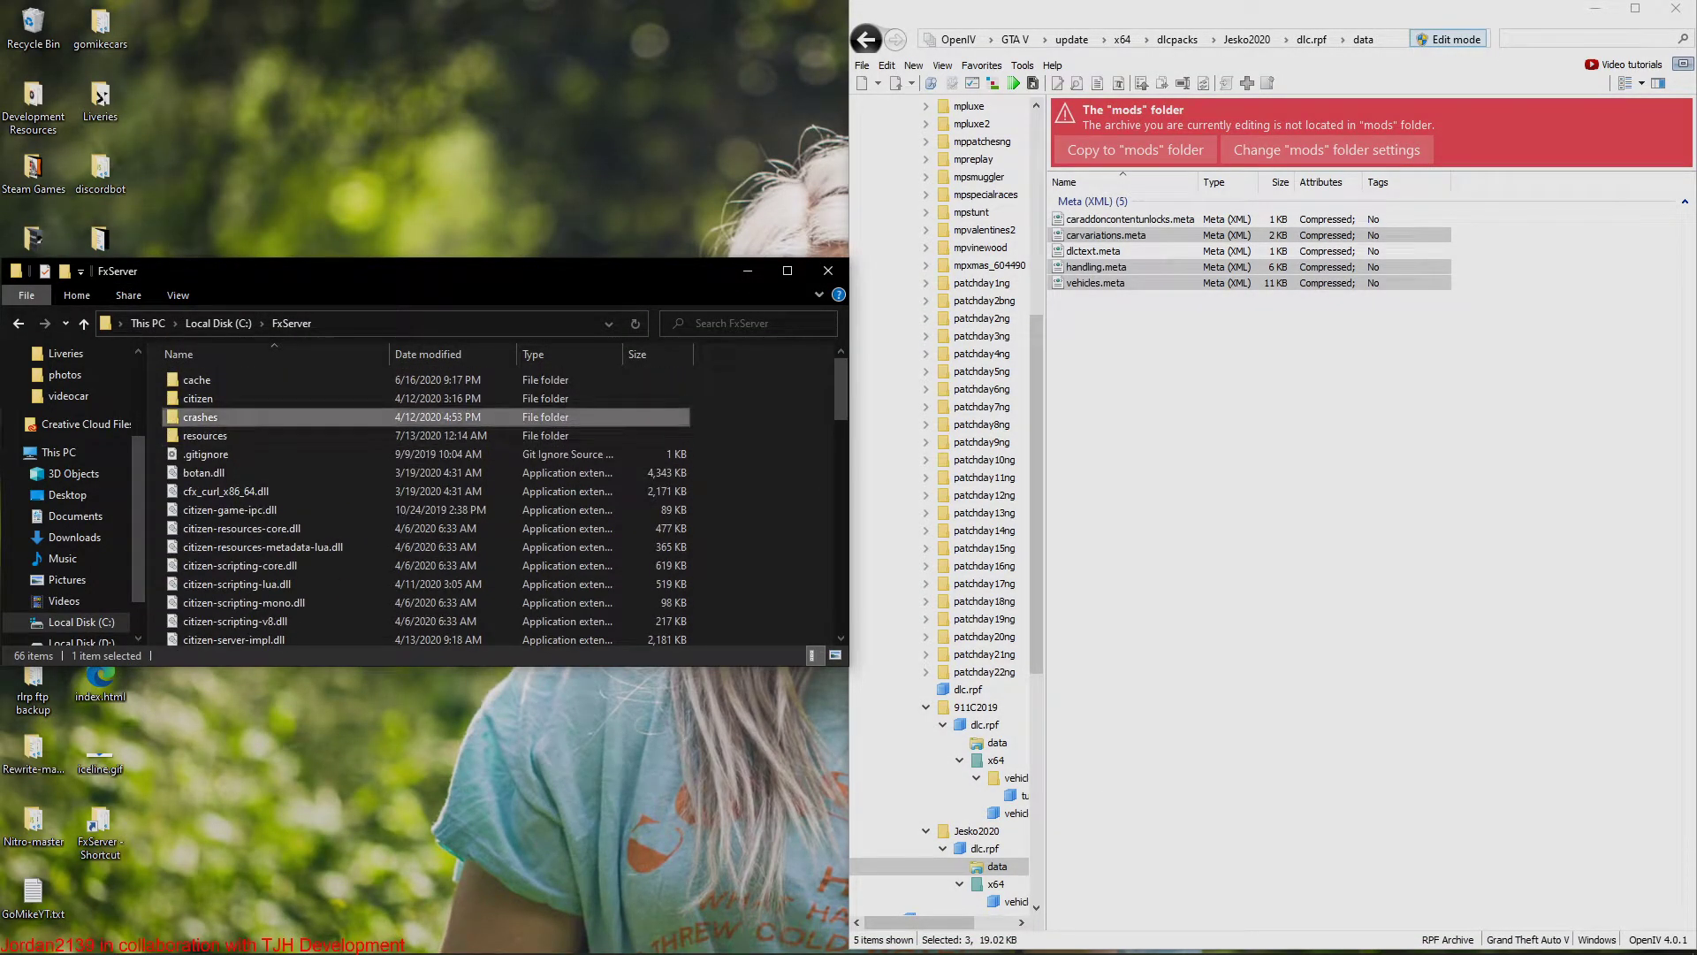
{"action": "key", "text": "alt+Left"}
{"action": "double_click", "coordinate": [265, 435]}
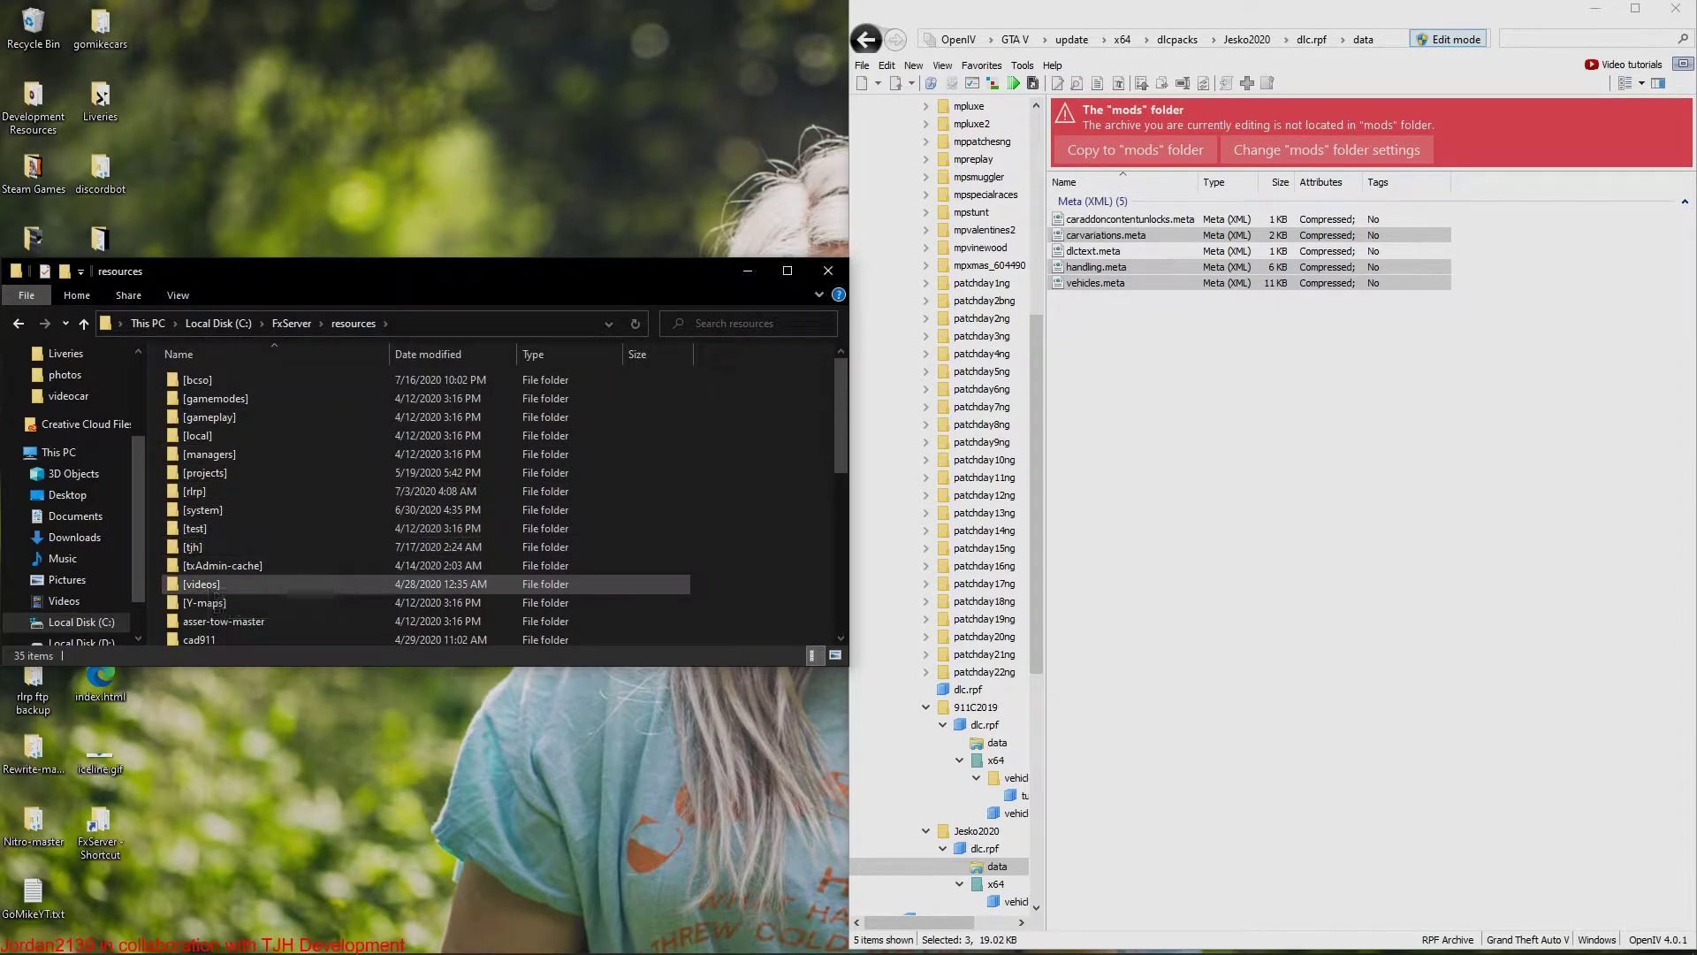
{"action": "double_click", "coordinate": [199, 583]}
{"action": "double_click", "coordinate": [196, 380]}
{"action": "scroll", "coordinate": [265, 530], "scroll_direction": "down", "scroll_amount": 4}
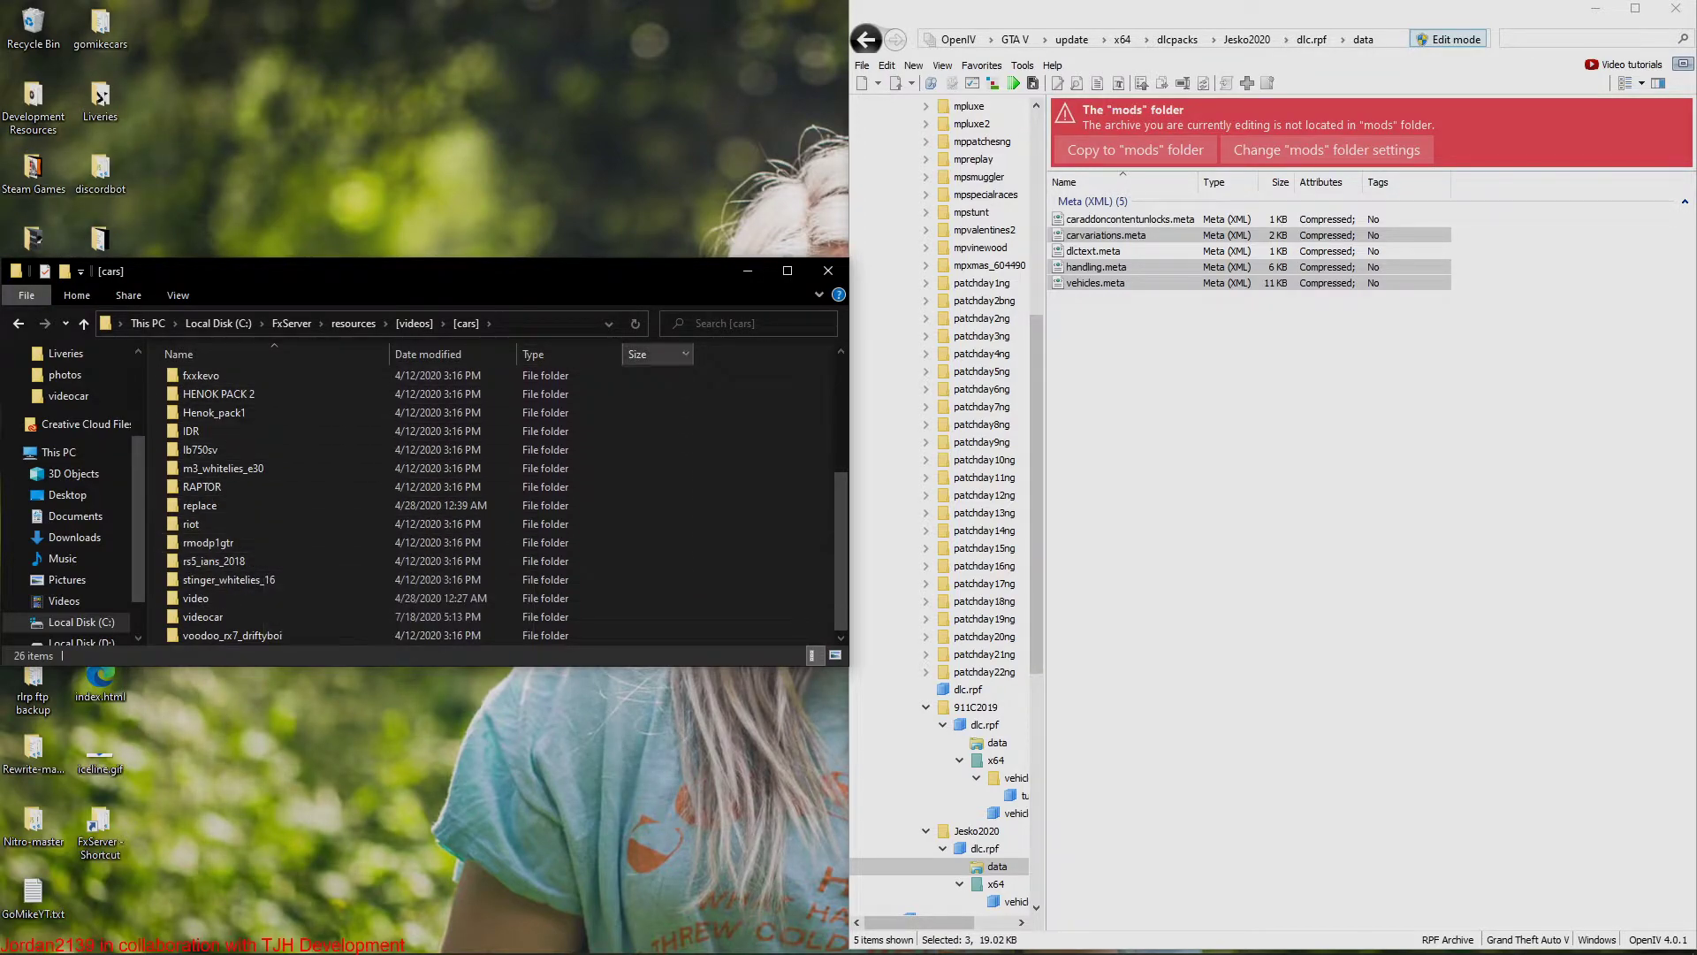
Step: Minimize the open windows, launch start server through Windows search, and check its startup log for the videocar resource
{"action": "left_click", "coordinate": [747, 270]}
{"action": "left_click", "coordinate": [1595, 9]}
{"action": "key", "text": "super"}
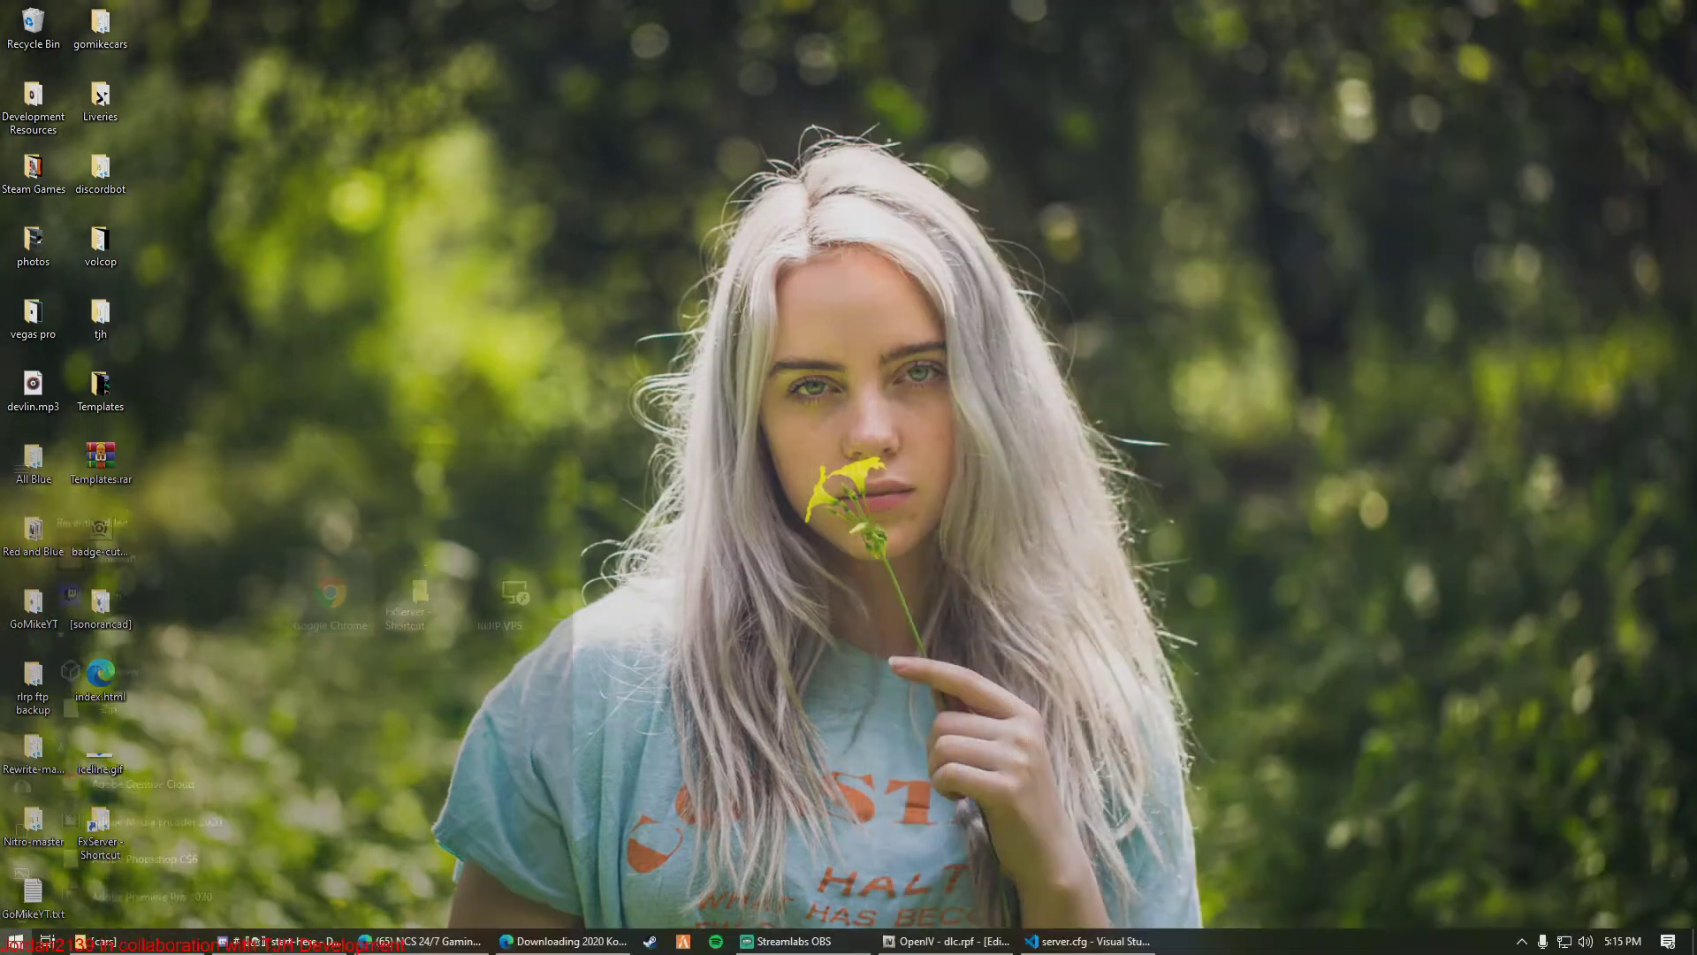
{"action": "type", "text": "start s"}
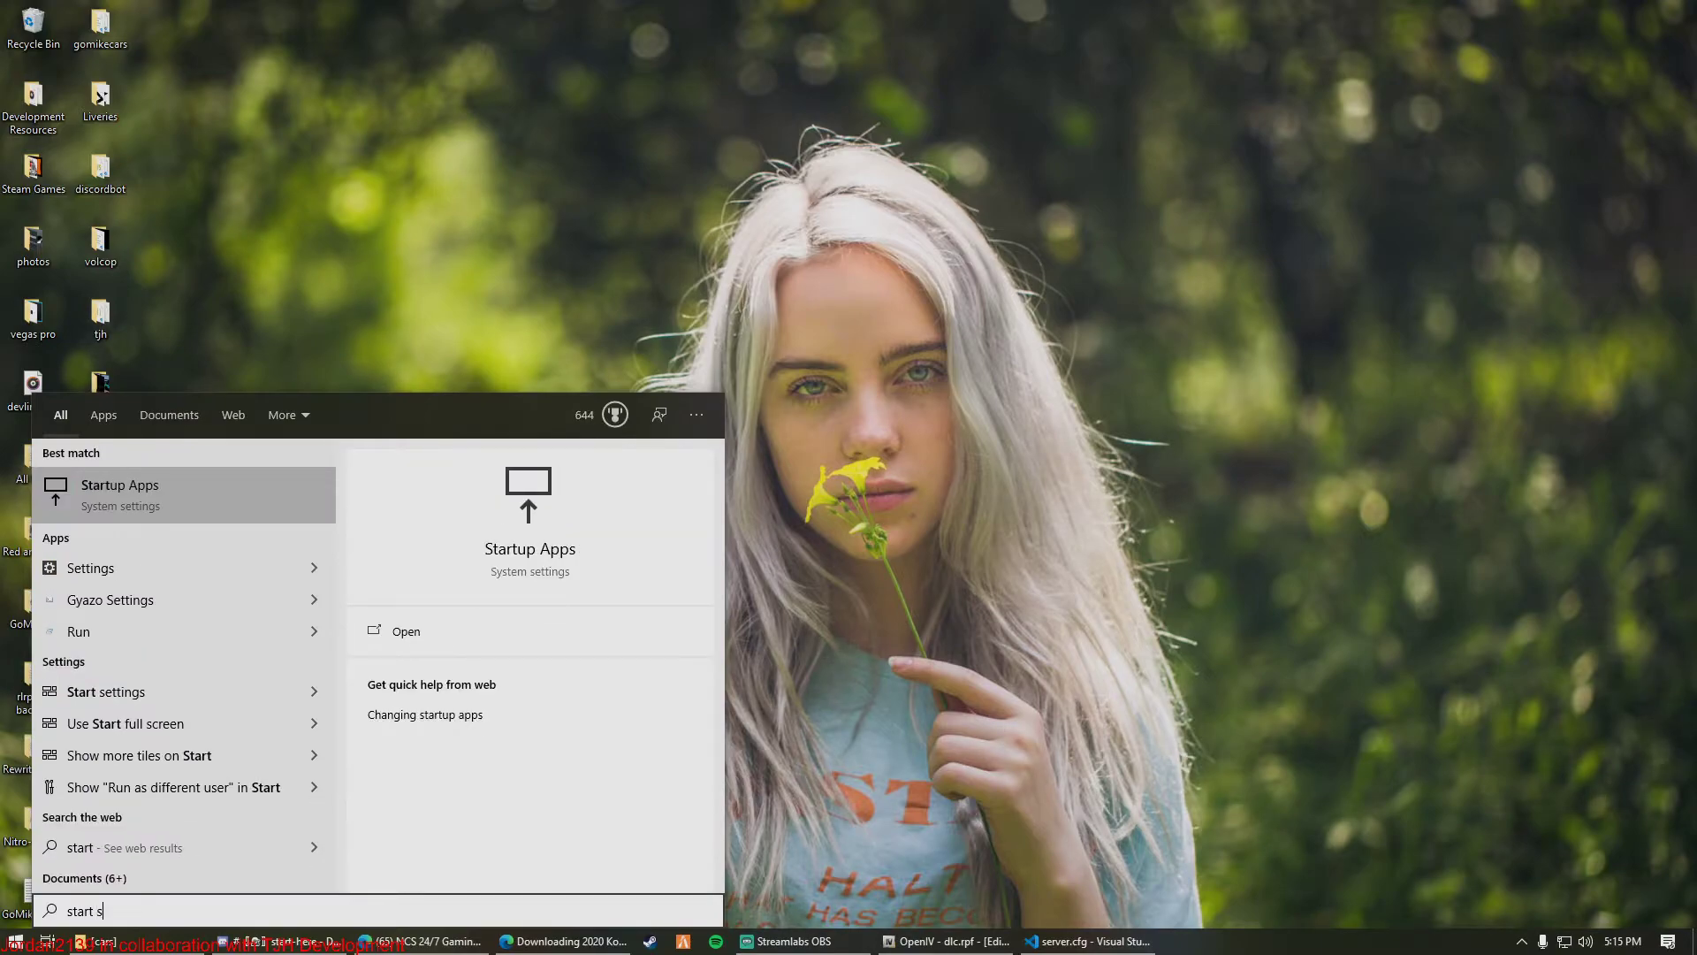
{"action": "type", "text": "erver"}
{"action": "key", "text": "Return"}
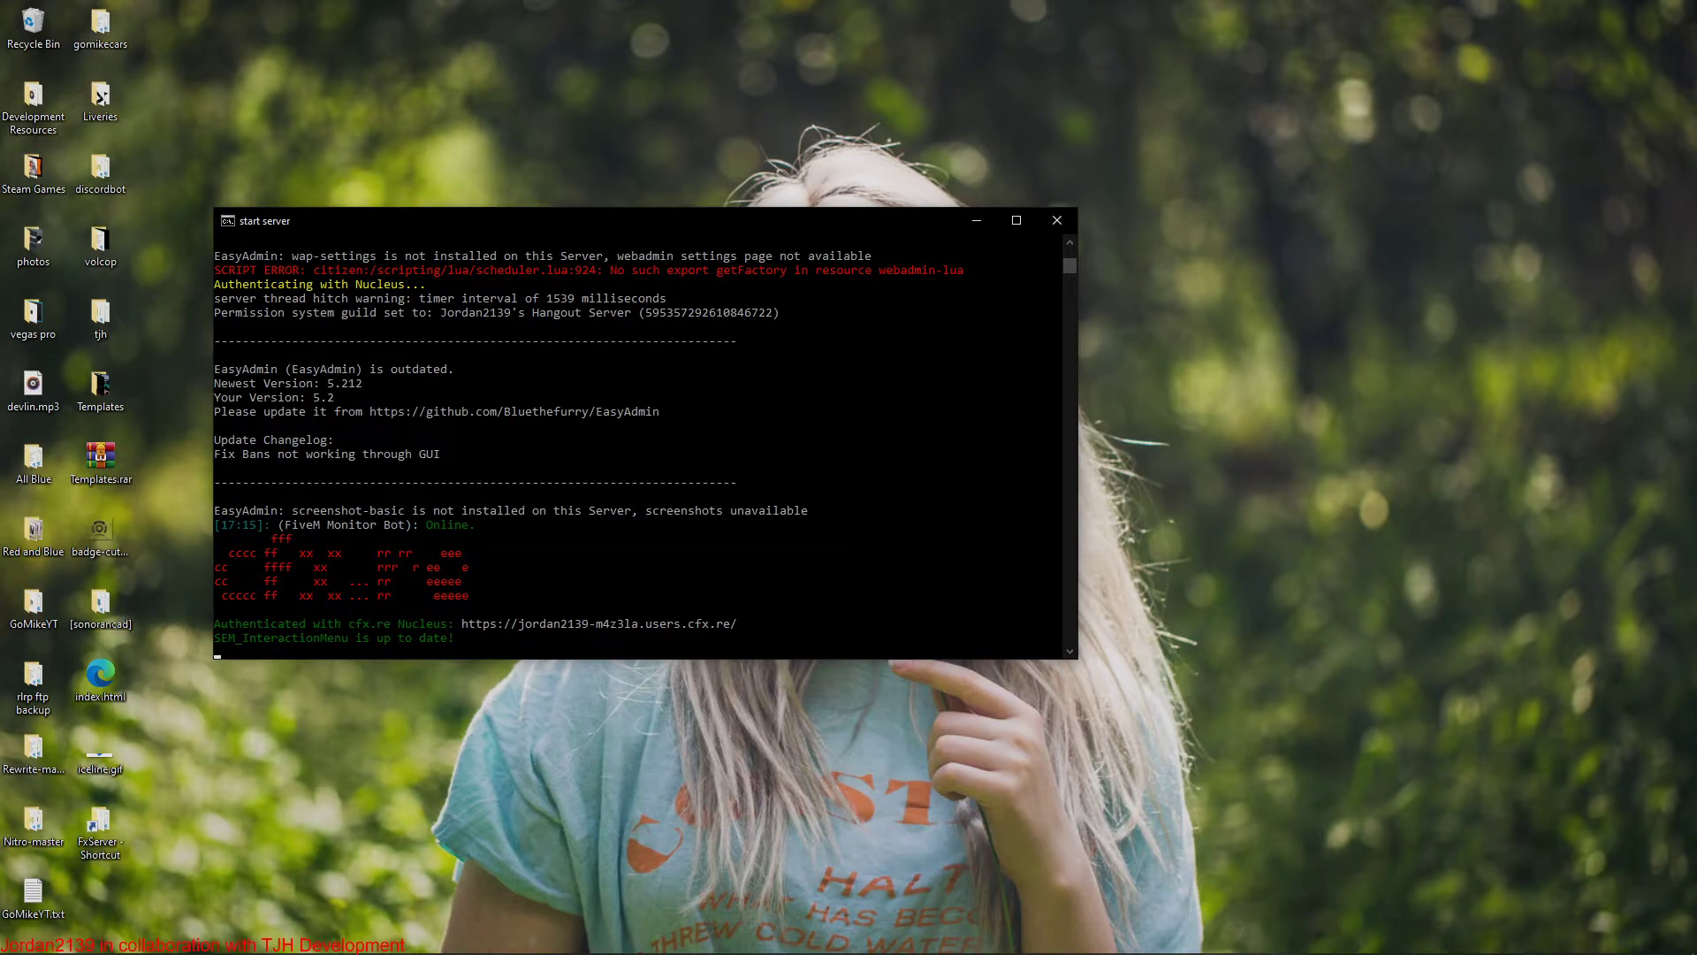
{"action": "scroll", "coordinate": [637, 442], "scroll_direction": "up", "scroll_amount": 4}
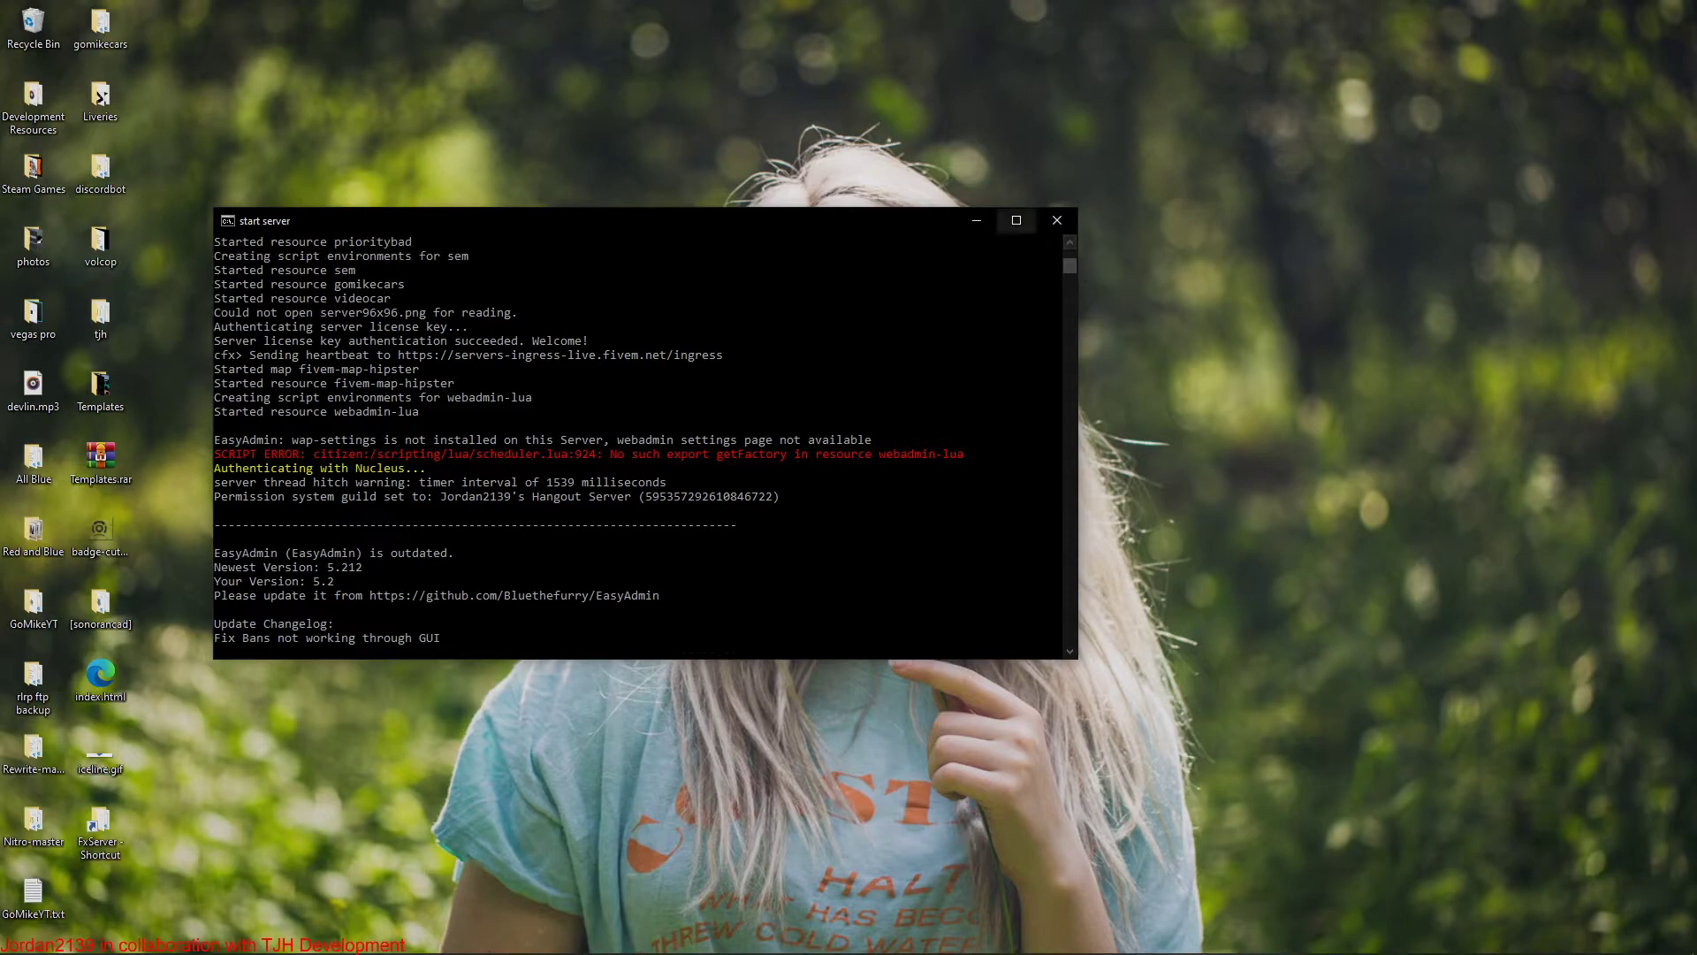
{"action": "left_click", "coordinate": [977, 220]}
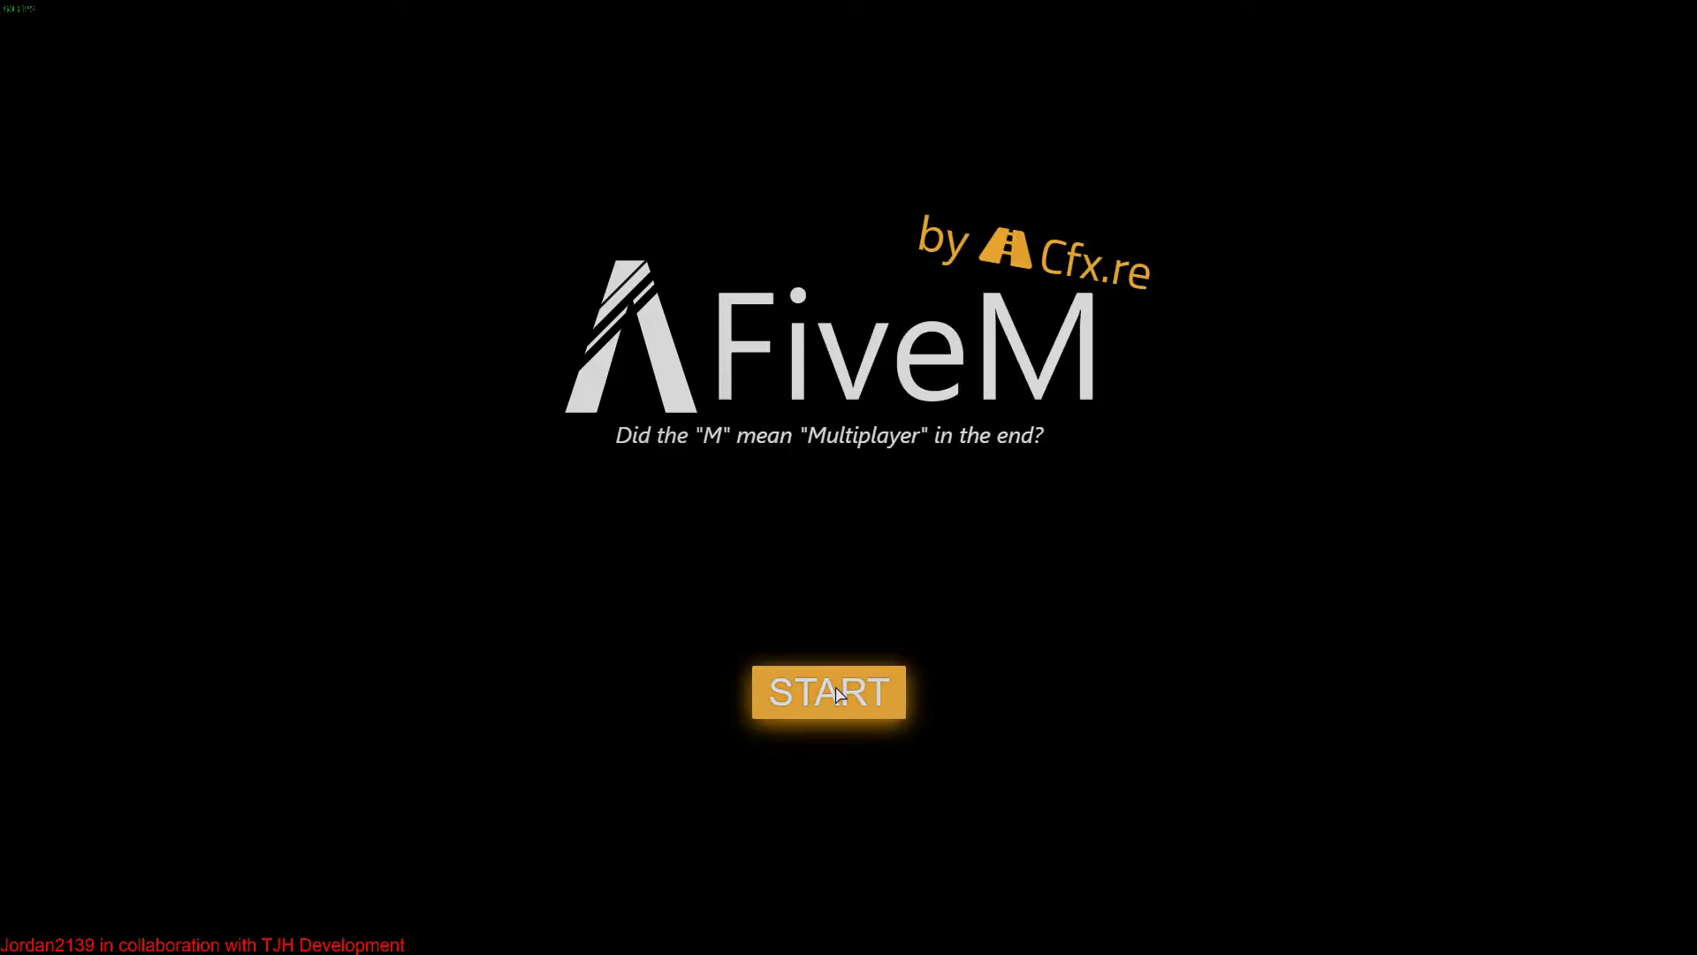
Step: Start FiveM, connect to the localhost server, and walk the spawned character onto the open ground
{"action": "left_click", "coordinate": [831, 689]}
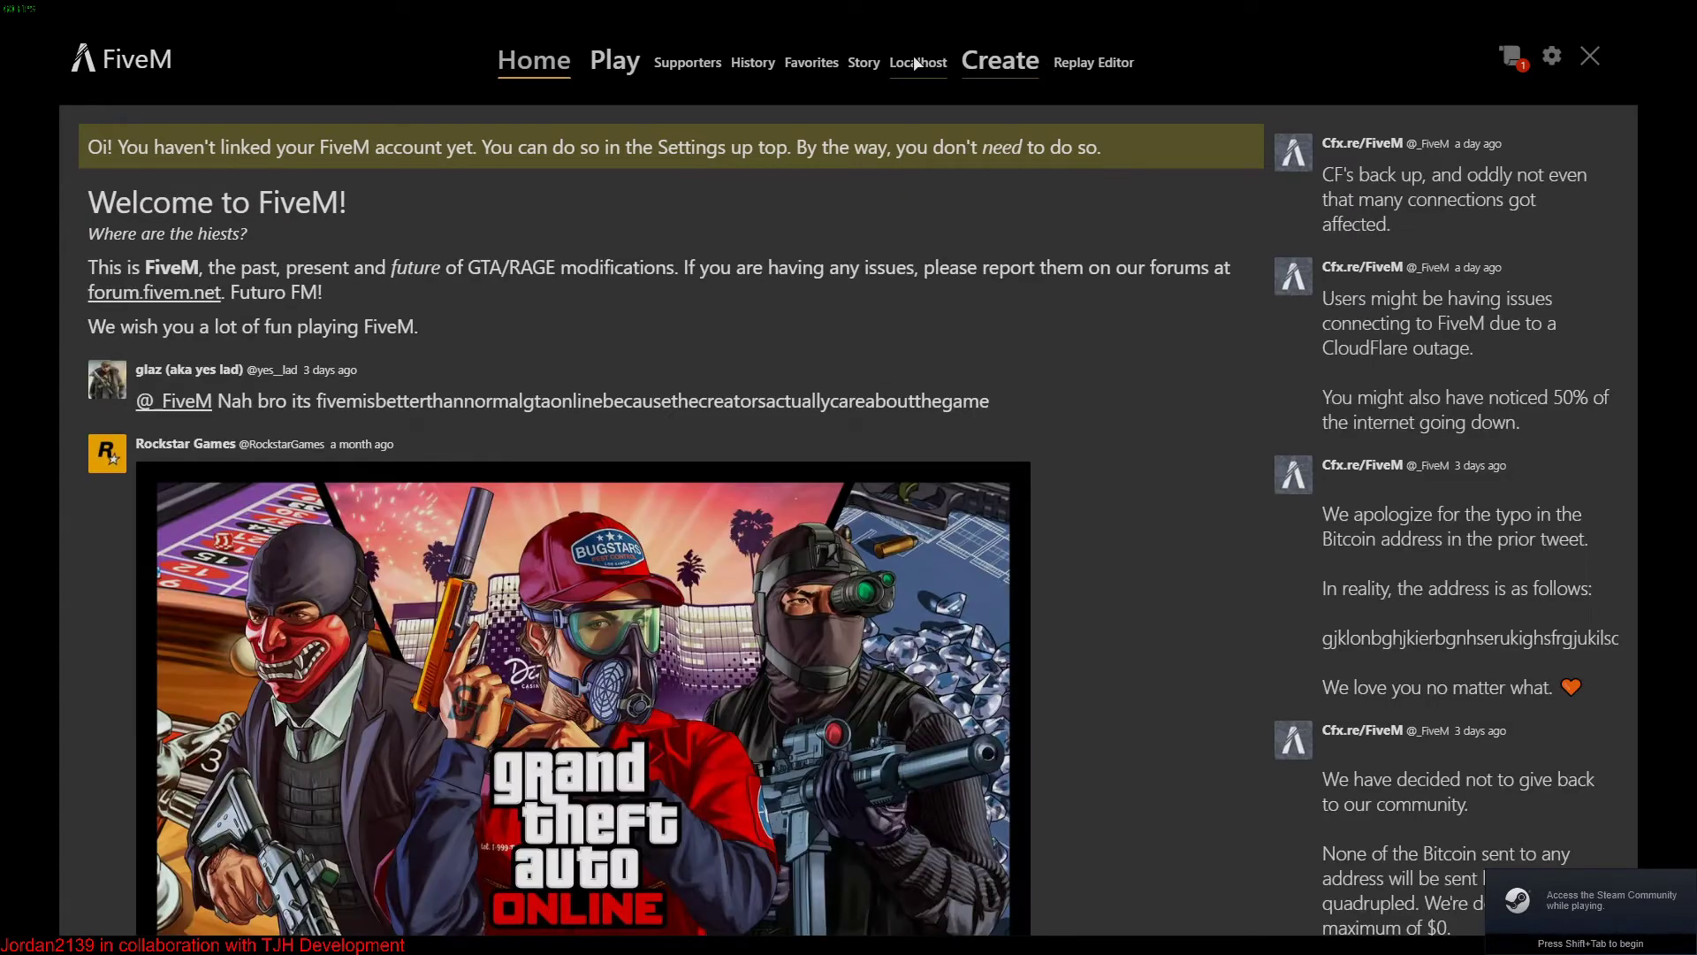
{"action": "left_click", "coordinate": [916, 61]}
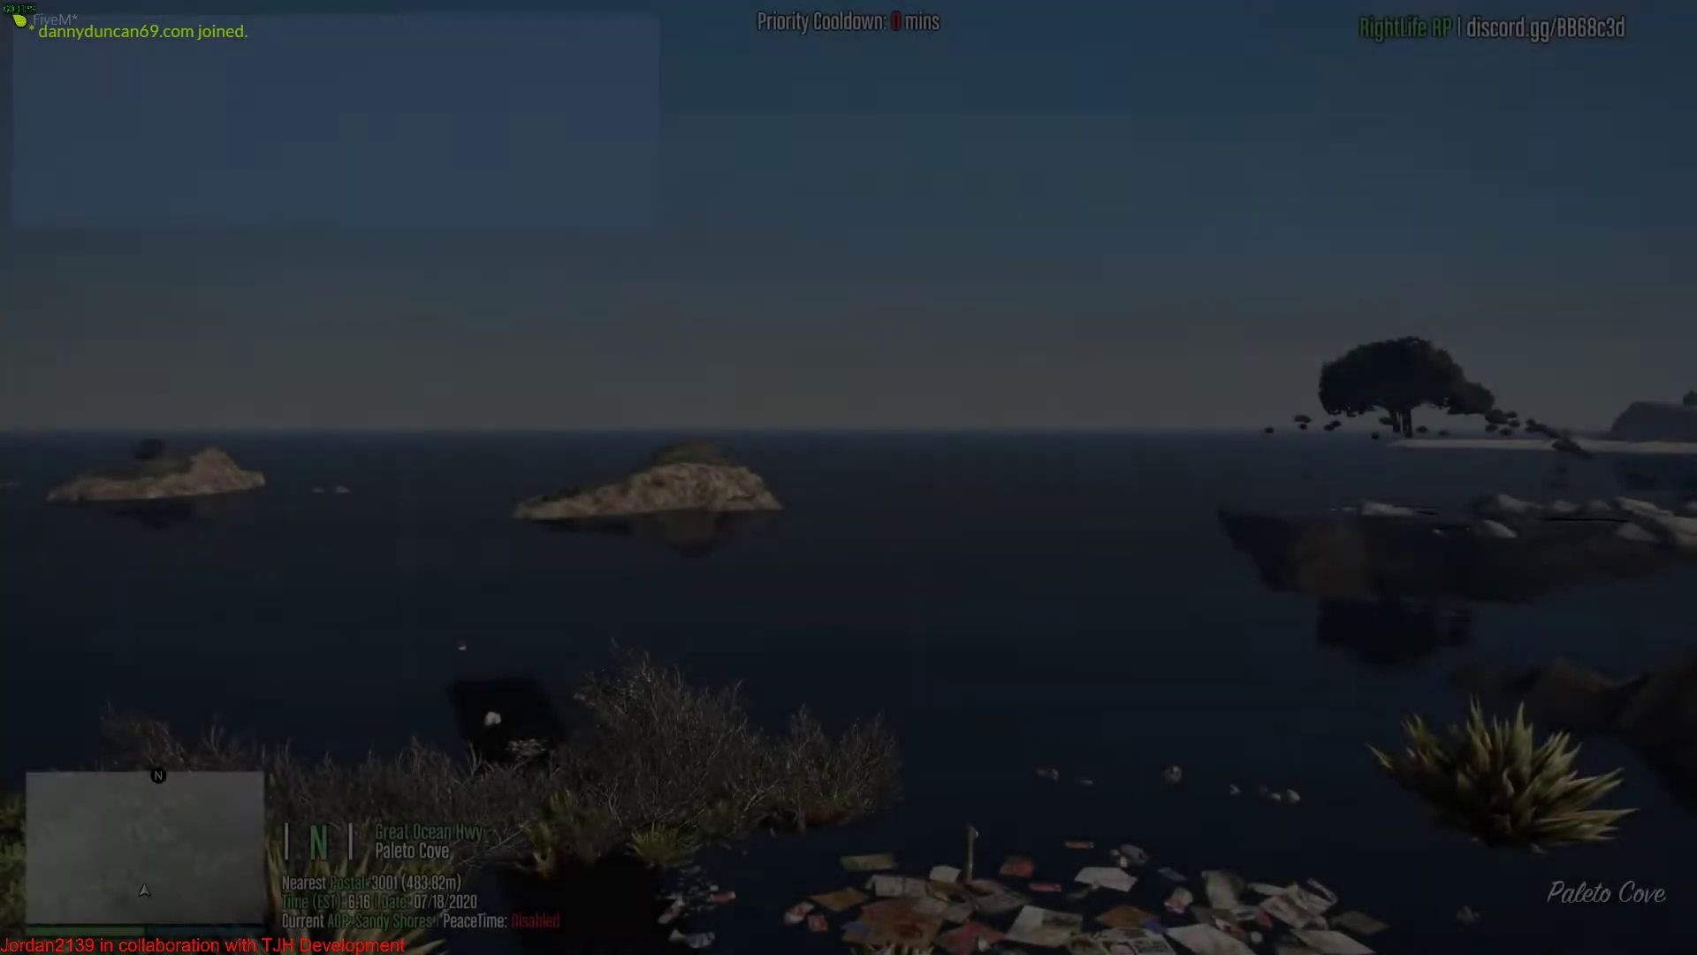
{"action": "key", "text": "w"}
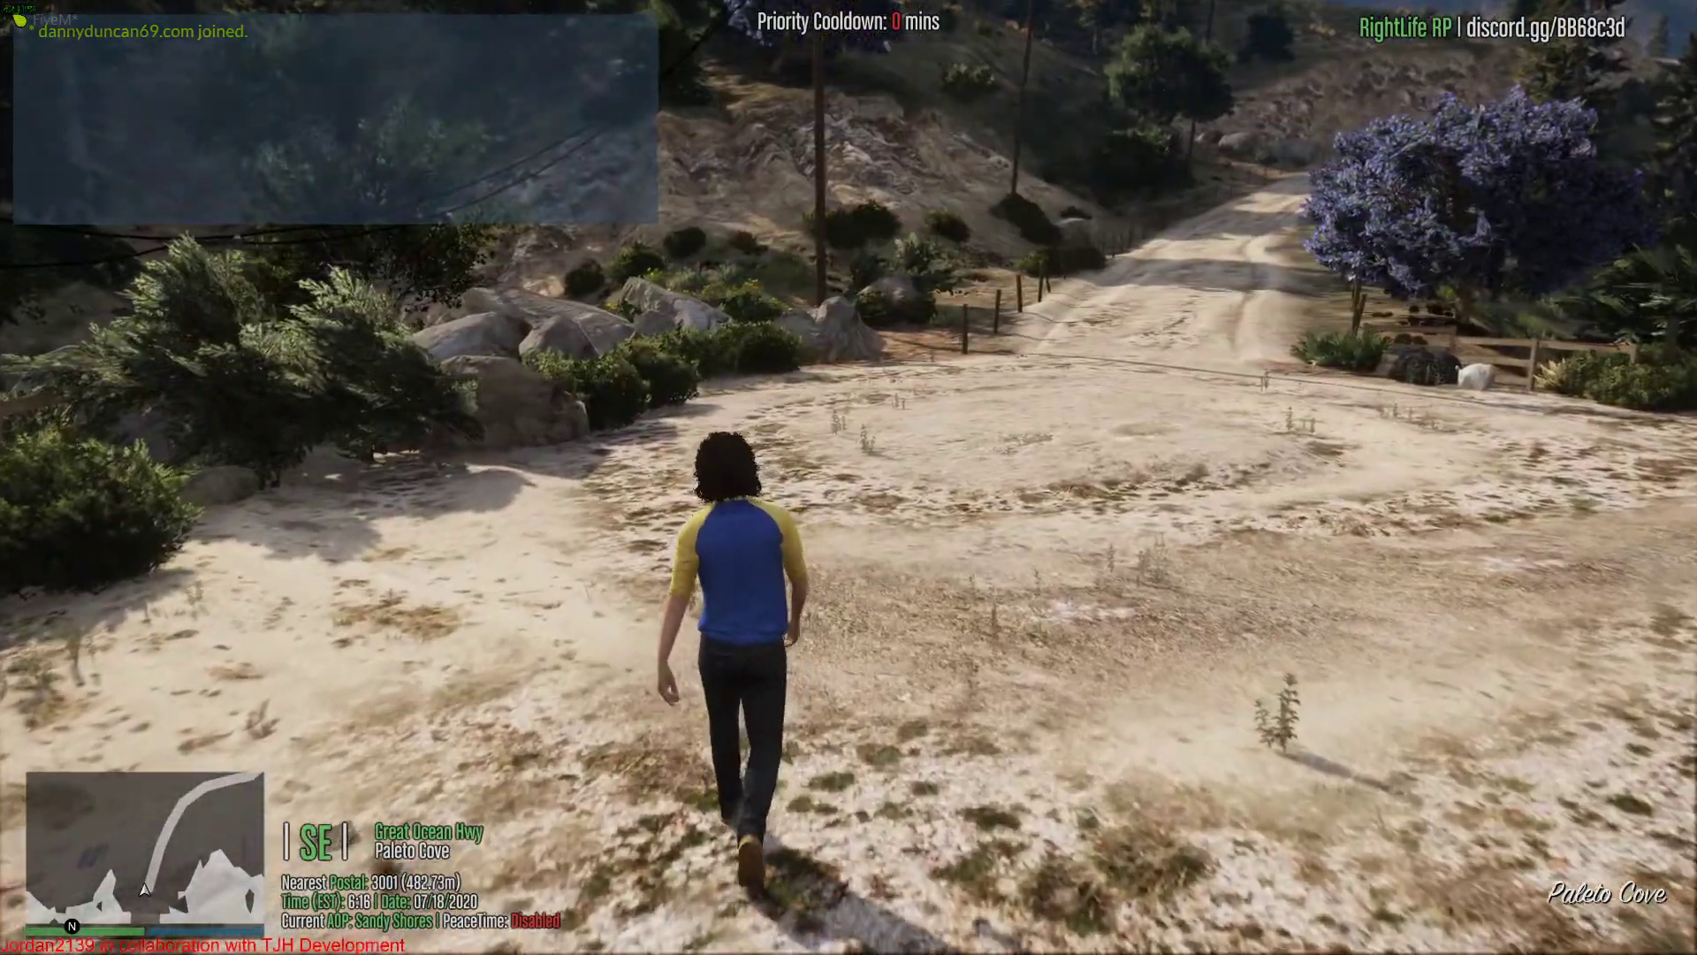
{"action": "key", "text": "Tab"}
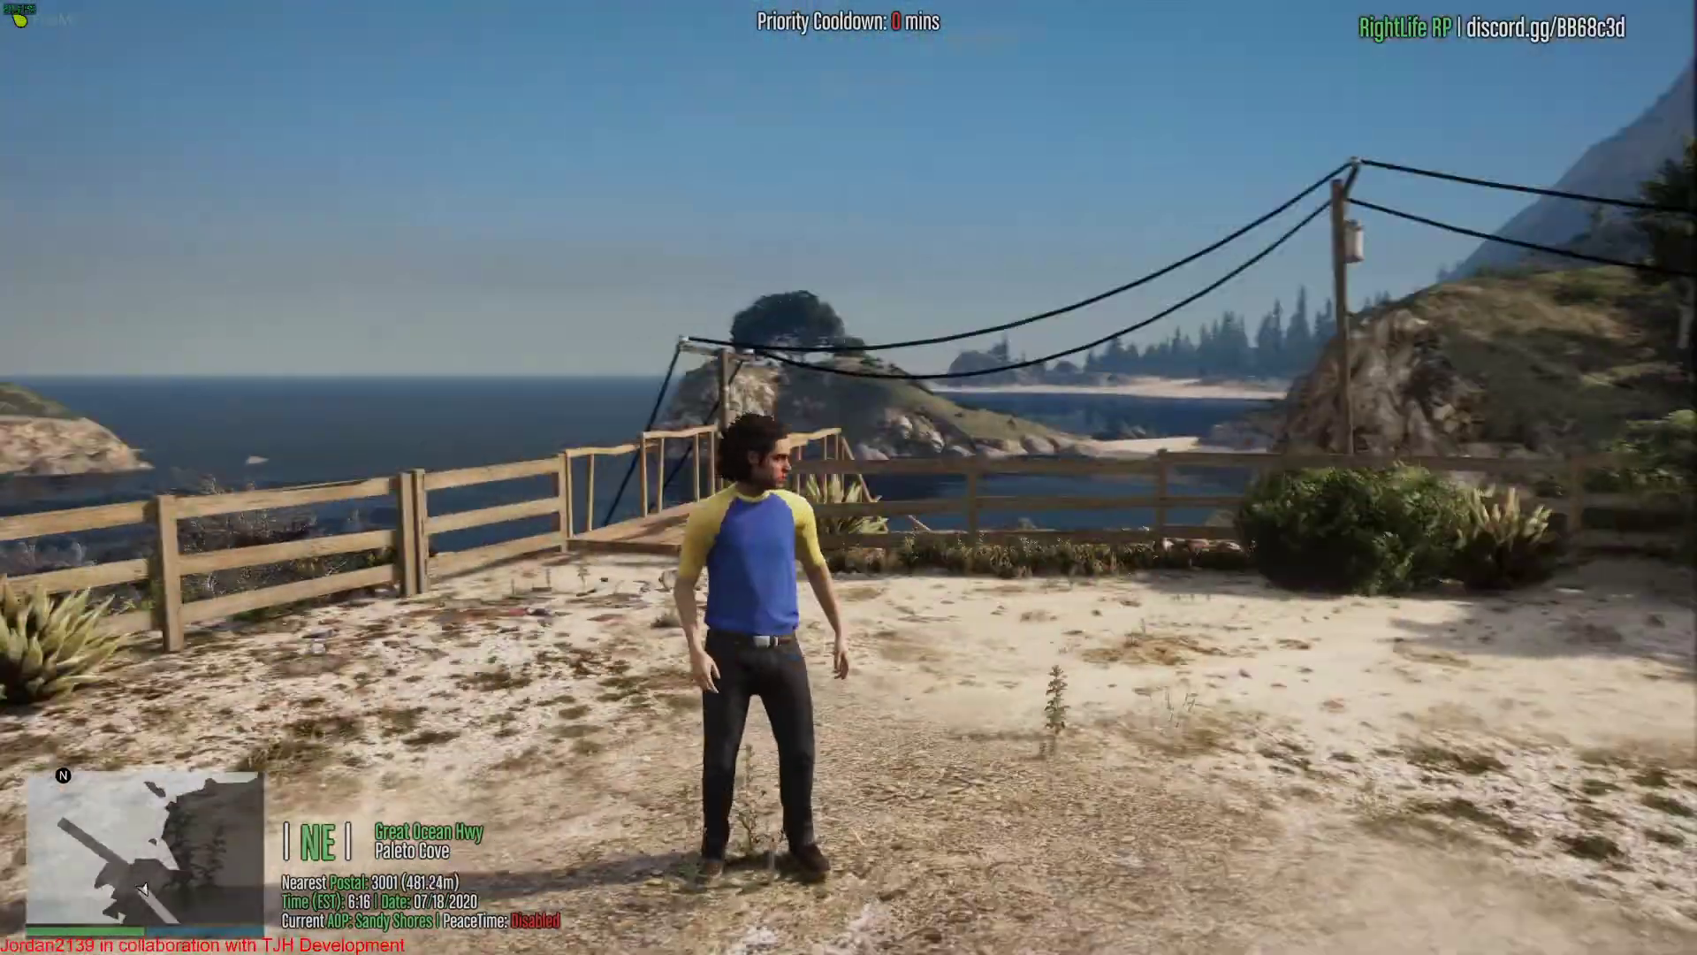
Step: Spawn the vehicle with model name videocar through the vMenu Vehicle Spawner
{"action": "key", "text": "m"}
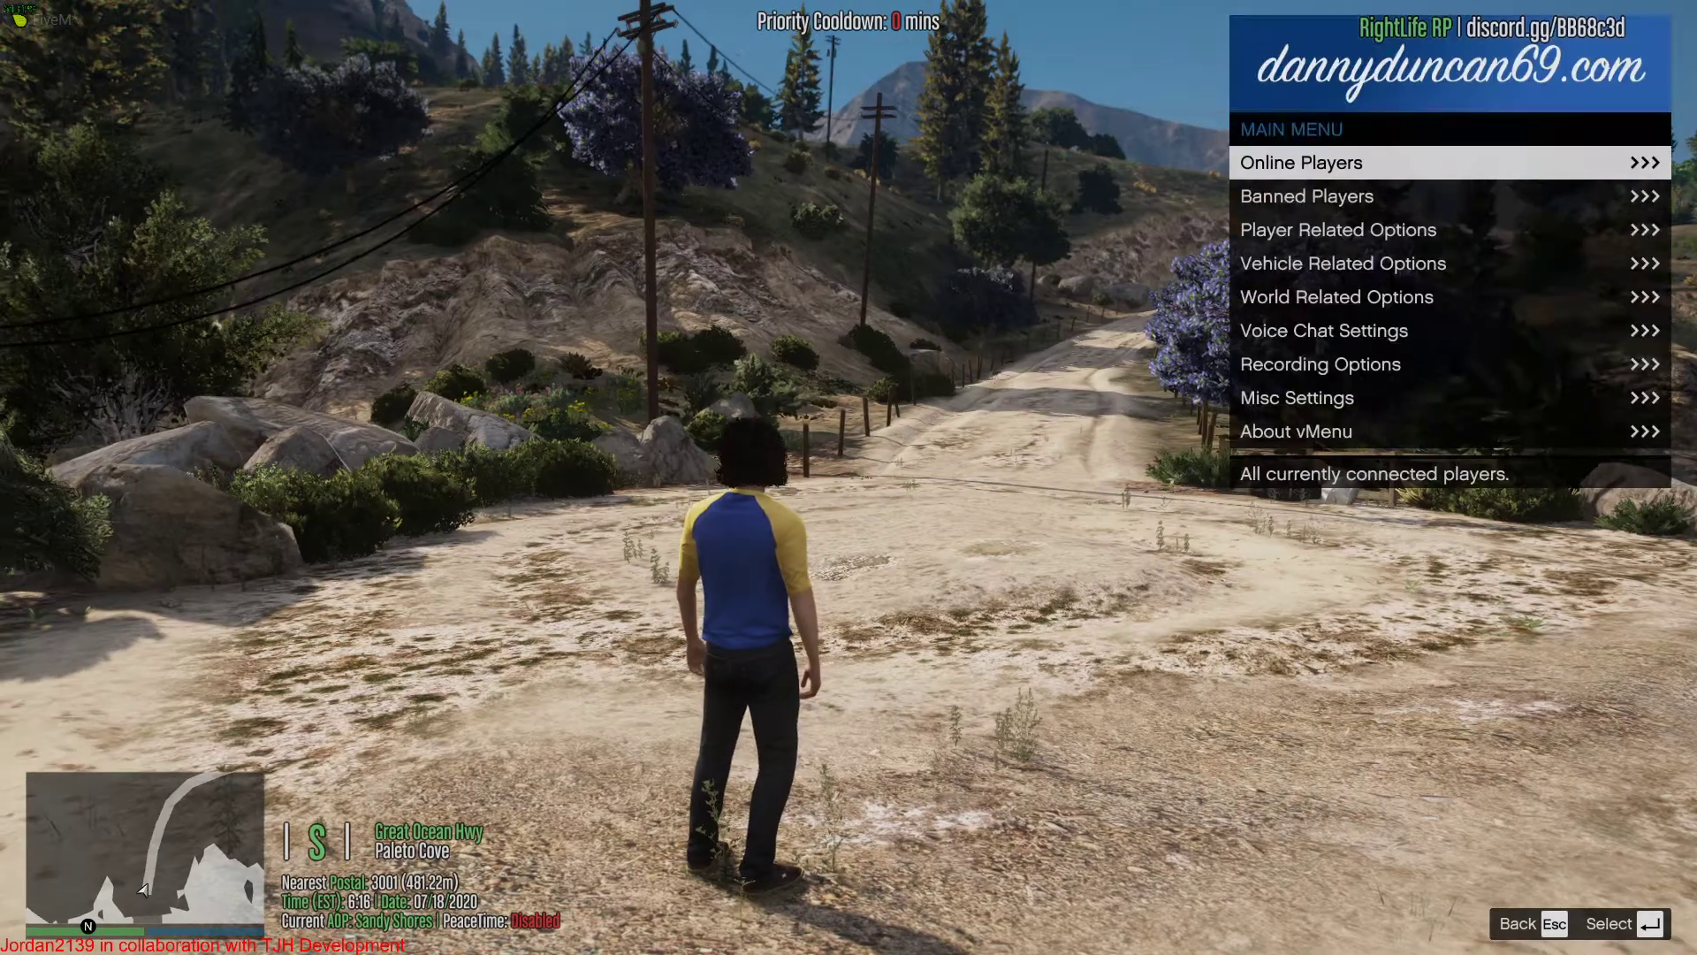
{"action": "key", "text": "w"}
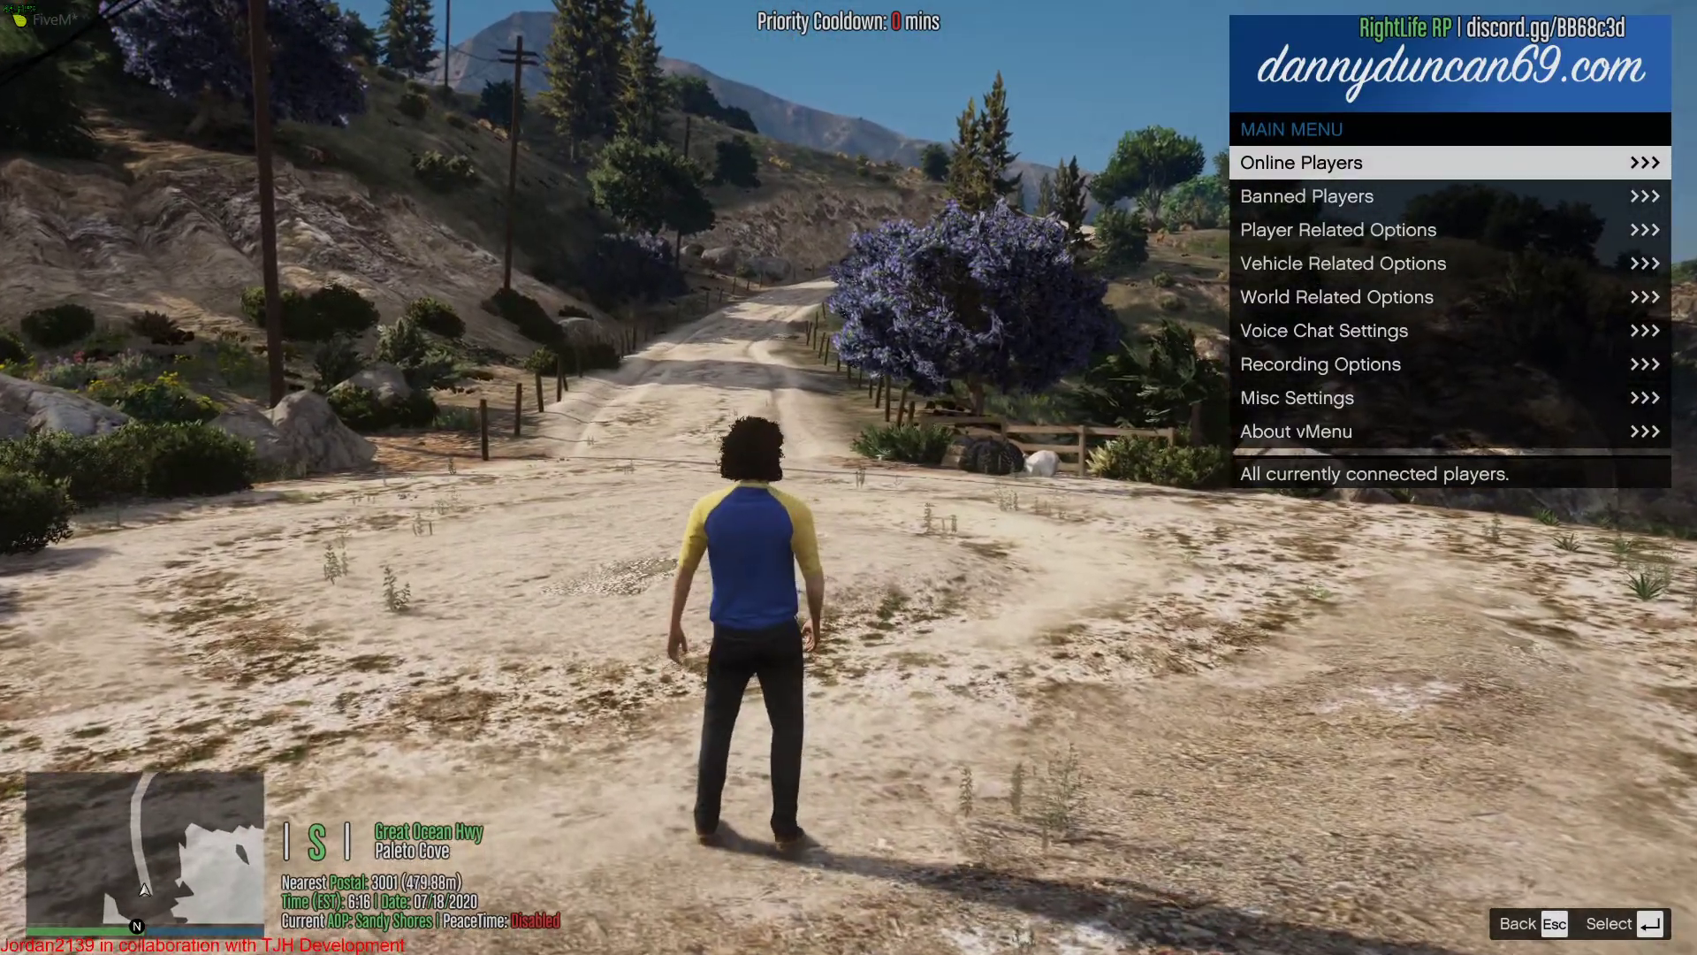
{"action": "key", "text": "w"}
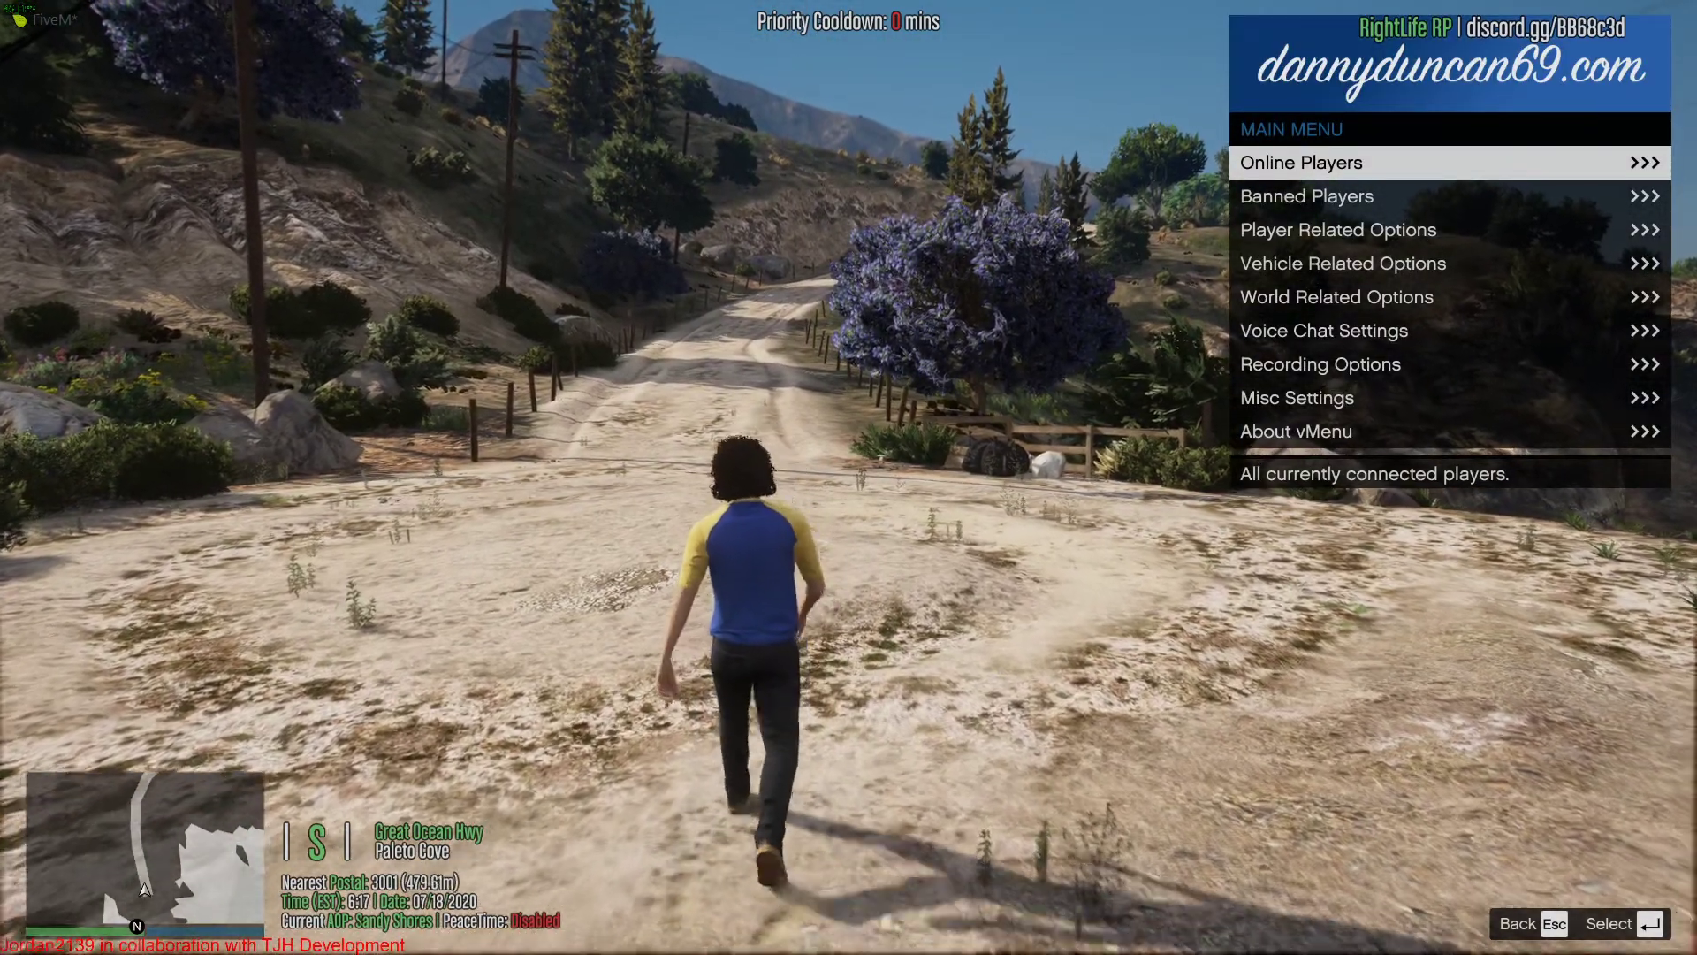
{"action": "key", "text": "Down"}
{"action": "key", "text": "Down"}
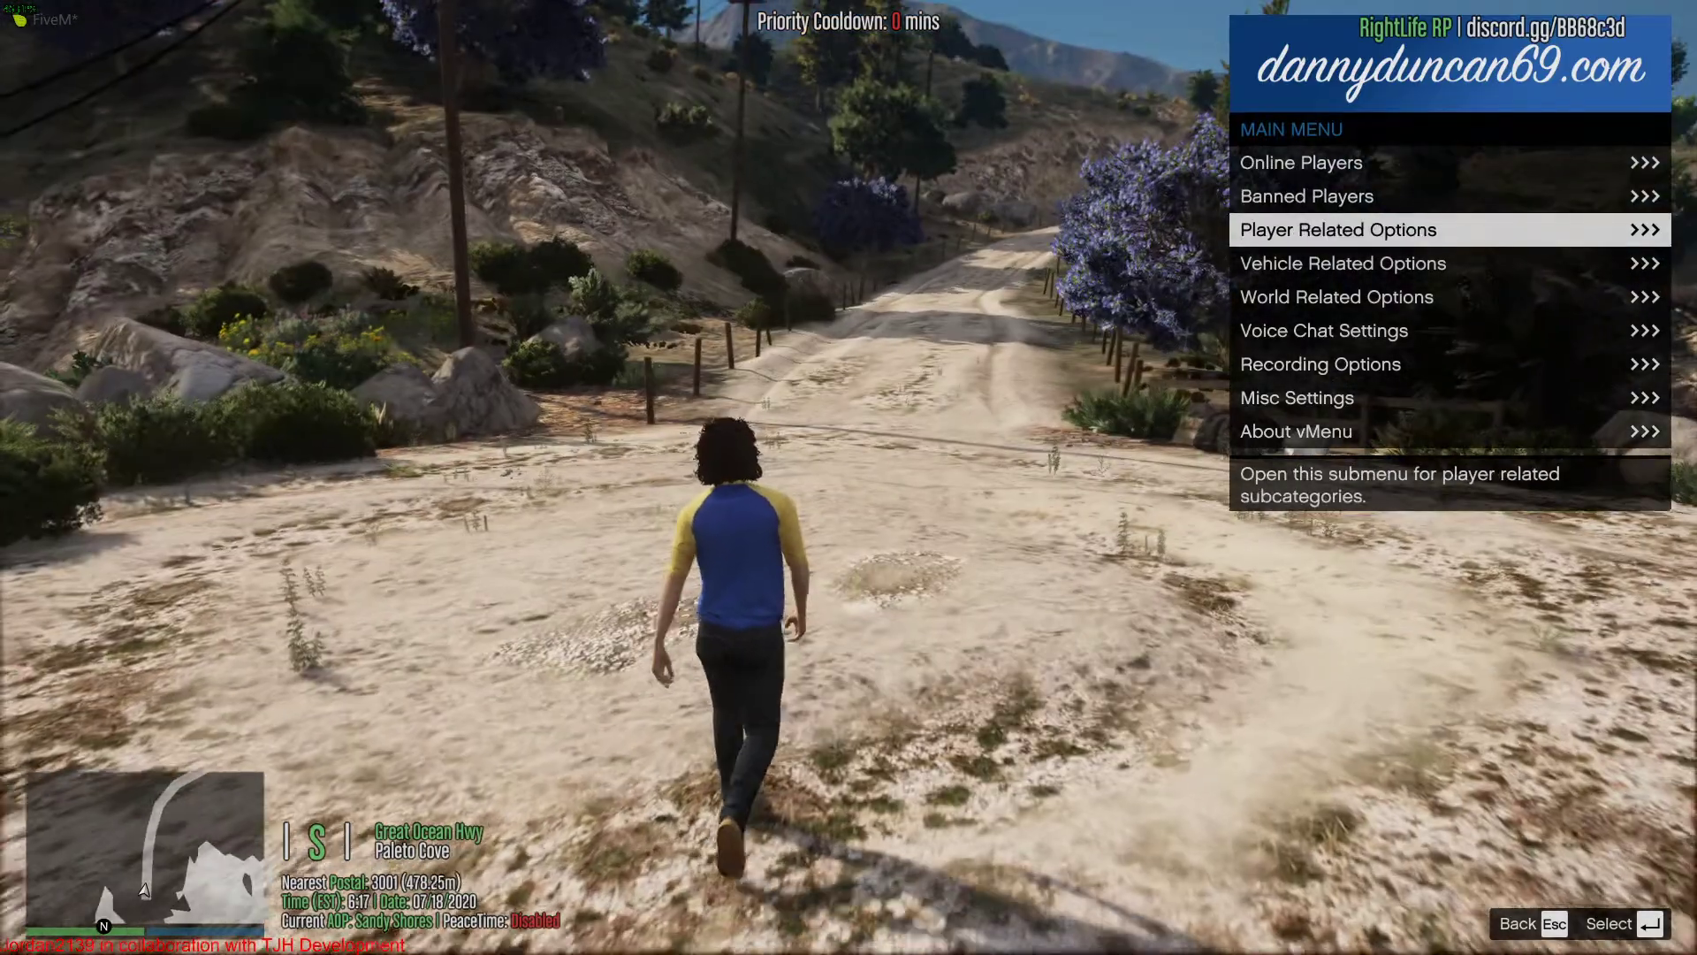
{"action": "key", "text": "Down"}
{"action": "key", "text": "Return"}
{"action": "key", "text": "Down"}
{"action": "key", "text": "Return"}
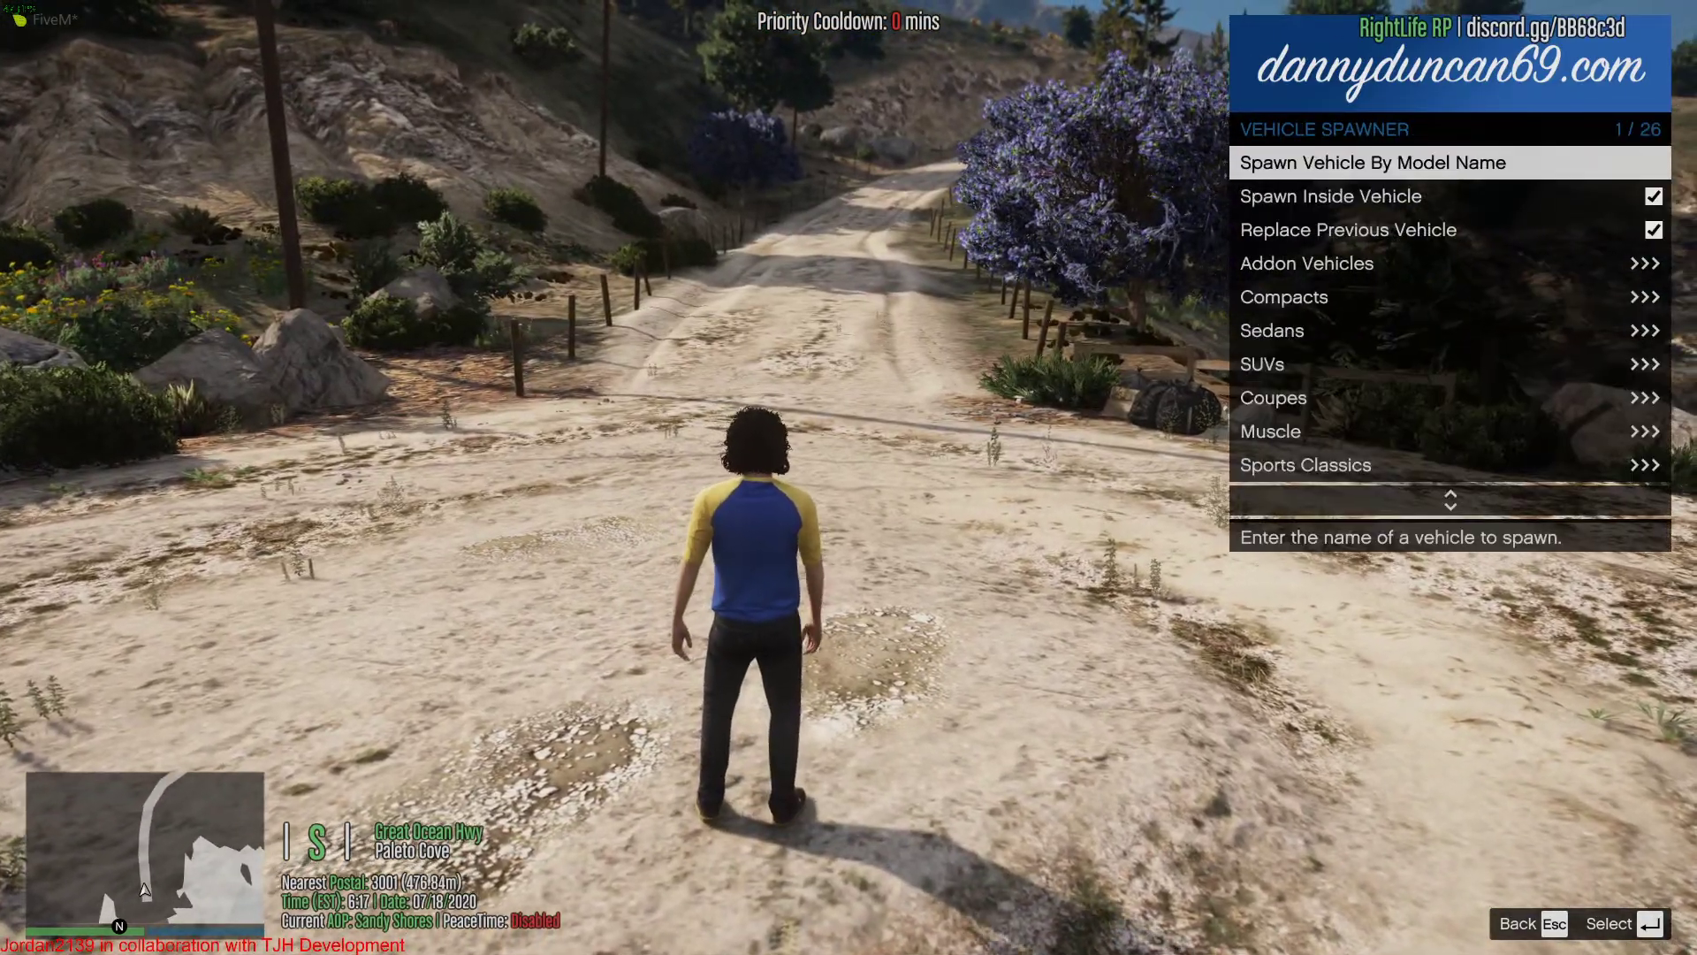
{"action": "key", "text": "Return"}
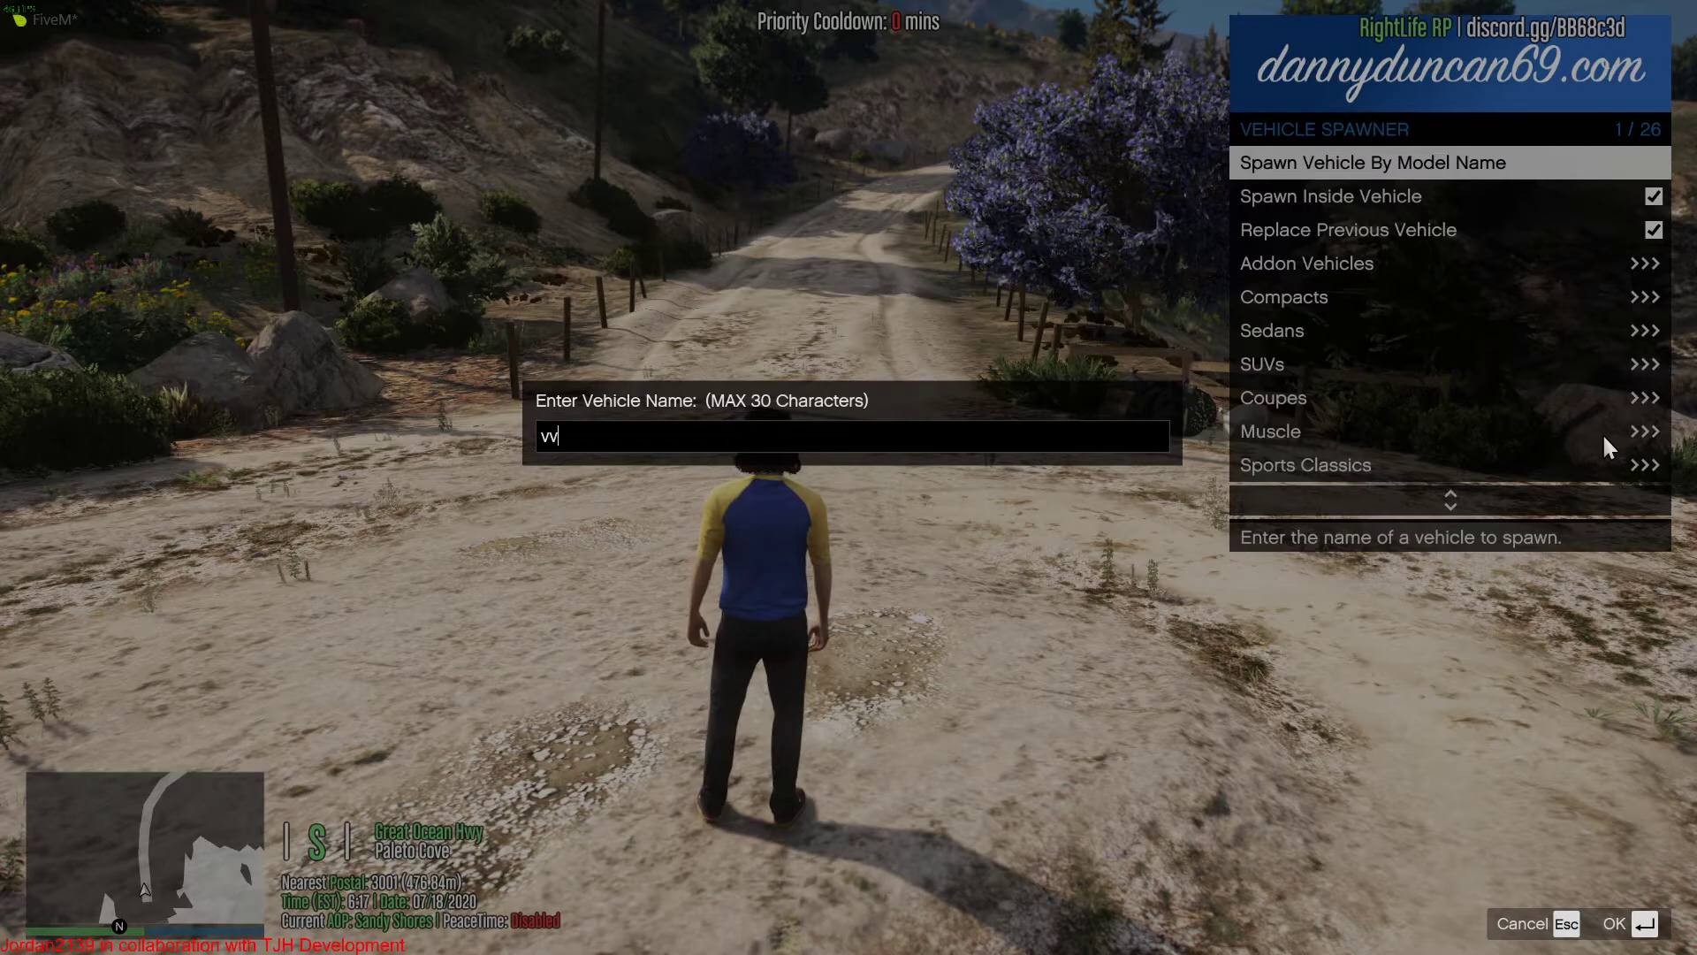
{"action": "type", "text": "videocar"}
{"action": "key", "text": "Return"}
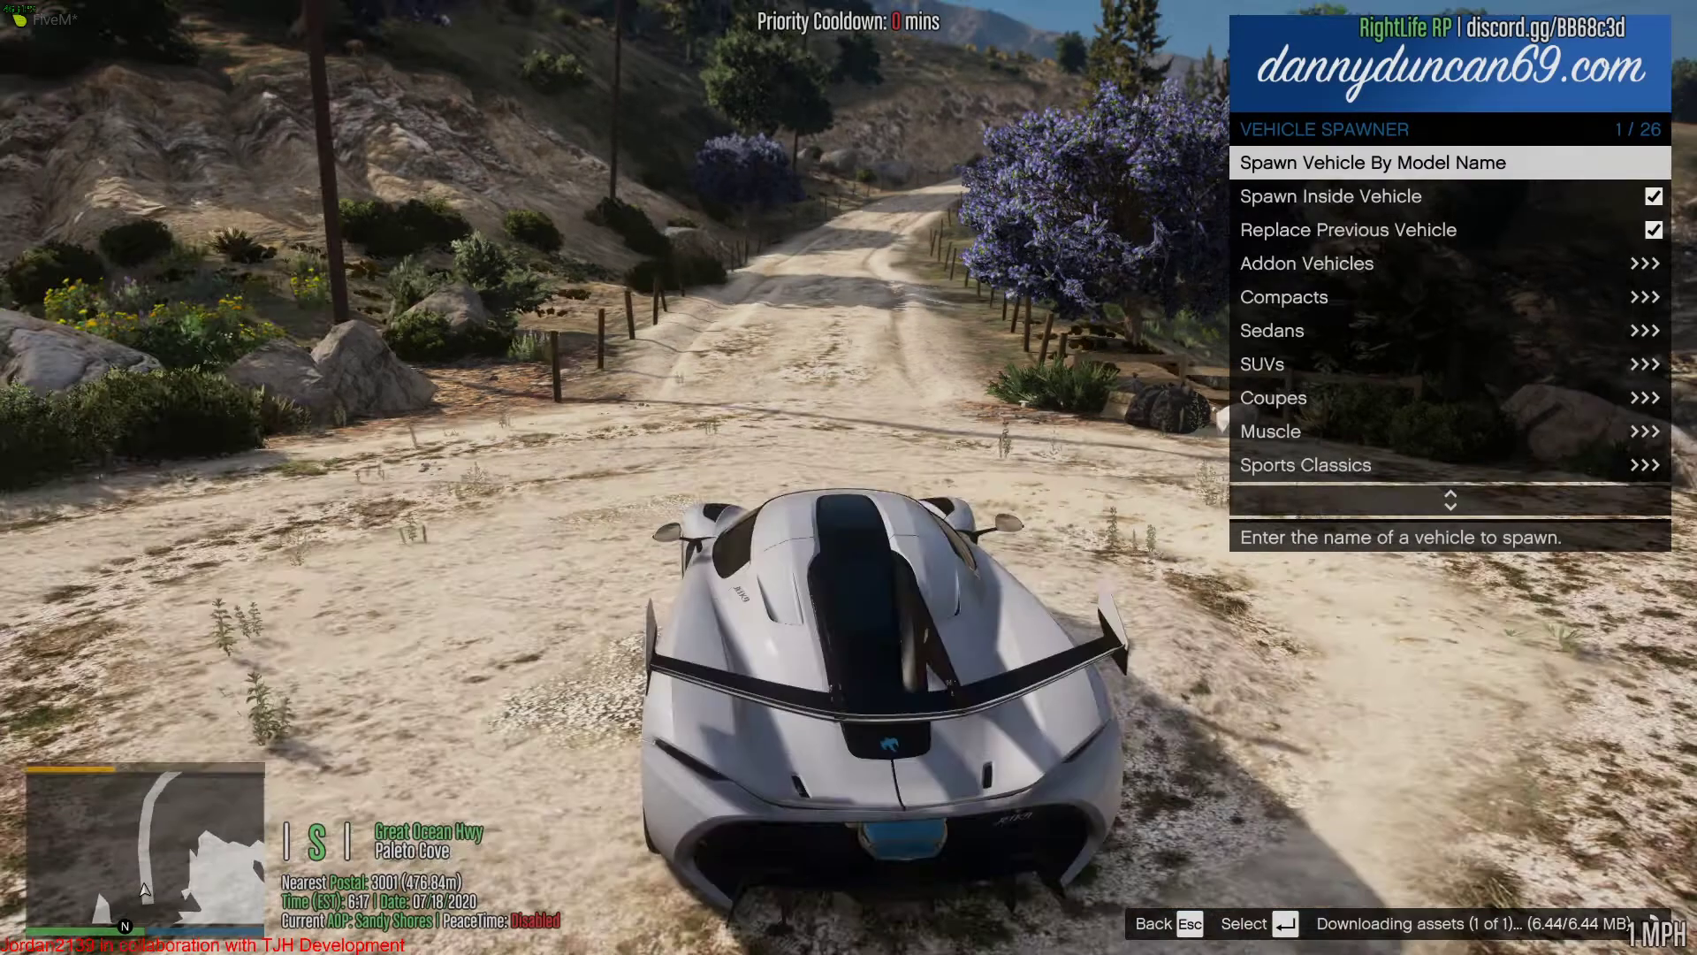
Step: Close the vMenu, inspect the spawned Jesko from outside on foot, and get back into it
{"action": "key", "text": "Escape"}
{"action": "key", "text": "Escape"}
{"action": "key", "text": "Escape"}
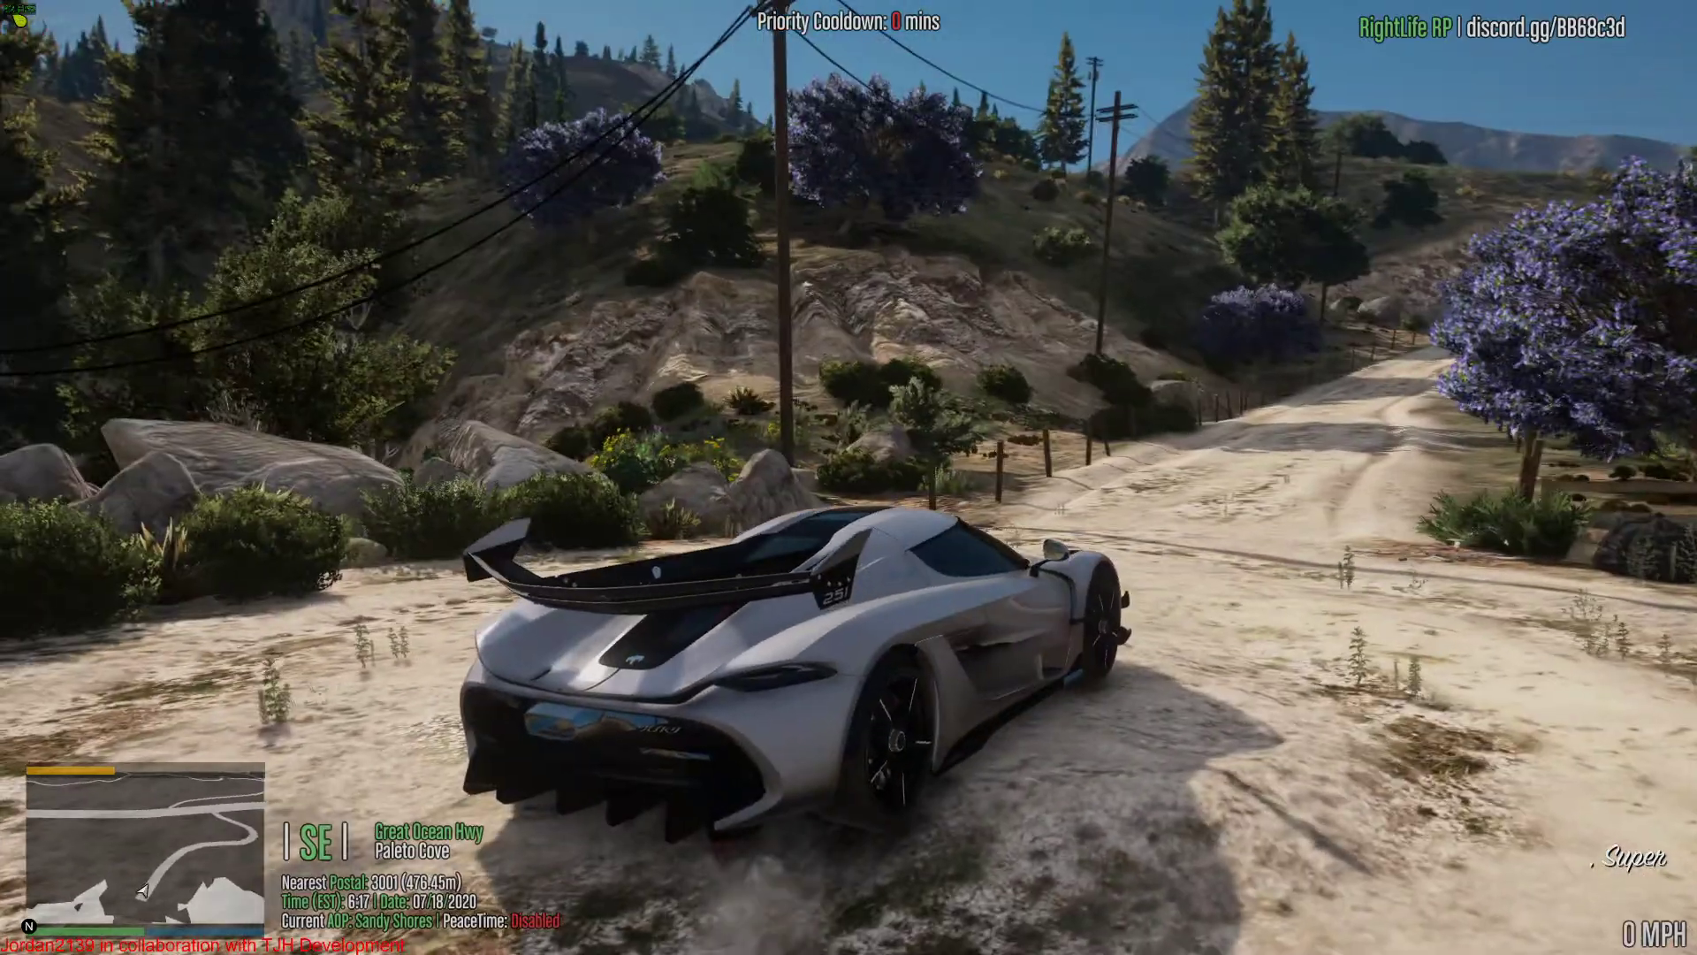
{"action": "key", "text": "f"}
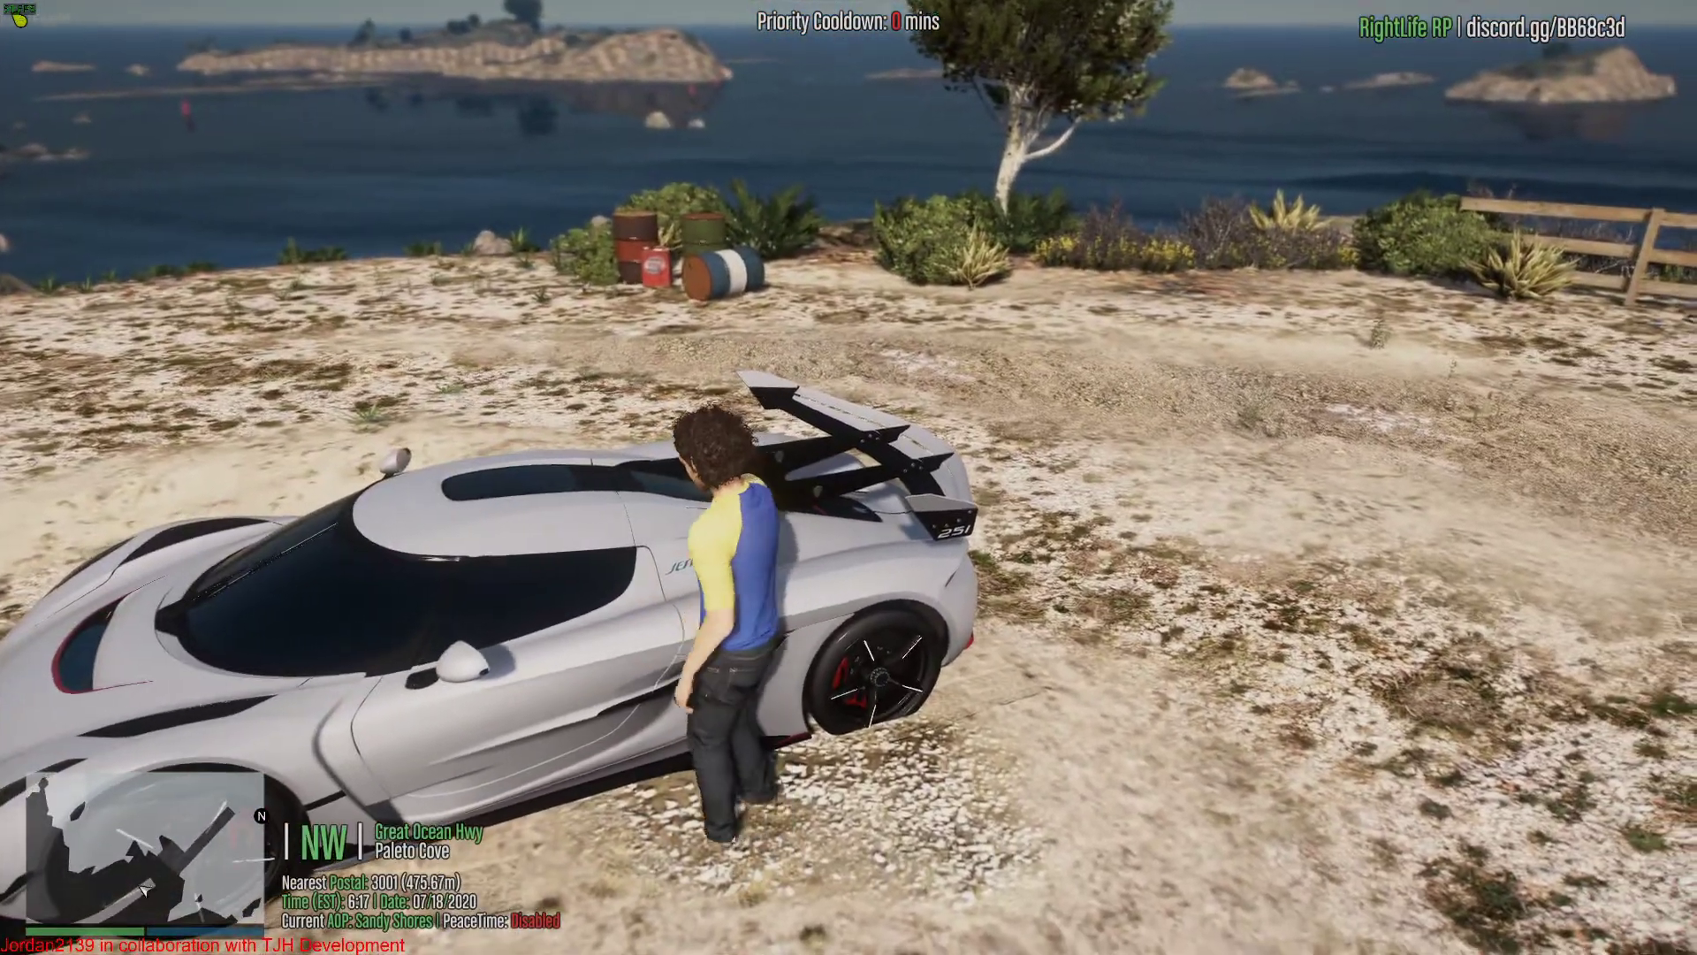
{"action": "key", "text": "f"}
Step: Fit the Jesko with EMS Upgrade, Level 4, Race Brakes and Race Transmission in its vehicle Mod Menu
{"action": "key", "text": "m"}
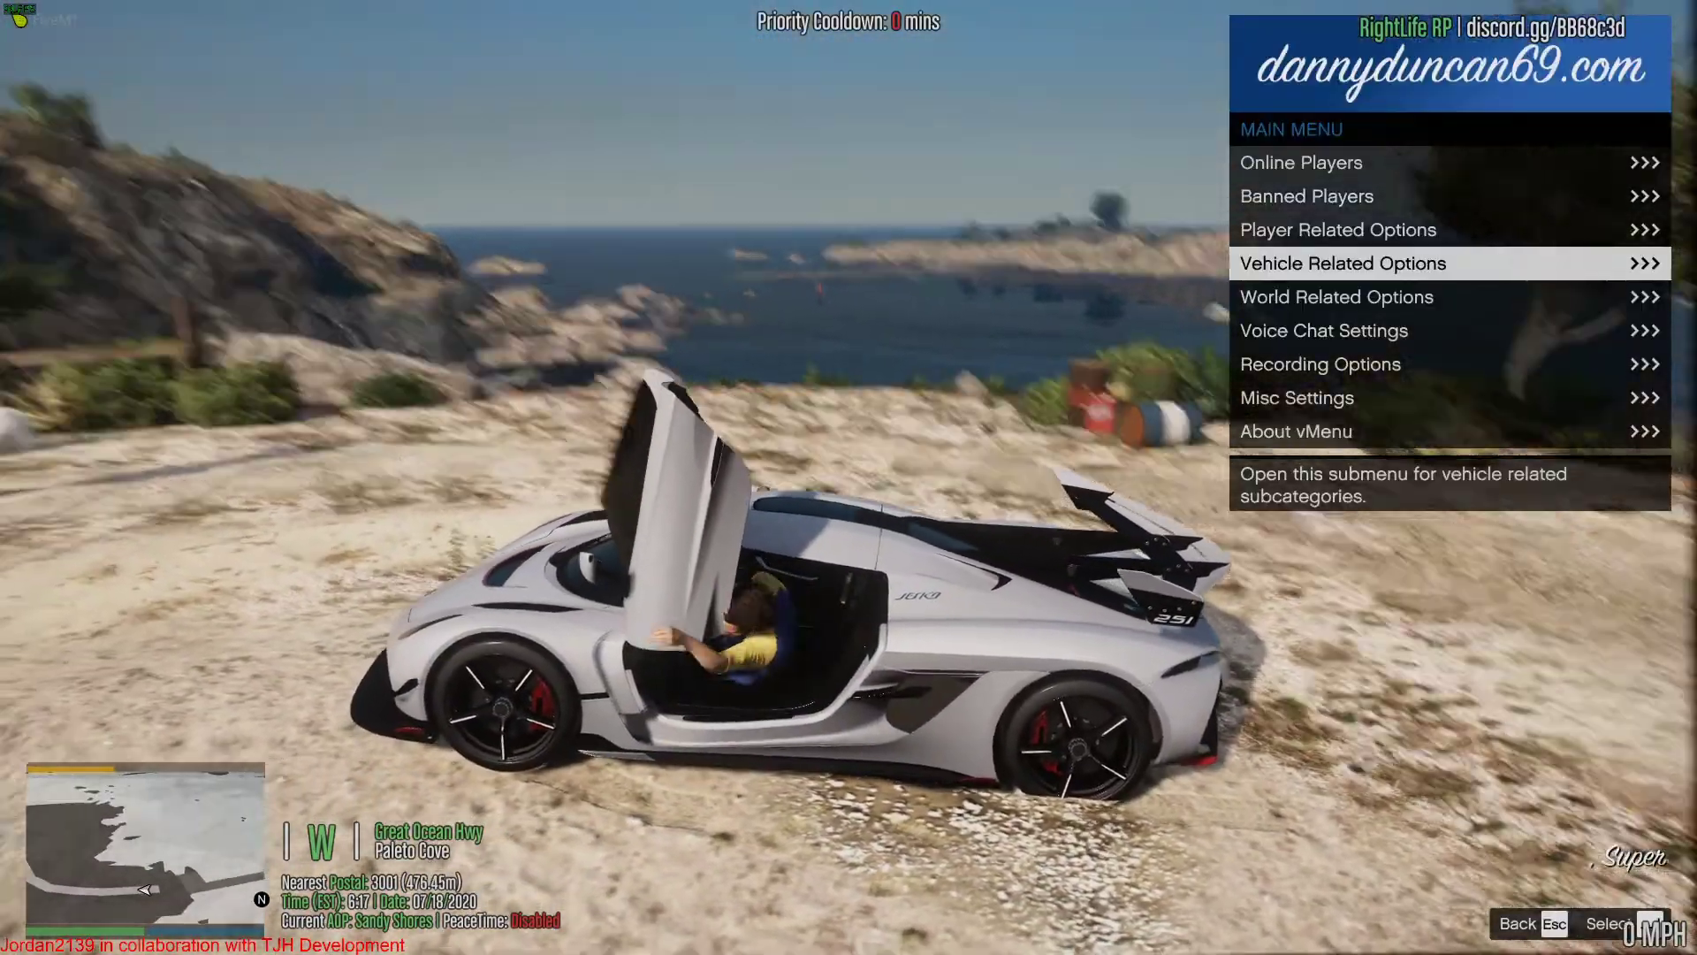
{"action": "key", "text": "Return"}
{"action": "key", "text": "Return"}
{"action": "key", "text": "Down"}
{"action": "key", "text": "Down"}
{"action": "key", "text": "Down"}
{"action": "key", "text": "Down"}
{"action": "key", "text": "Down"}
{"action": "key", "text": "Down"}
{"action": "key", "text": "Down"}
{"action": "key", "text": "Down"}
{"action": "key", "text": "Down"}
{"action": "key", "text": "Down"}
{"action": "key", "text": "Down"}
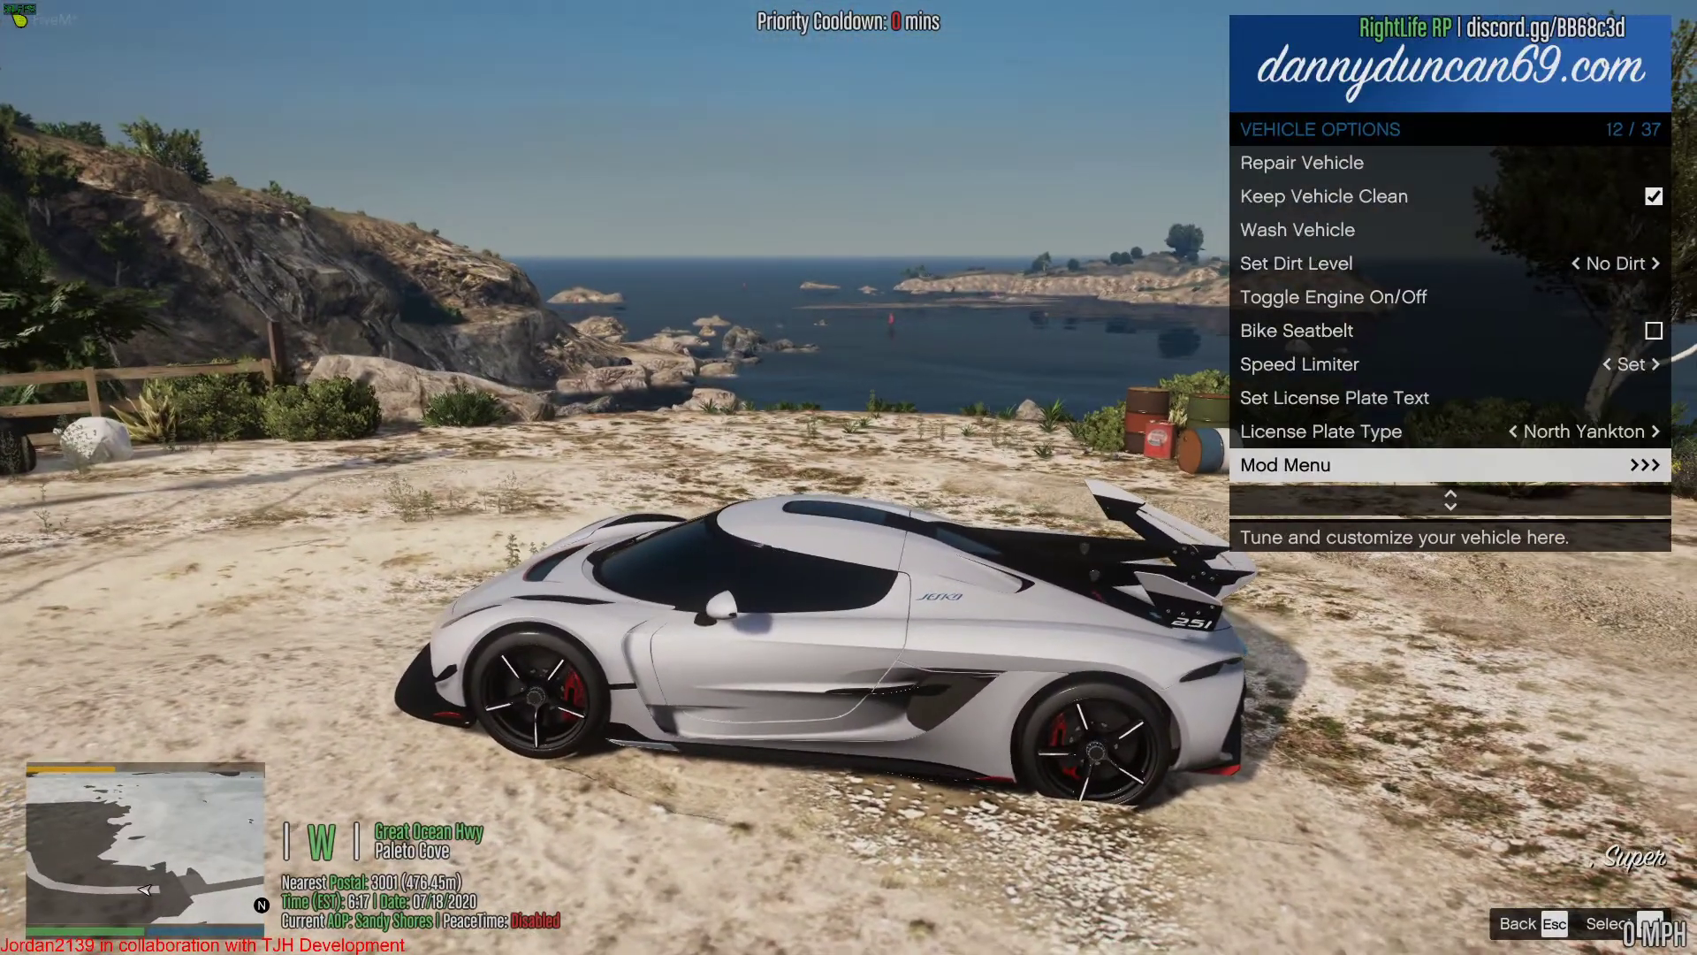
{"action": "key", "text": "Return"}
{"action": "key", "text": "Down"}
{"action": "key", "text": "Left"}
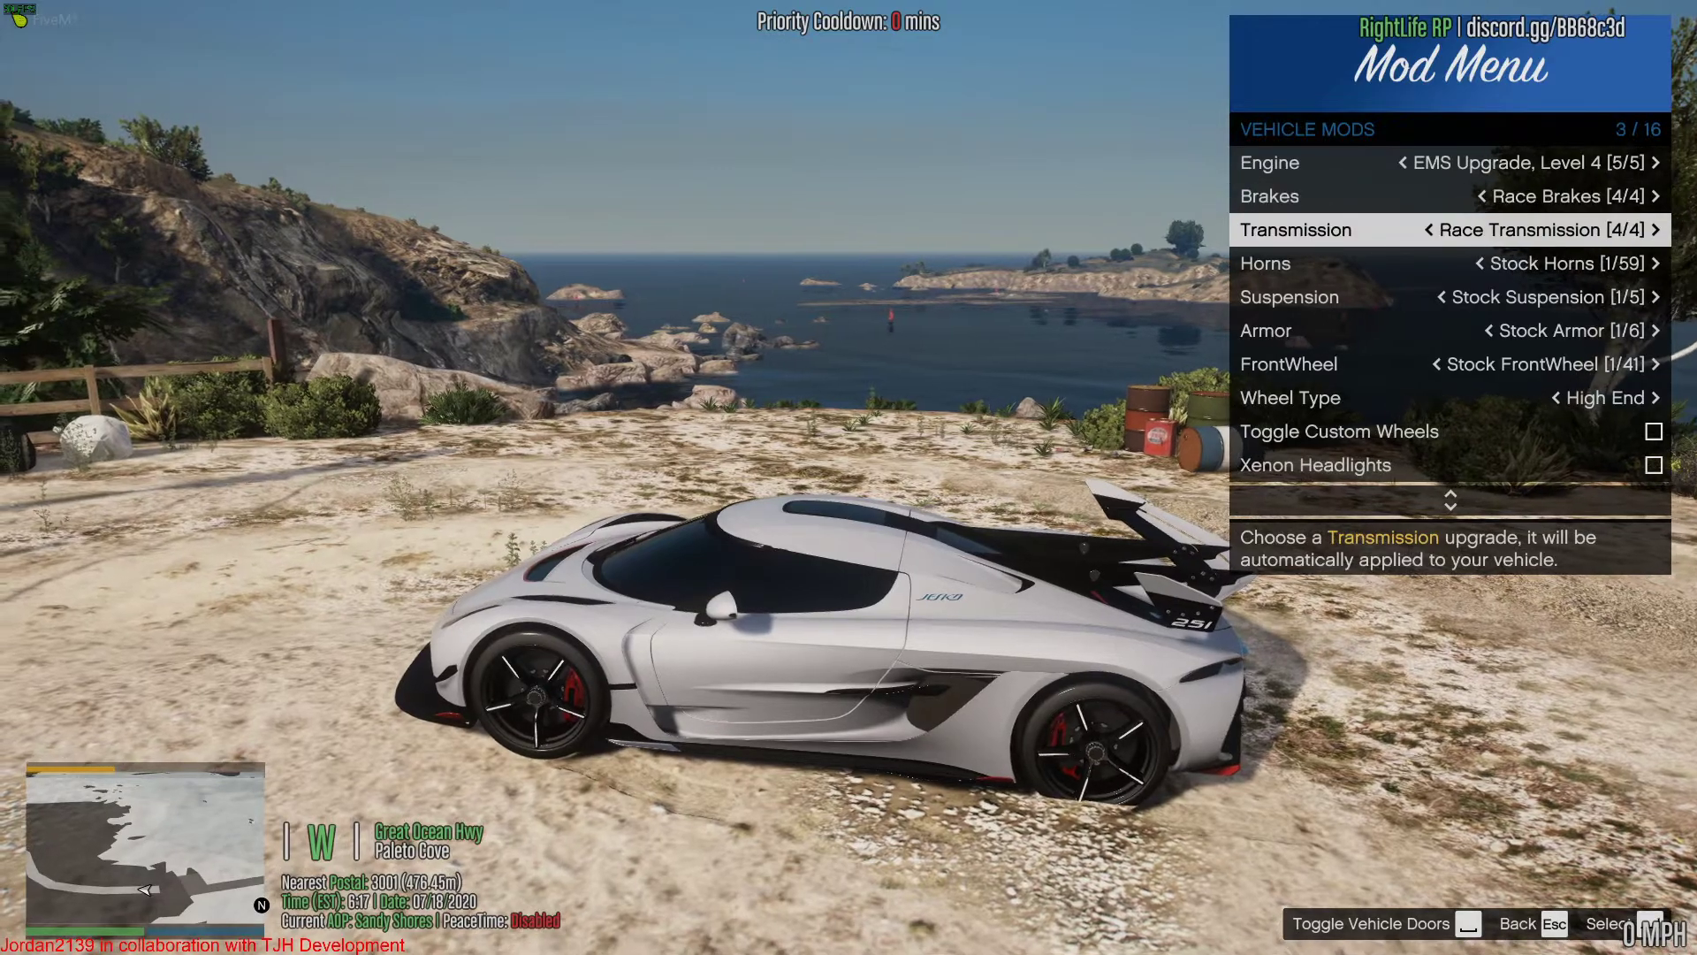
Step: Fit the car with Competition Suspension and Armor Upgrade 100%
{"action": "key", "text": "Down"}
{"action": "key", "text": "Down"}
{"action": "key", "text": "Left"}
{"action": "key", "text": "Down"}
{"action": "key", "text": "Left"}
{"action": "key", "text": "Up"}
{"action": "key", "text": "Up"}
{"action": "key", "text": "Up"}
{"action": "key", "text": "Up"}
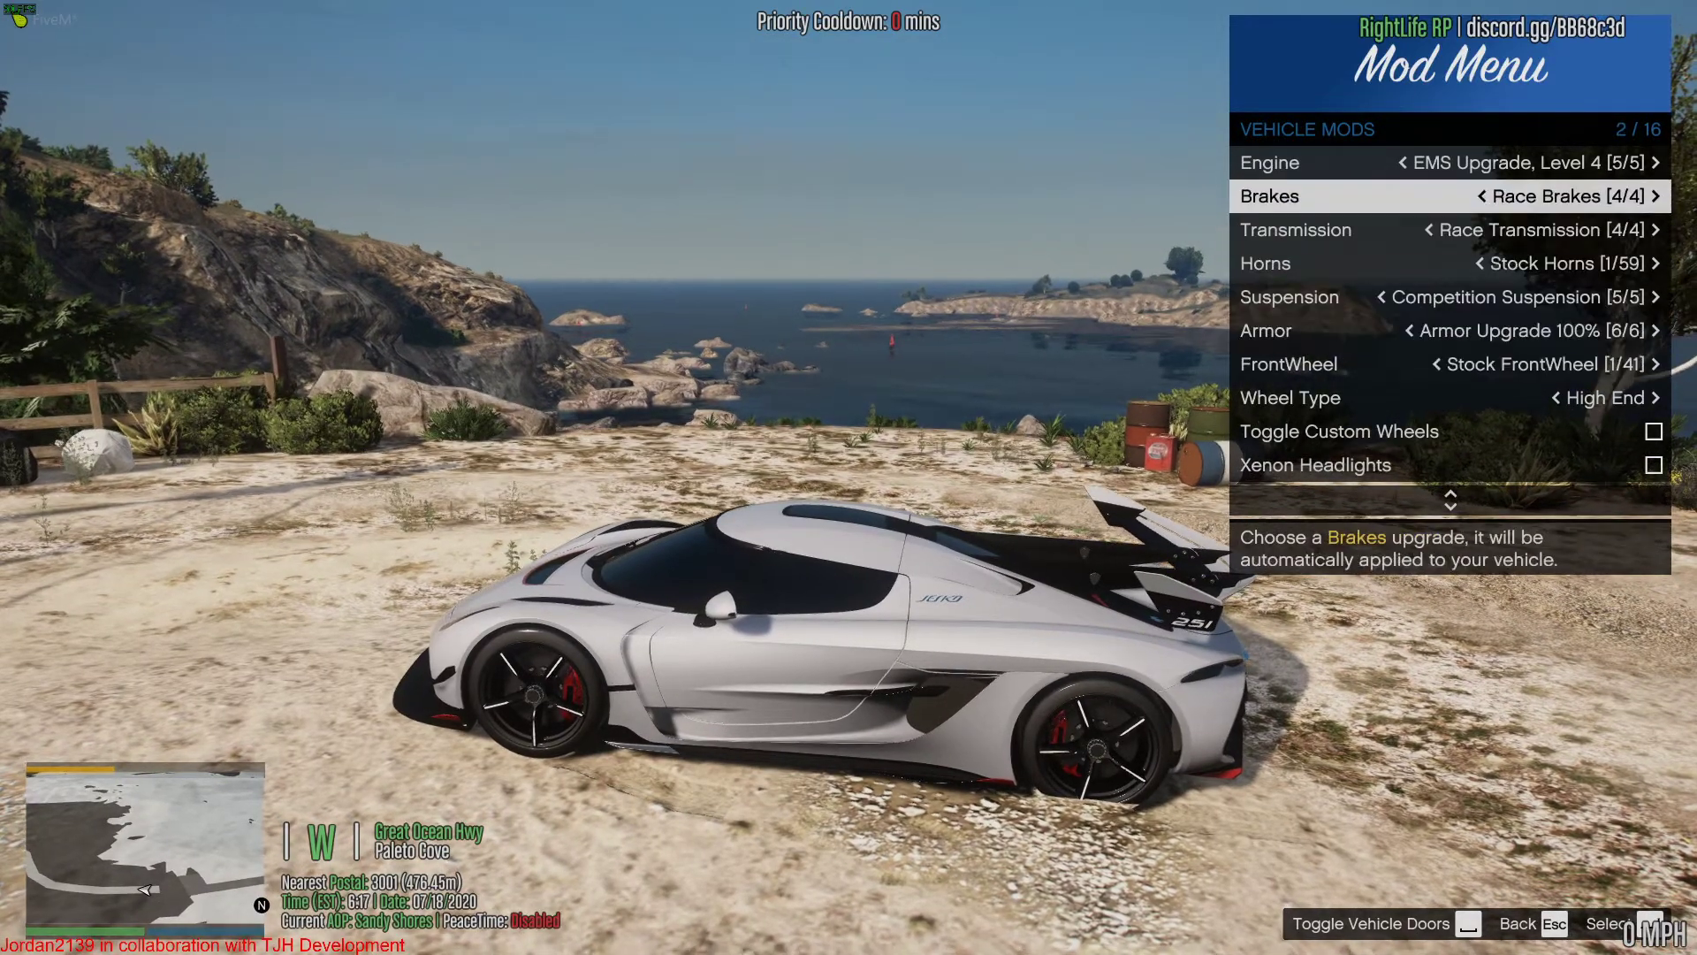
Step: Set the car's window tint to Dark Smoke and check the interior in first-person view
{"action": "key", "text": "Left"}
{"action": "key", "text": "Left"}
{"action": "key", "text": "Left"}
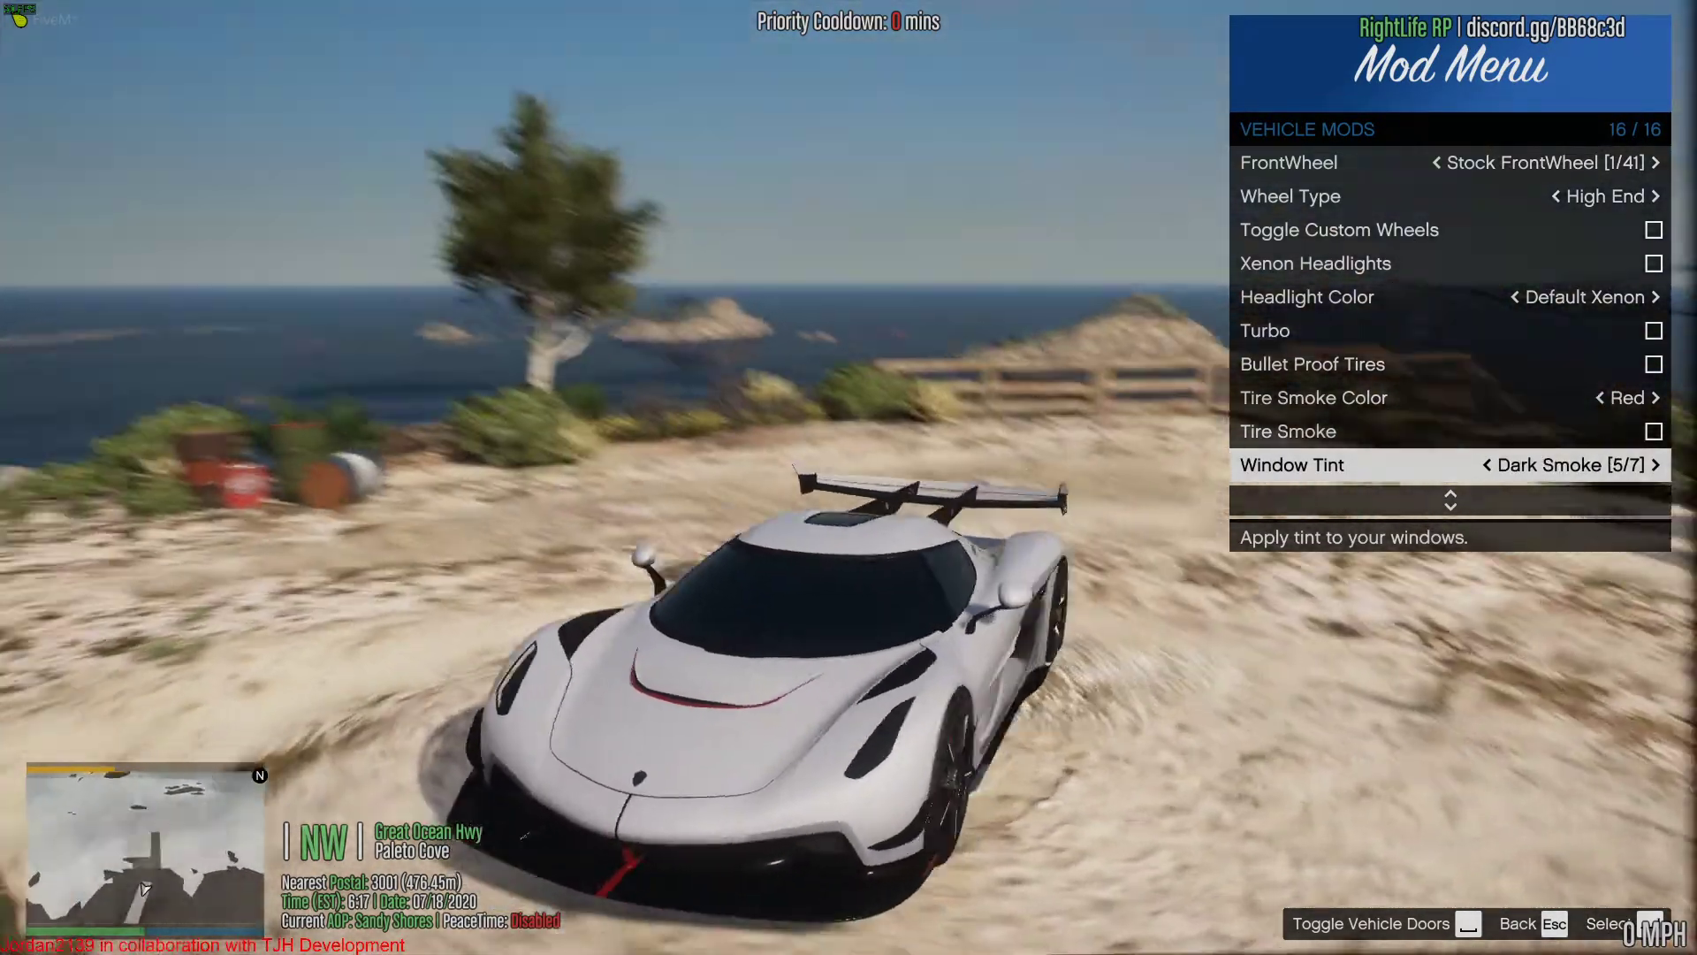
{"action": "key", "text": "v"}
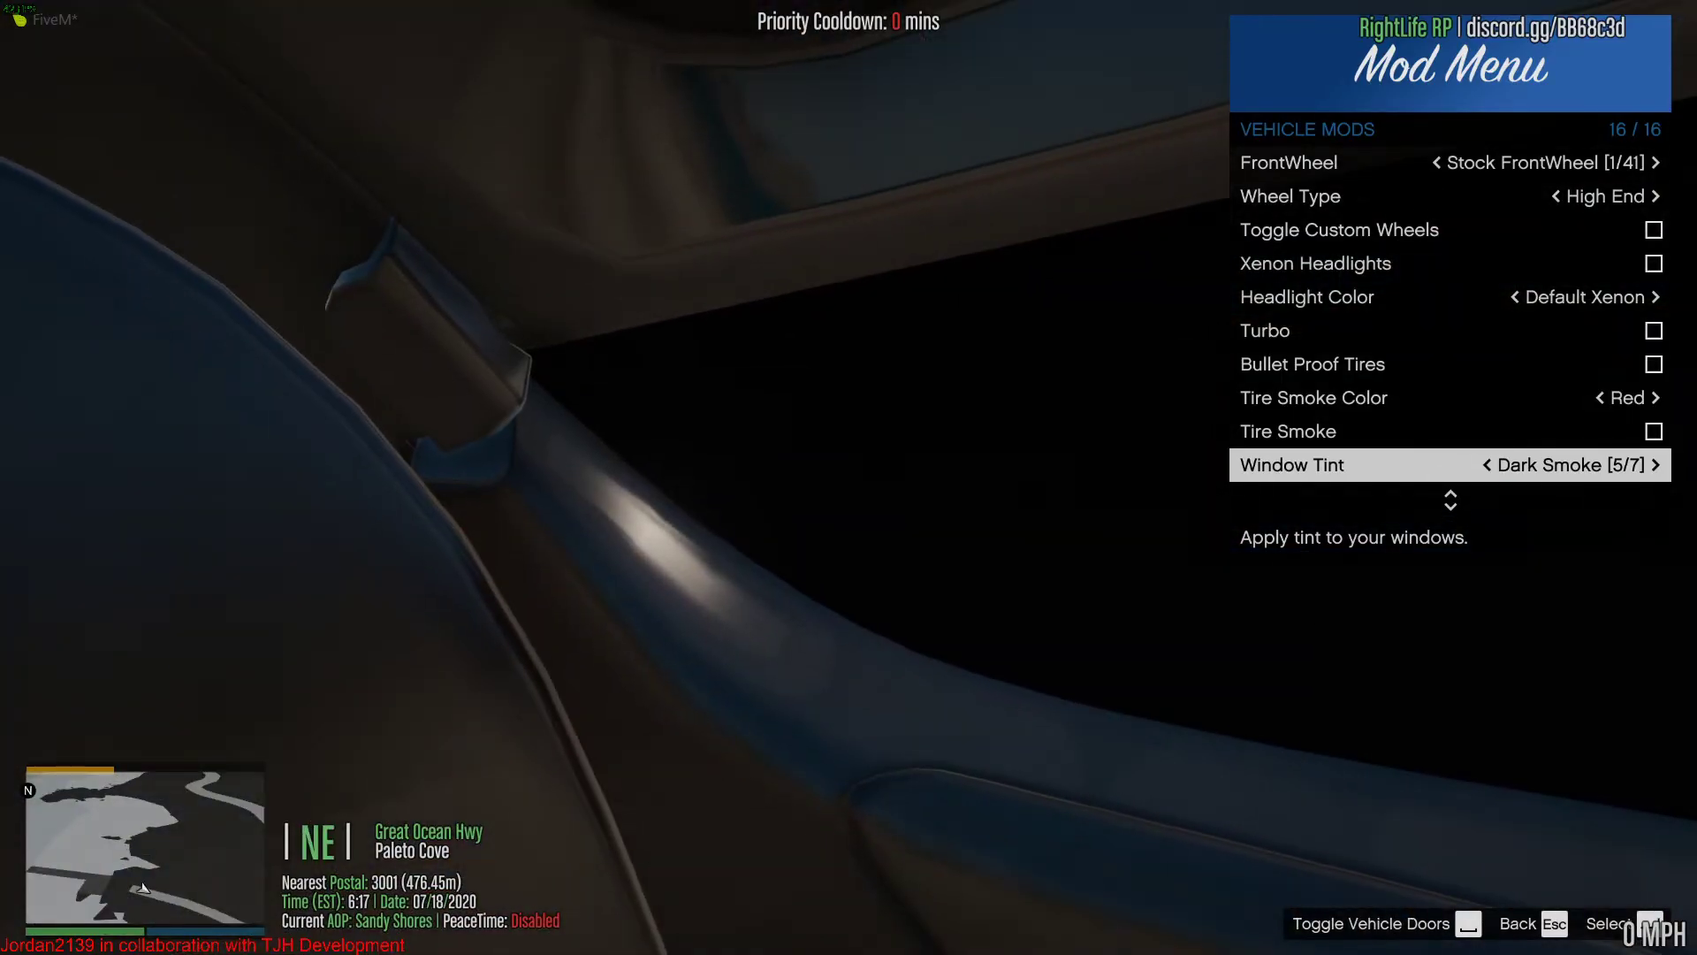
{"action": "key", "text": "v"}
Step: Close the vMenu and test drive the Jesko along the dirt road towards the highway
{"action": "key", "text": "w"}
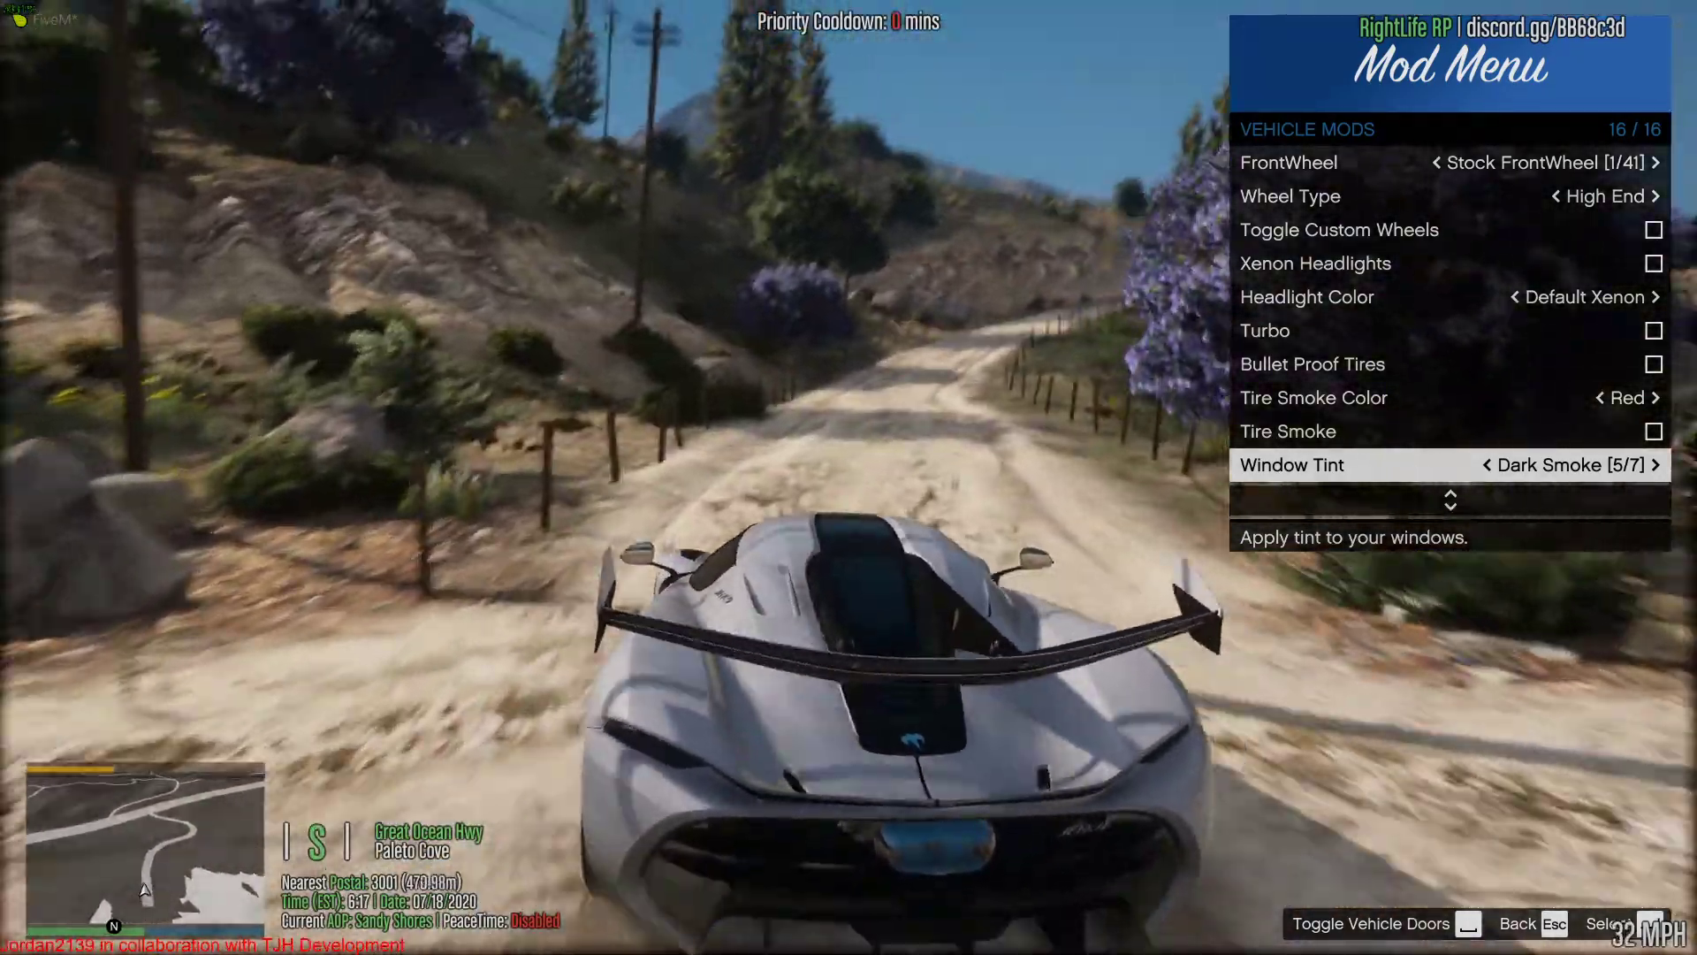
{"action": "key", "text": "Escape"}
{"action": "key", "text": "Escape"}
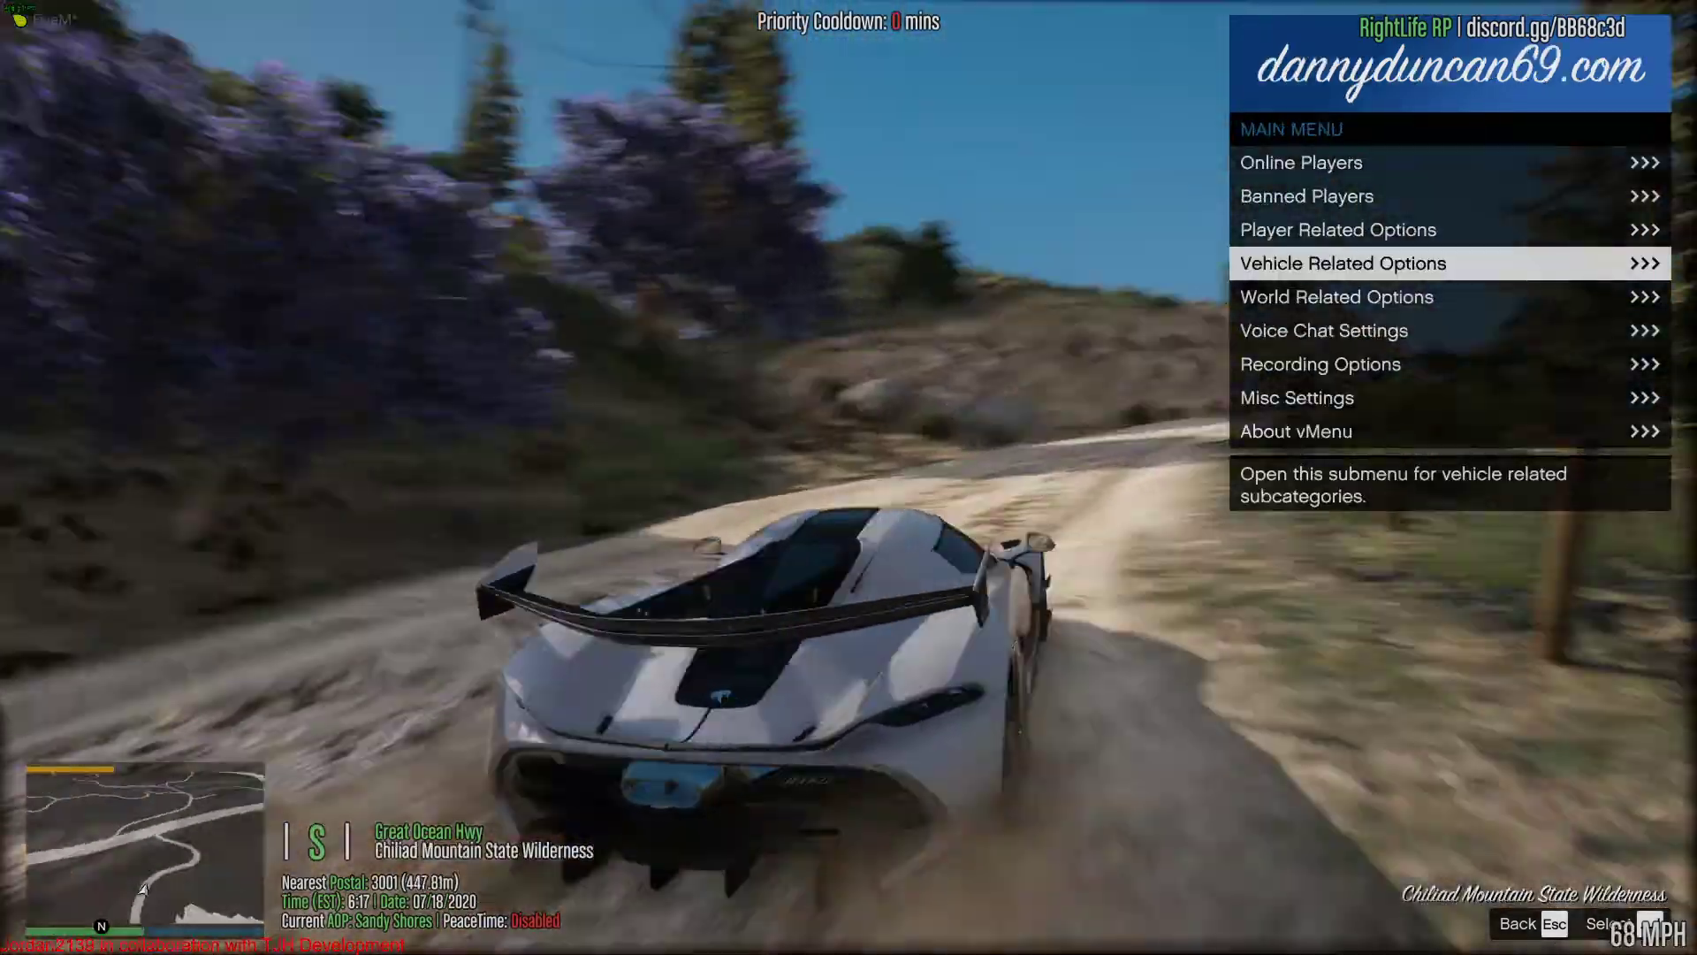
{"action": "key", "text": "Escape"}
{"action": "key", "text": "alt+Tab"}
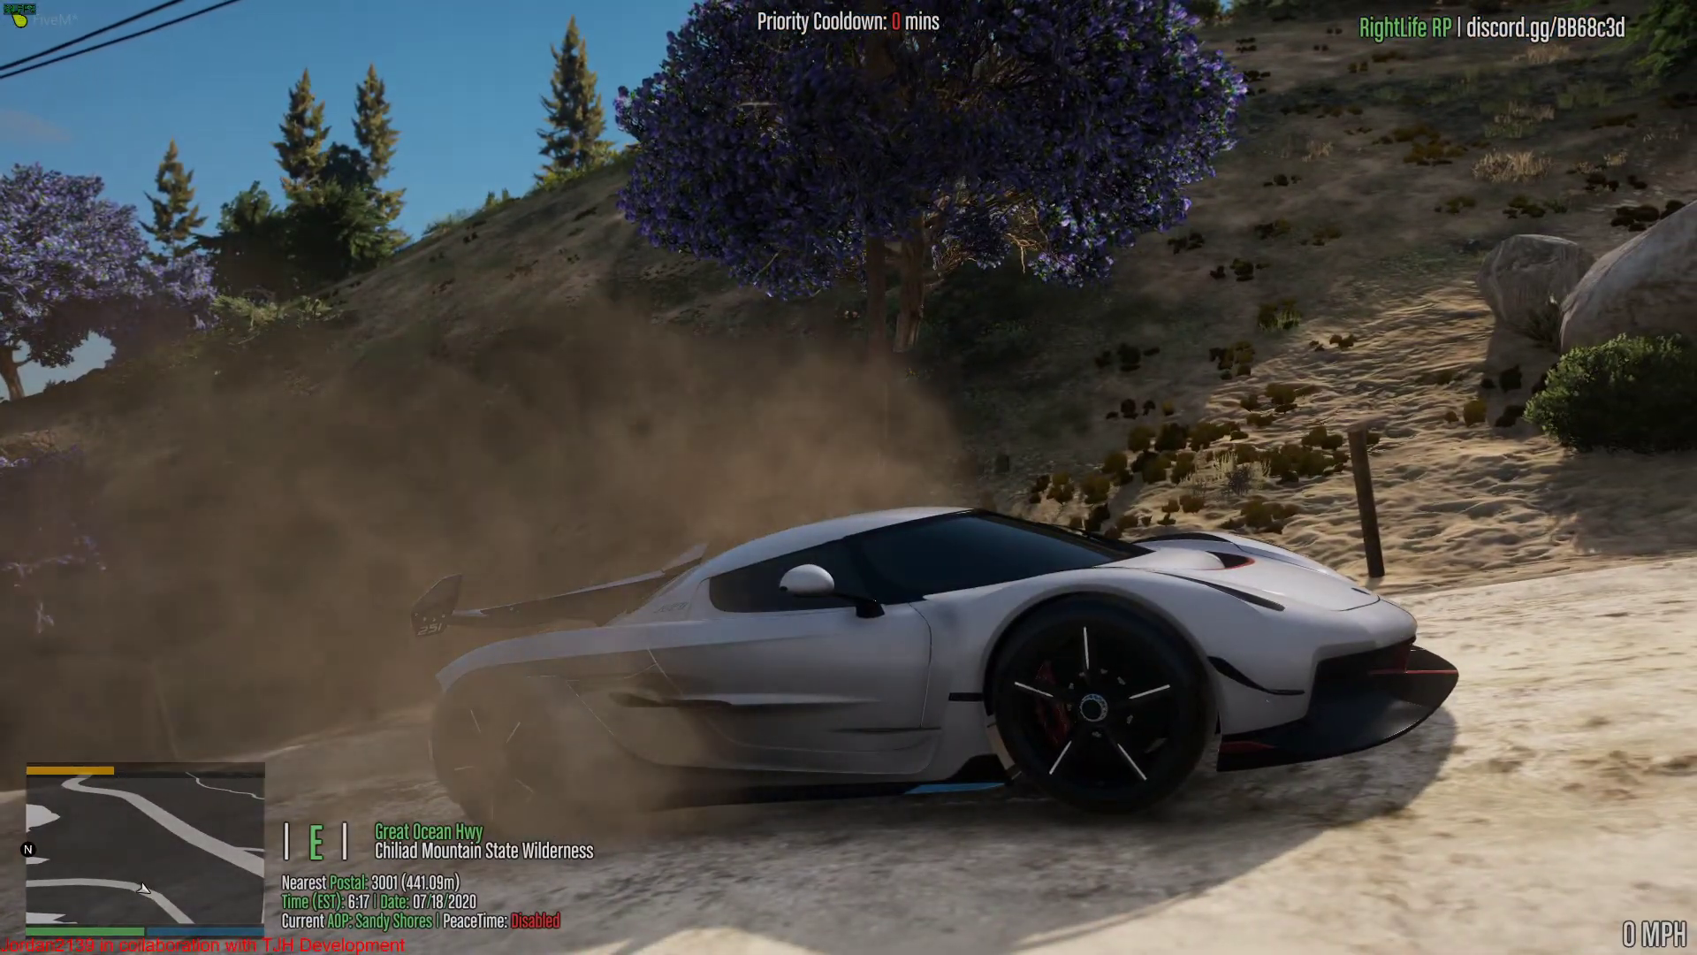
{"action": "key", "text": "w"}
{"action": "key", "text": "w"}
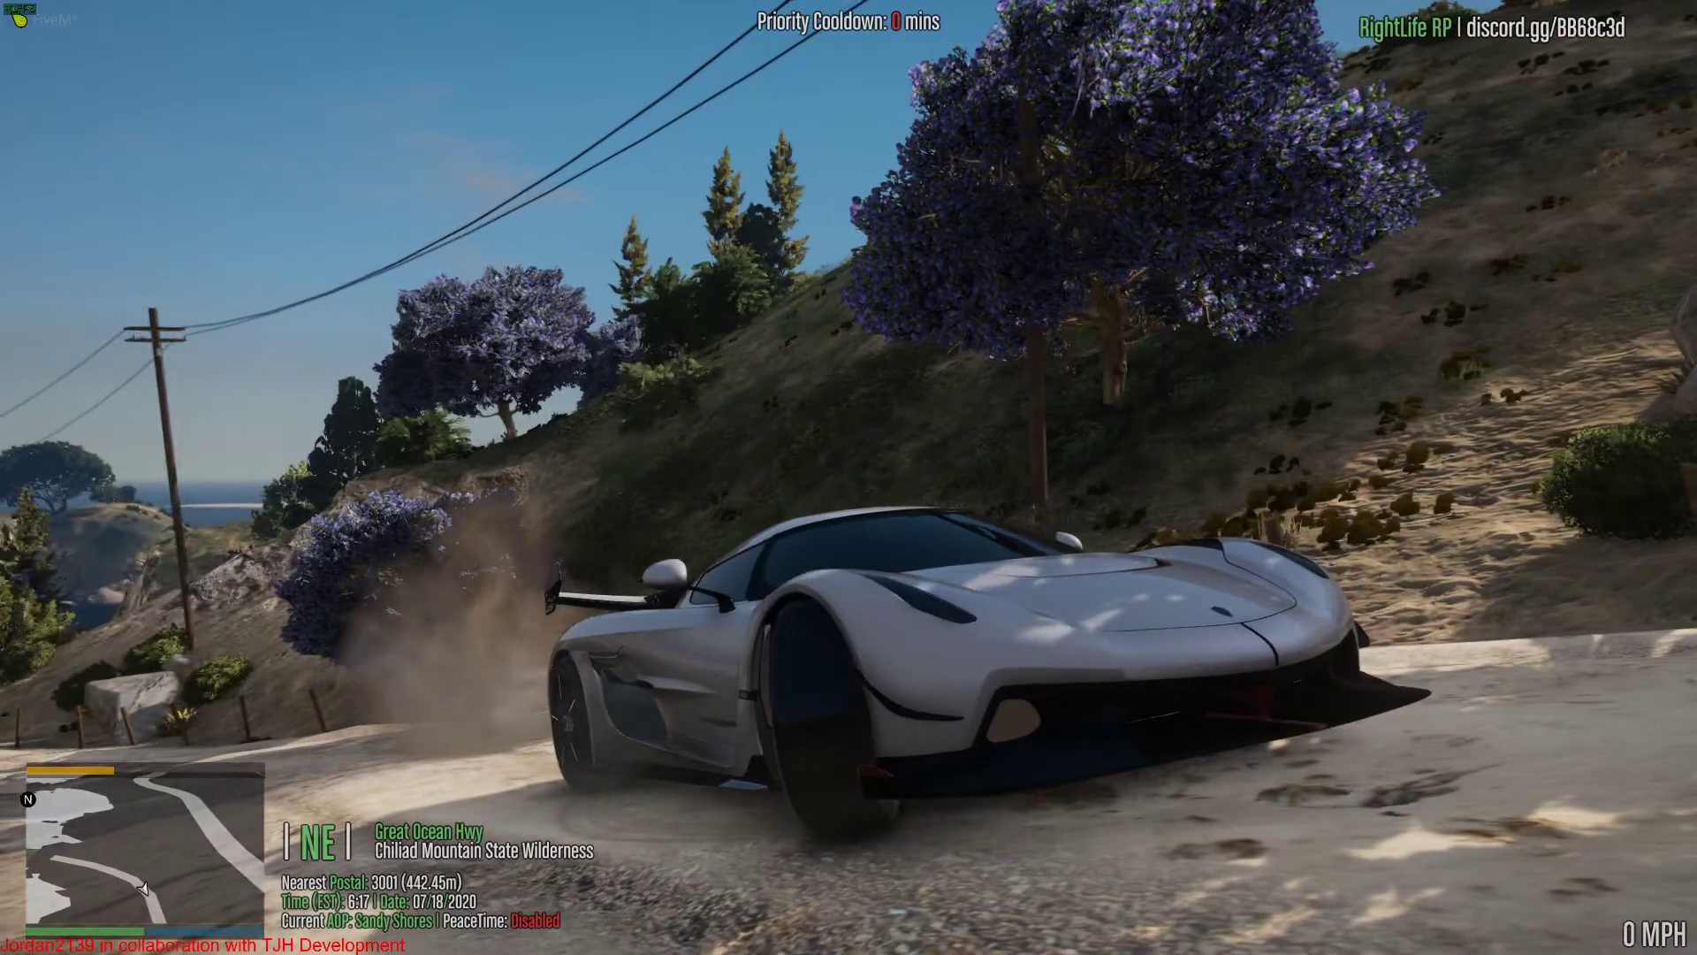
{"action": "key", "text": "w"}
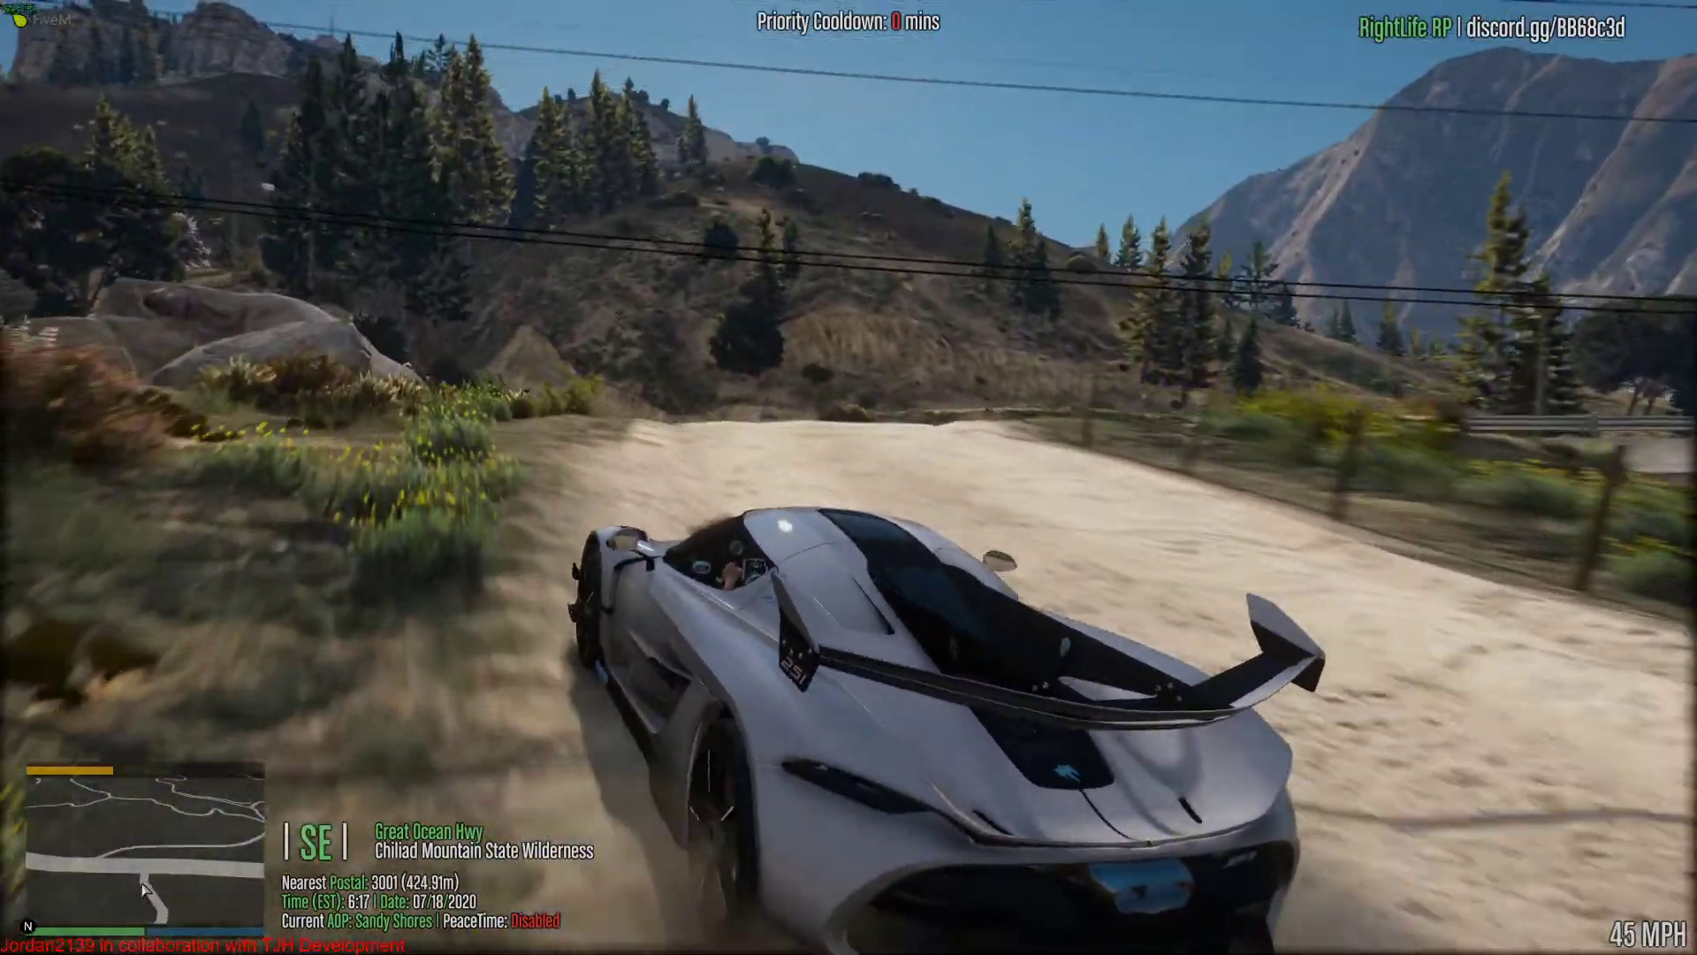
{"action": "key", "text": "d"}
{"action": "key", "text": "space"}
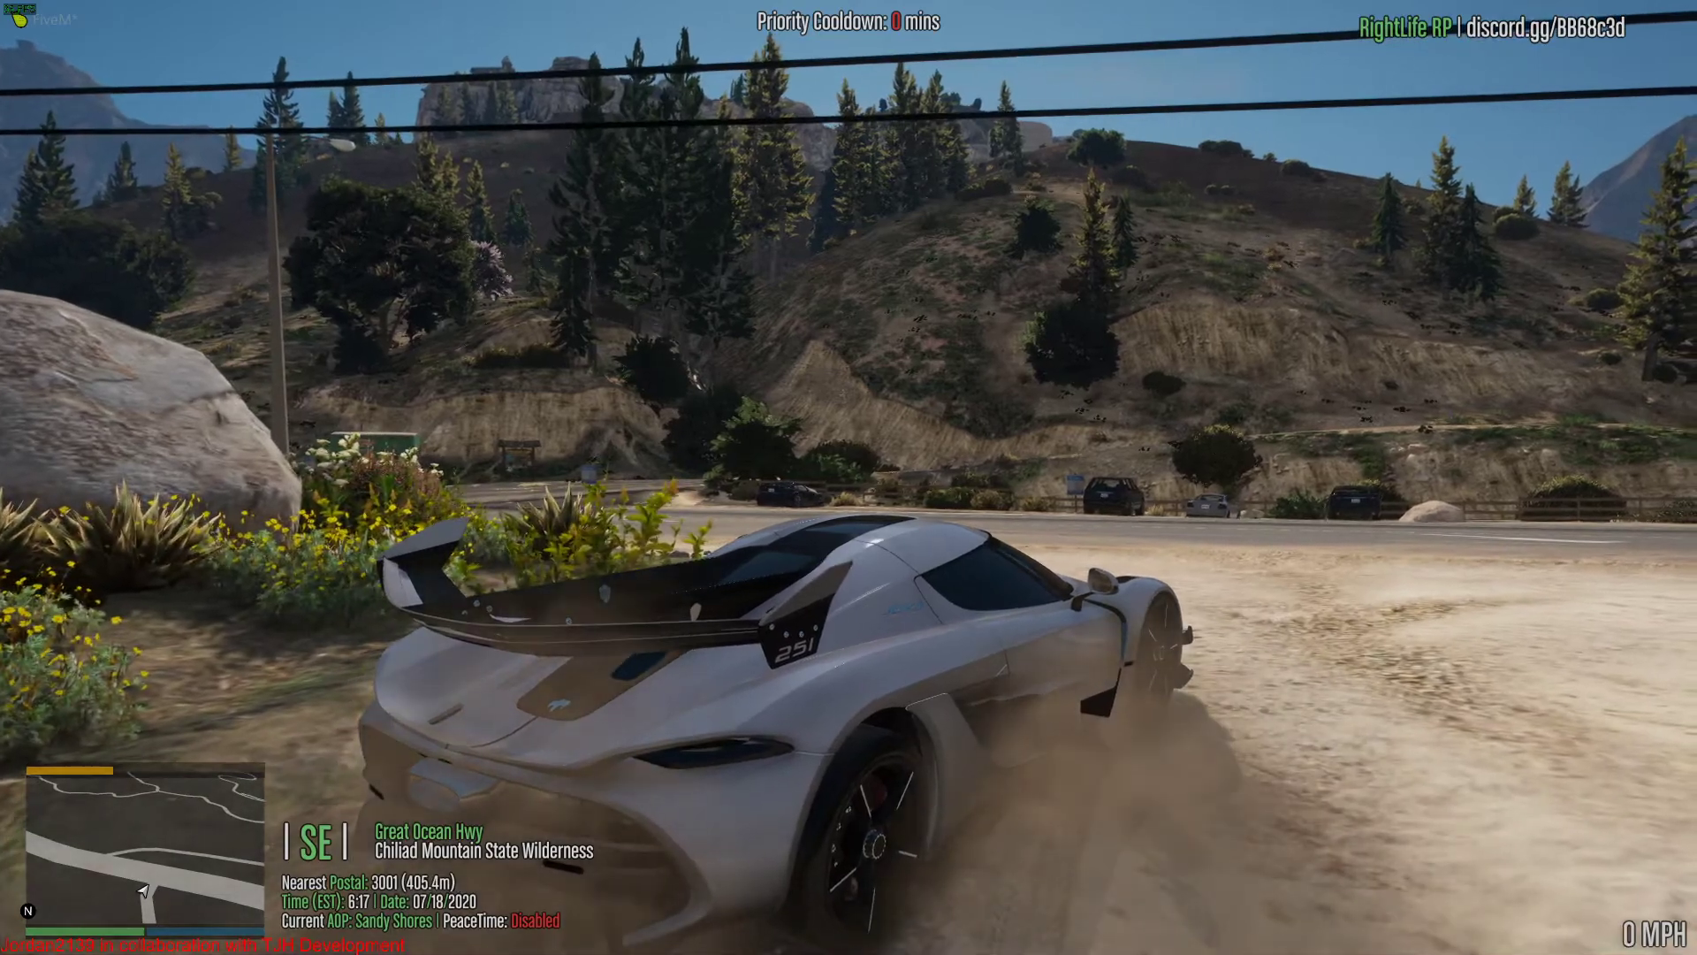
Step: Turn the car onto Great Ocean Hwy, test its acceleration and steering, and stop on the shoulder
{"action": "key", "text": "w"}
{"action": "key", "text": "d"}
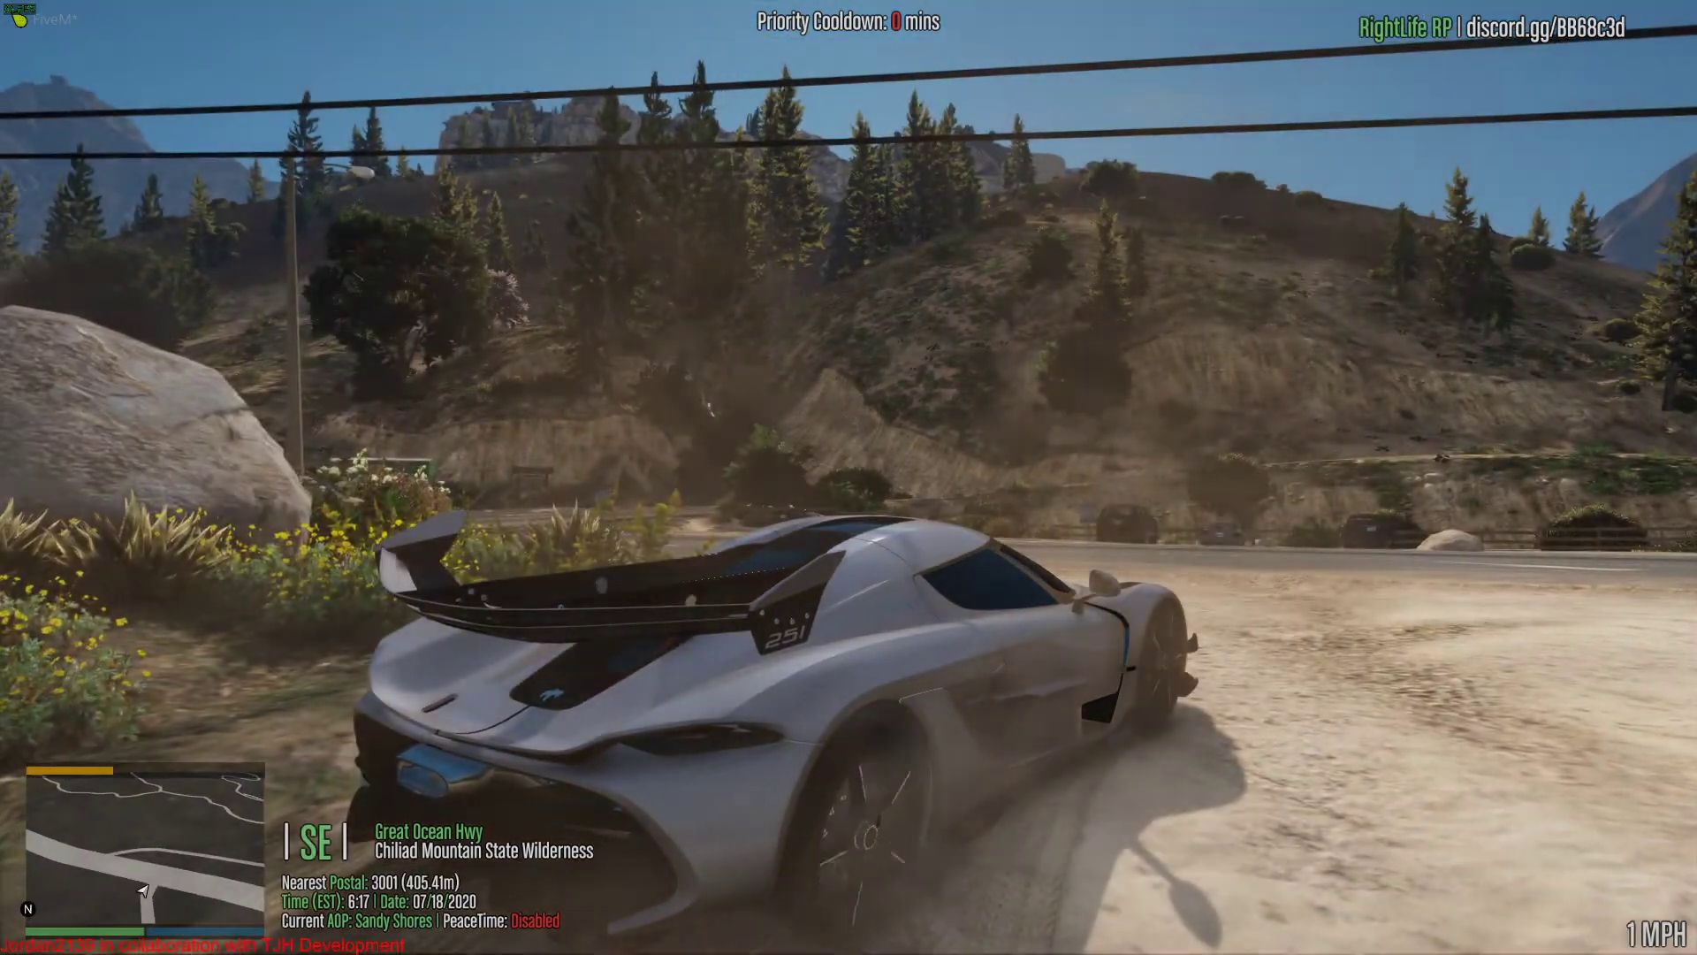
{"action": "key", "text": "d"}
{"action": "key", "text": "space"}
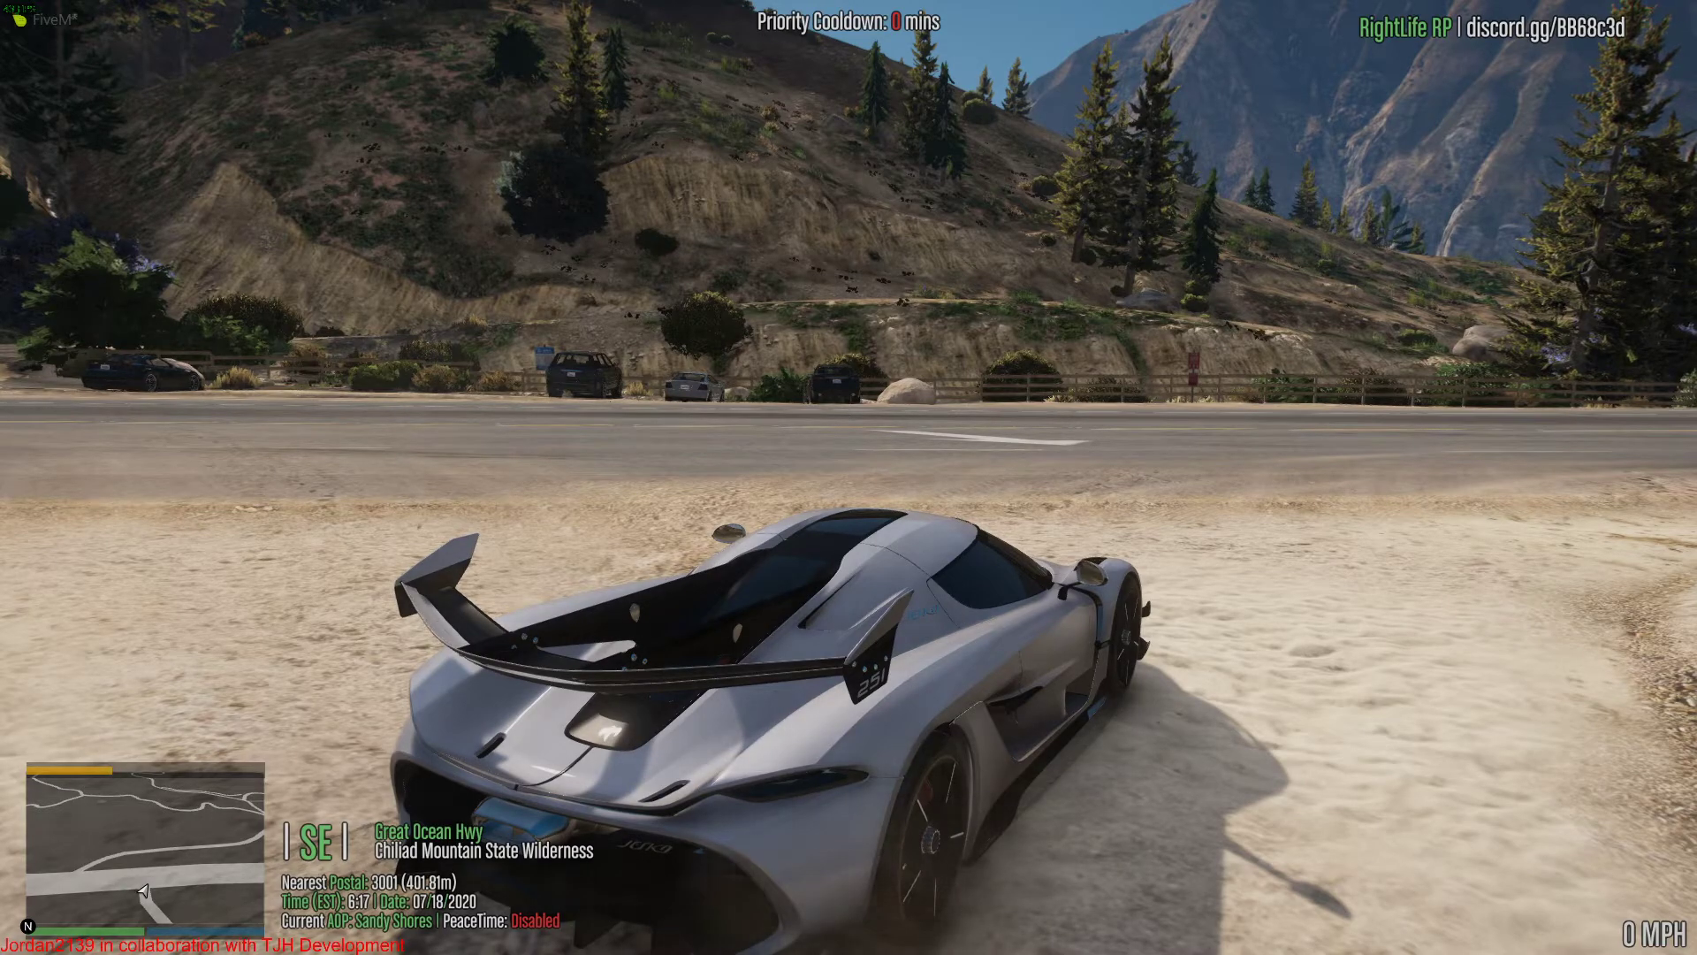
{"action": "key", "text": "w"}
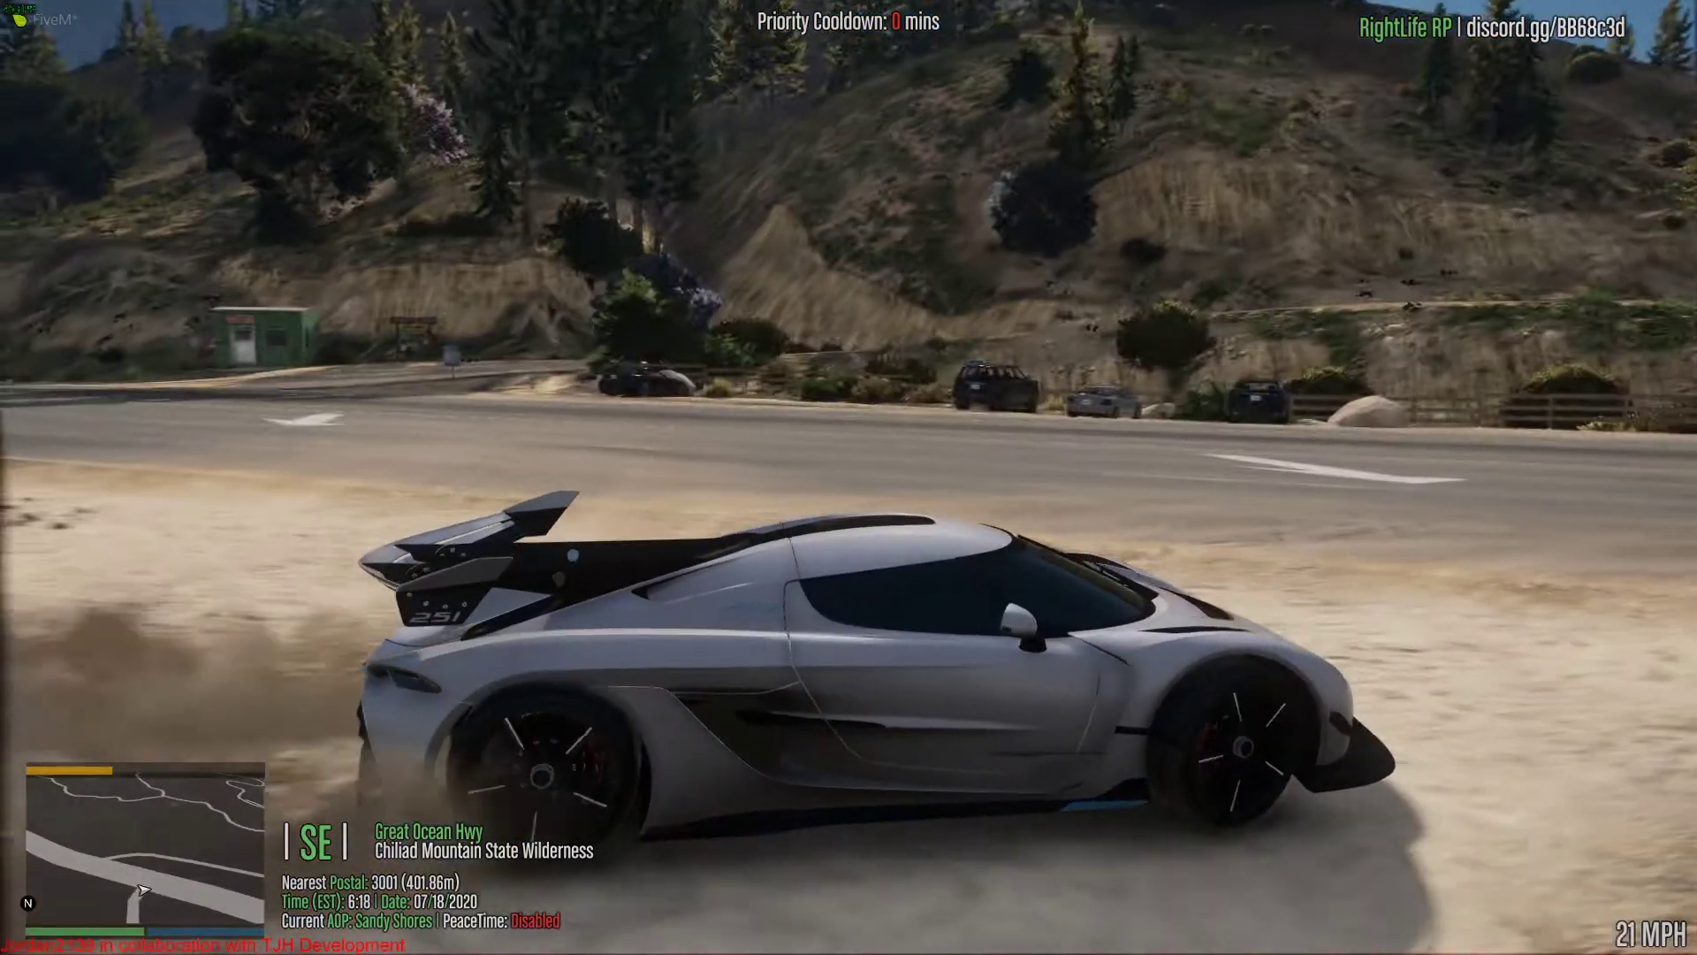
{"action": "key", "text": "a"}
{"action": "key", "text": "w"}
{"action": "key", "text": "a"}
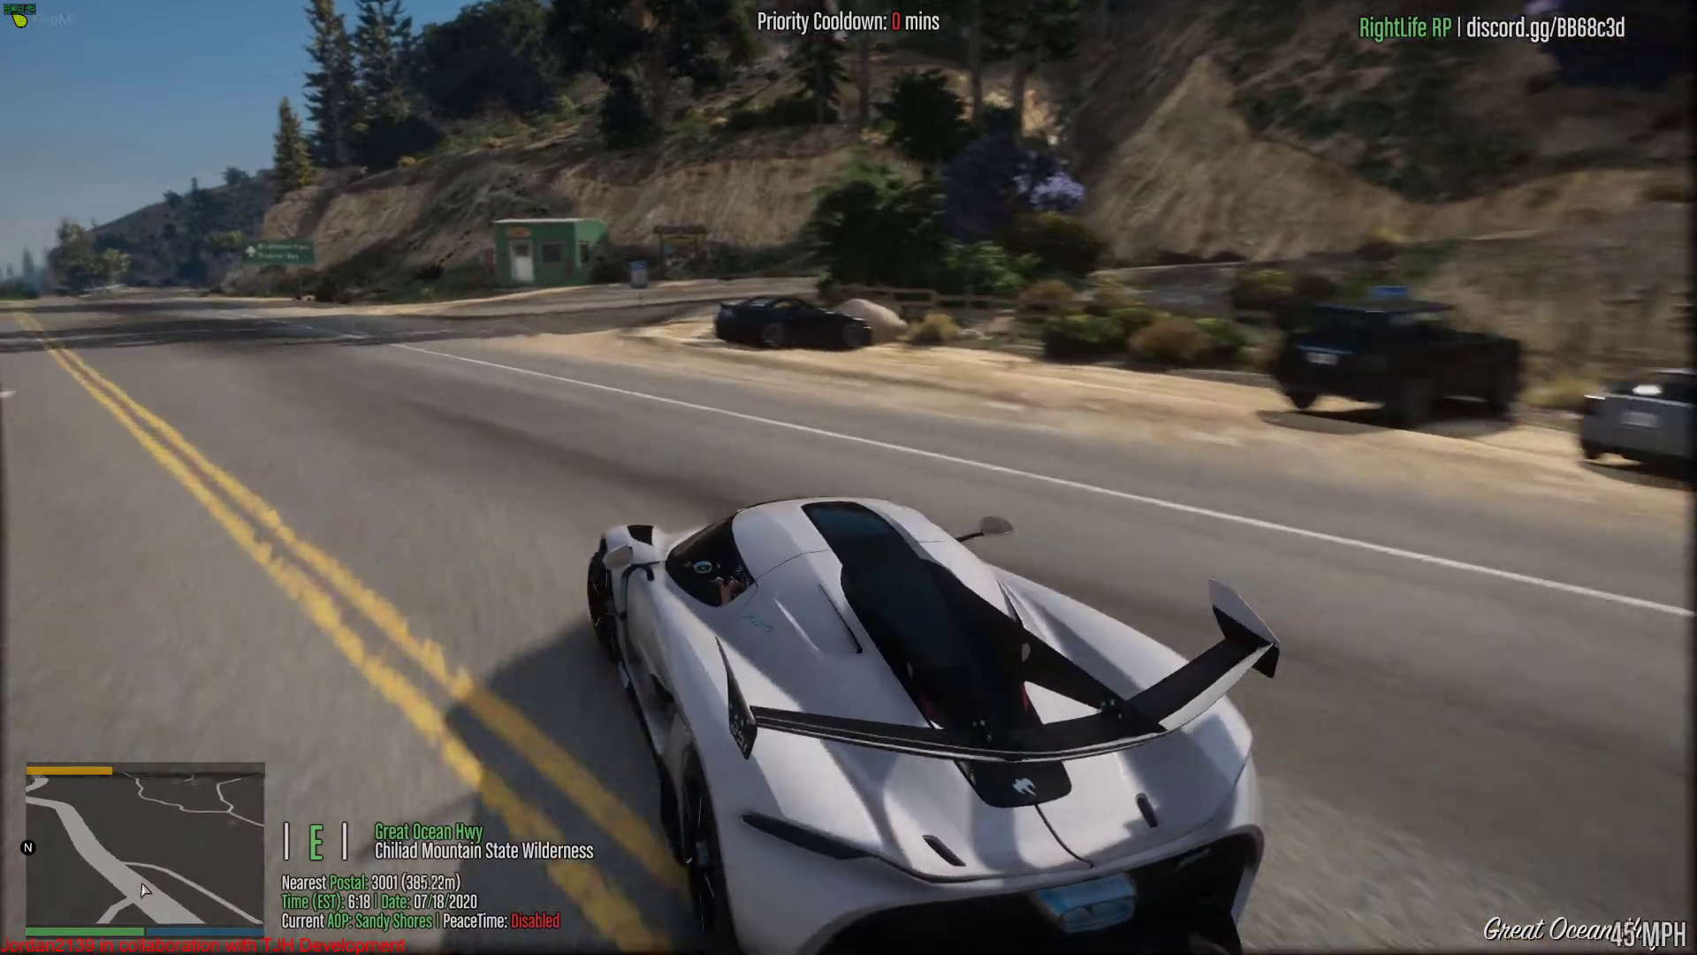
{"action": "key", "text": "a"}
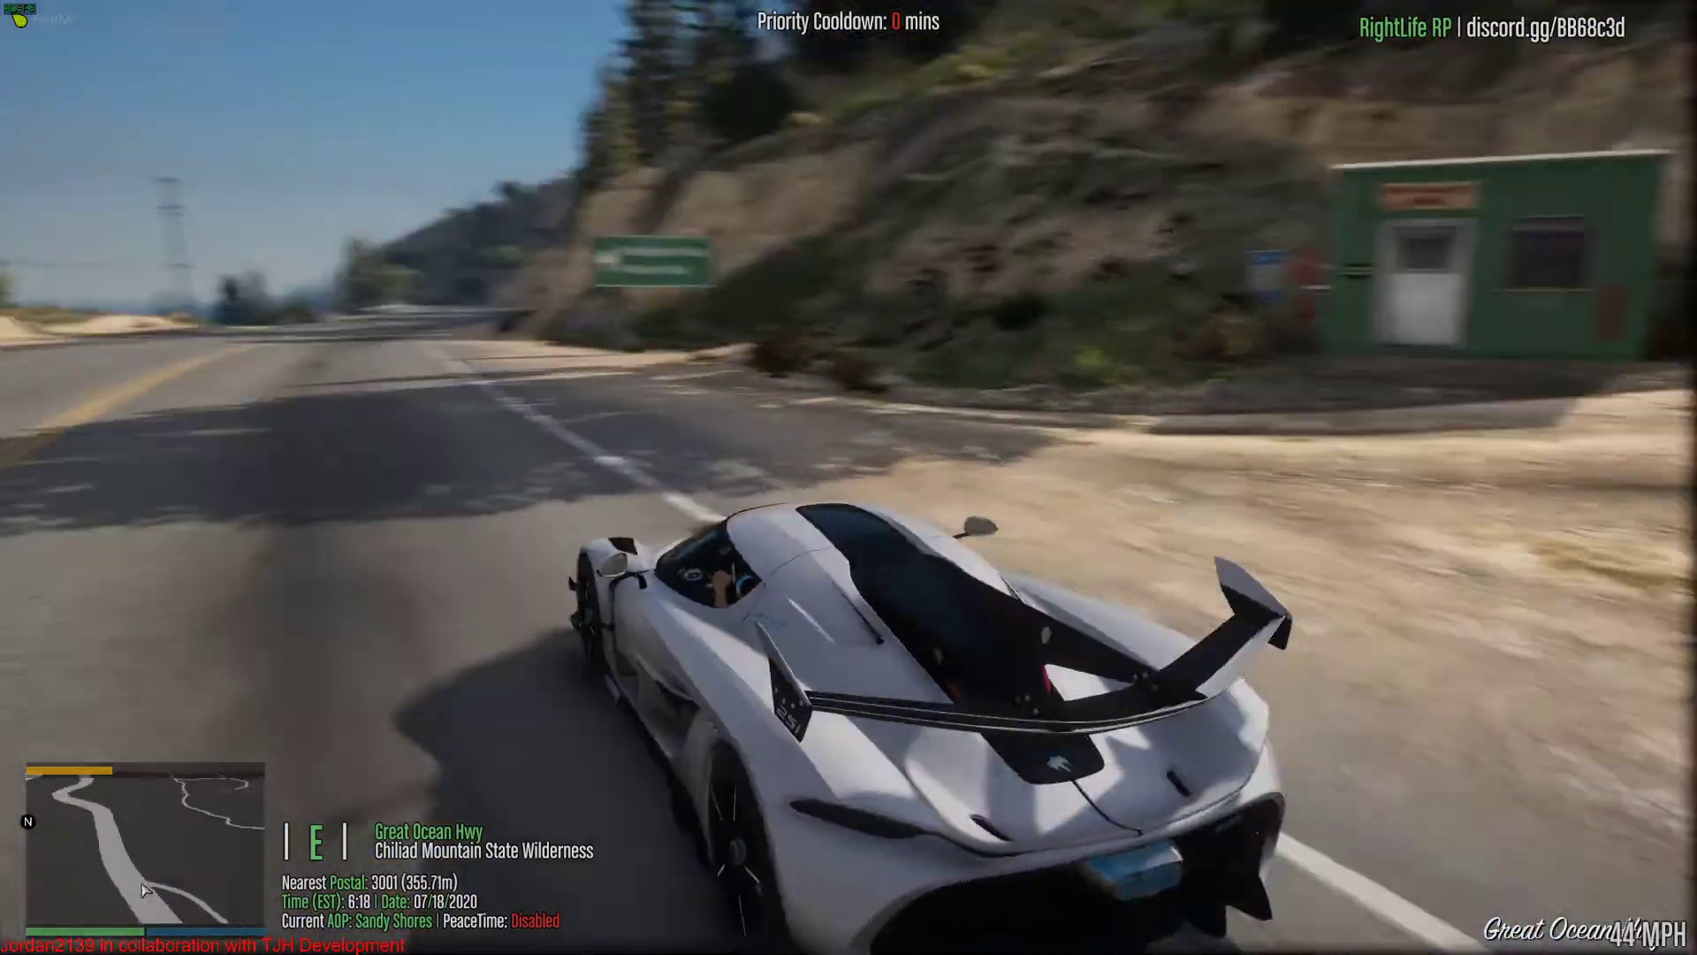
{"action": "key", "text": "a"}
{"action": "key", "text": "w"}
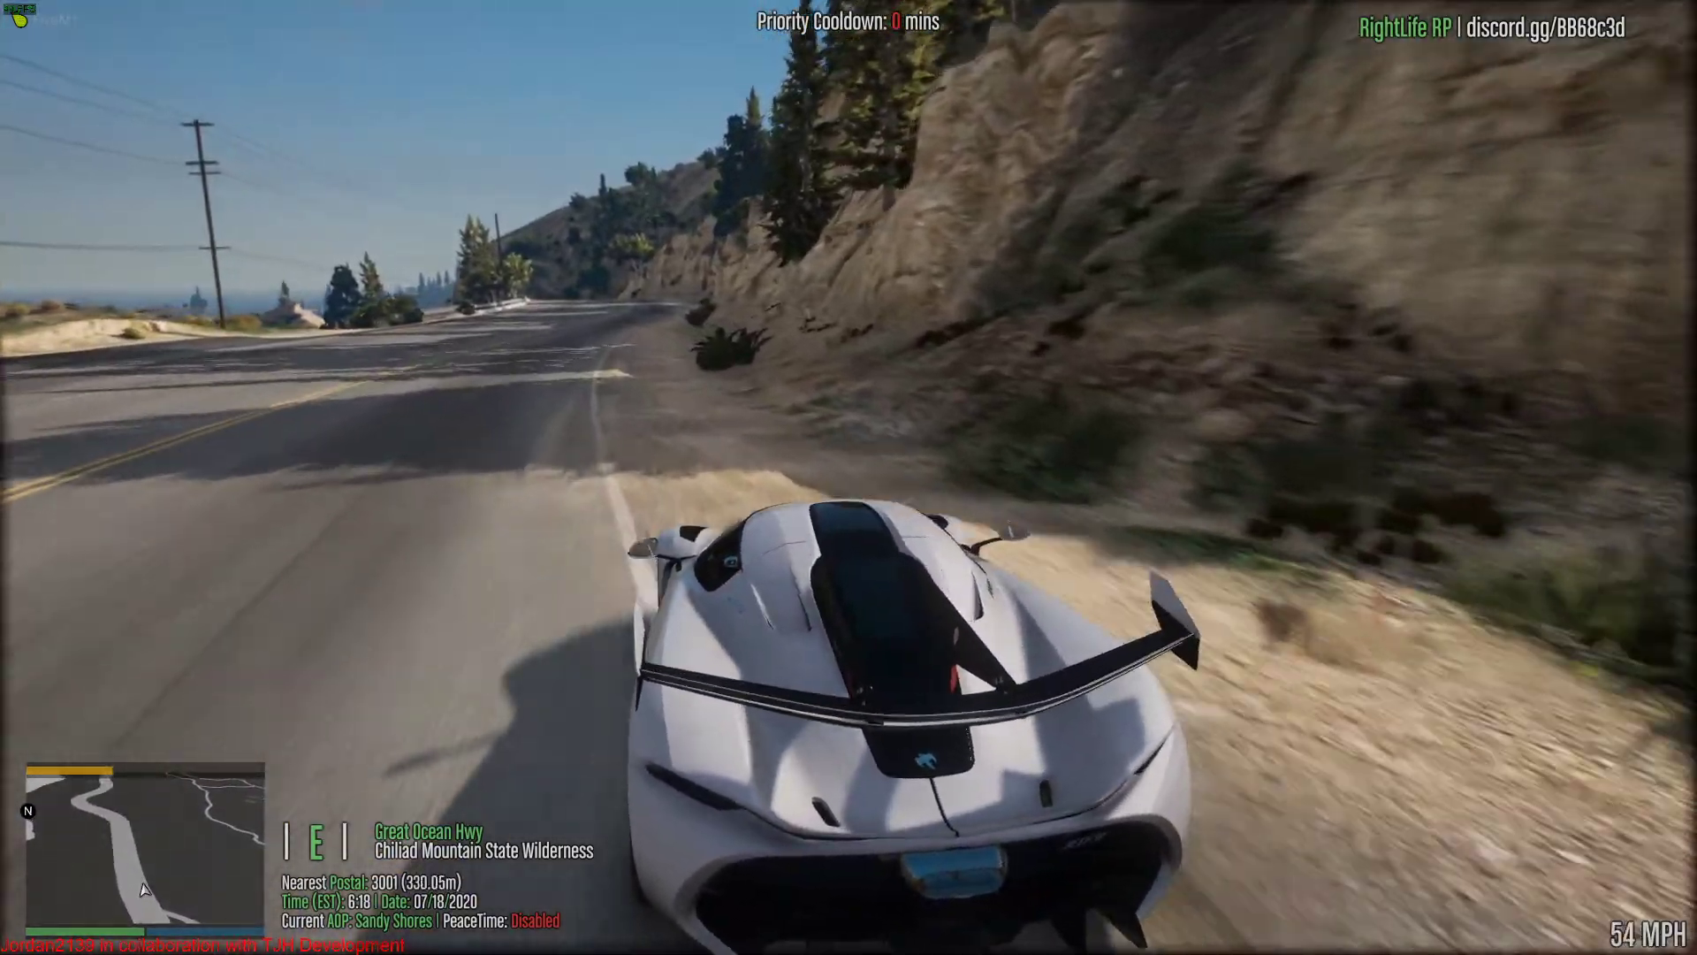
{"action": "key", "text": "s"}
{"action": "key", "text": "d"}
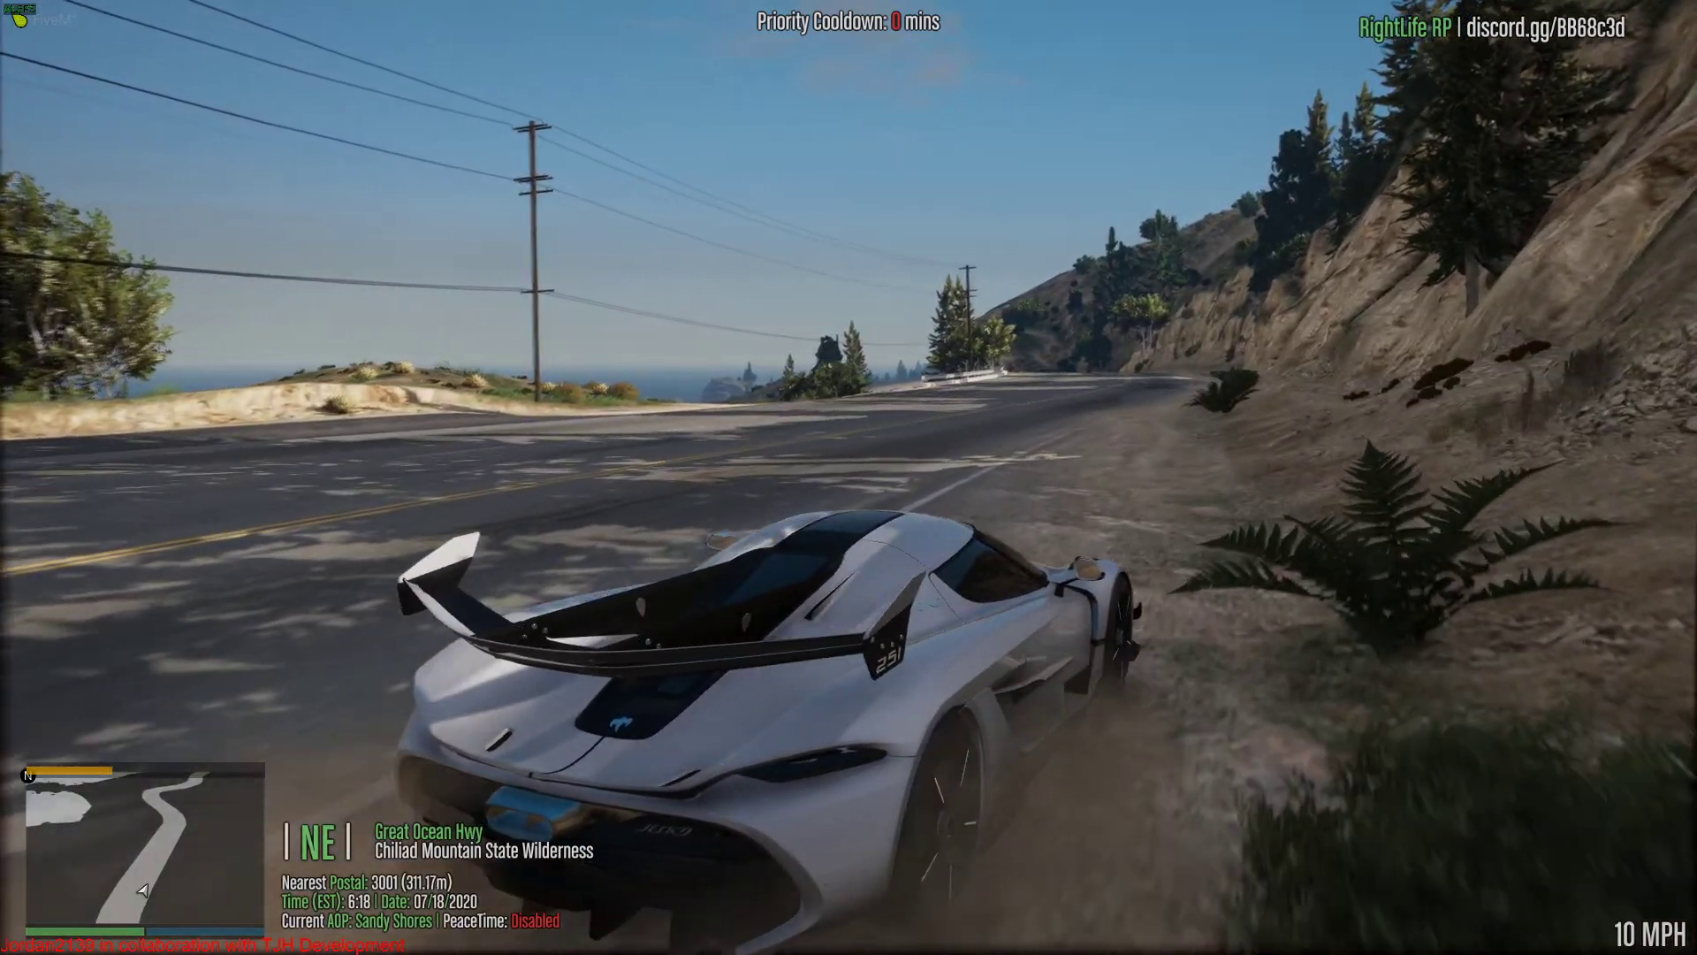
{"action": "key", "text": "alt+Tab"}
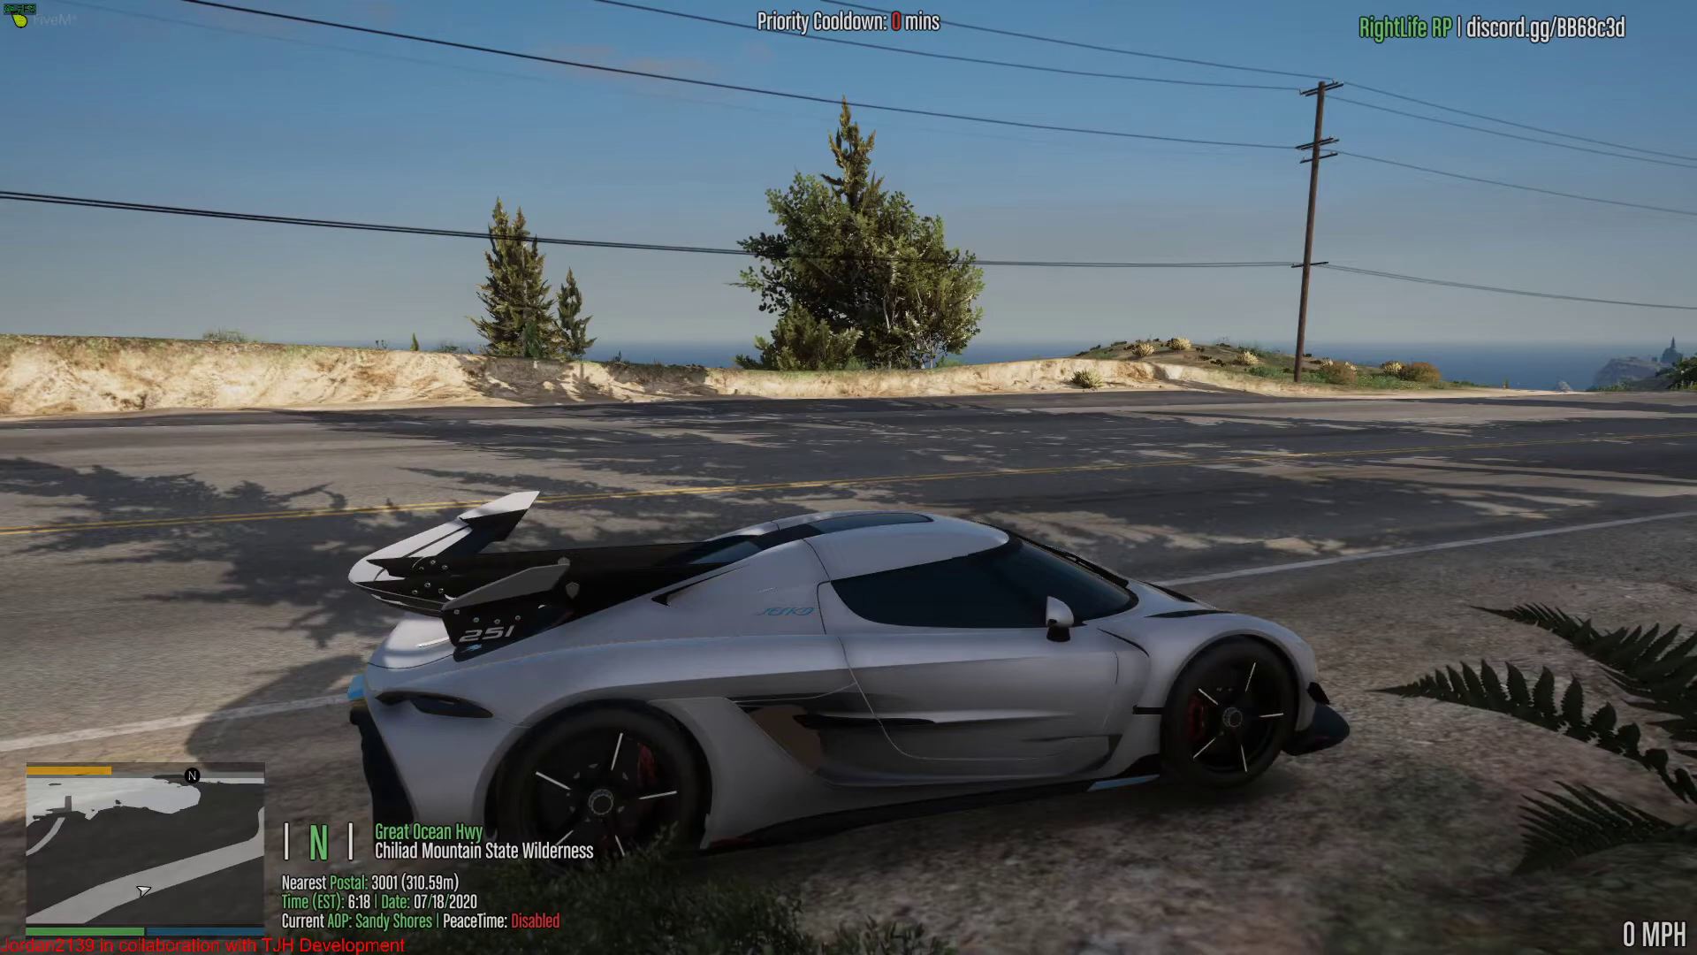
Step: Delete the car with the /dv chat command and exit FiveM with the console command quit
{"action": "type", "text": "t/dv"}
{"action": "key", "text": "Return"}
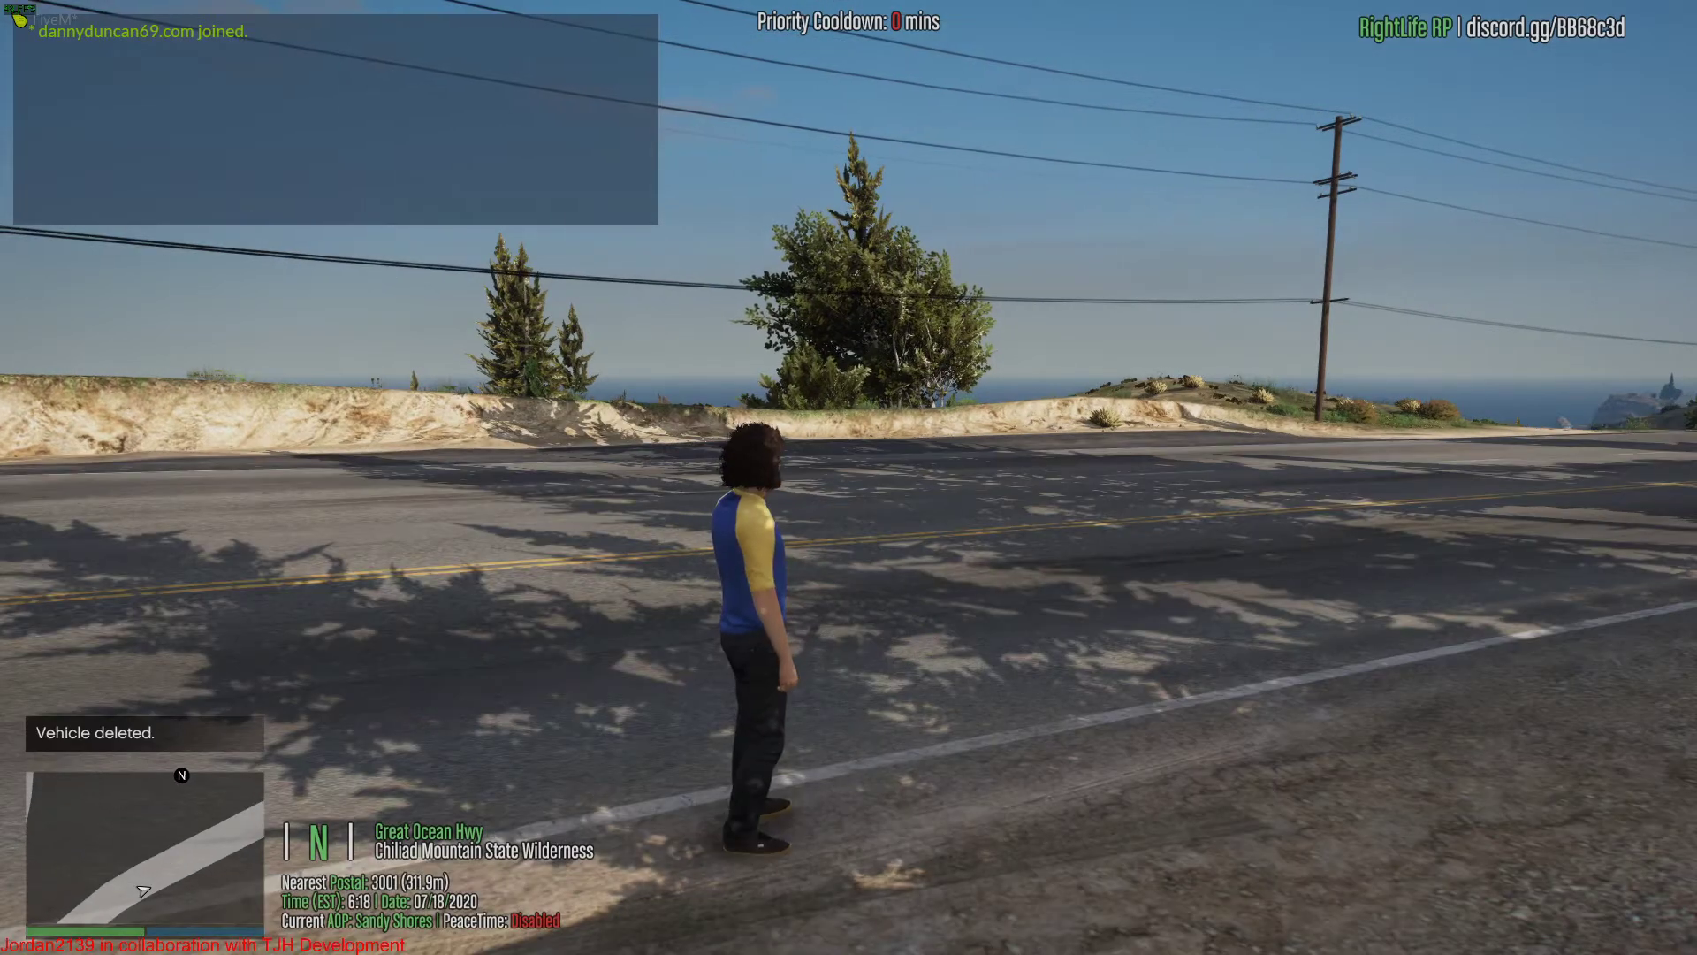
{"action": "key", "text": "F8"}
{"action": "type", "text": "quit"}
{"action": "key", "text": "Return"}
{"action": "key", "text": "alt+Tab"}
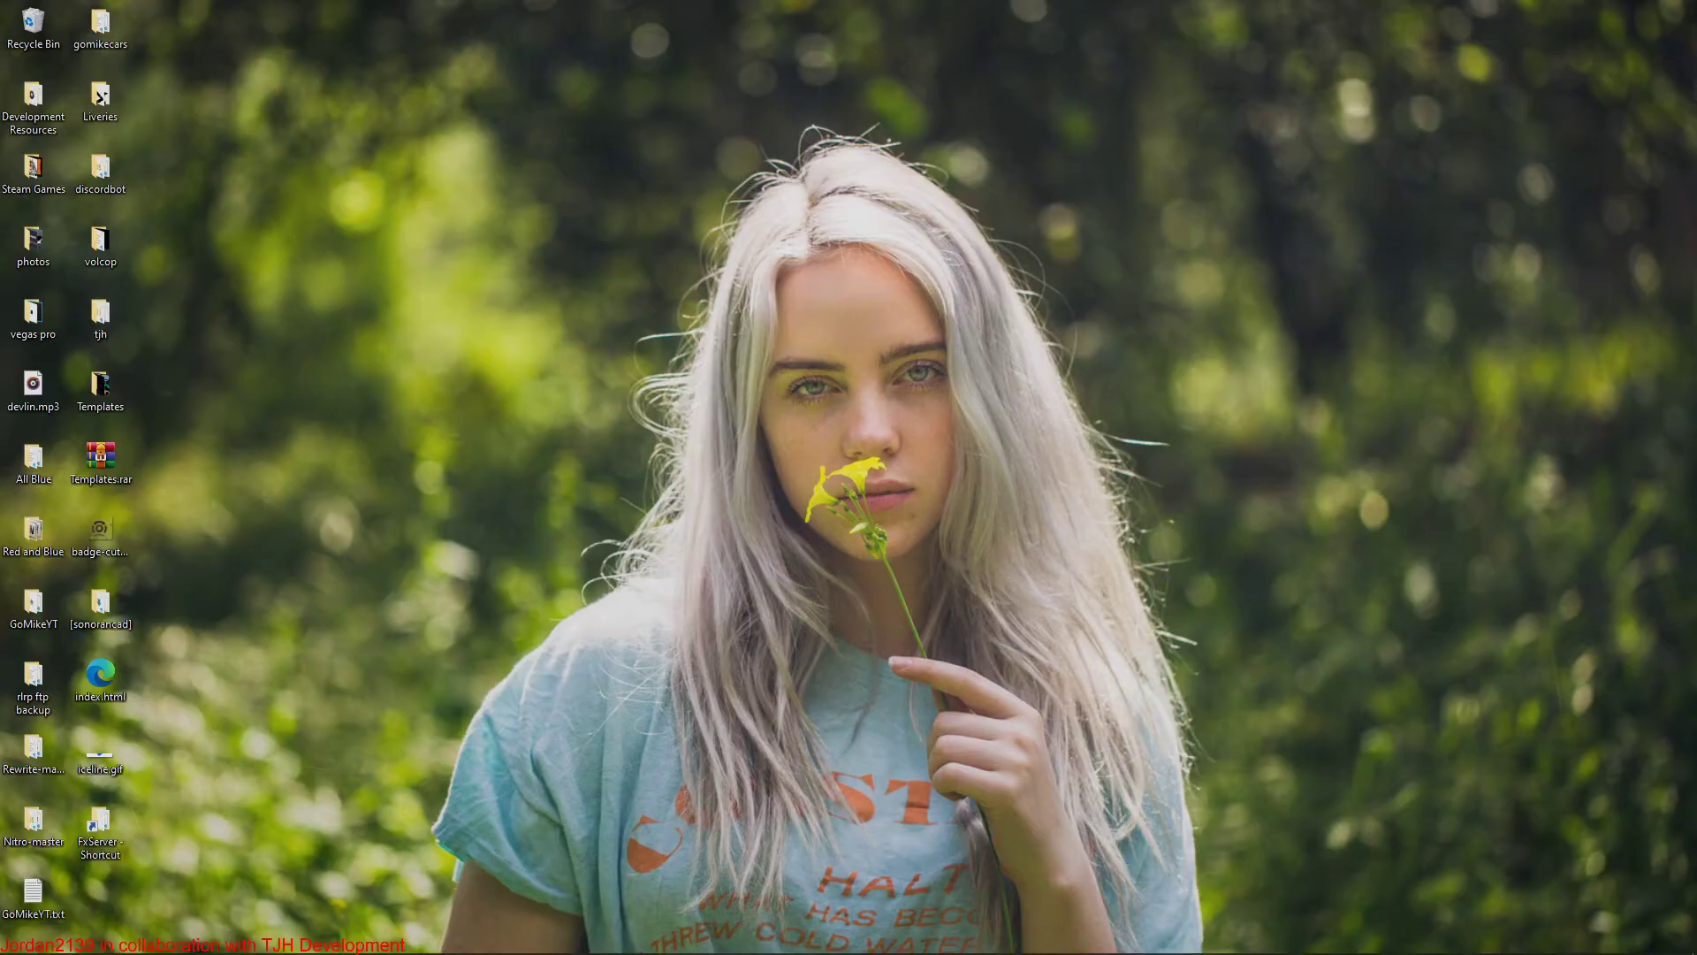